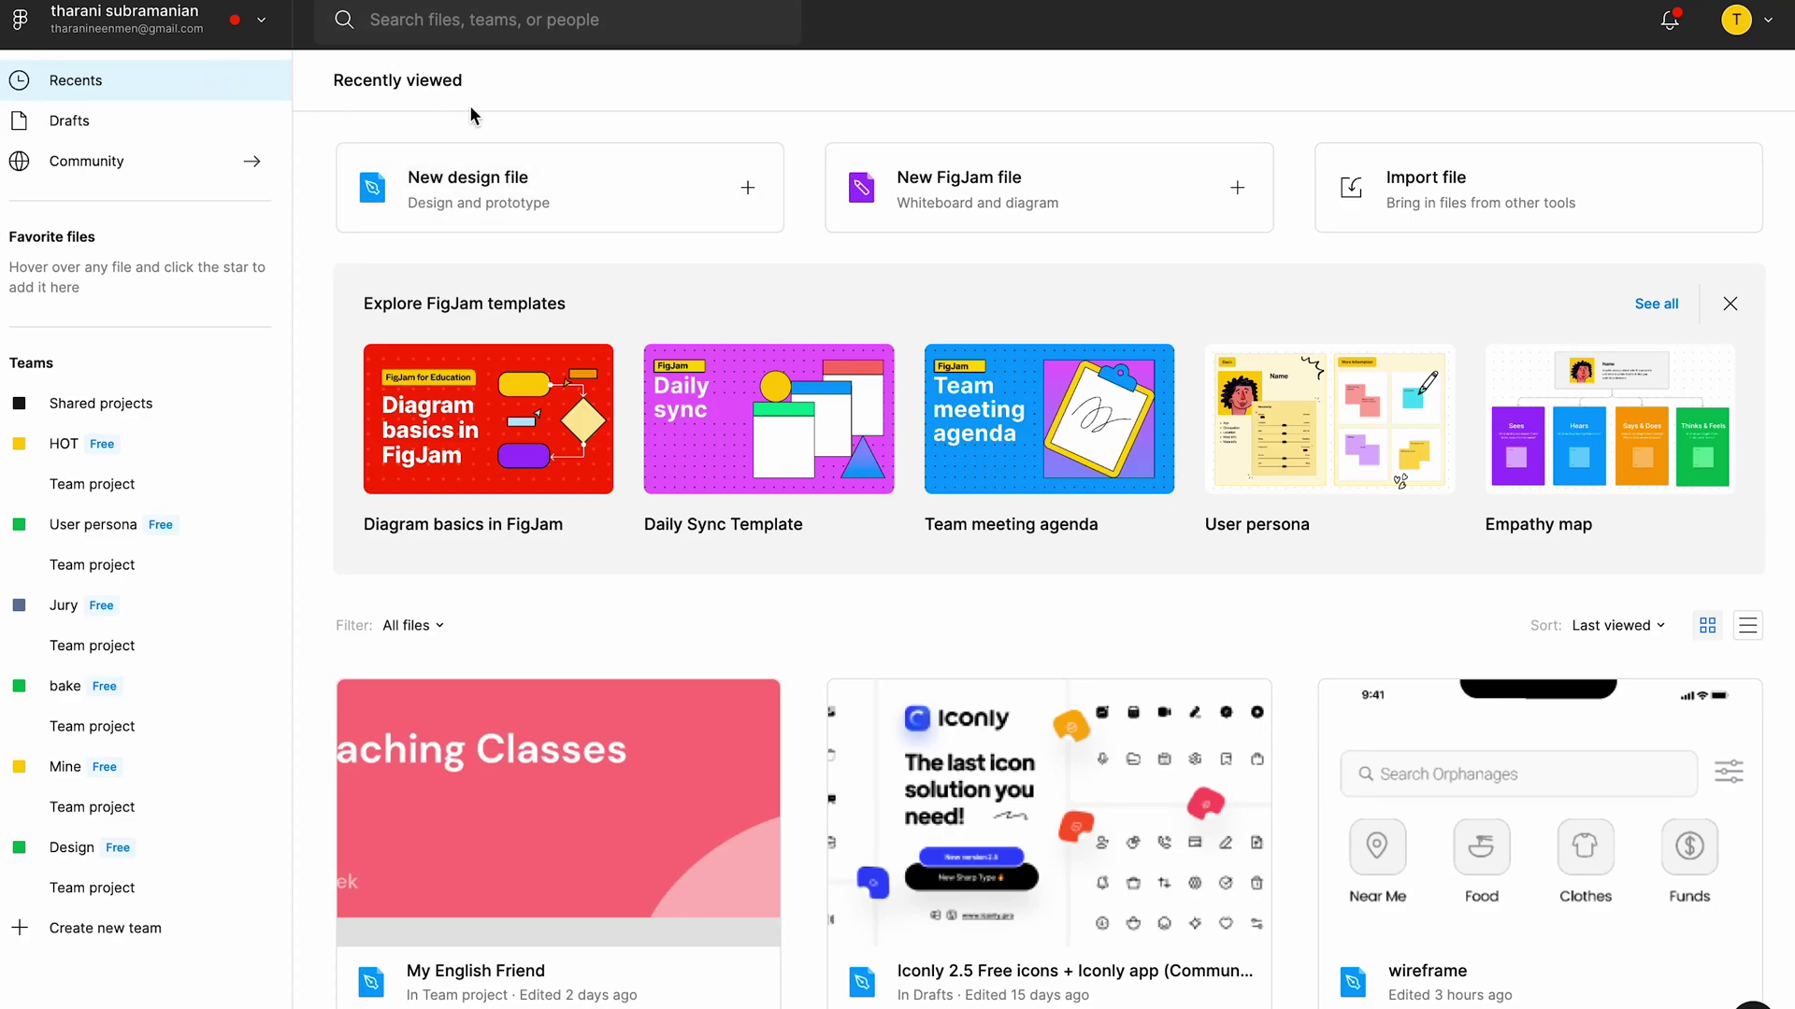
Step: Create a new untitled blank design file from the Figma dashboard
click(498, 213)
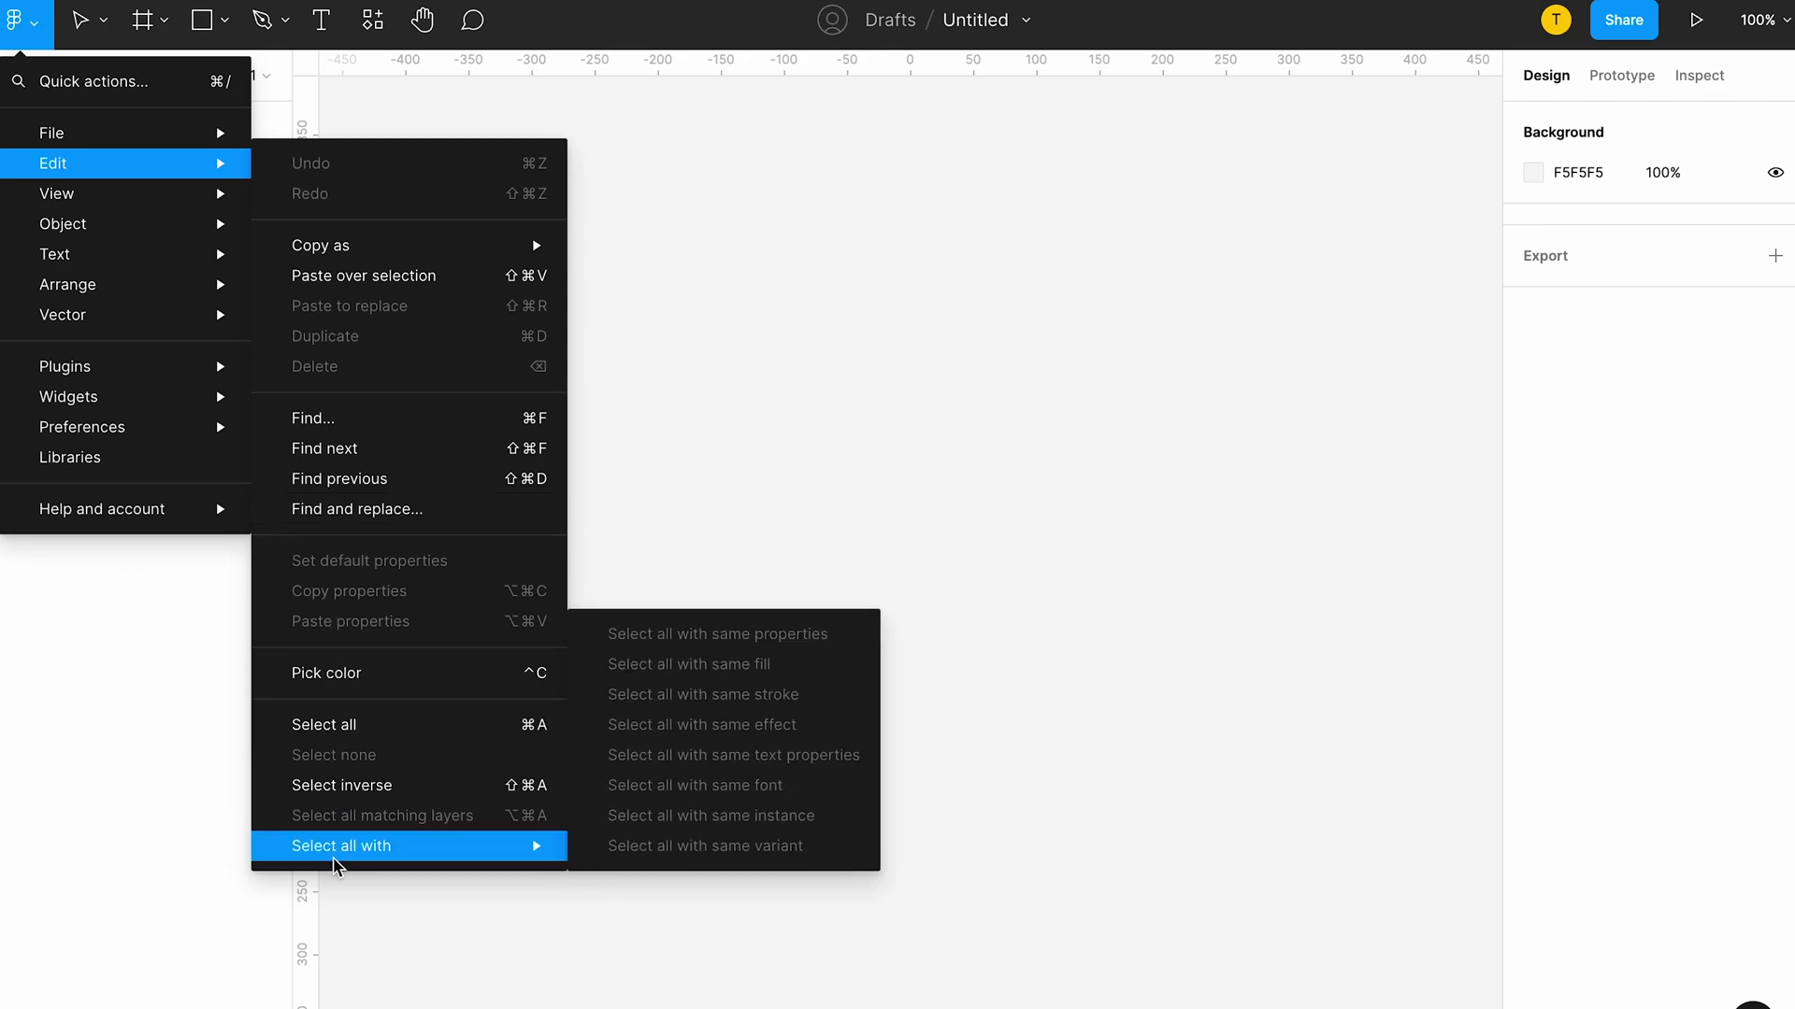
mouse_move(56, 193)
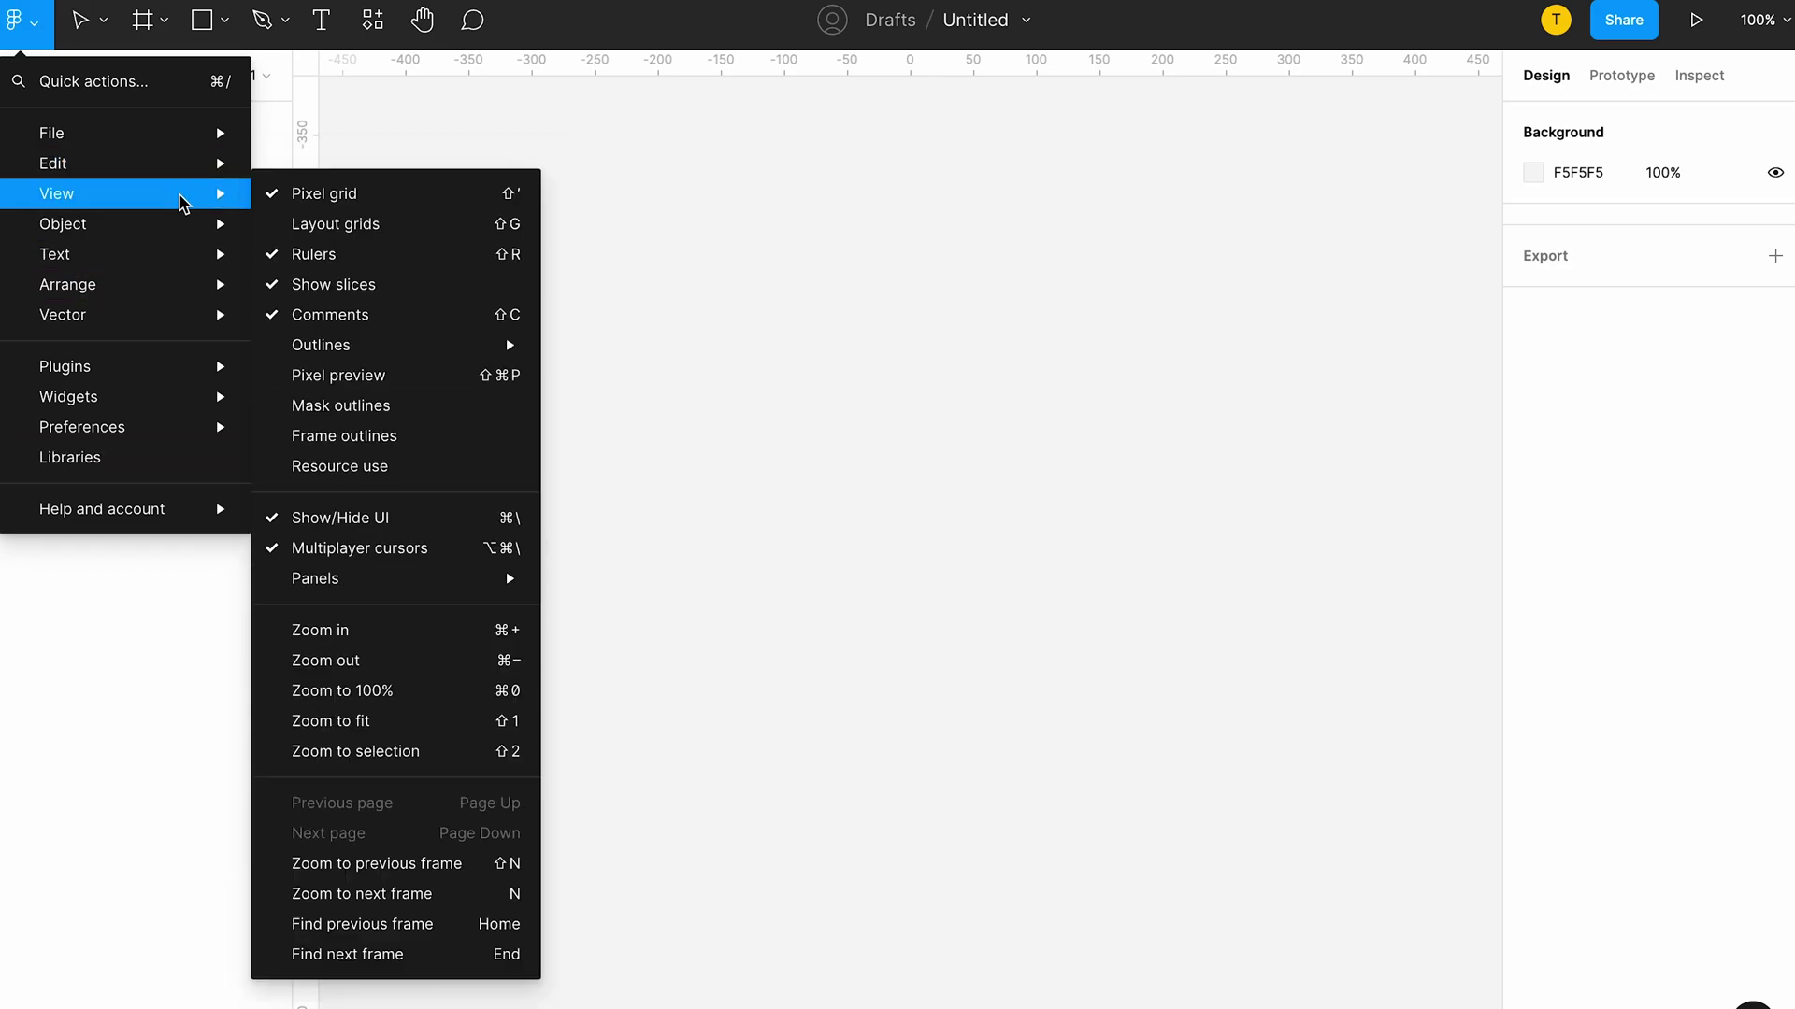
Step: Toggle the layout grids display and reopen the main menu's view settings
click(384, 228)
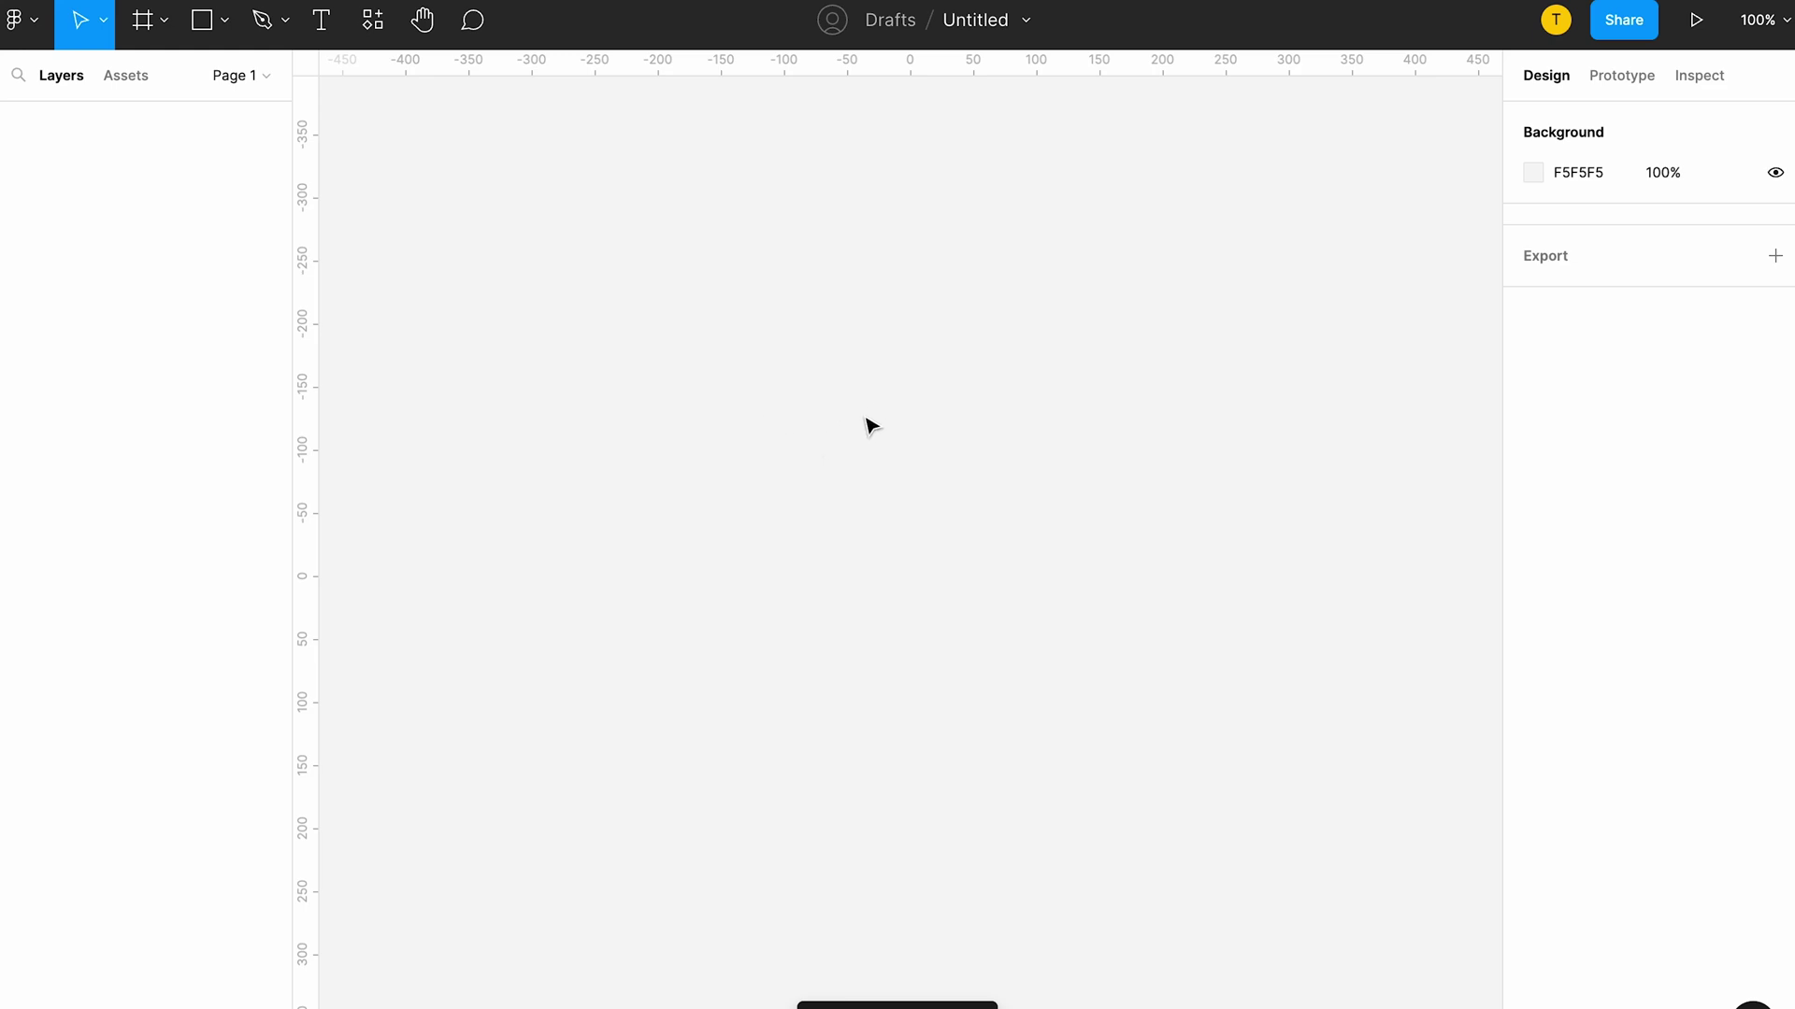
scroll(807, 411, up, 2)
scroll(806, 411, up, 5)
scroll(807, 410, up, 5)
scroll(806, 411, up, 5)
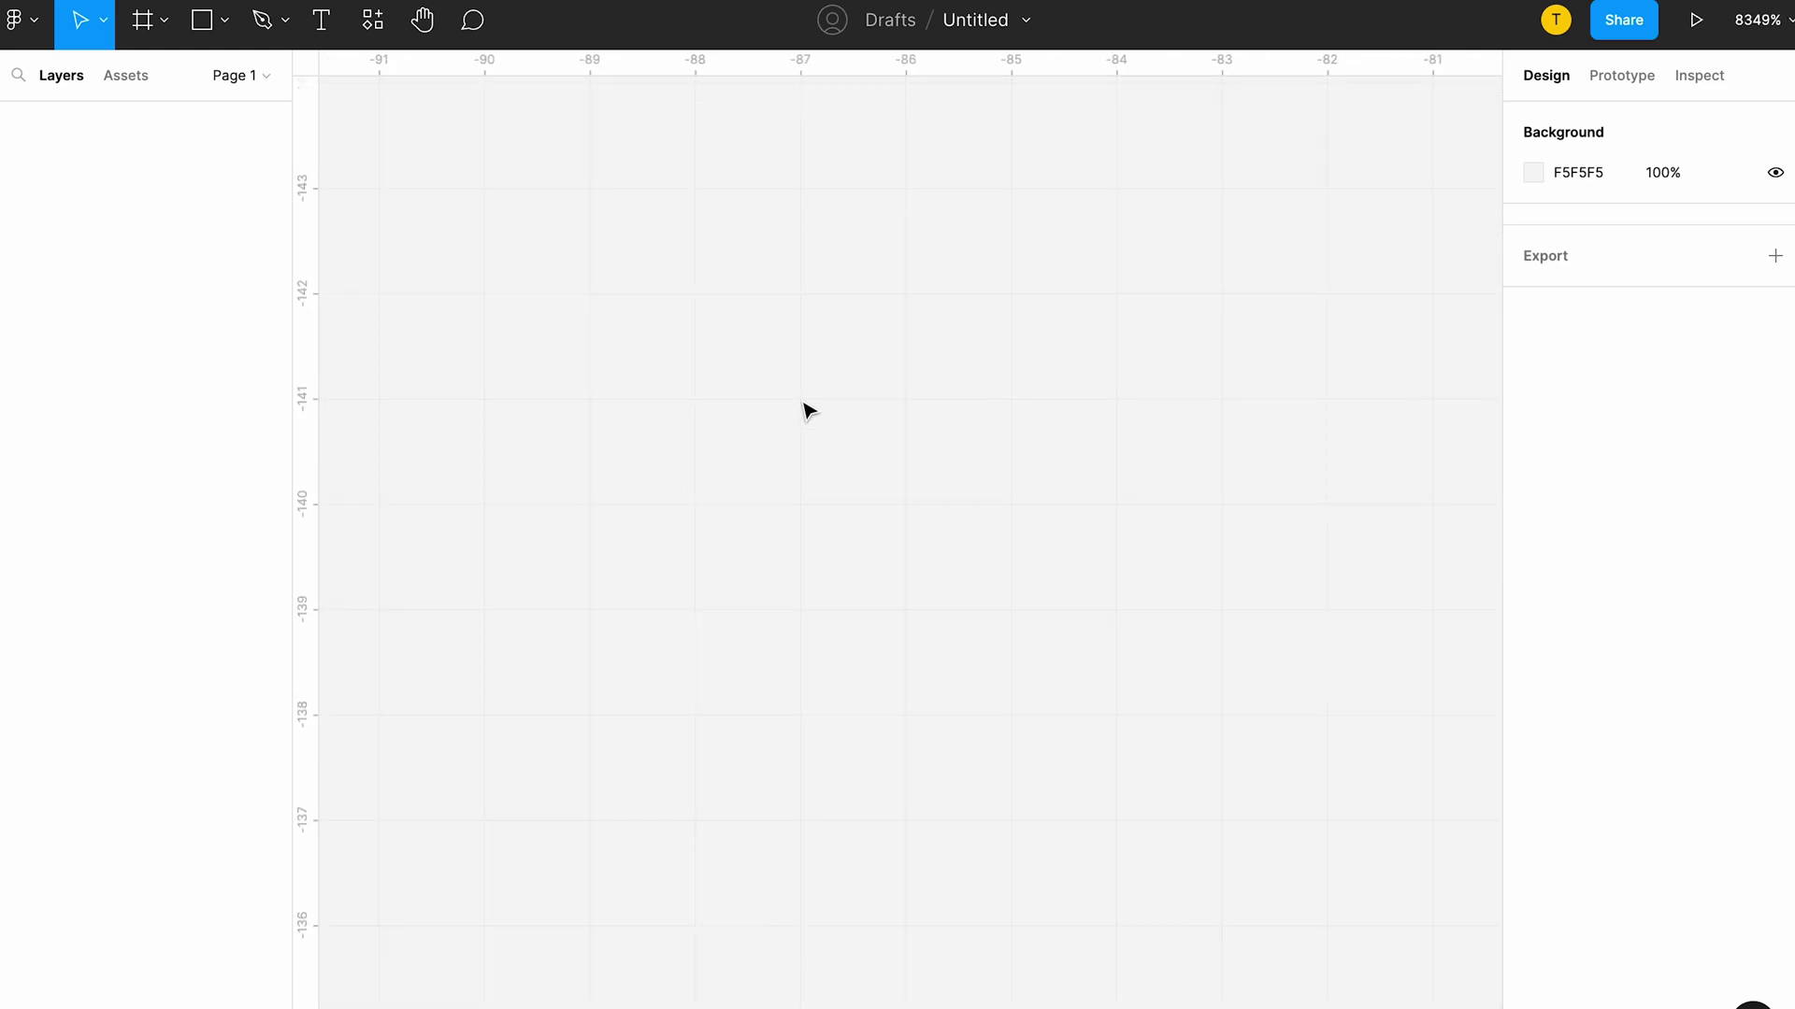
scroll(726, 361, down, 3)
scroll(726, 361, down, 5)
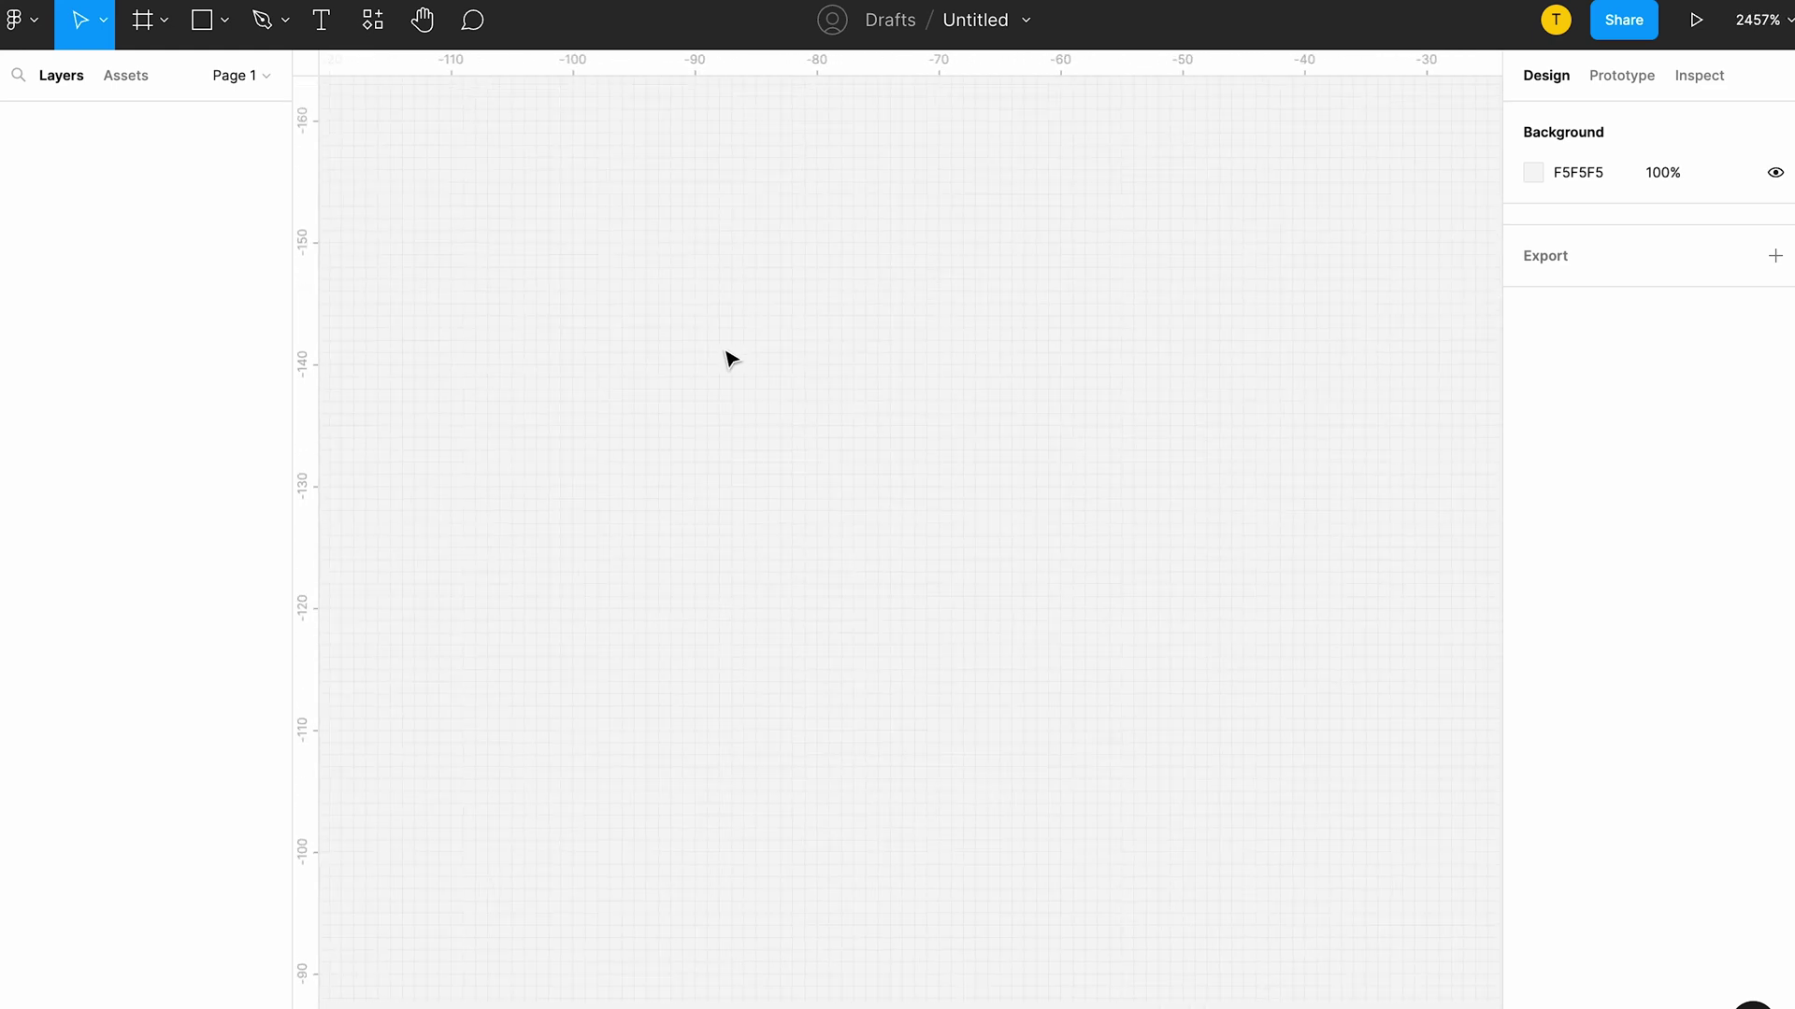
scroll(727, 361, down, 5)
scroll(726, 359, down, 5)
scroll(726, 360, down, 3)
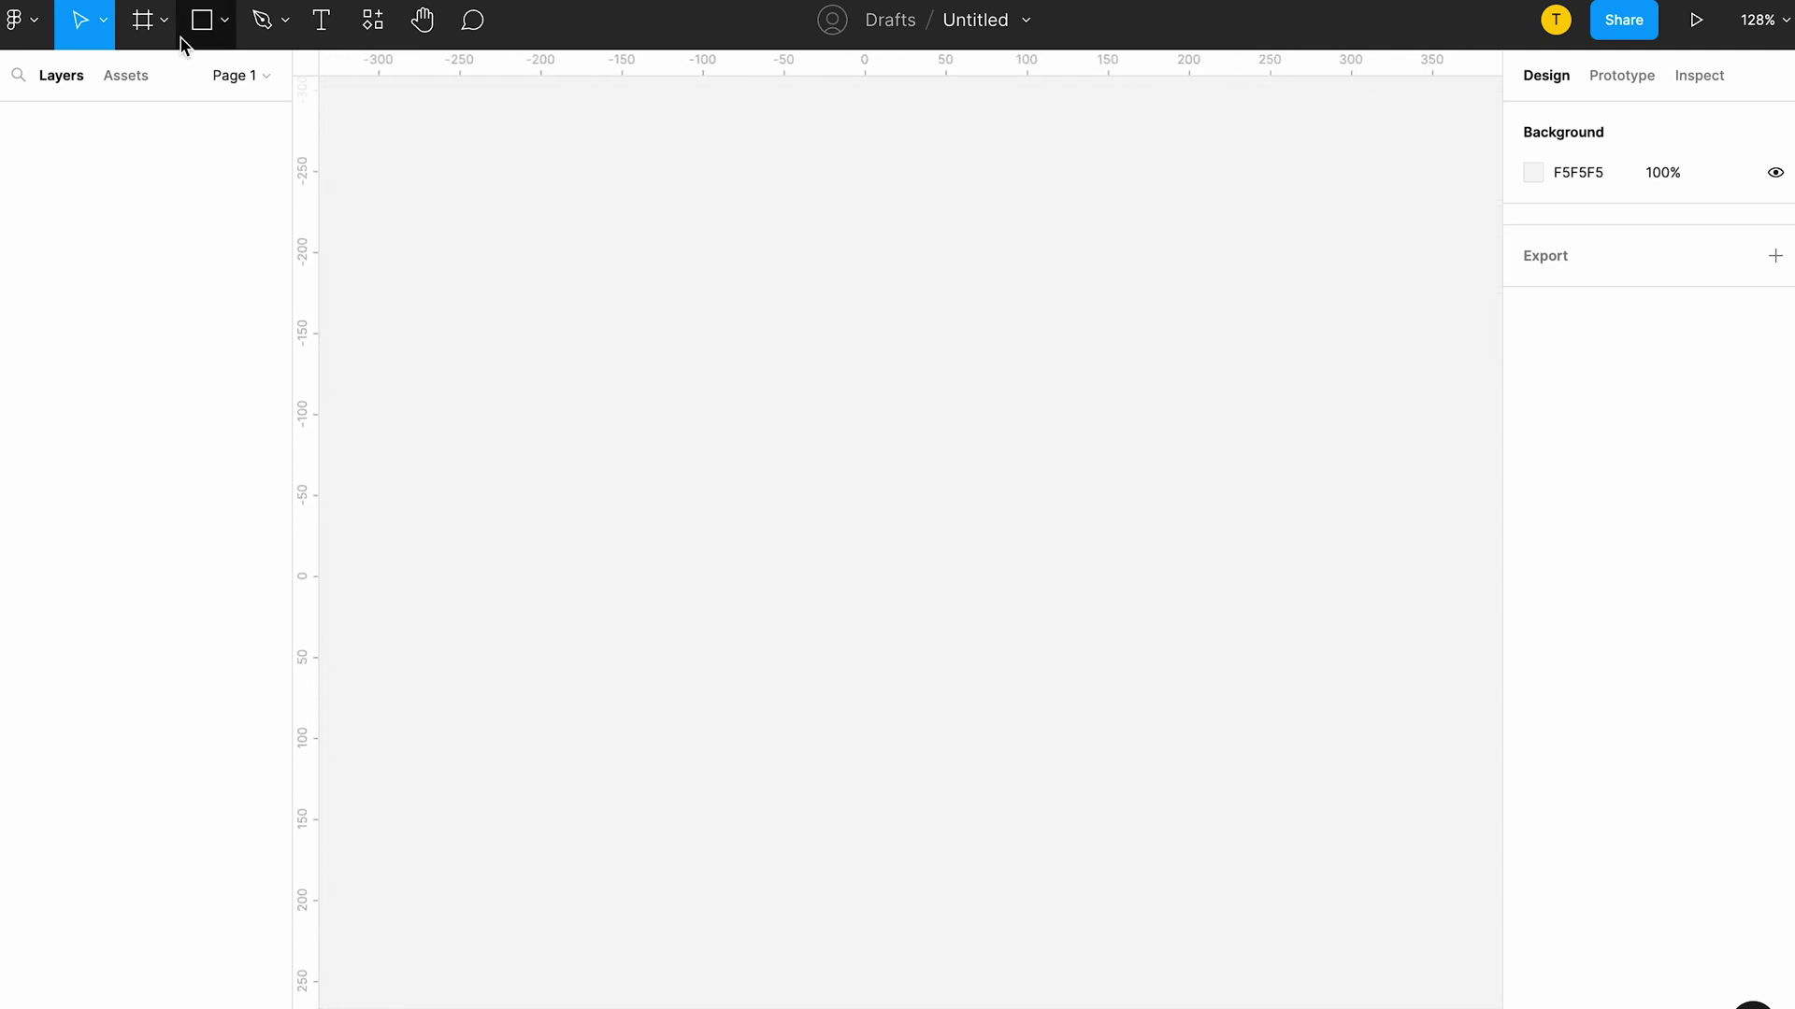
click(38, 28)
mouse_move(58, 193)
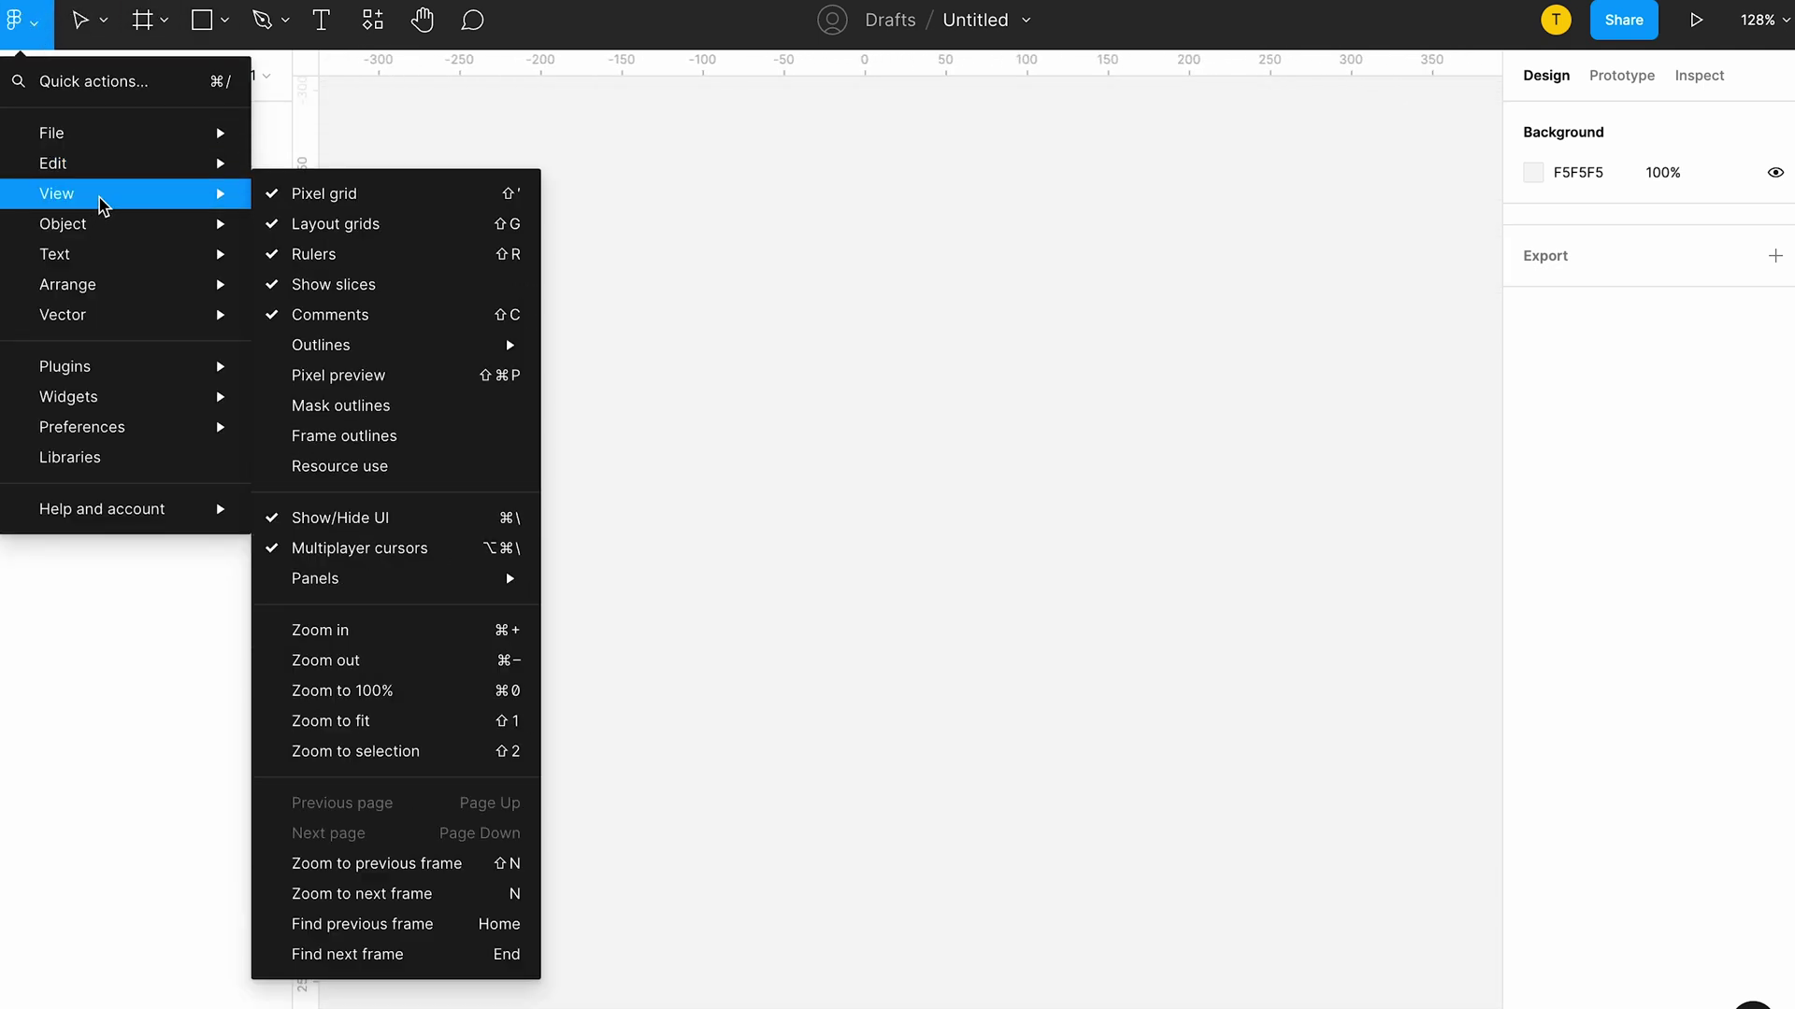
click(342, 235)
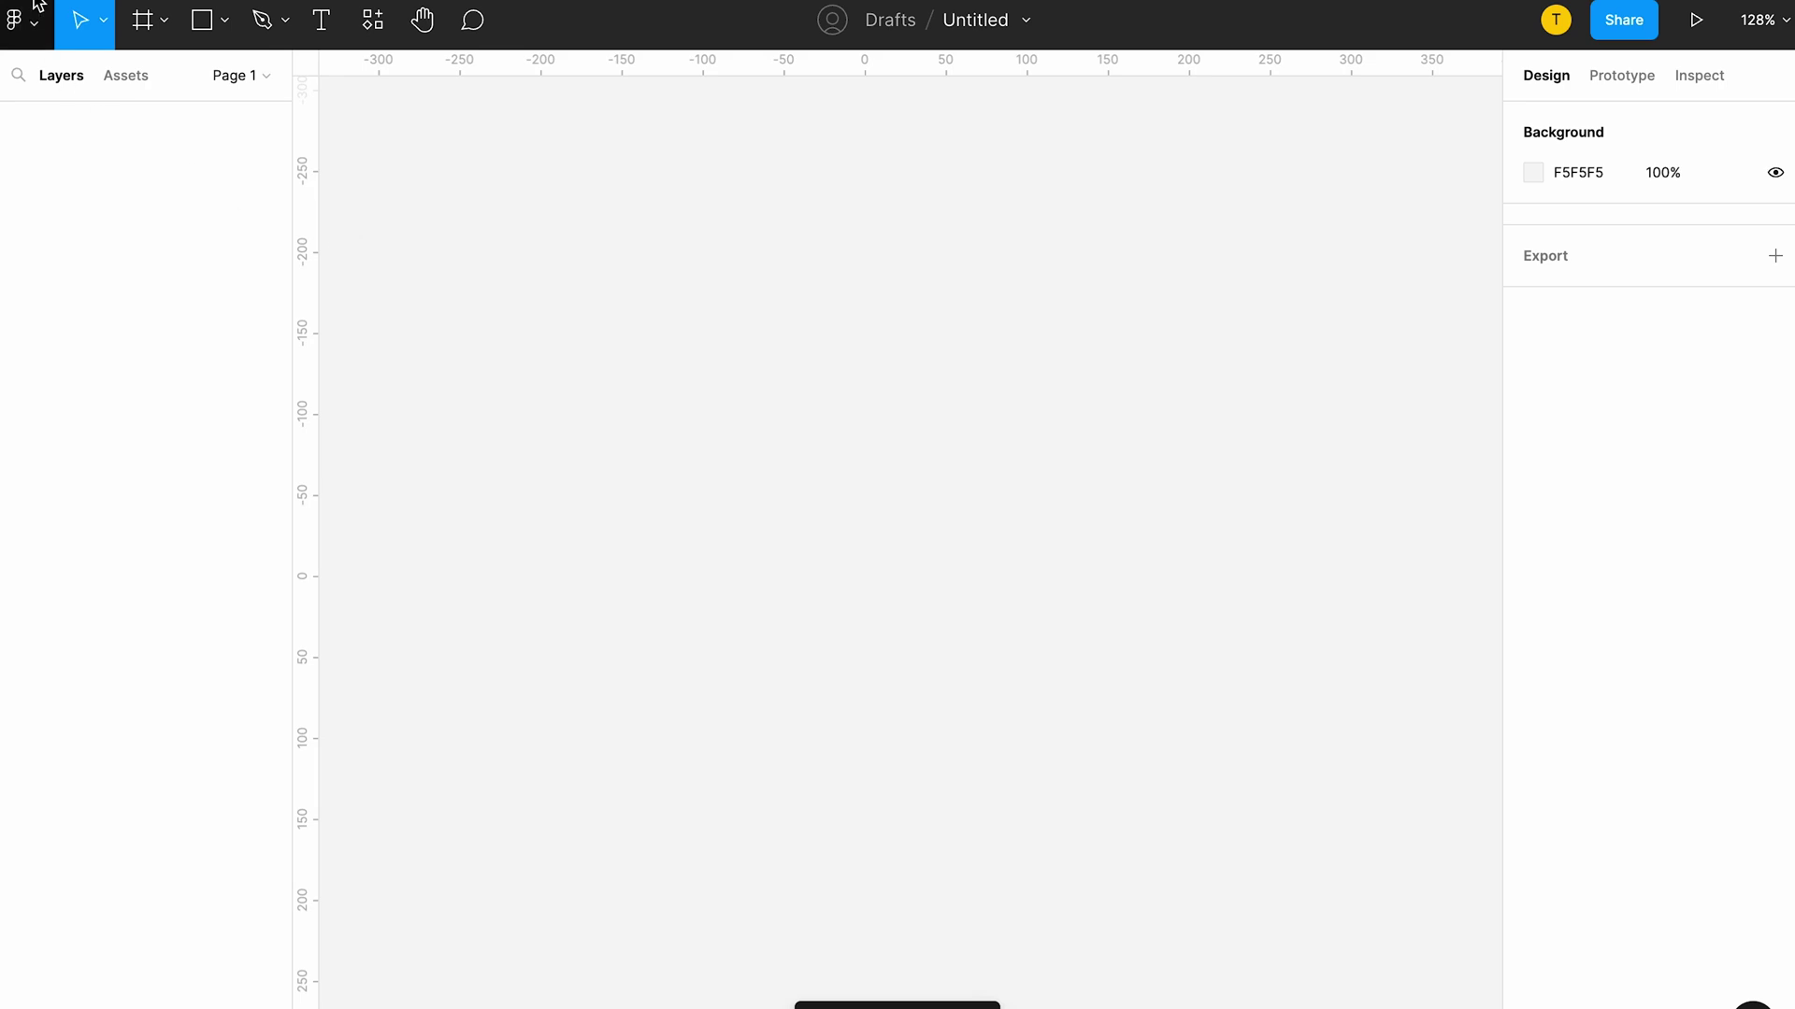
click(39, 30)
mouse_move(56, 194)
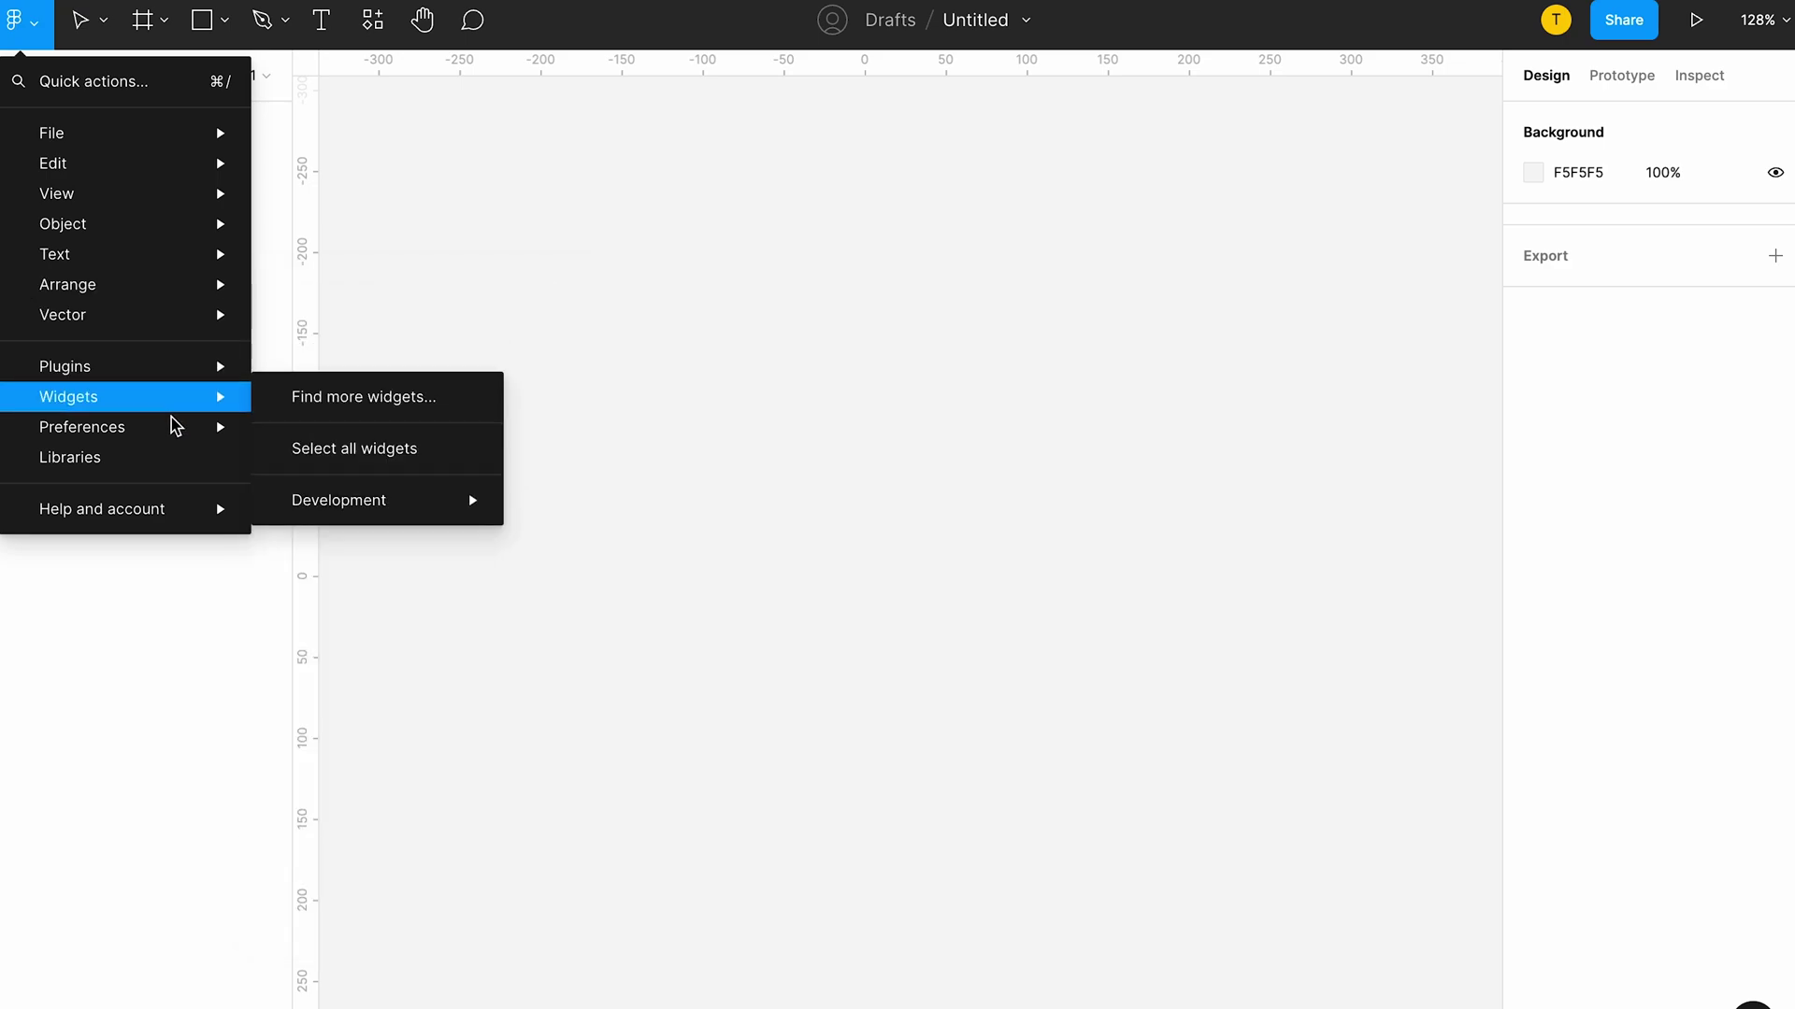
mouse_move(65, 366)
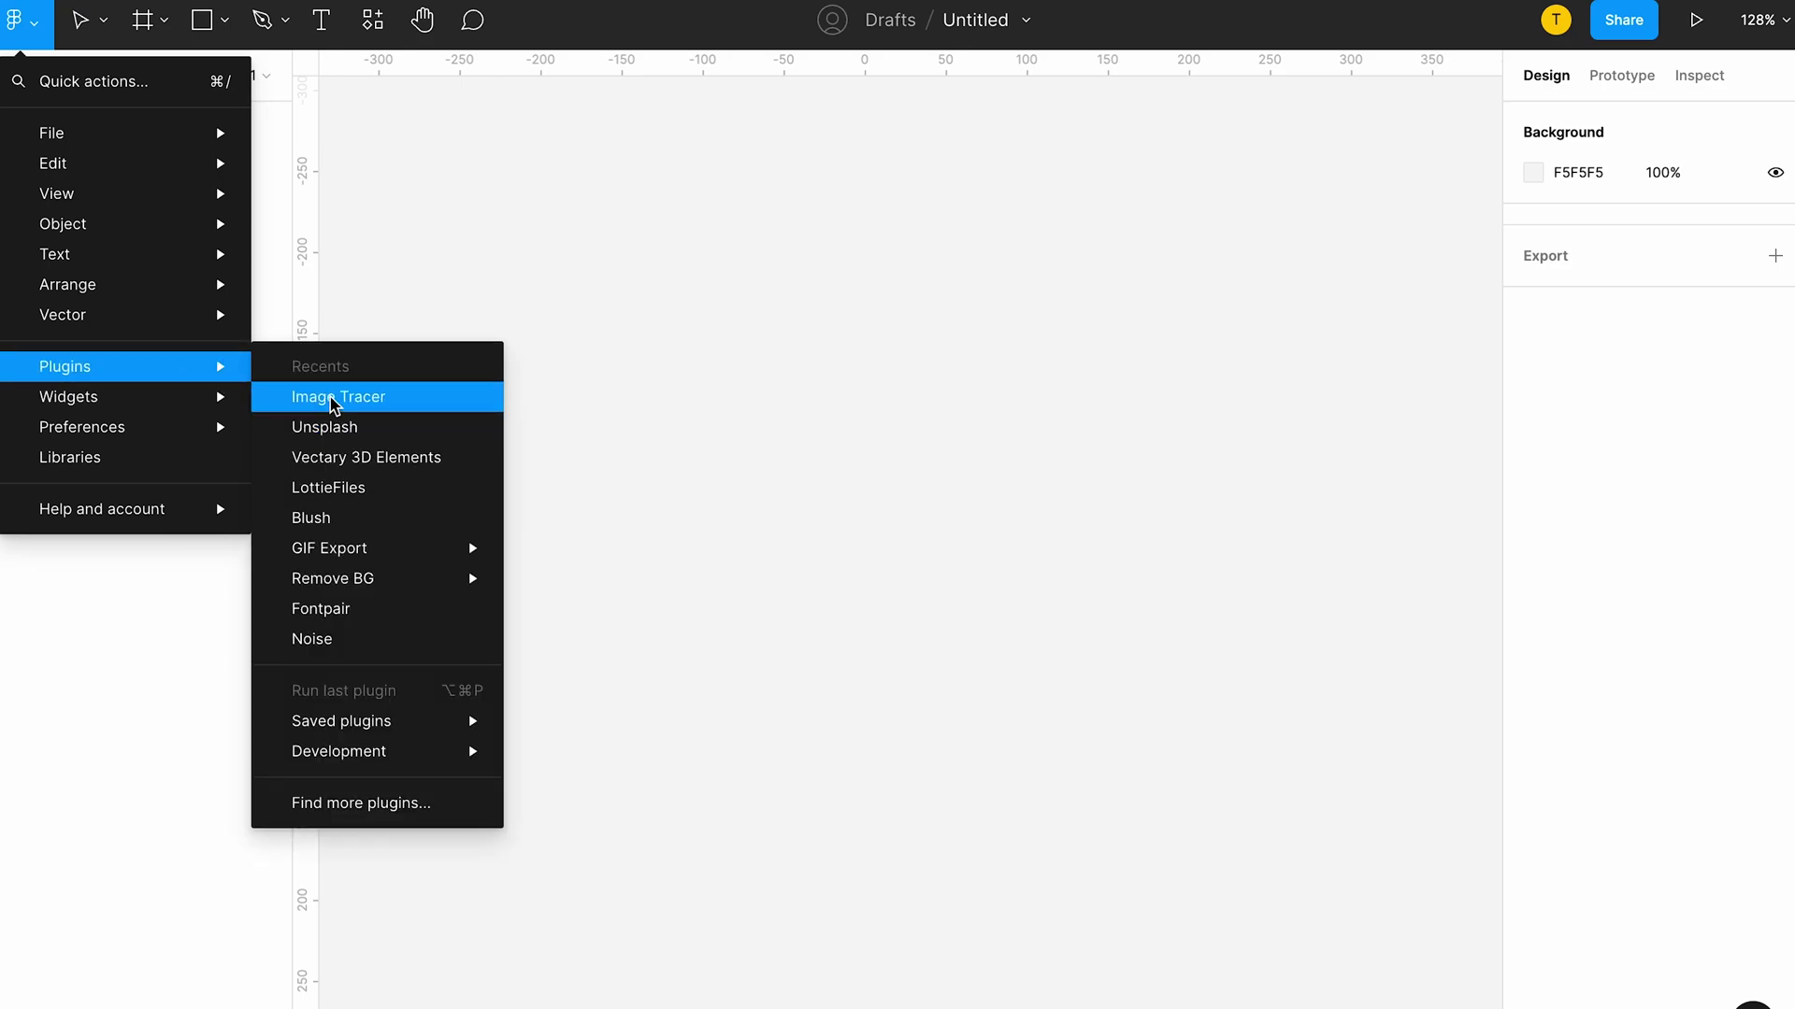
Step: Drag a red fox photo from the Unsplash plugin's 'animal' tag onto the canvas
click(335, 409)
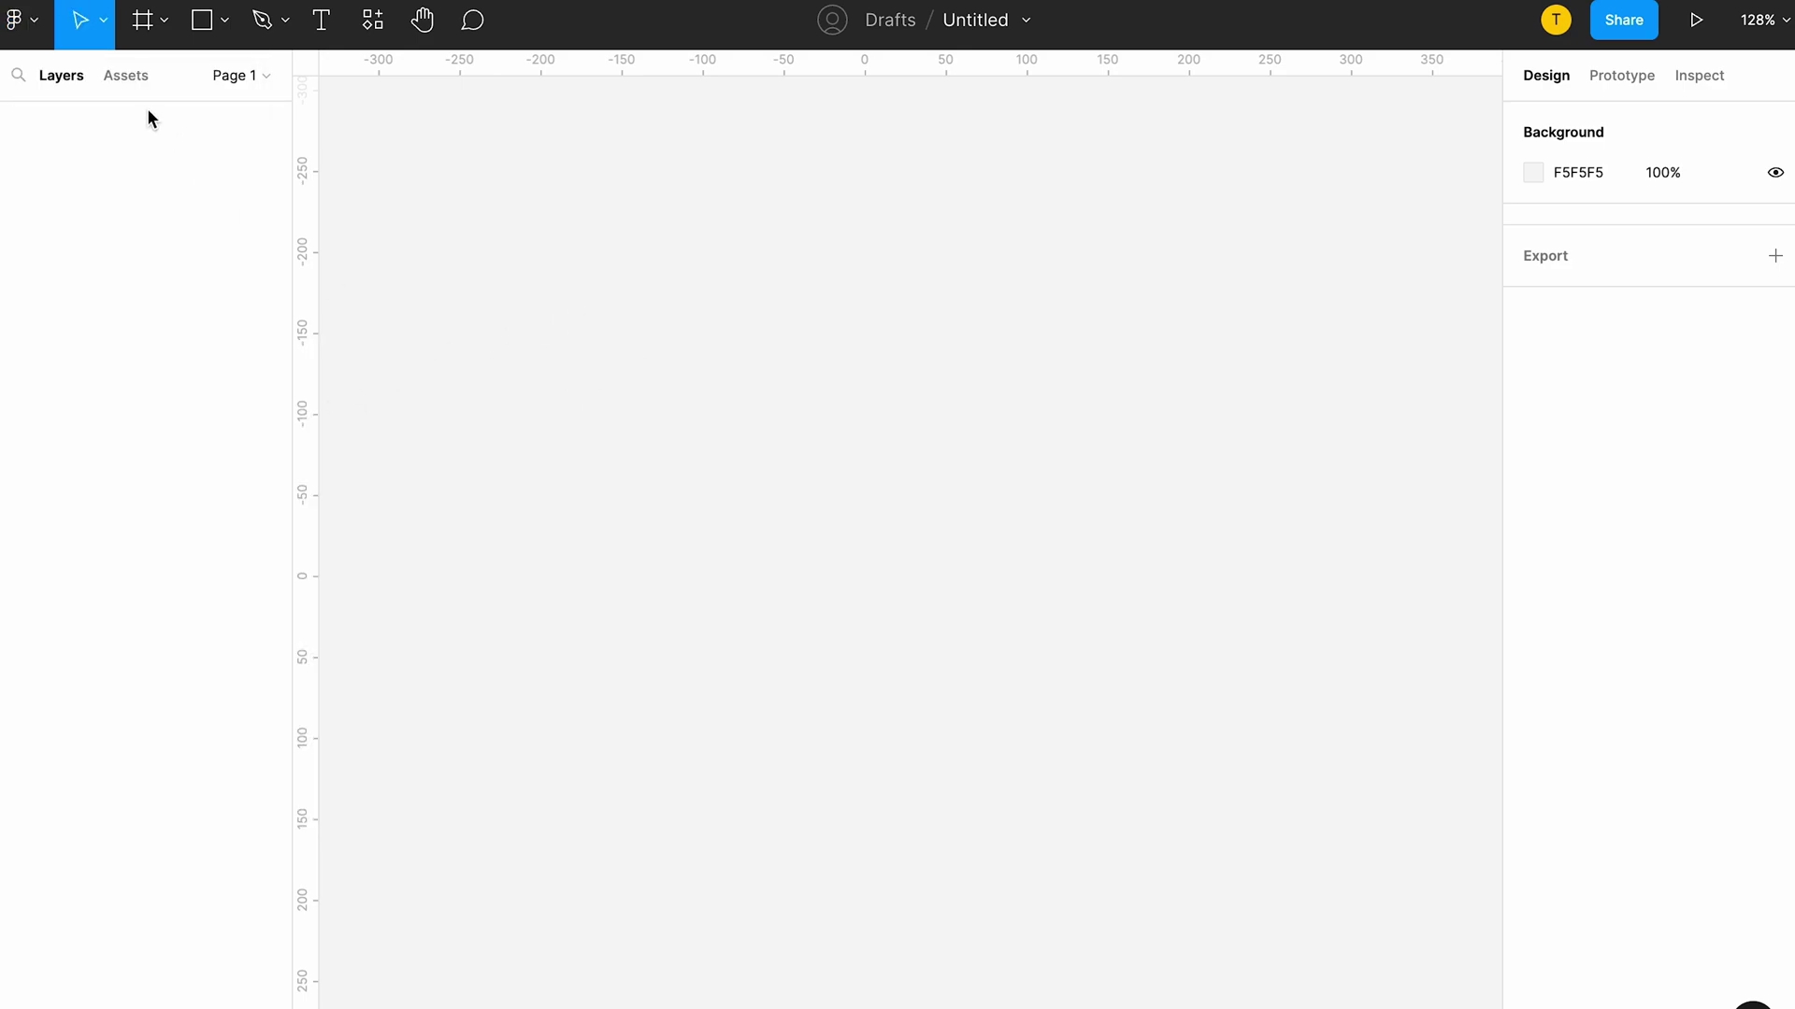
click(39, 30)
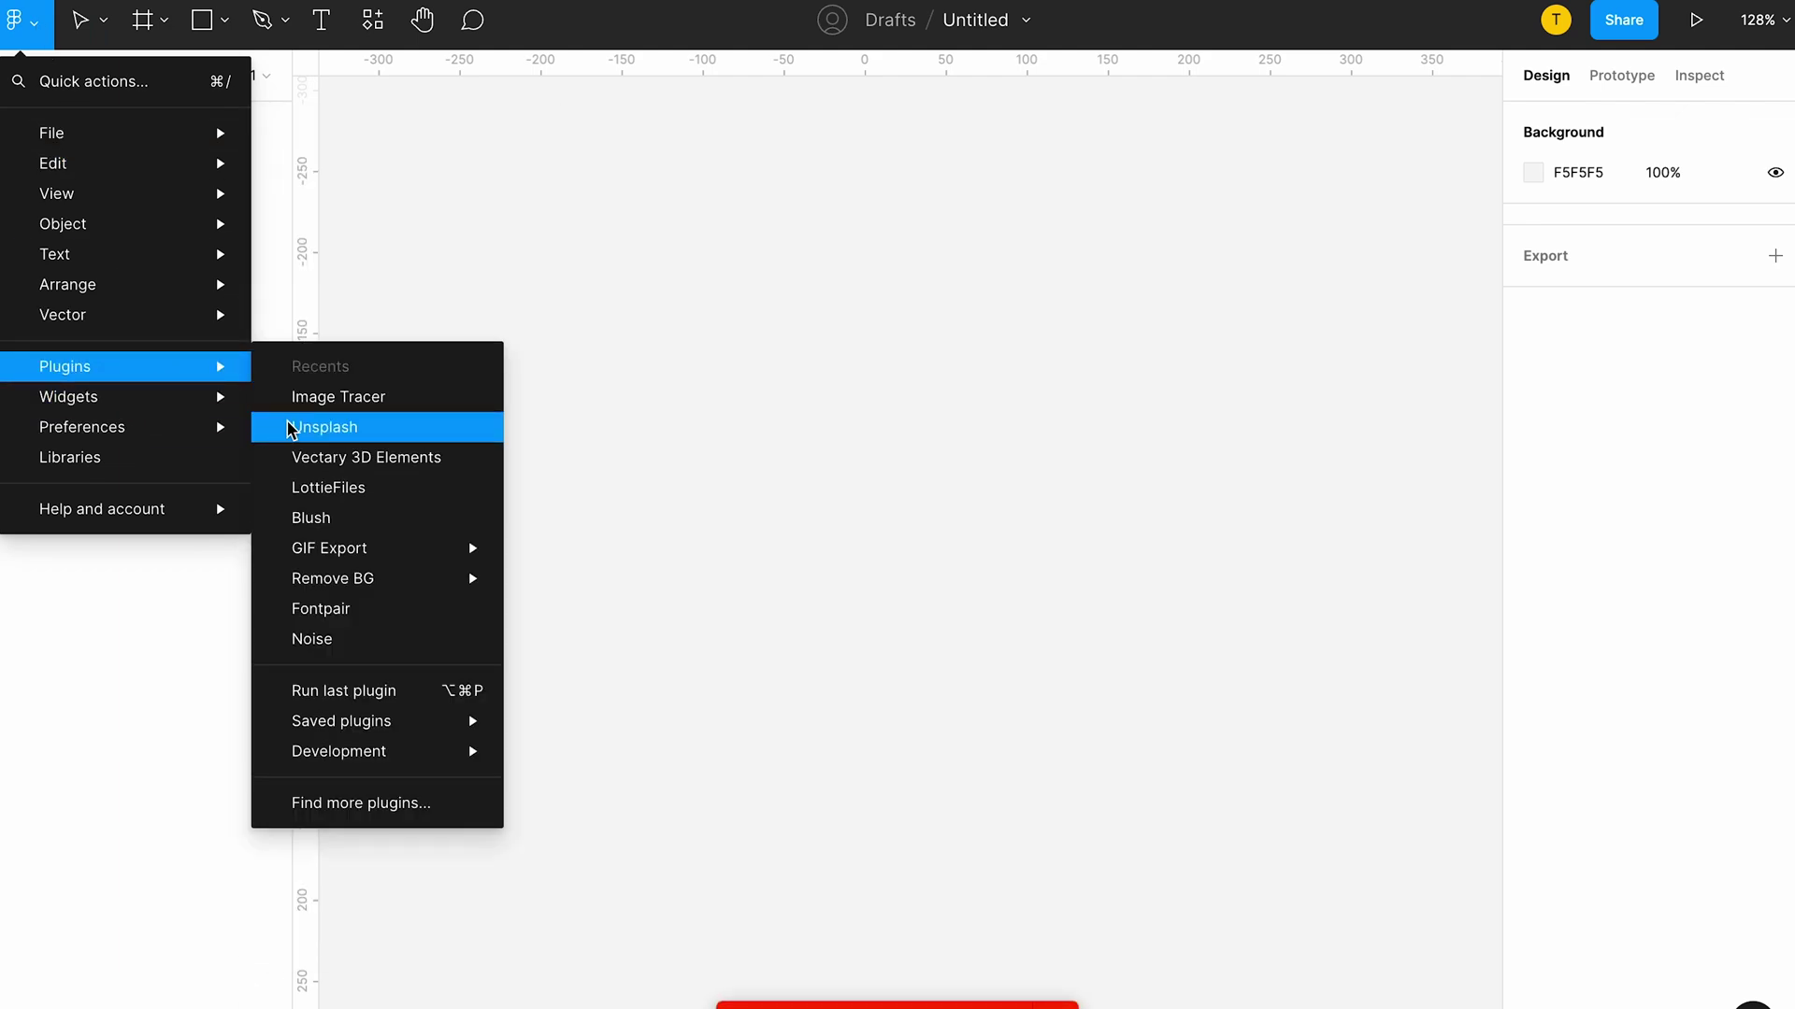
click(462, 424)
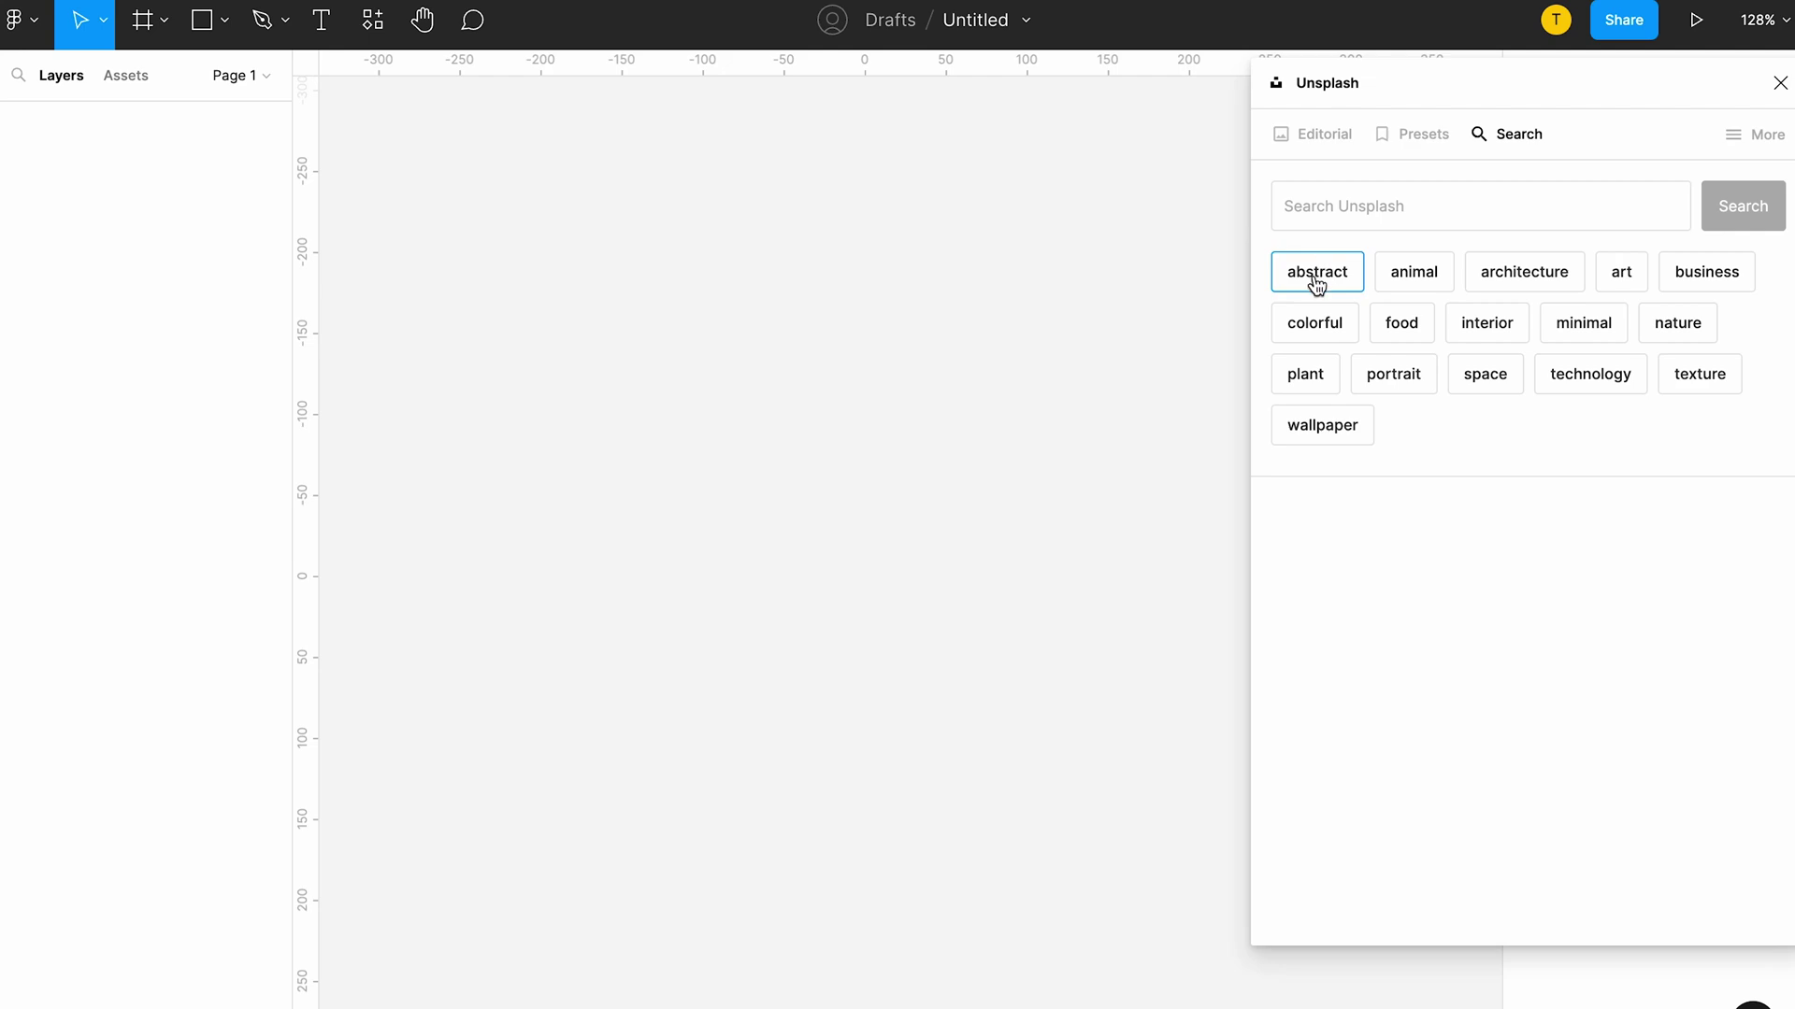
click(1440, 273)
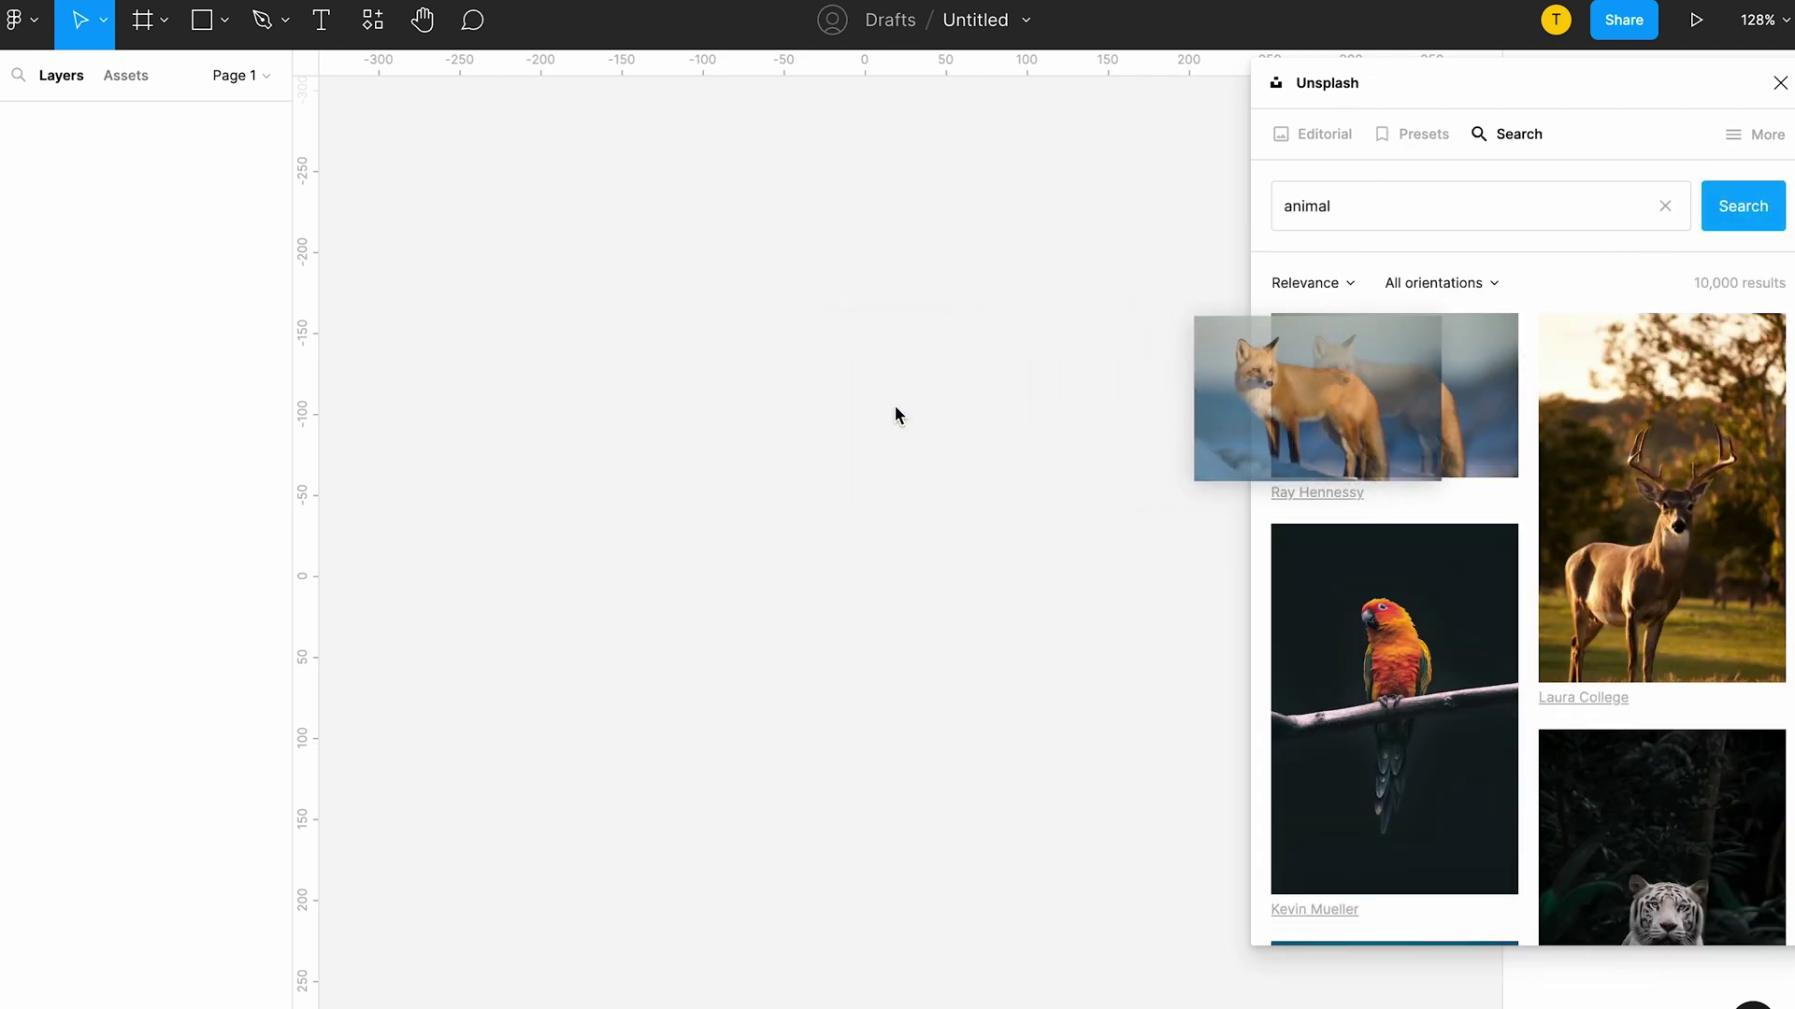
drag(1393, 386, 894, 406)
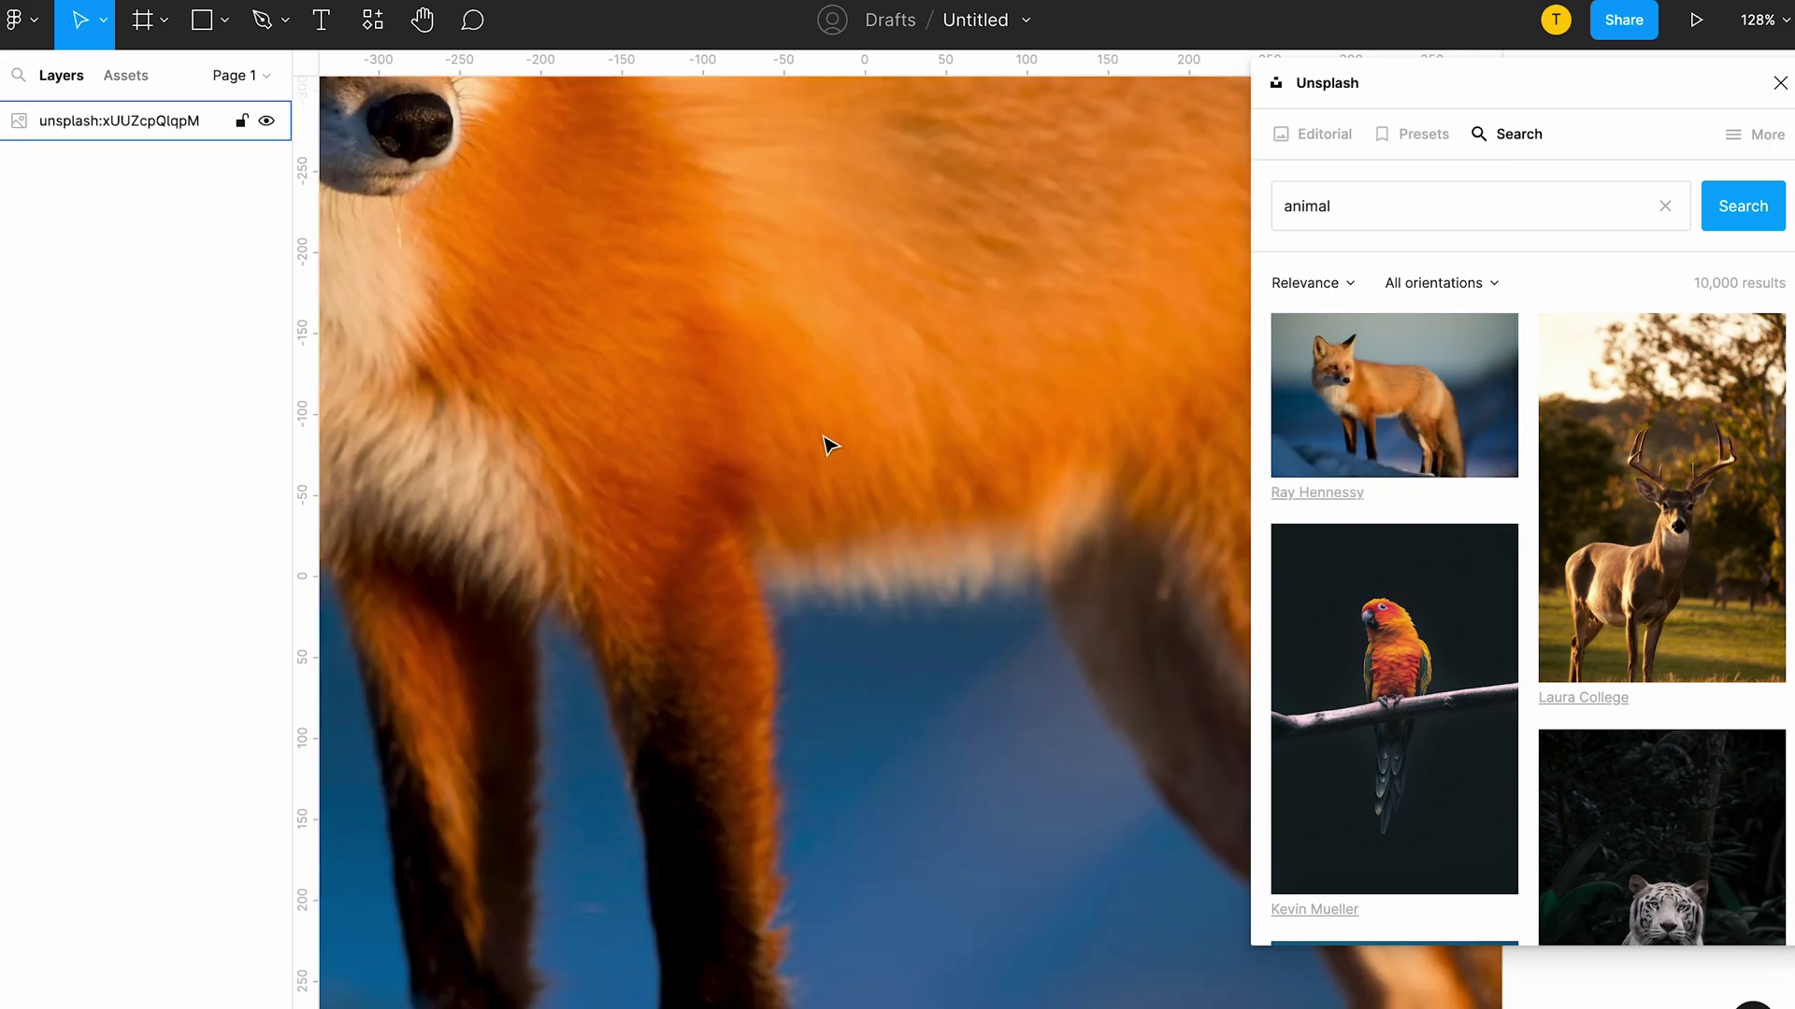
scroll(827, 445, down, 3)
scroll(825, 445, down, 2)
scroll(826, 445, up, 2)
scroll(827, 445, up, 1)
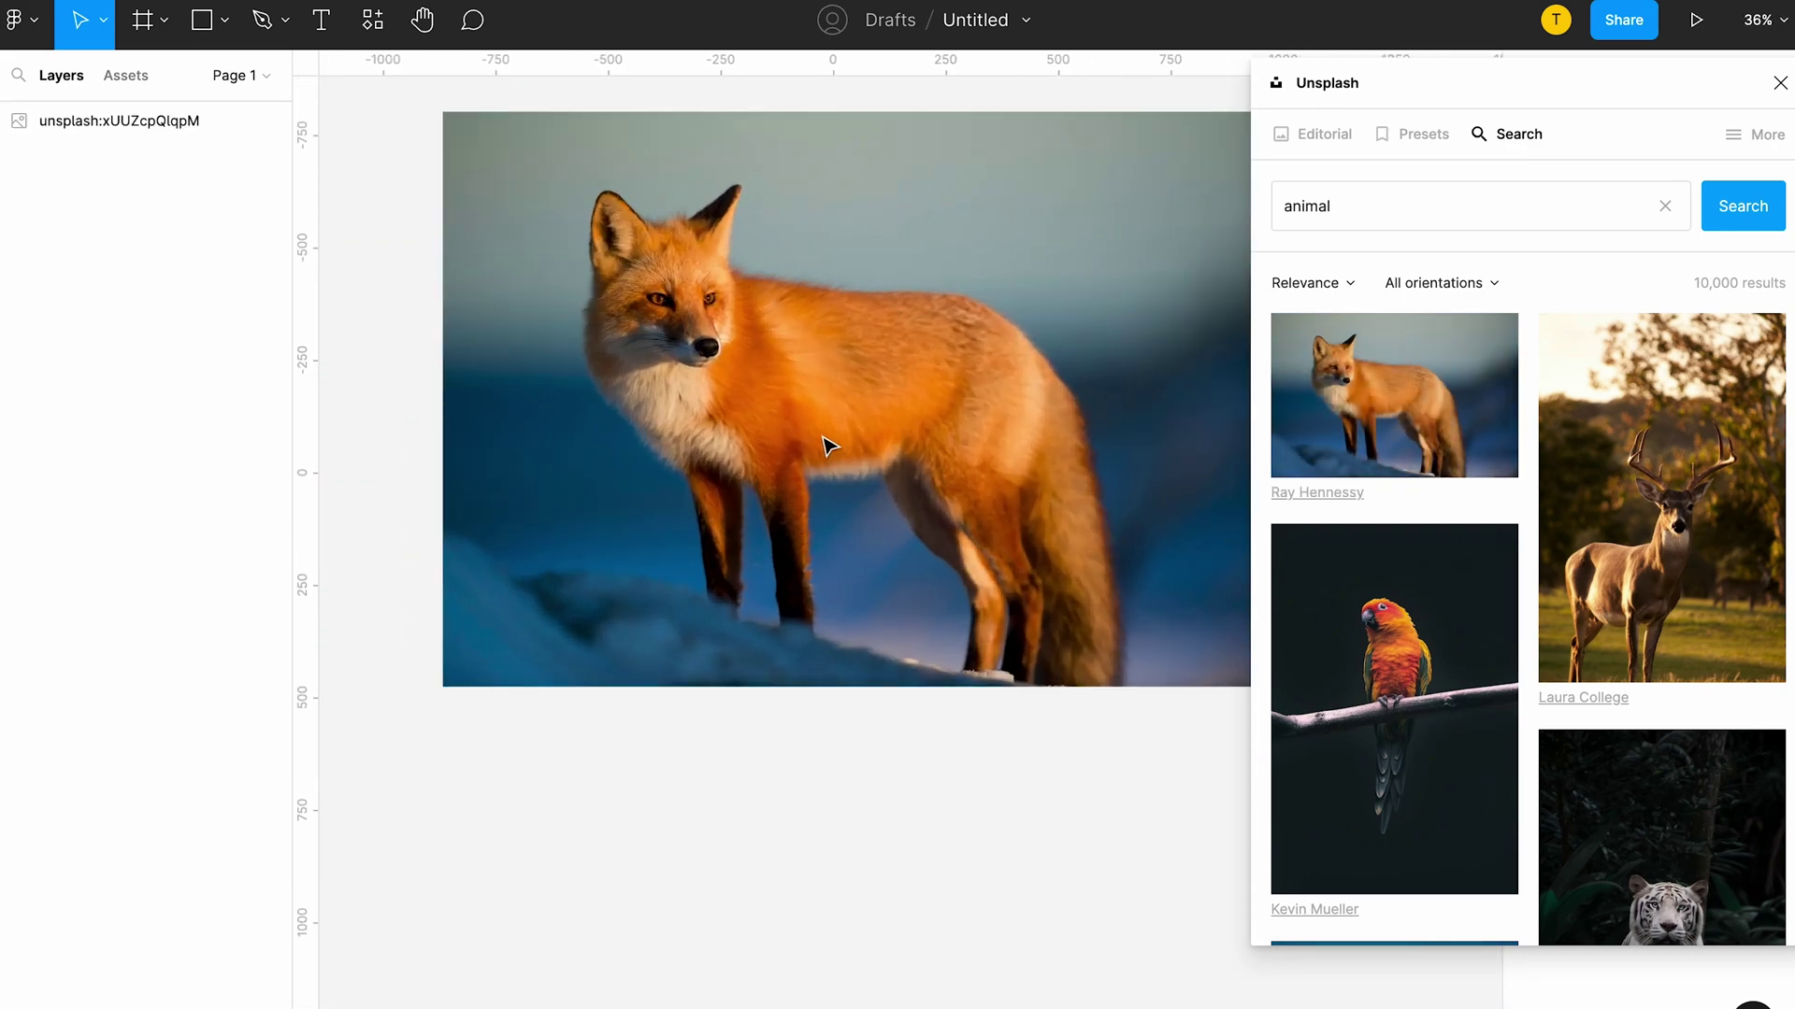
click(1779, 83)
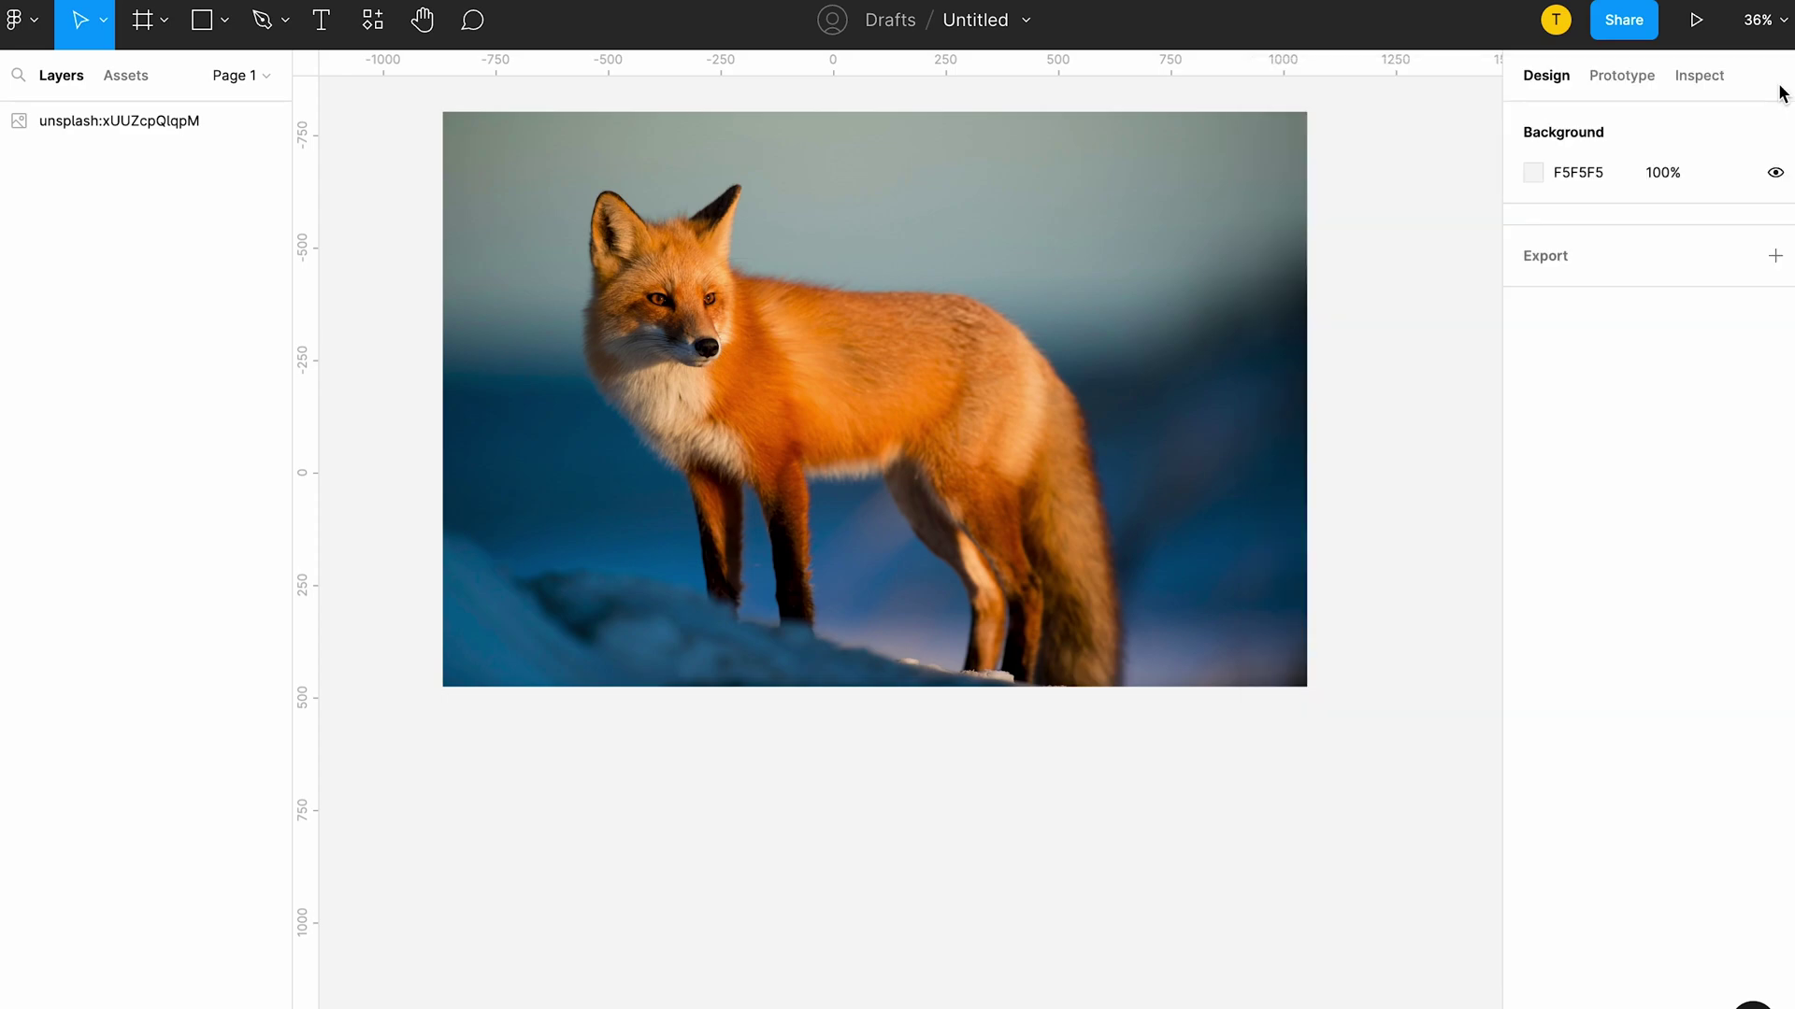
Step: Scale the fox photo proportionally to about 1307 × 947, then return to the Move tool
click(22, 21)
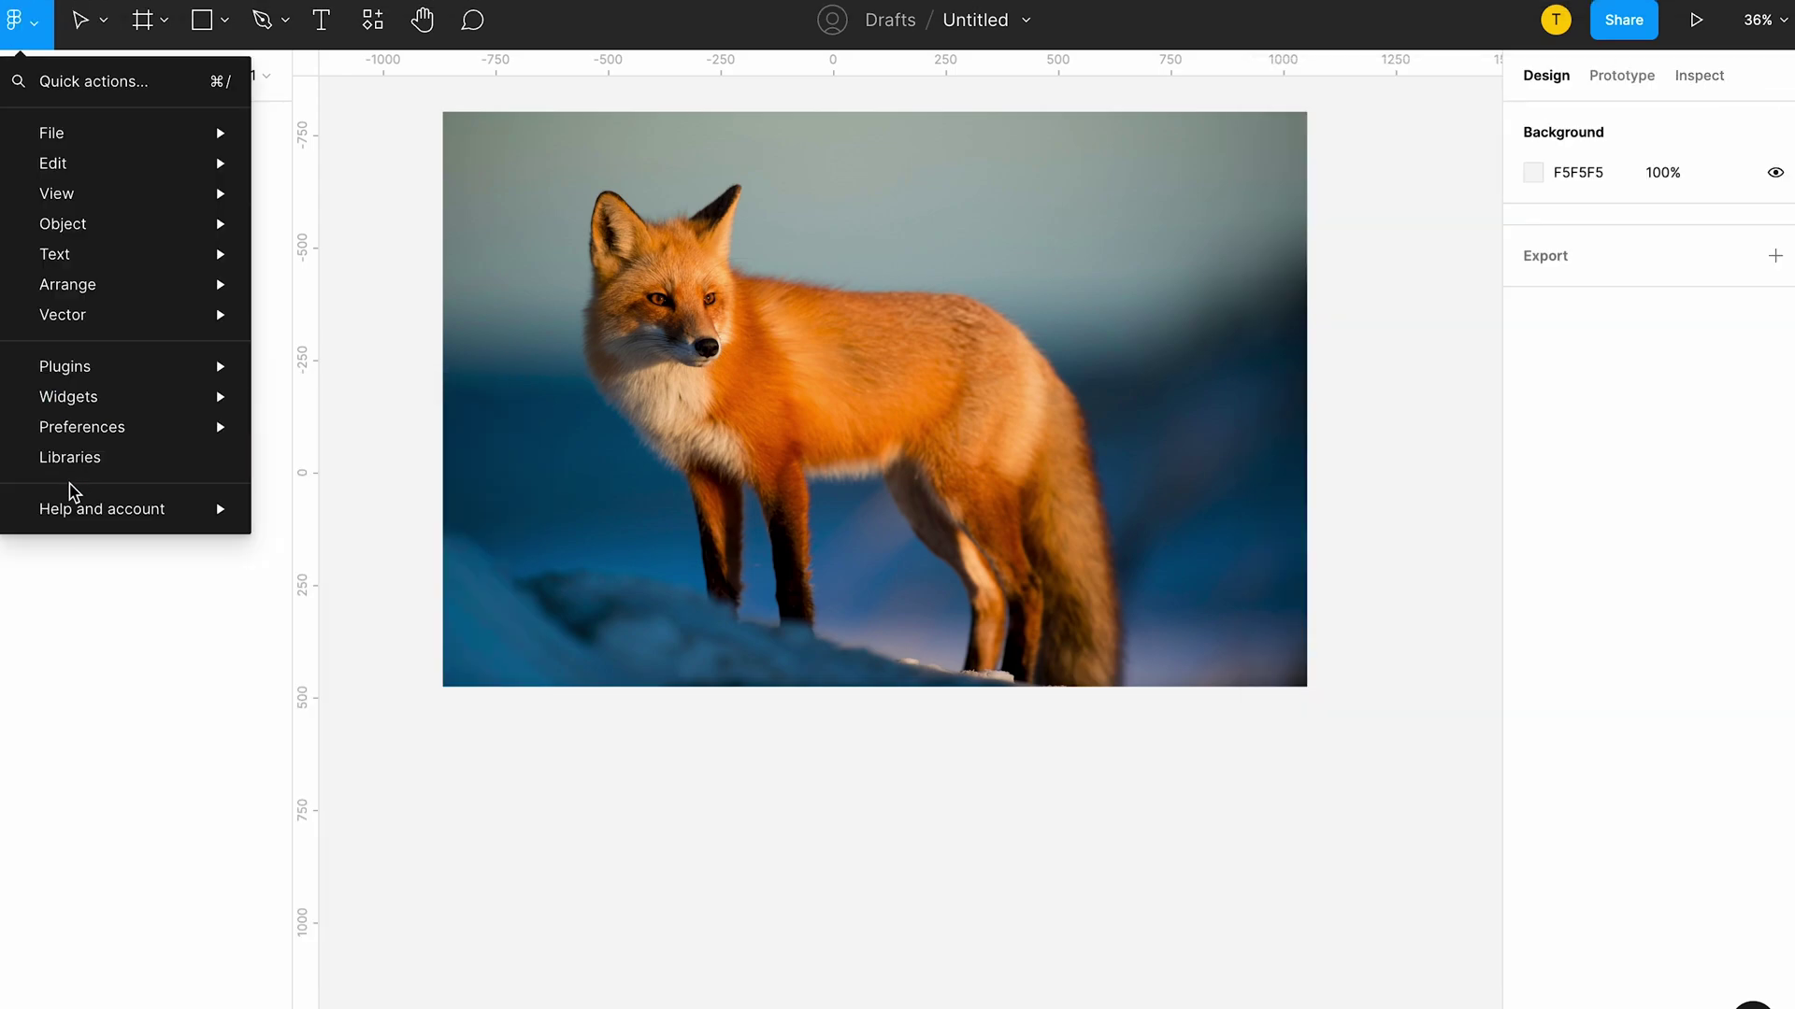
mouse_move(101, 510)
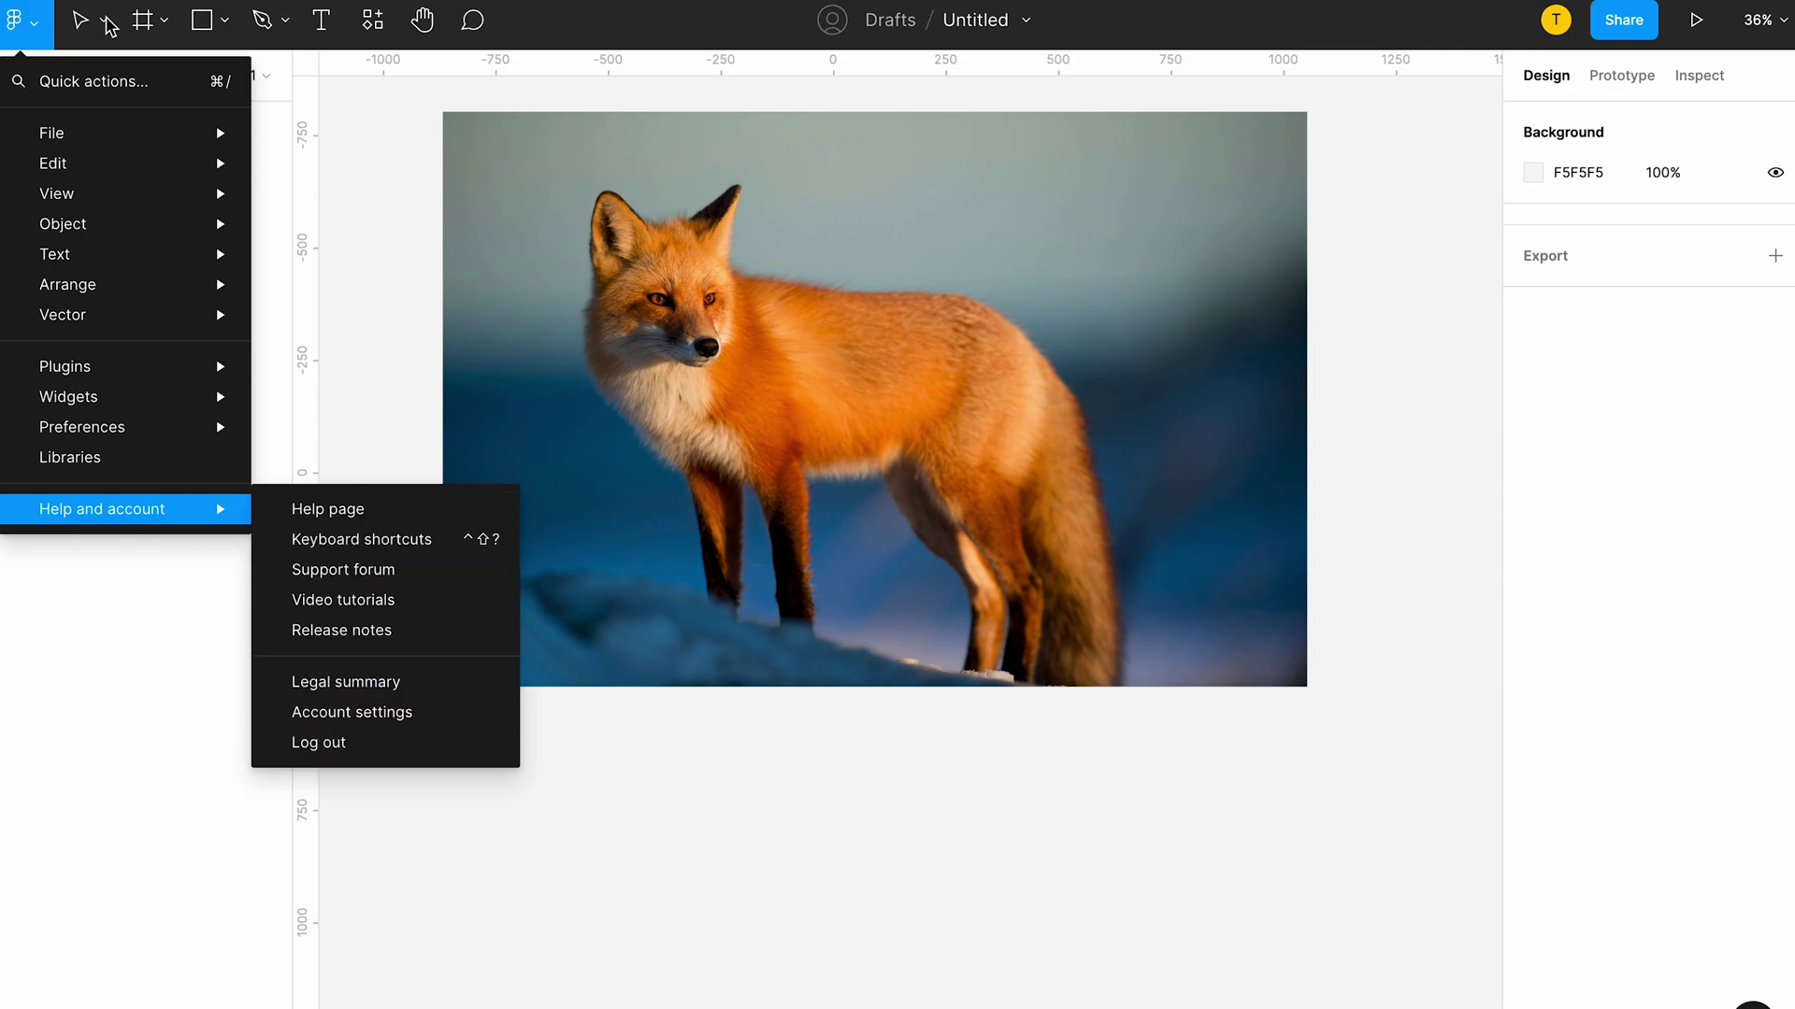
click(108, 26)
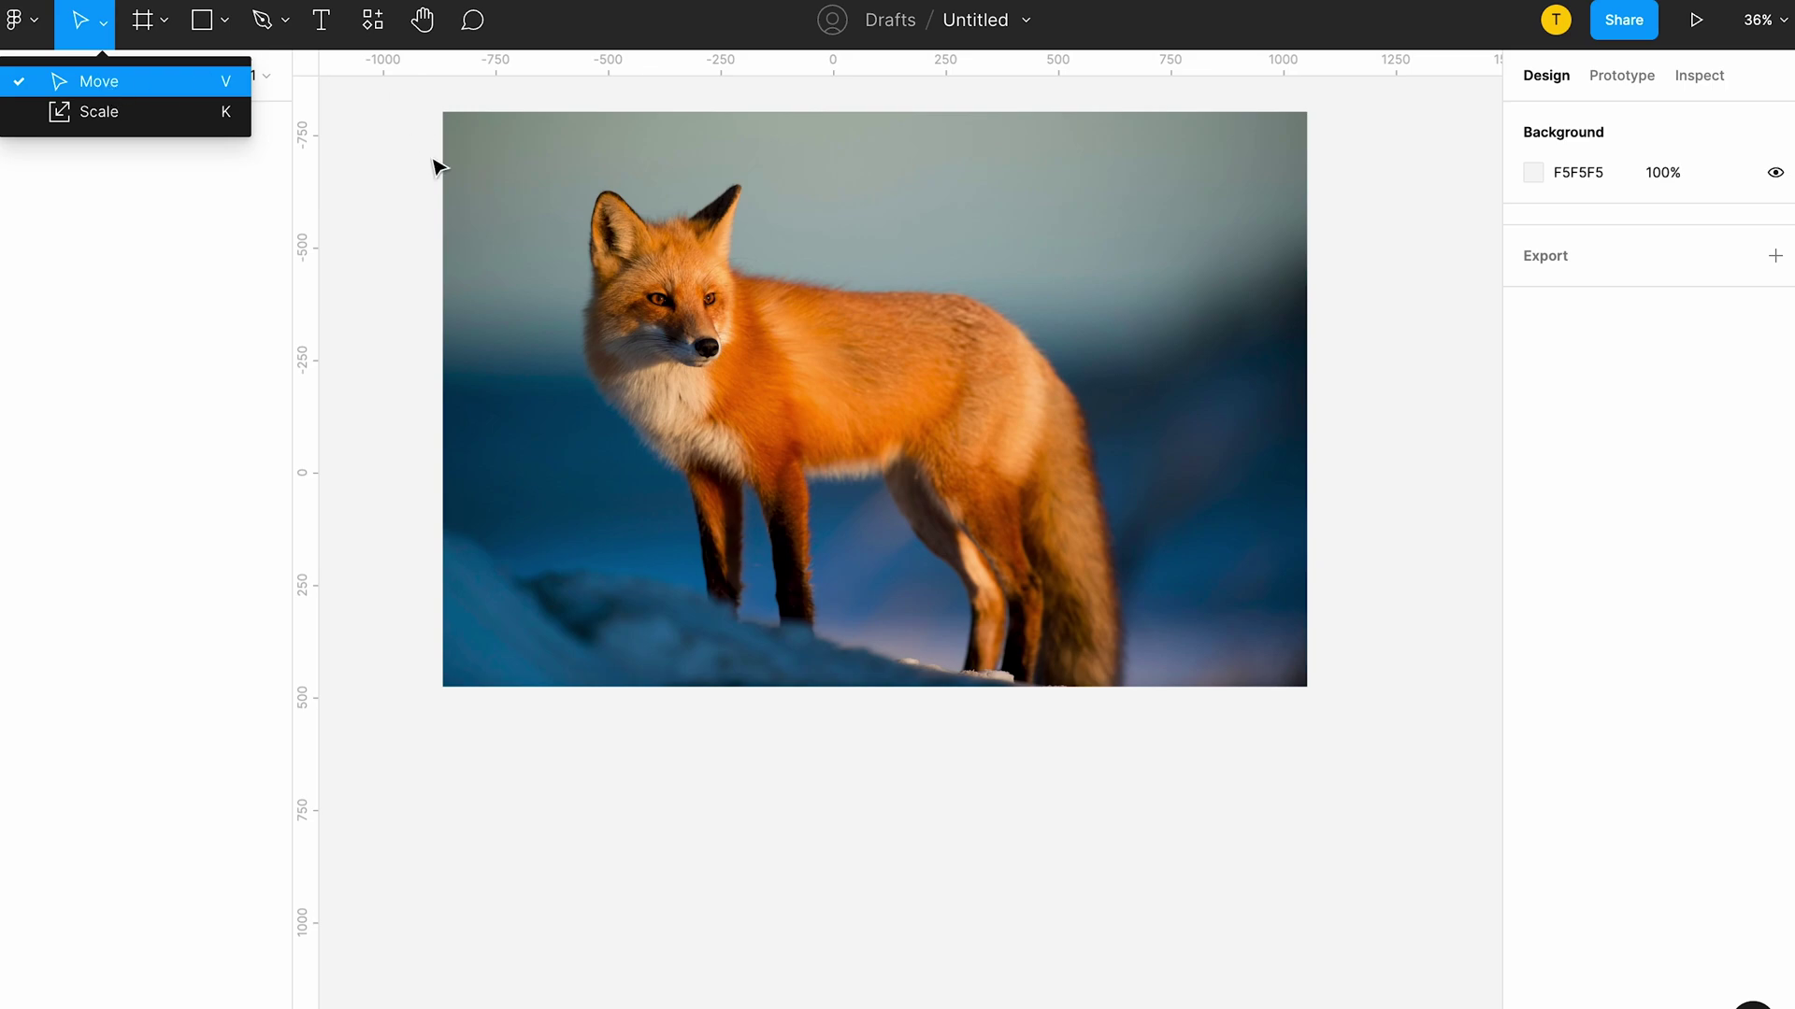
click(199, 127)
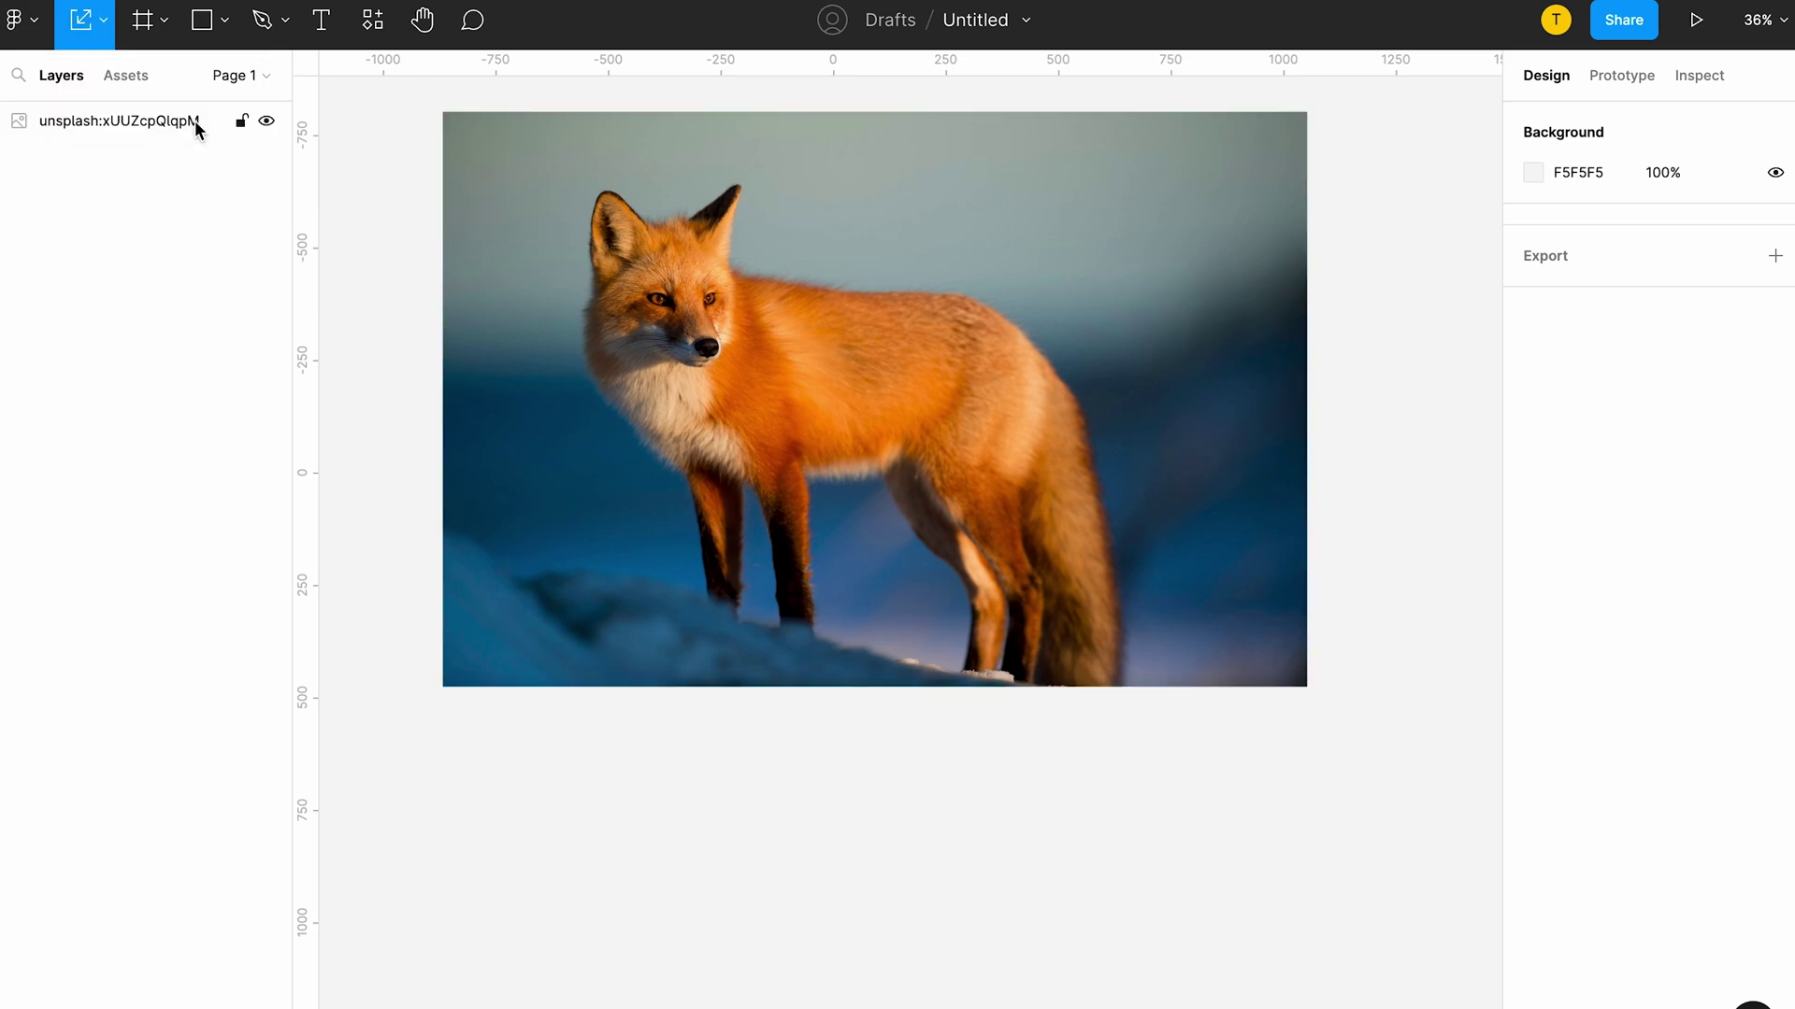
click(1301, 682)
mouse_move(1302, 682)
mouse_down()
mouse_move(1220, 671)
mouse_move(1249, 685)
mouse_up()
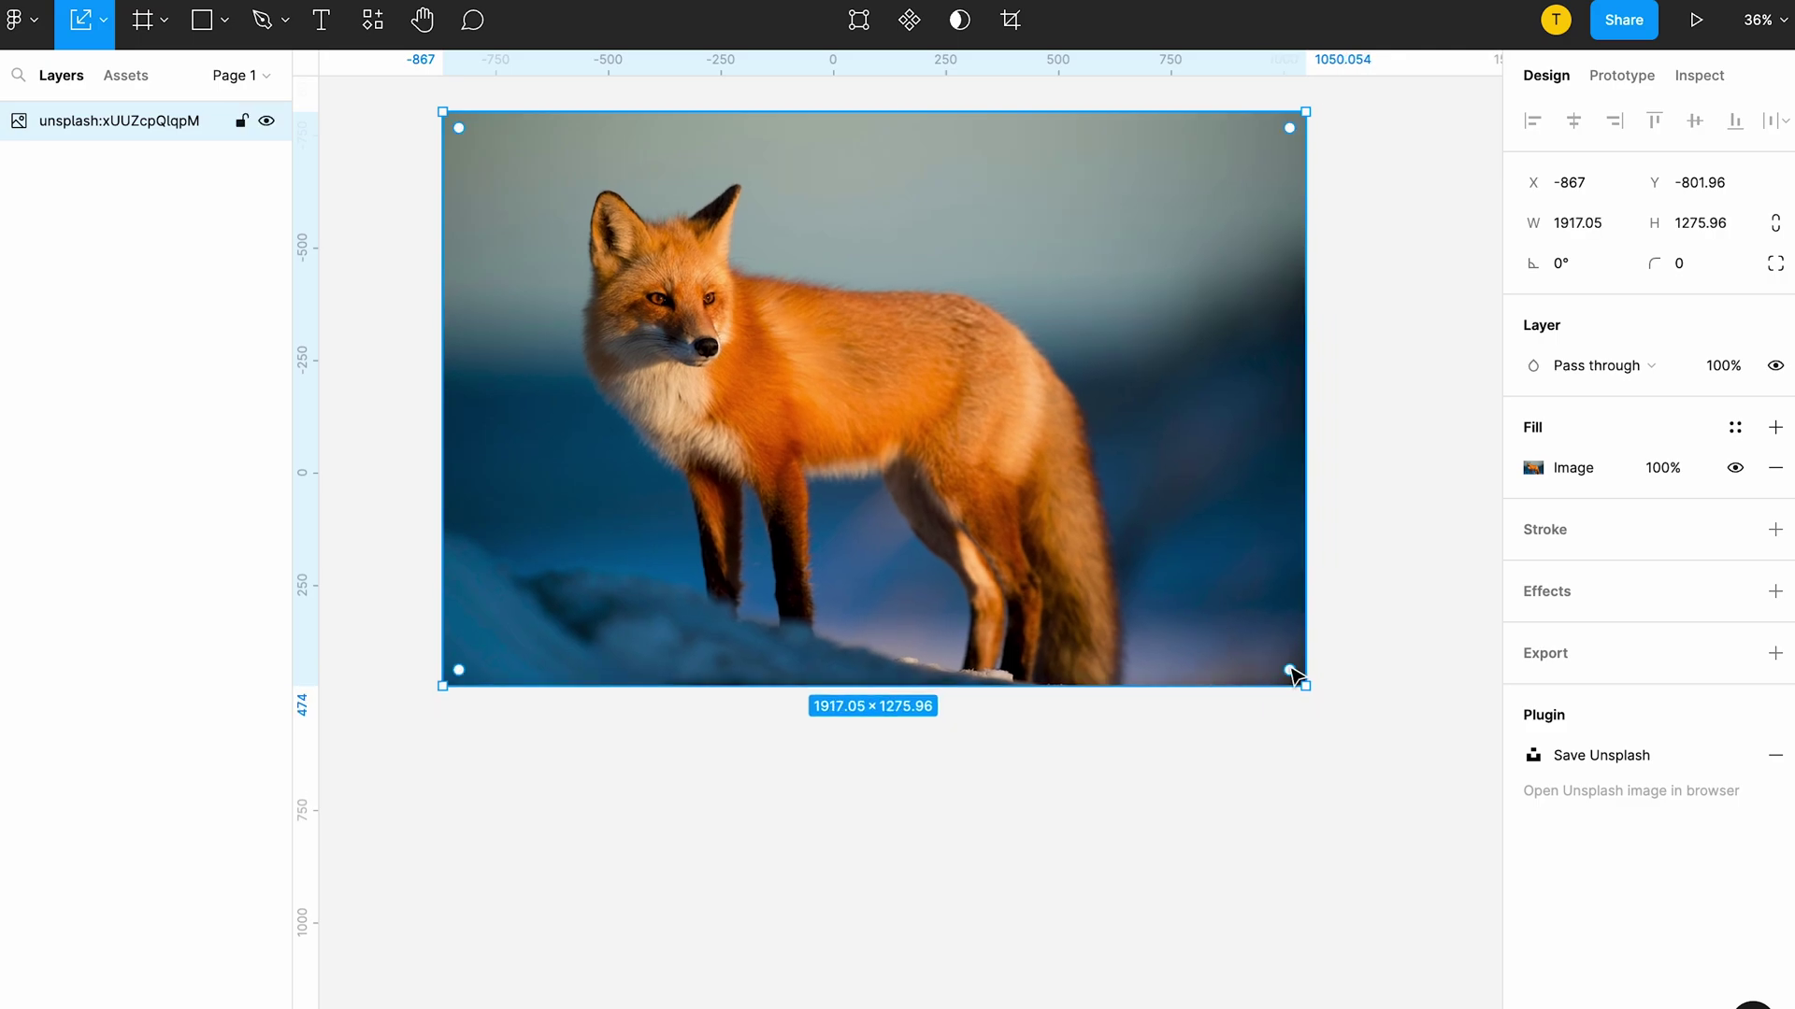
mouse_move(869, 393)
key(v)
mouse_move(1308, 689)
mouse_down()
mouse_move(950, 464)
mouse_move(1114, 601)
mouse_up()
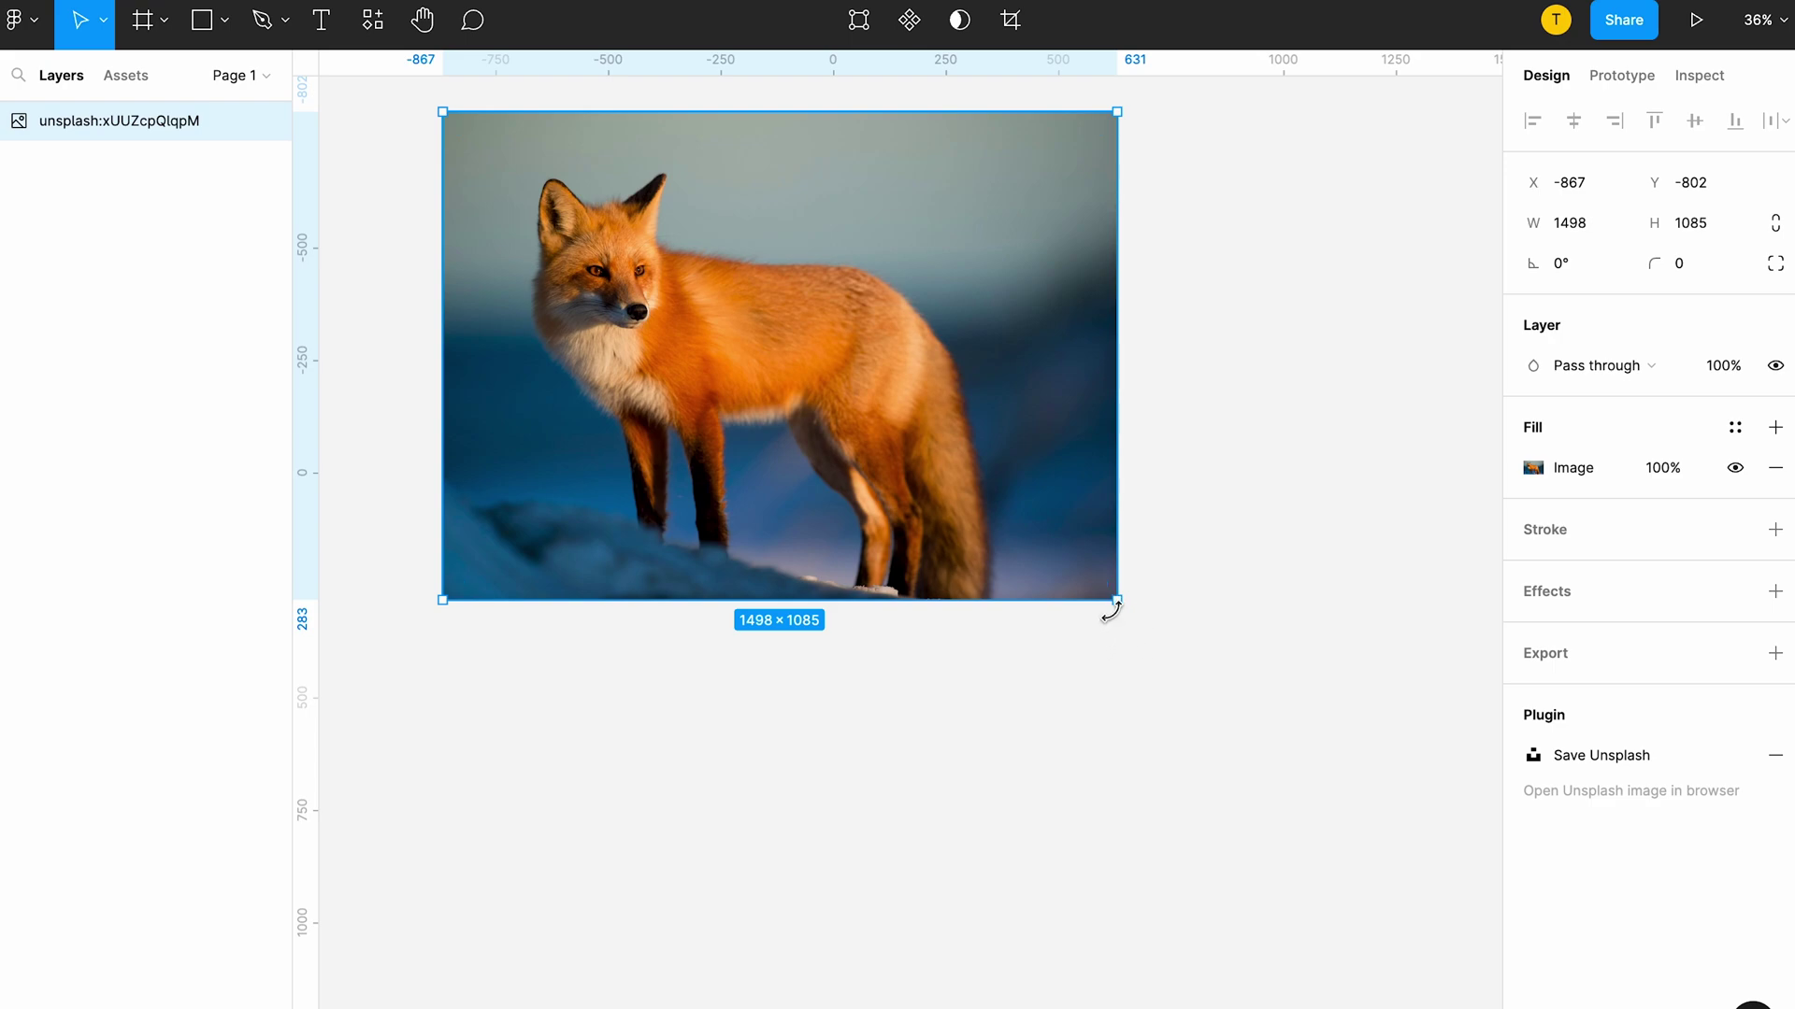
key(k)
mouse_move(1114, 604)
mouse_down()
mouse_move(842, 409)
mouse_move(739, 360)
mouse_move(1115, 280)
mouse_move(1001, 201)
mouse_move(1070, 472)
mouse_move(945, 373)
mouse_move(1031, 519)
mouse_up()
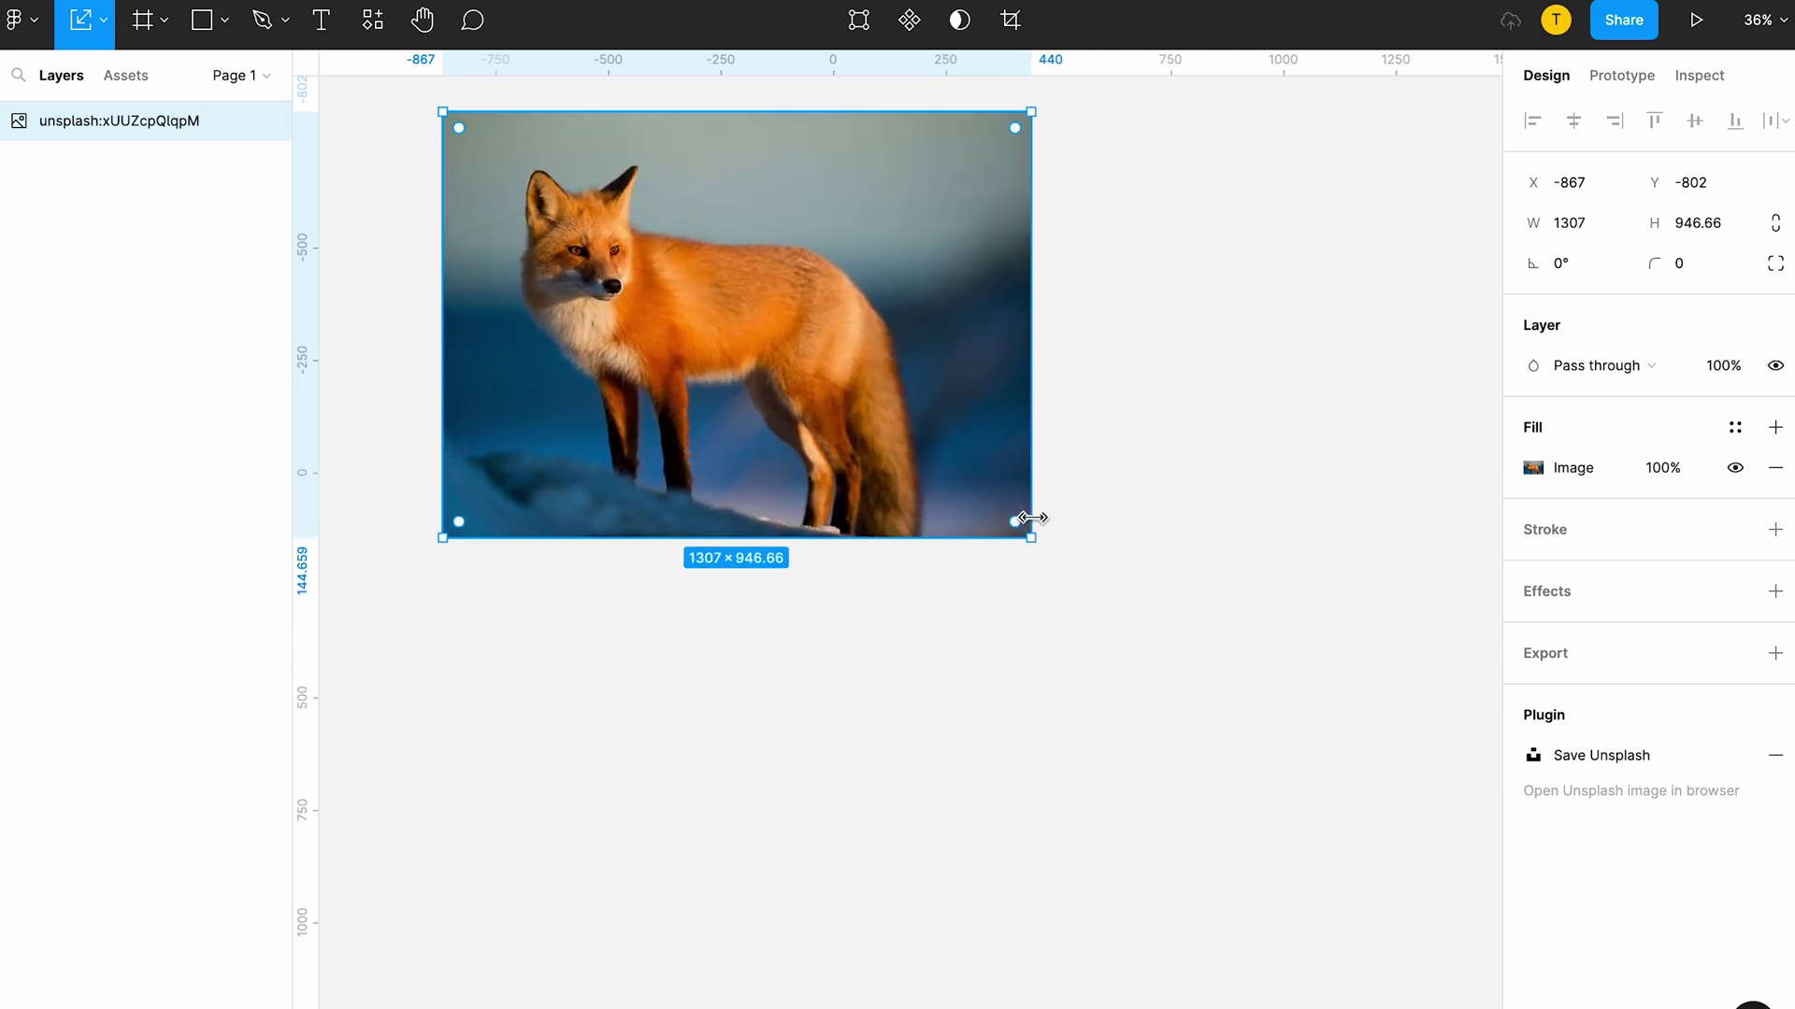
click(99, 25)
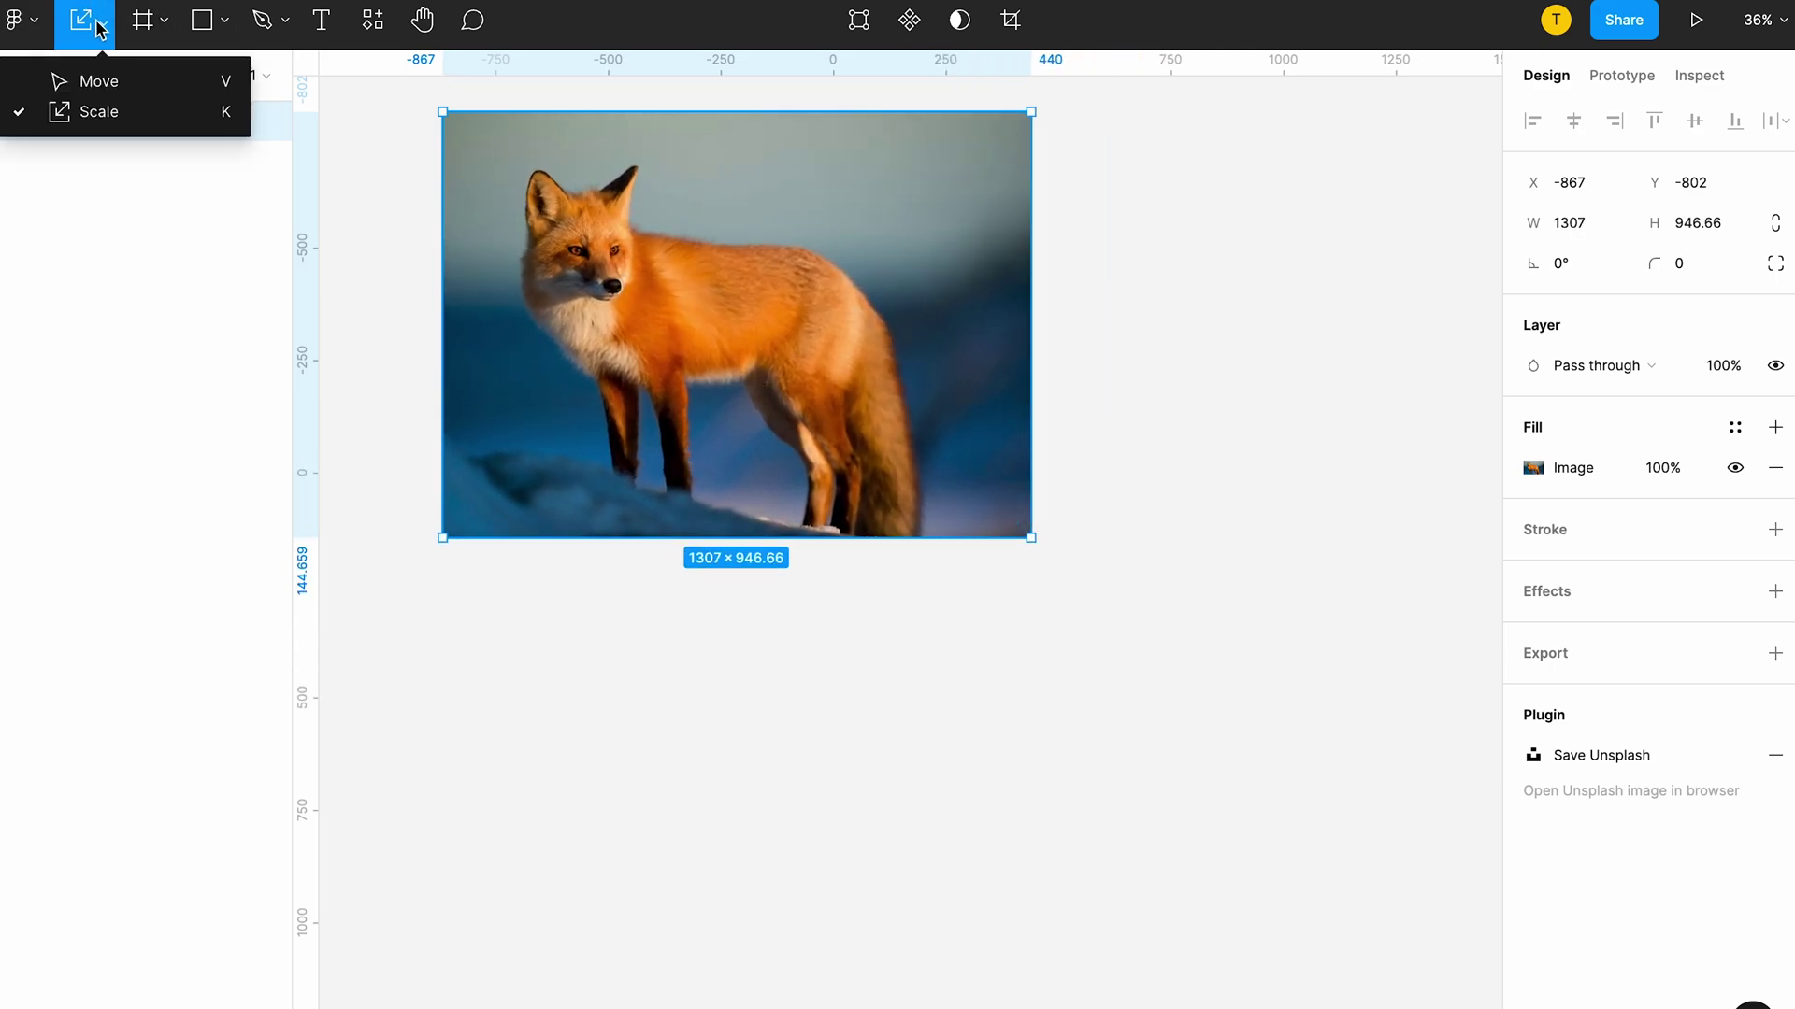
click(95, 88)
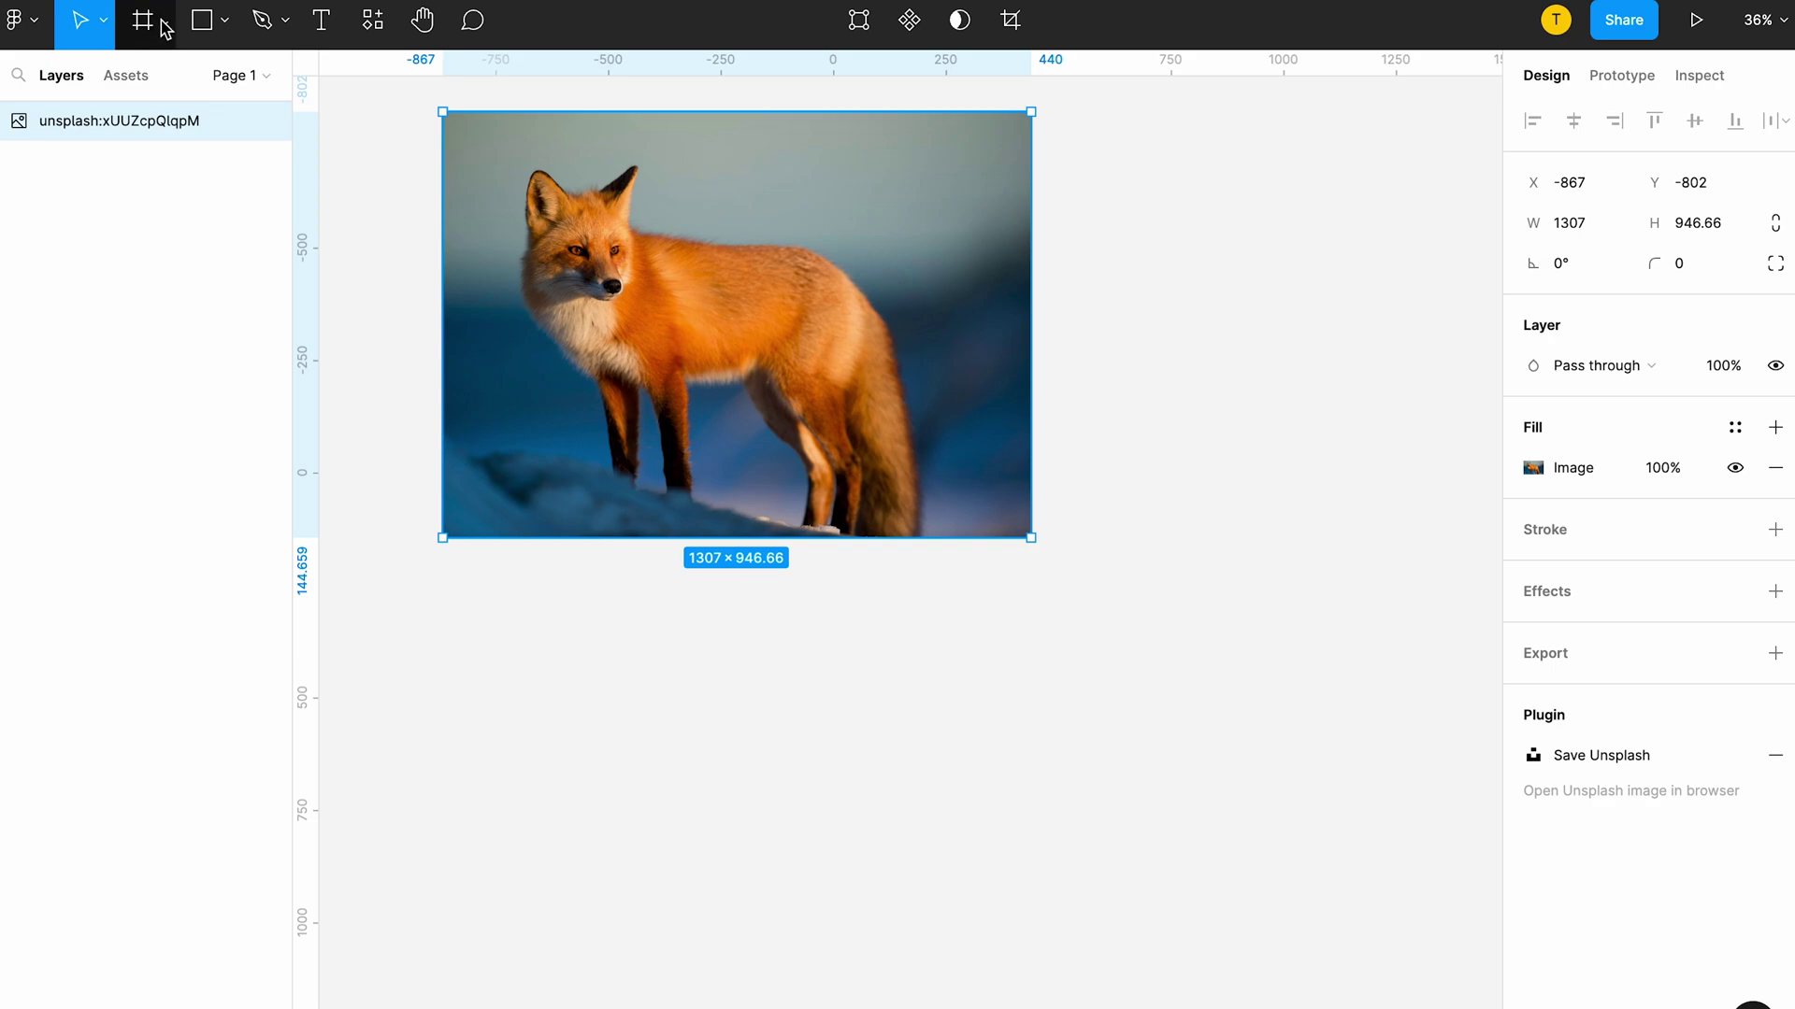
Step: Draw Frame 1 below the fox photo and resize it to the 360 × 800 Android Large preset
click(167, 25)
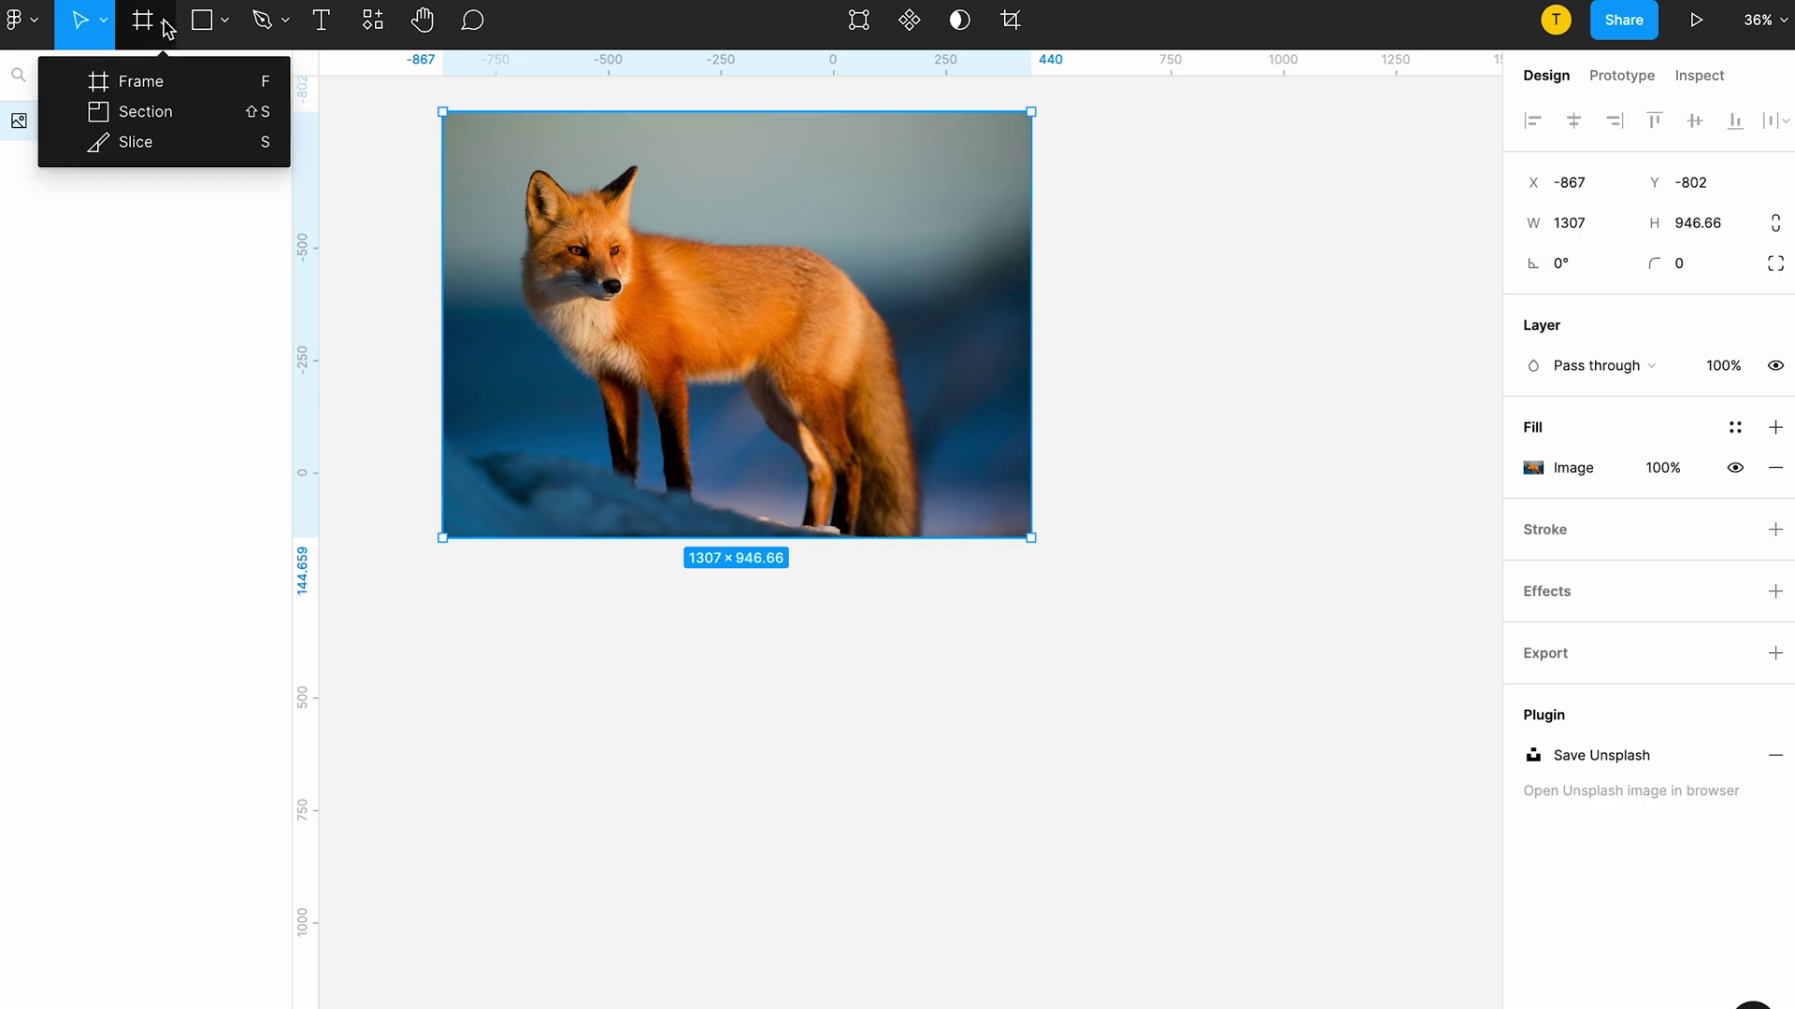
click(155, 87)
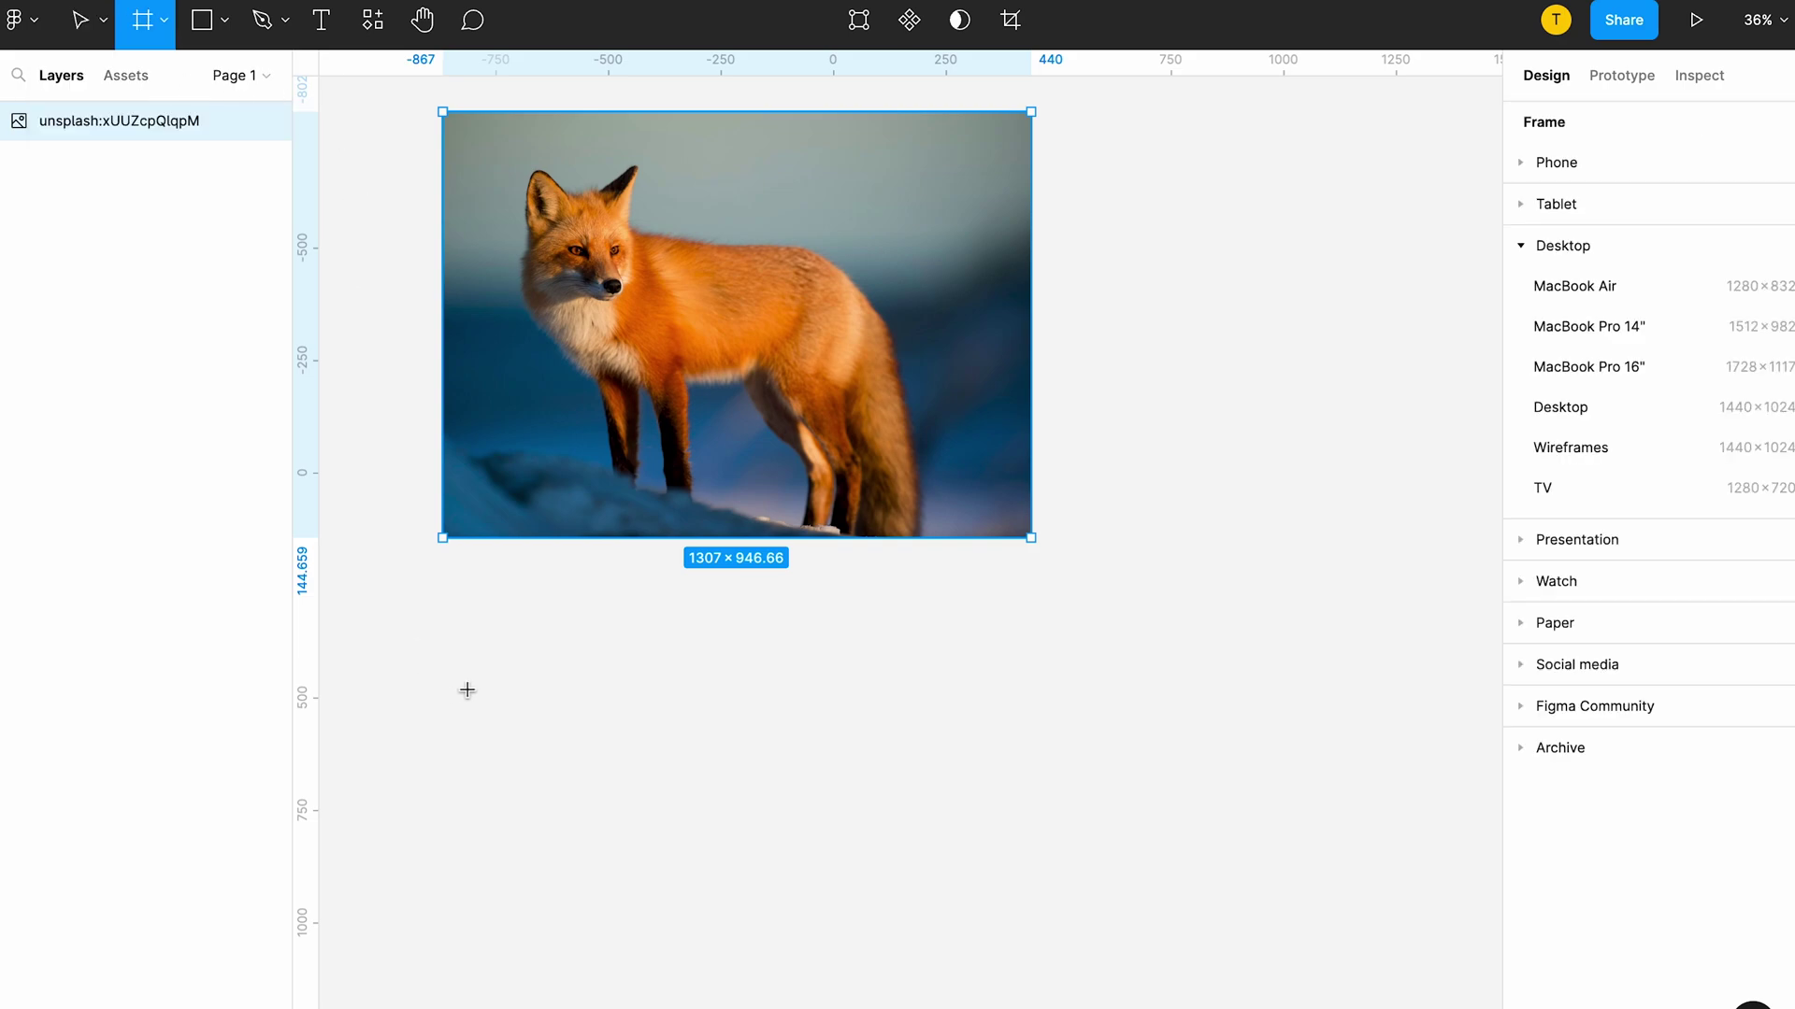
drag(443, 689, 1022, 944)
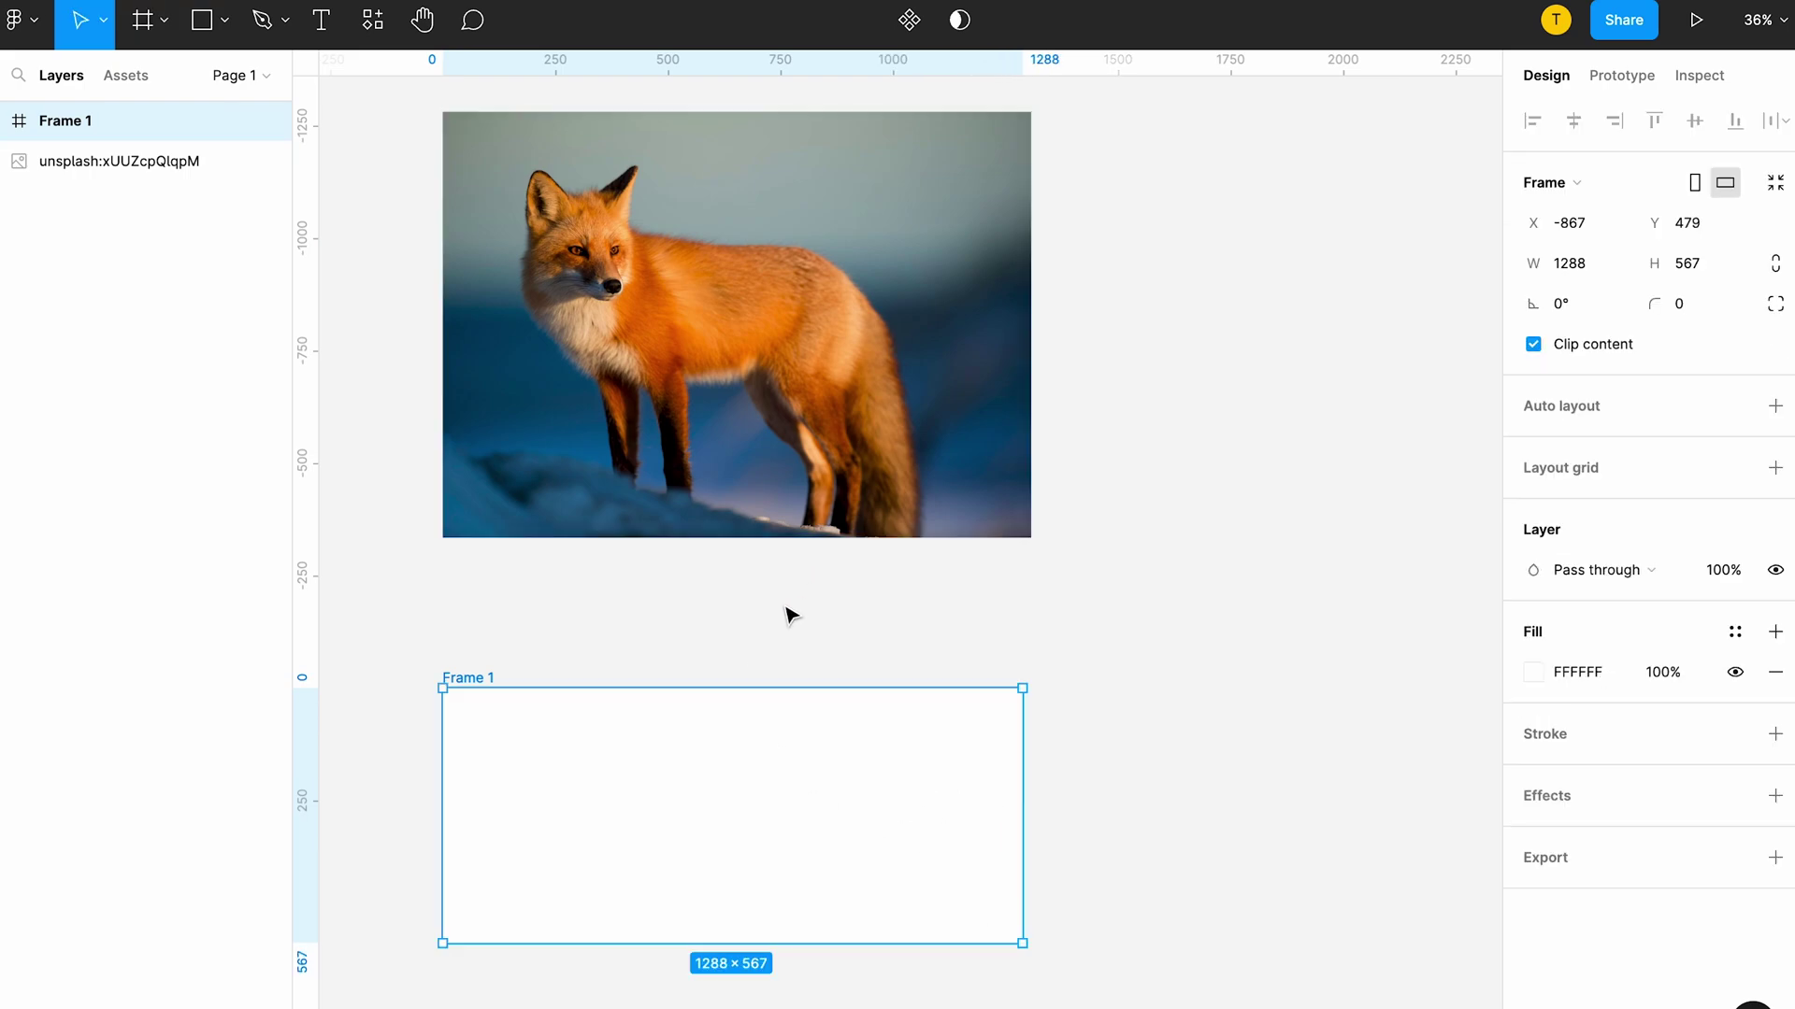
click(1566, 184)
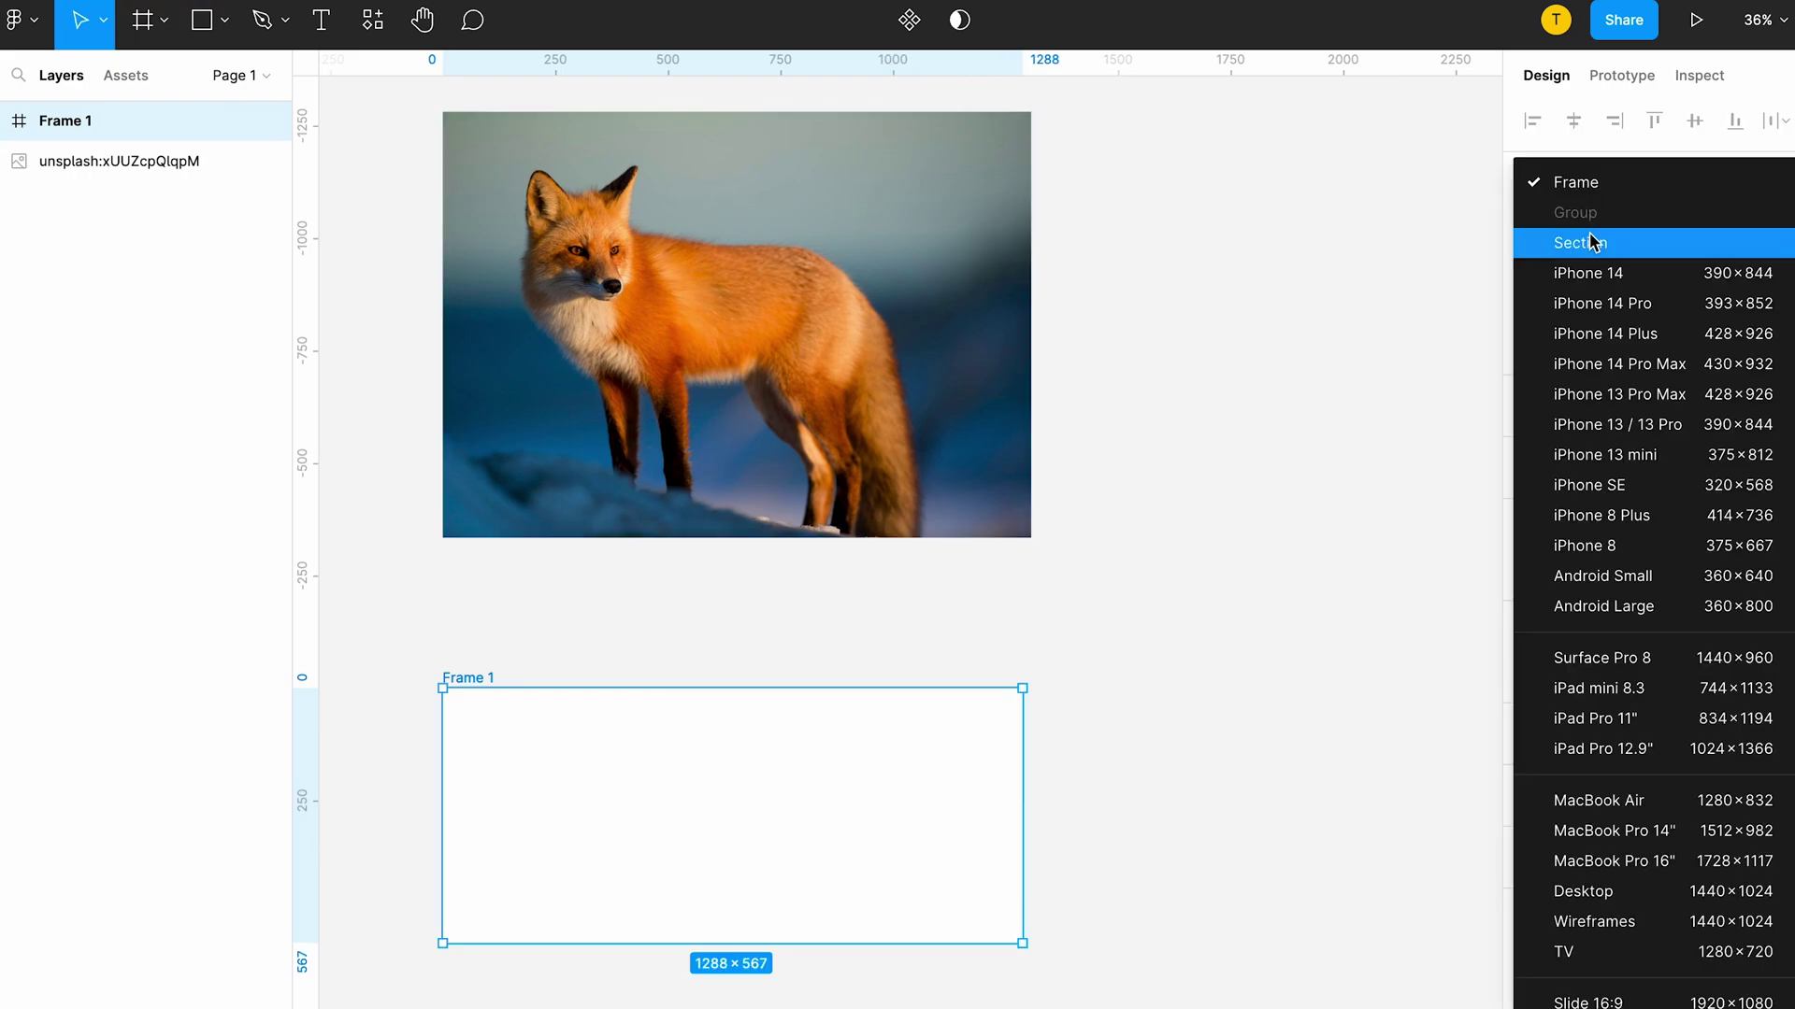
click(1605, 348)
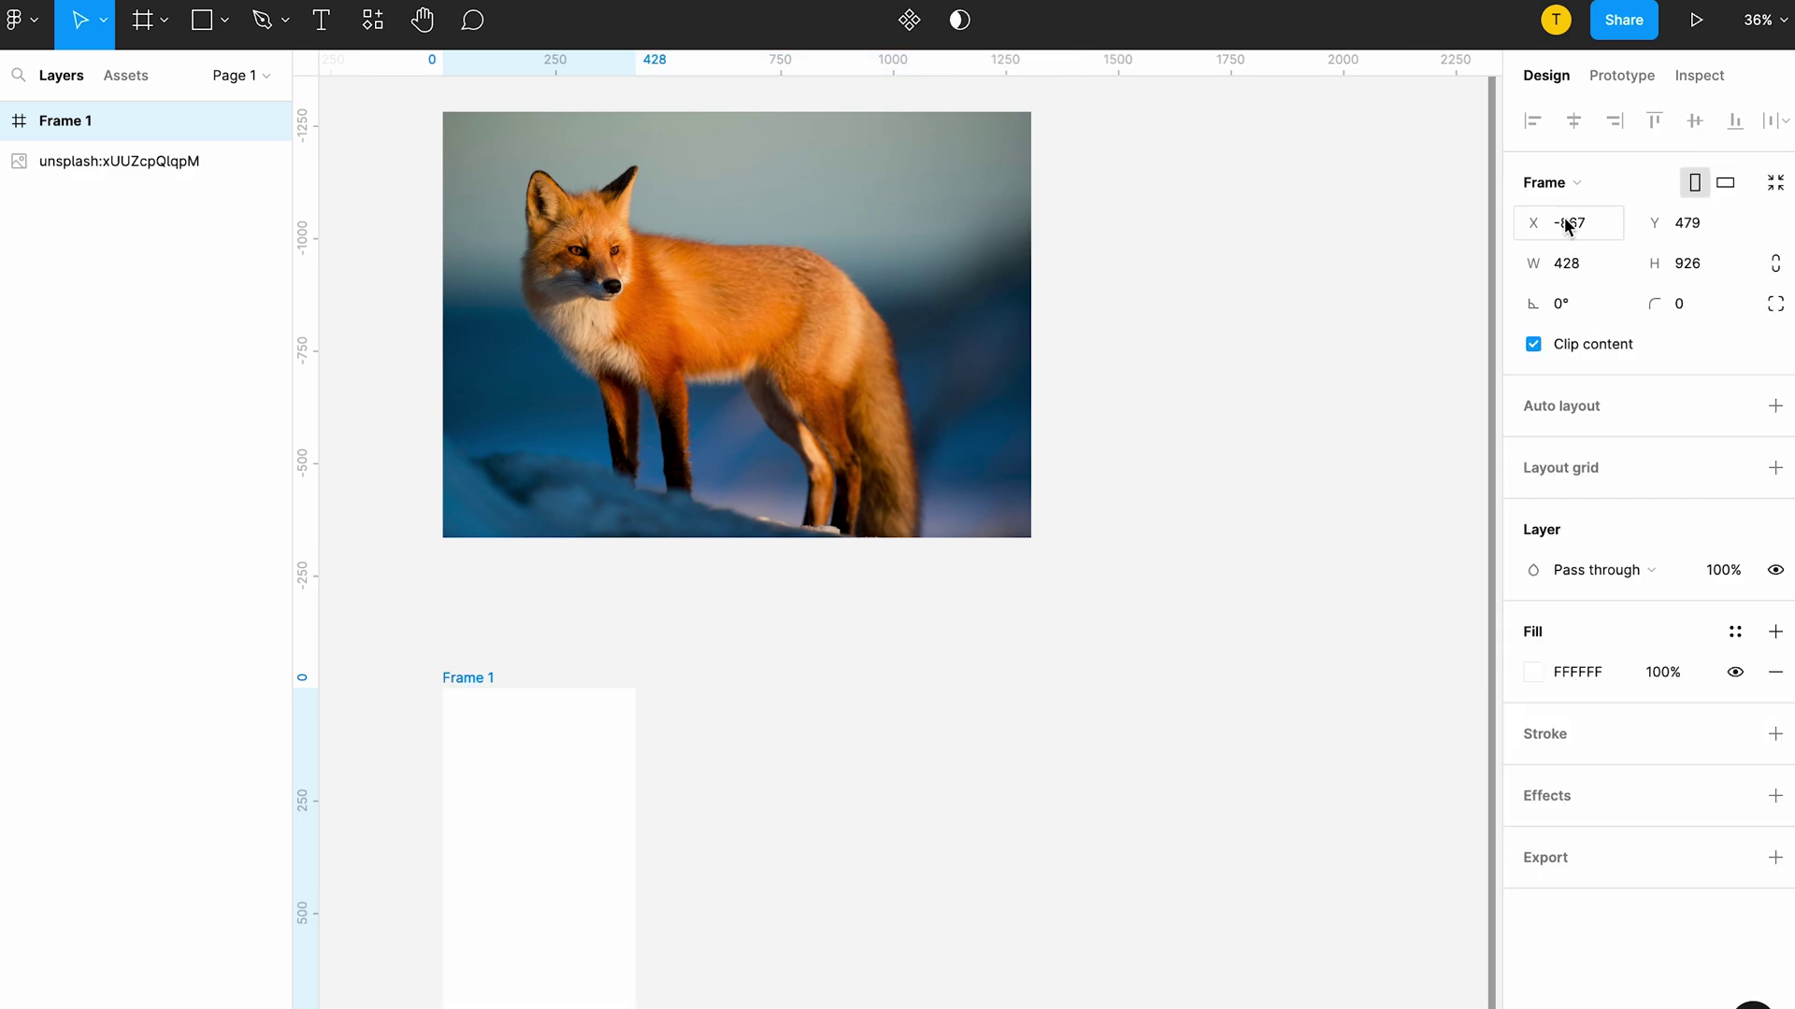
scroll(957, 733, down, 2)
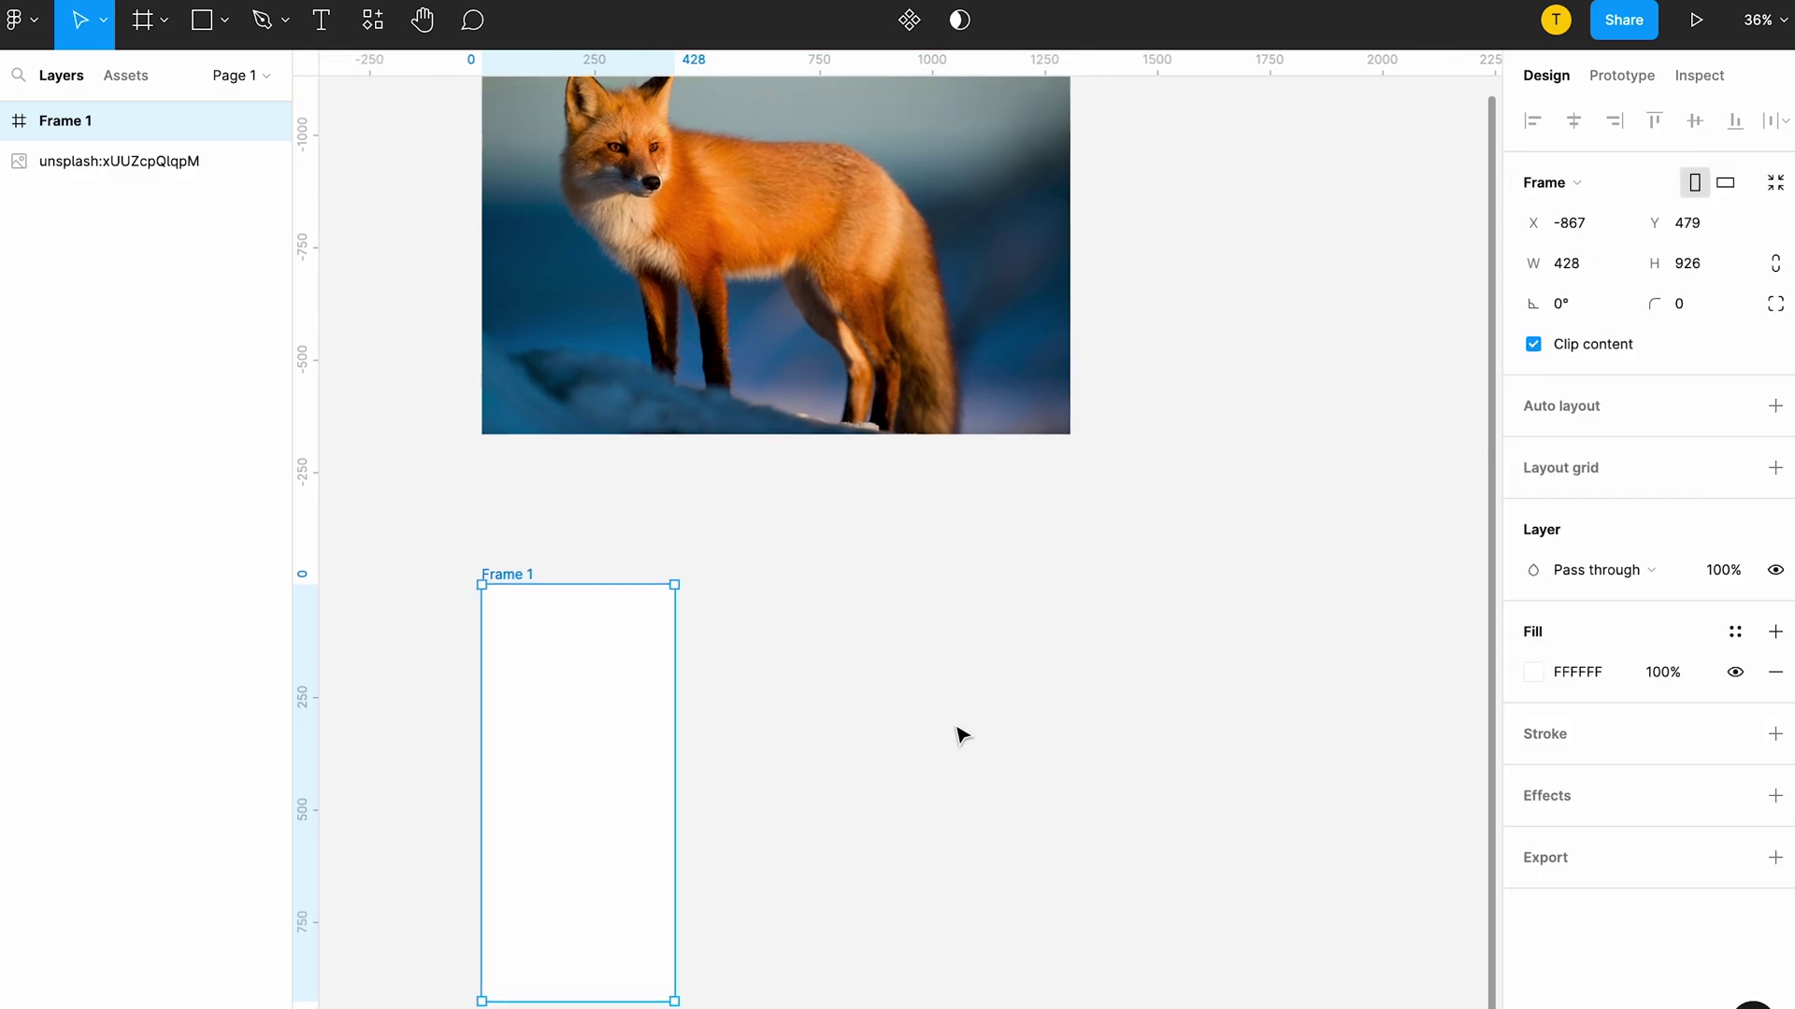
click(1566, 189)
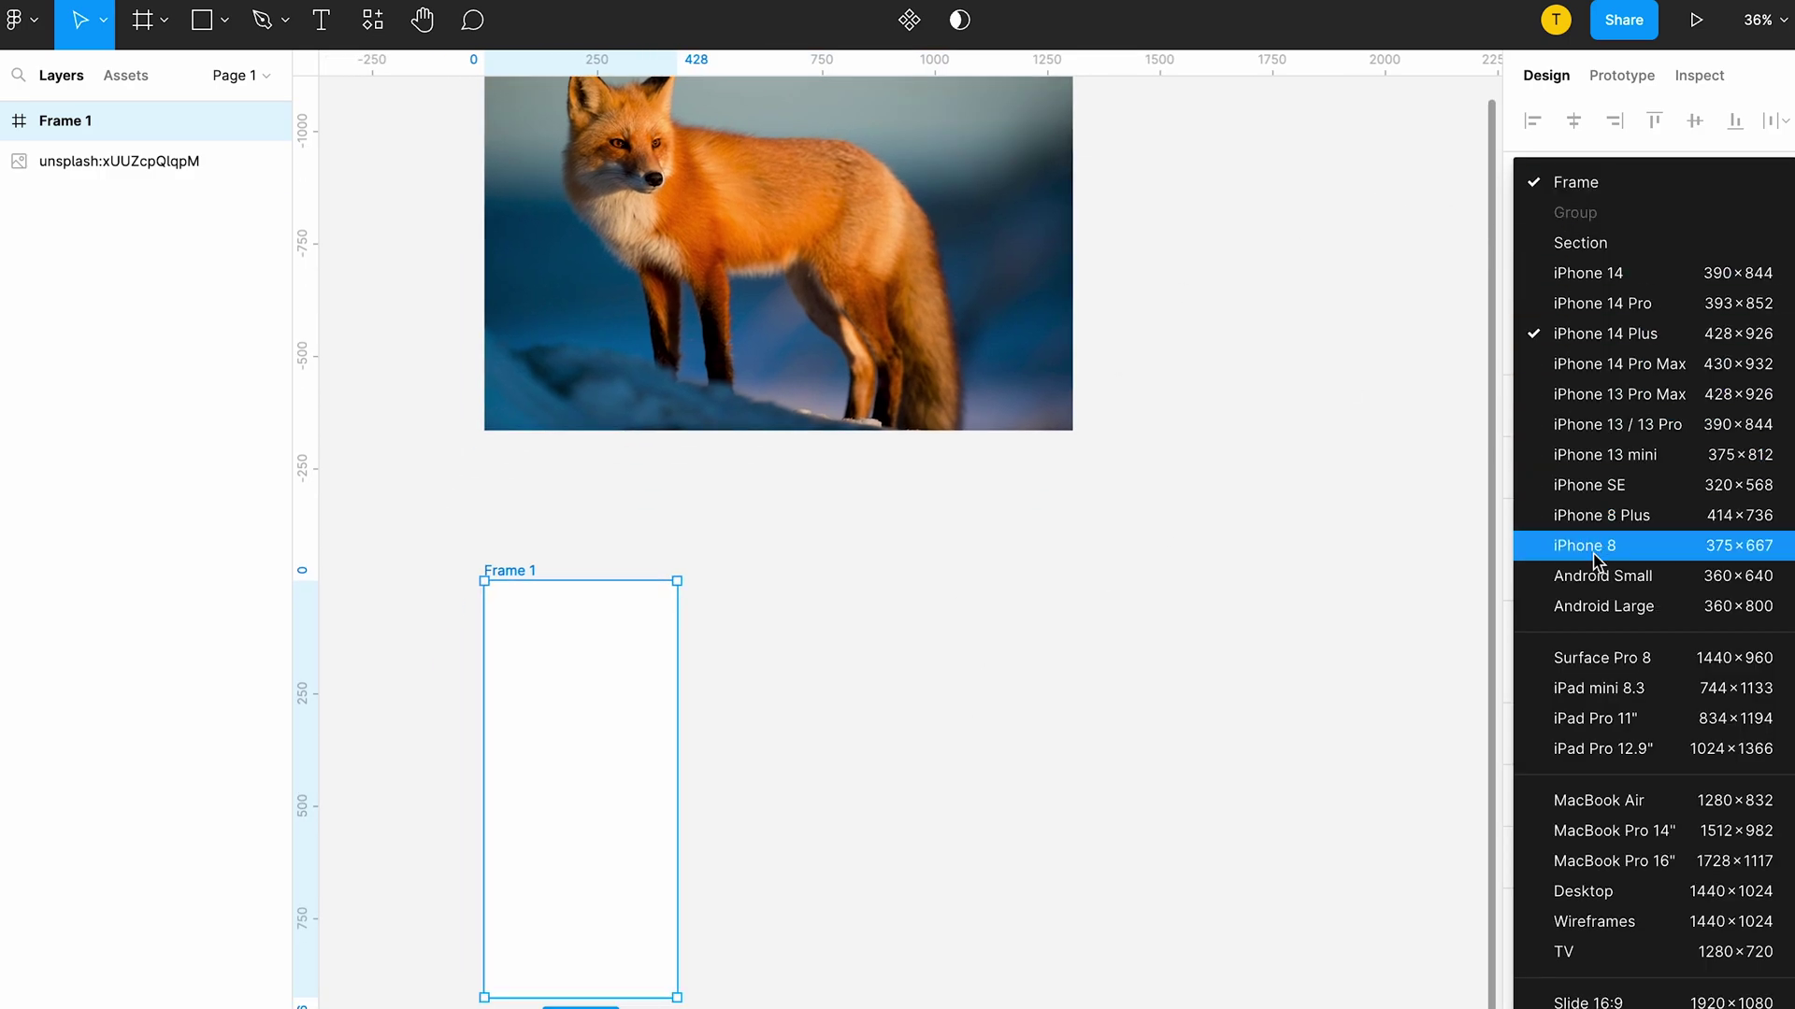
click(1591, 611)
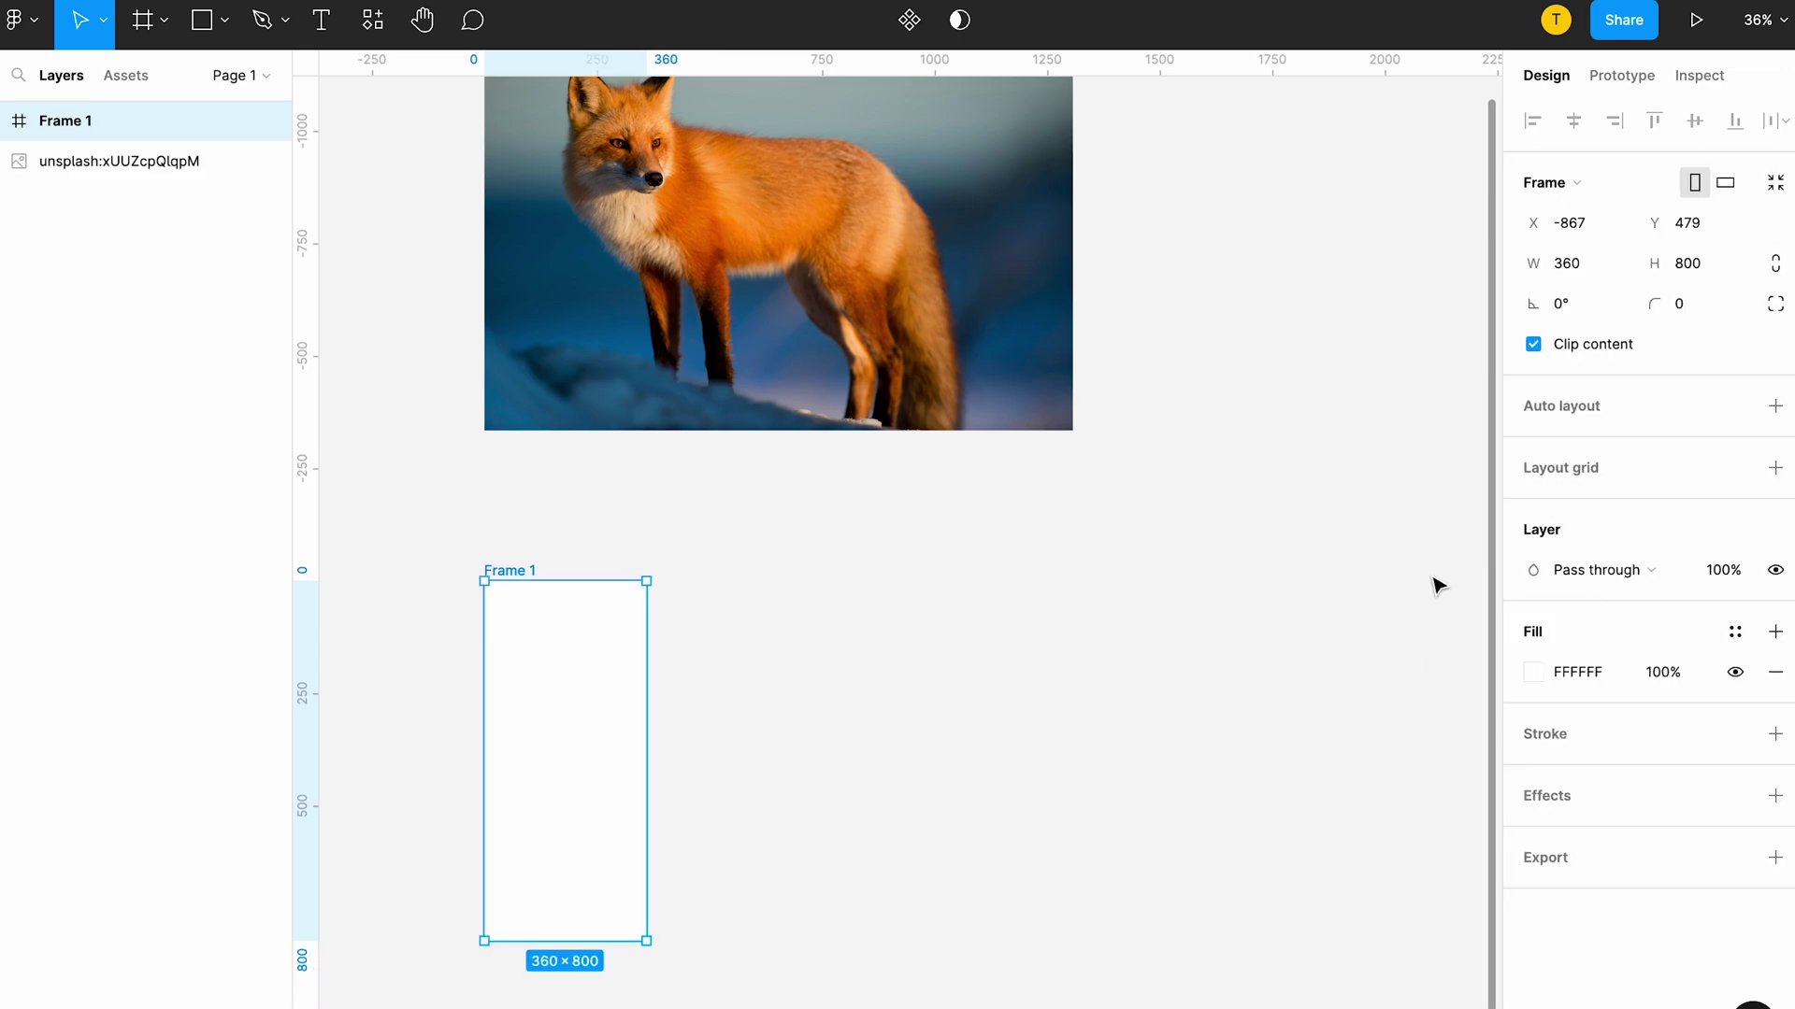
click(165, 28)
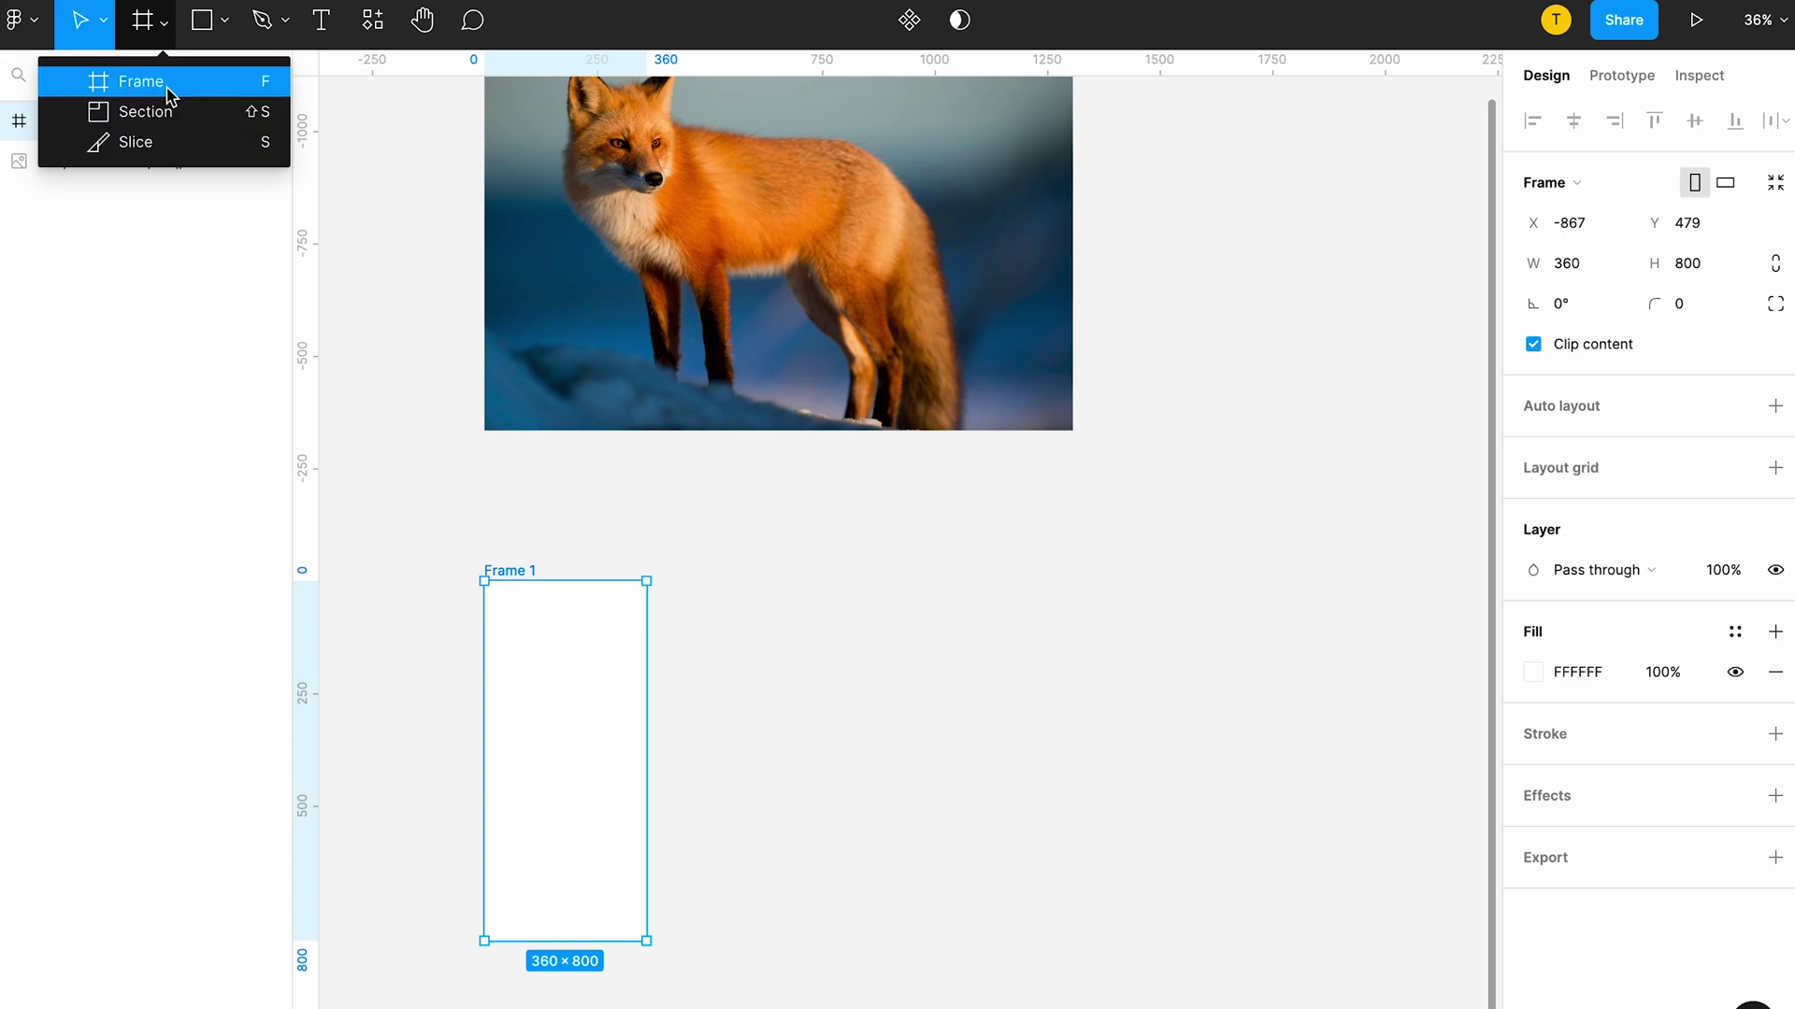
click(155, 112)
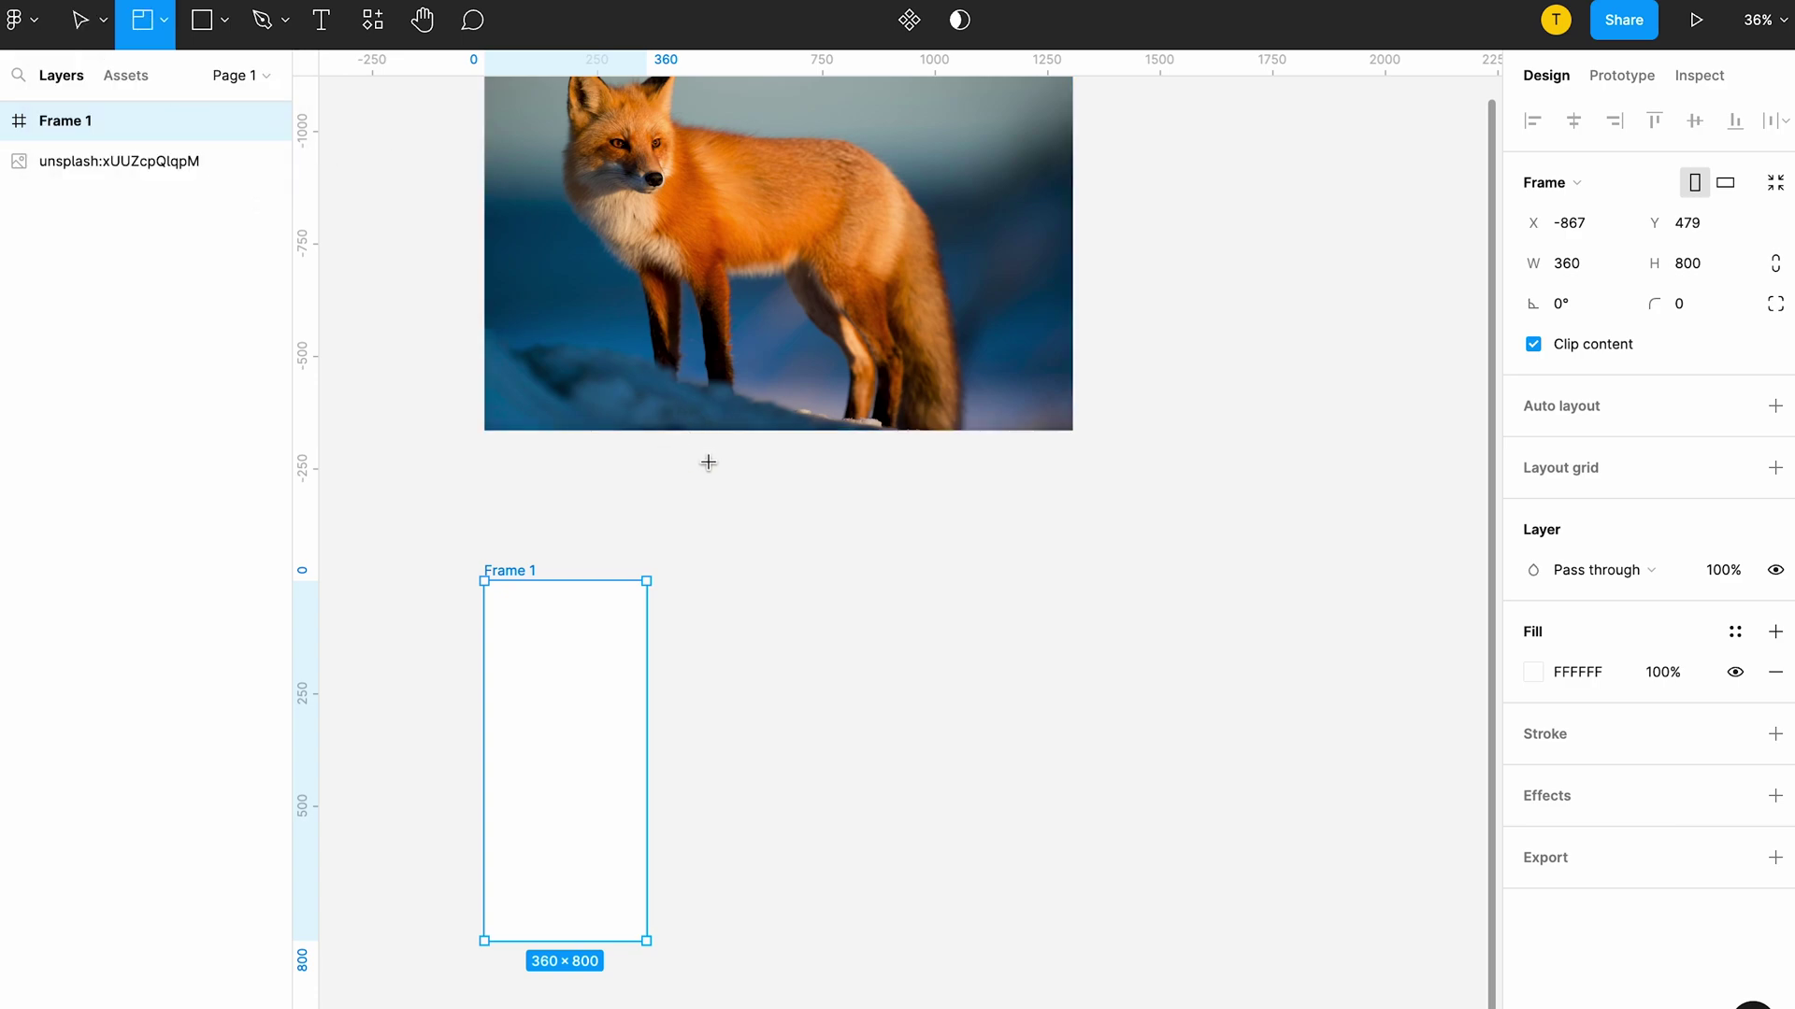
Step: Draw gray Section 1 below the fox photo and an 847 × 398 Slice 1 overlapping it
drag(652, 447, 919, 610)
drag(813, 557, 901, 622)
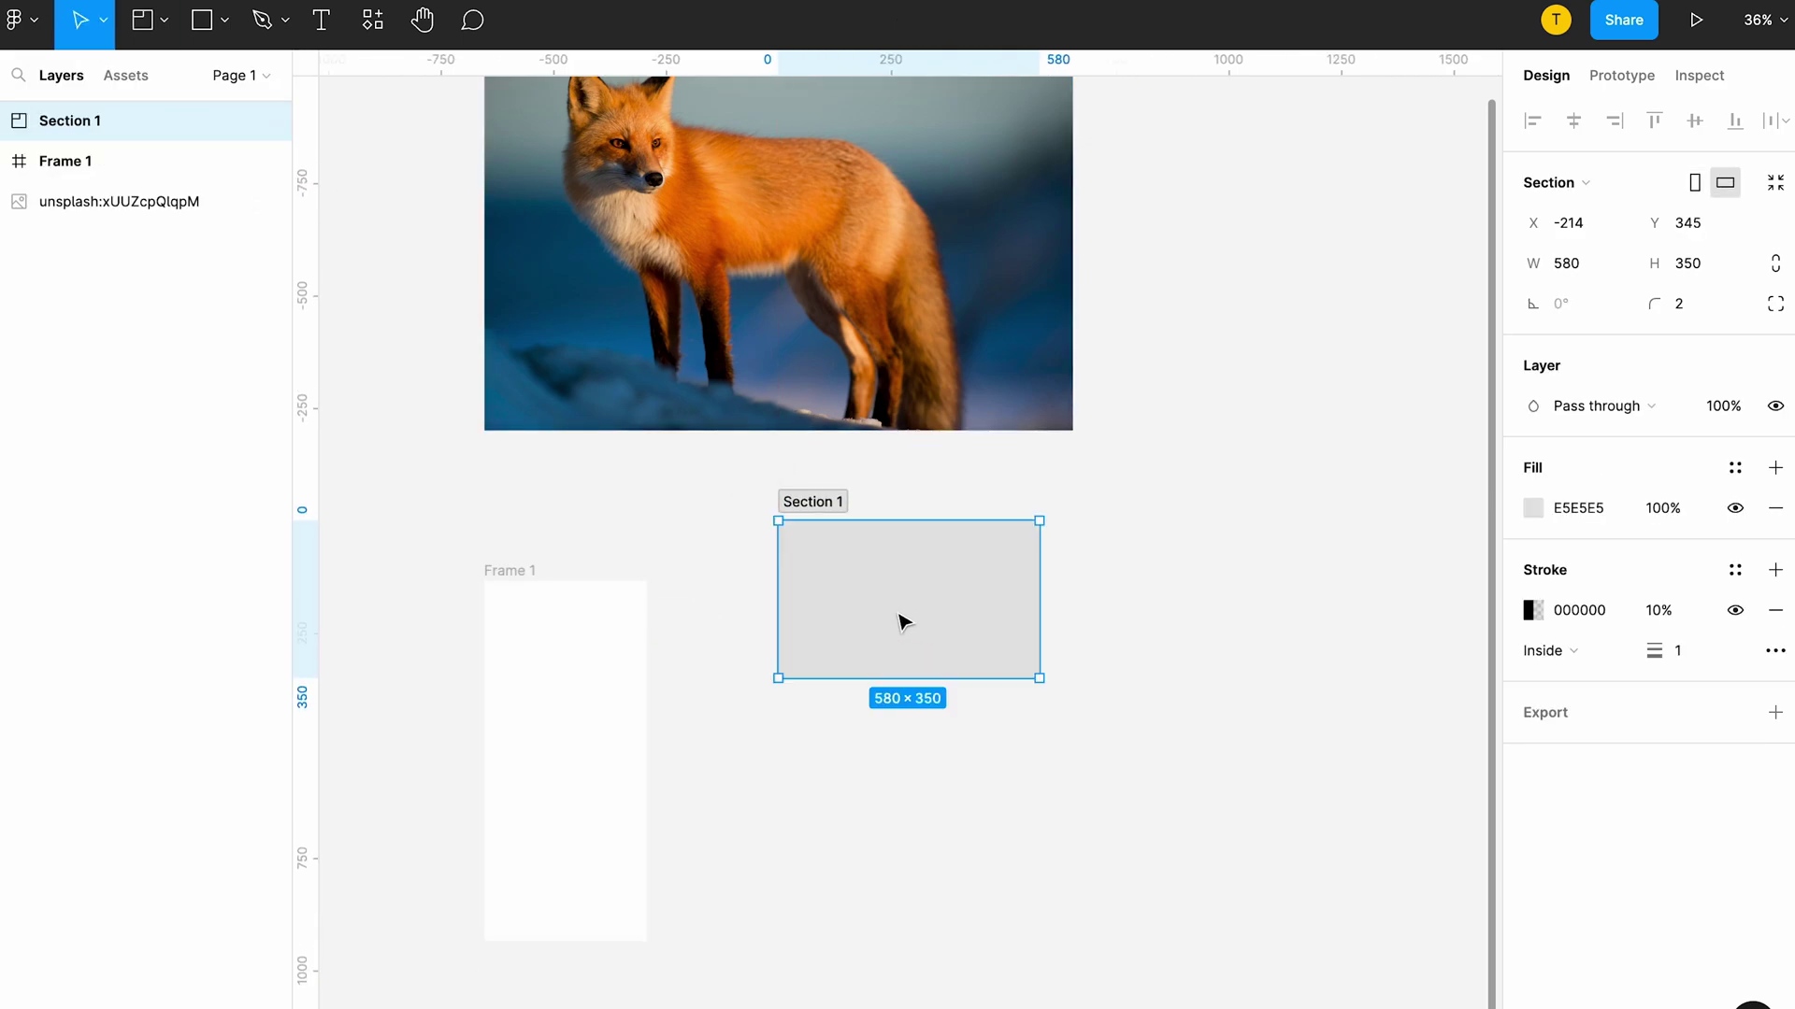
click(164, 28)
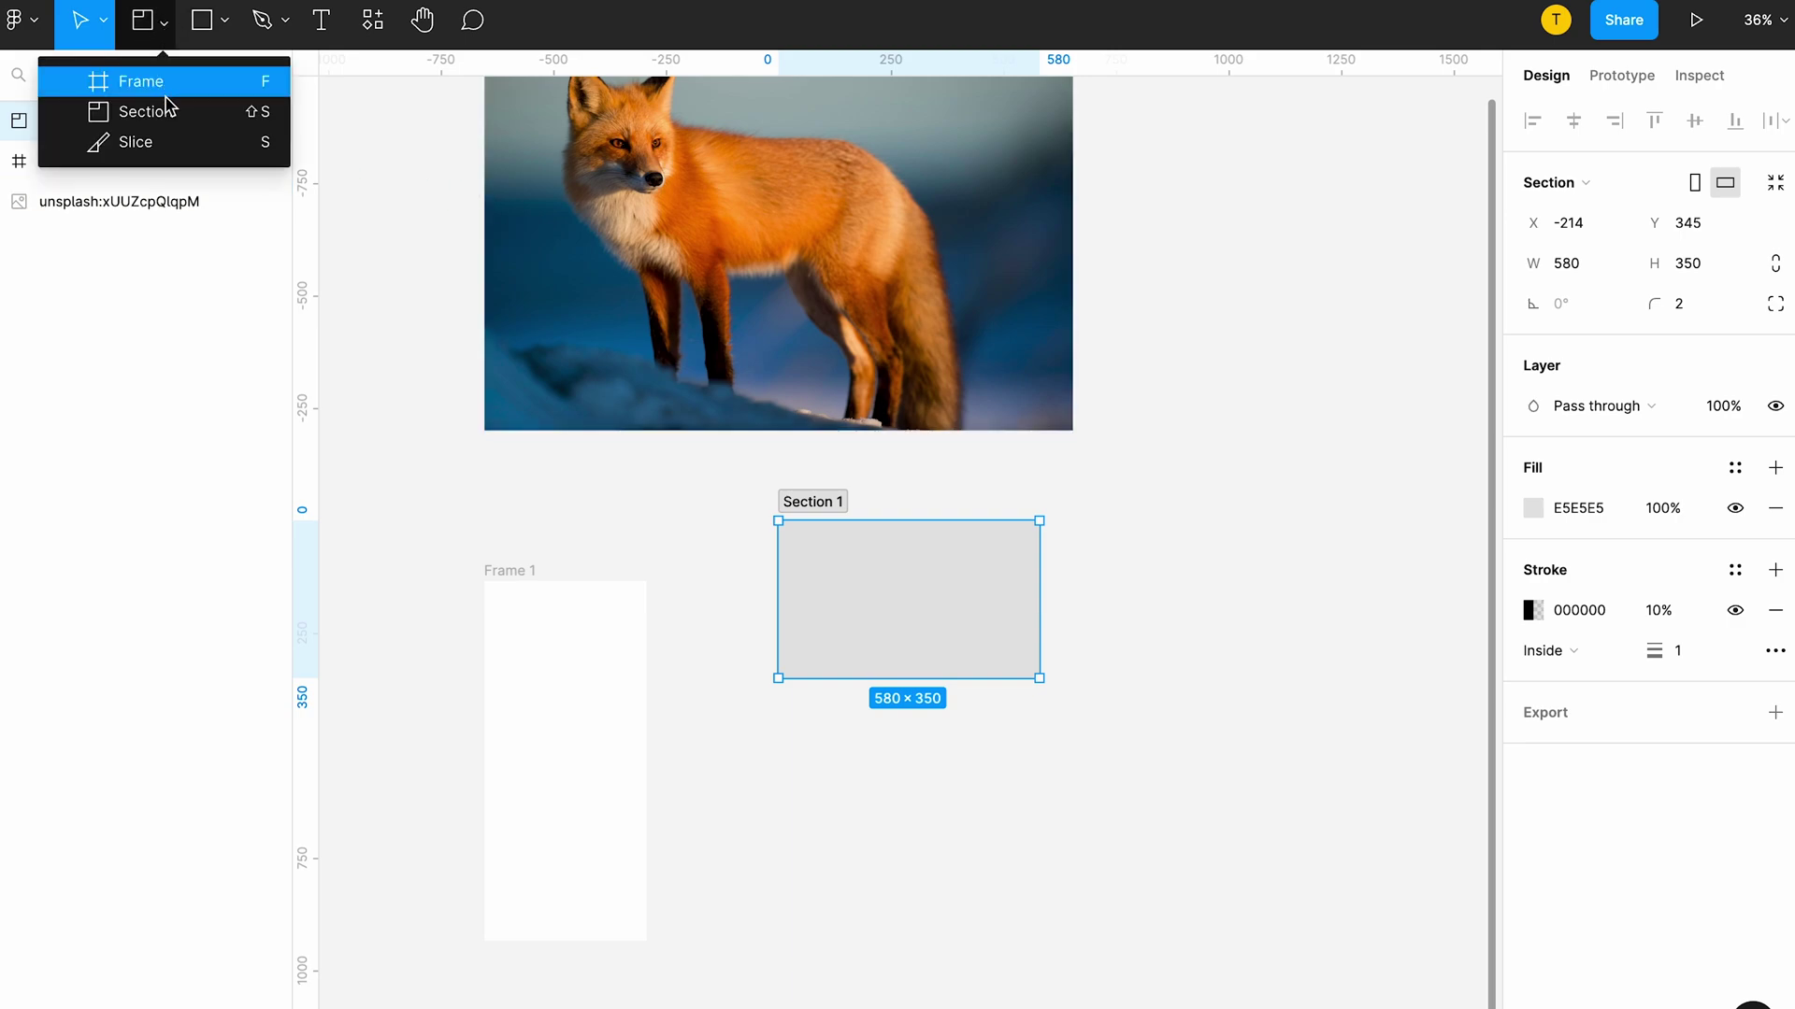
click(168, 141)
drag(728, 747, 1108, 925)
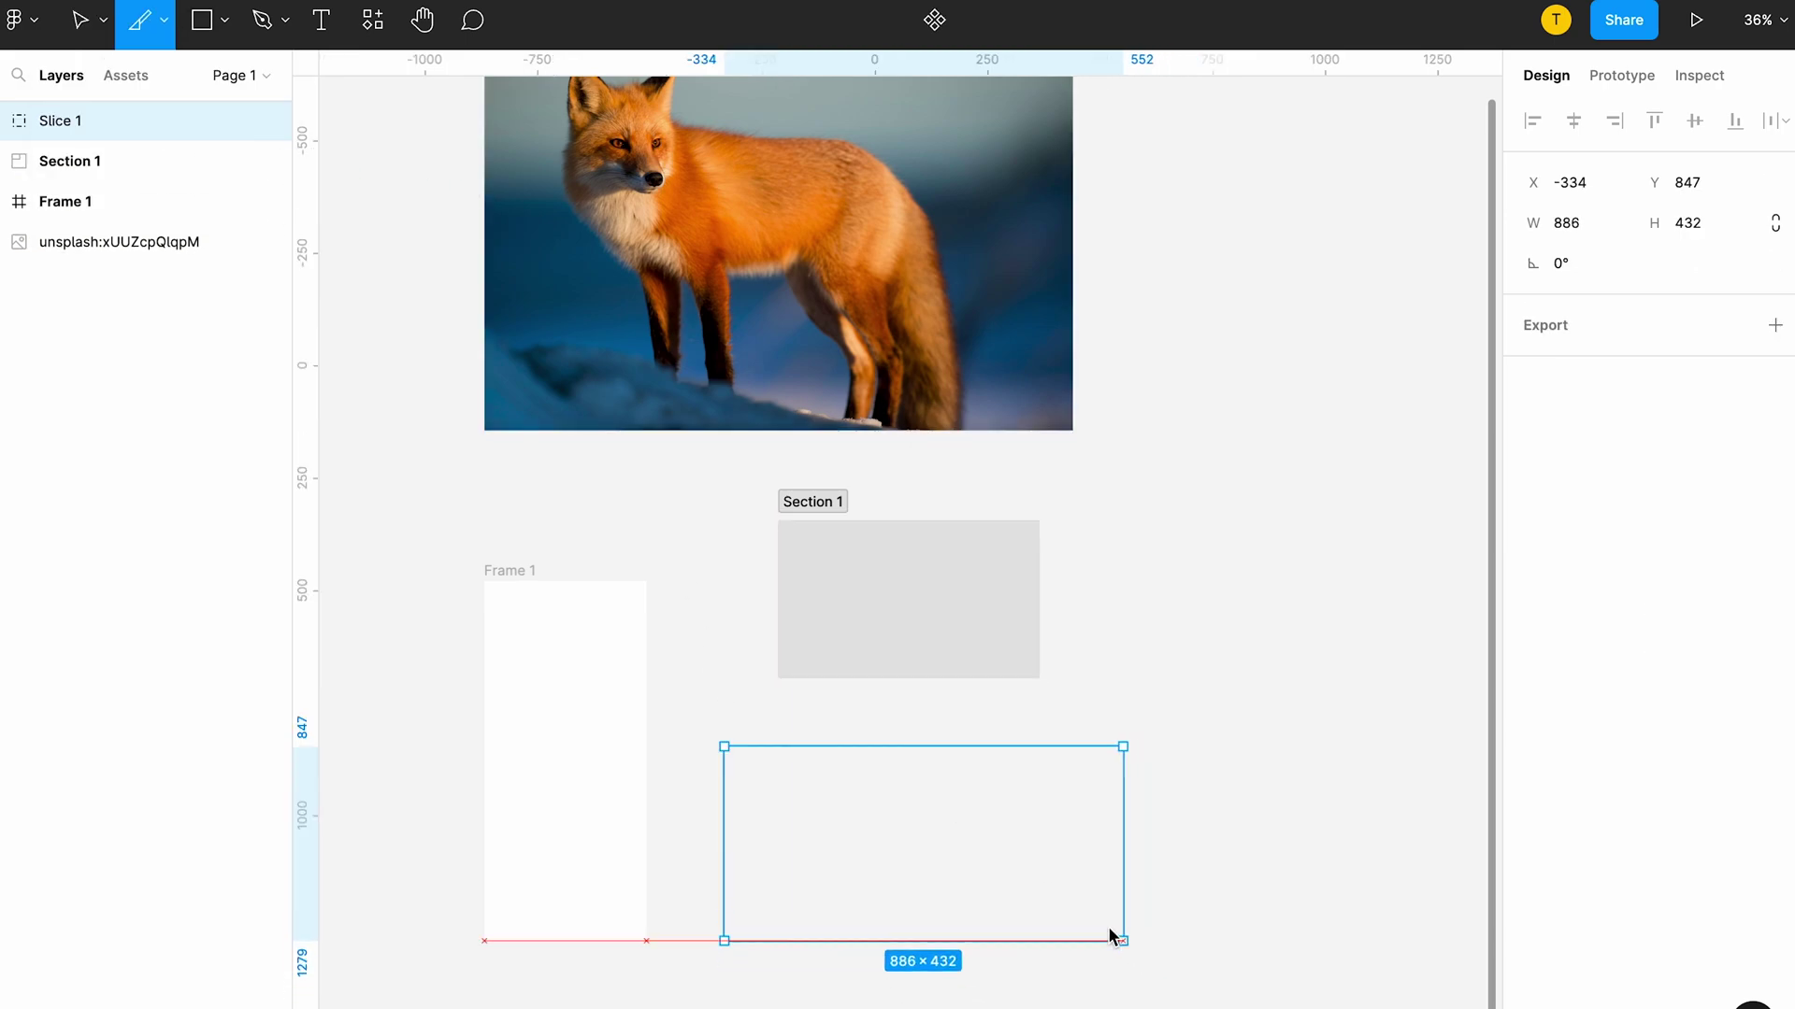
mouse_move(953, 846)
mouse_down()
mouse_move(949, 675)
mouse_move(974, 732)
mouse_move(957, 733)
mouse_up()
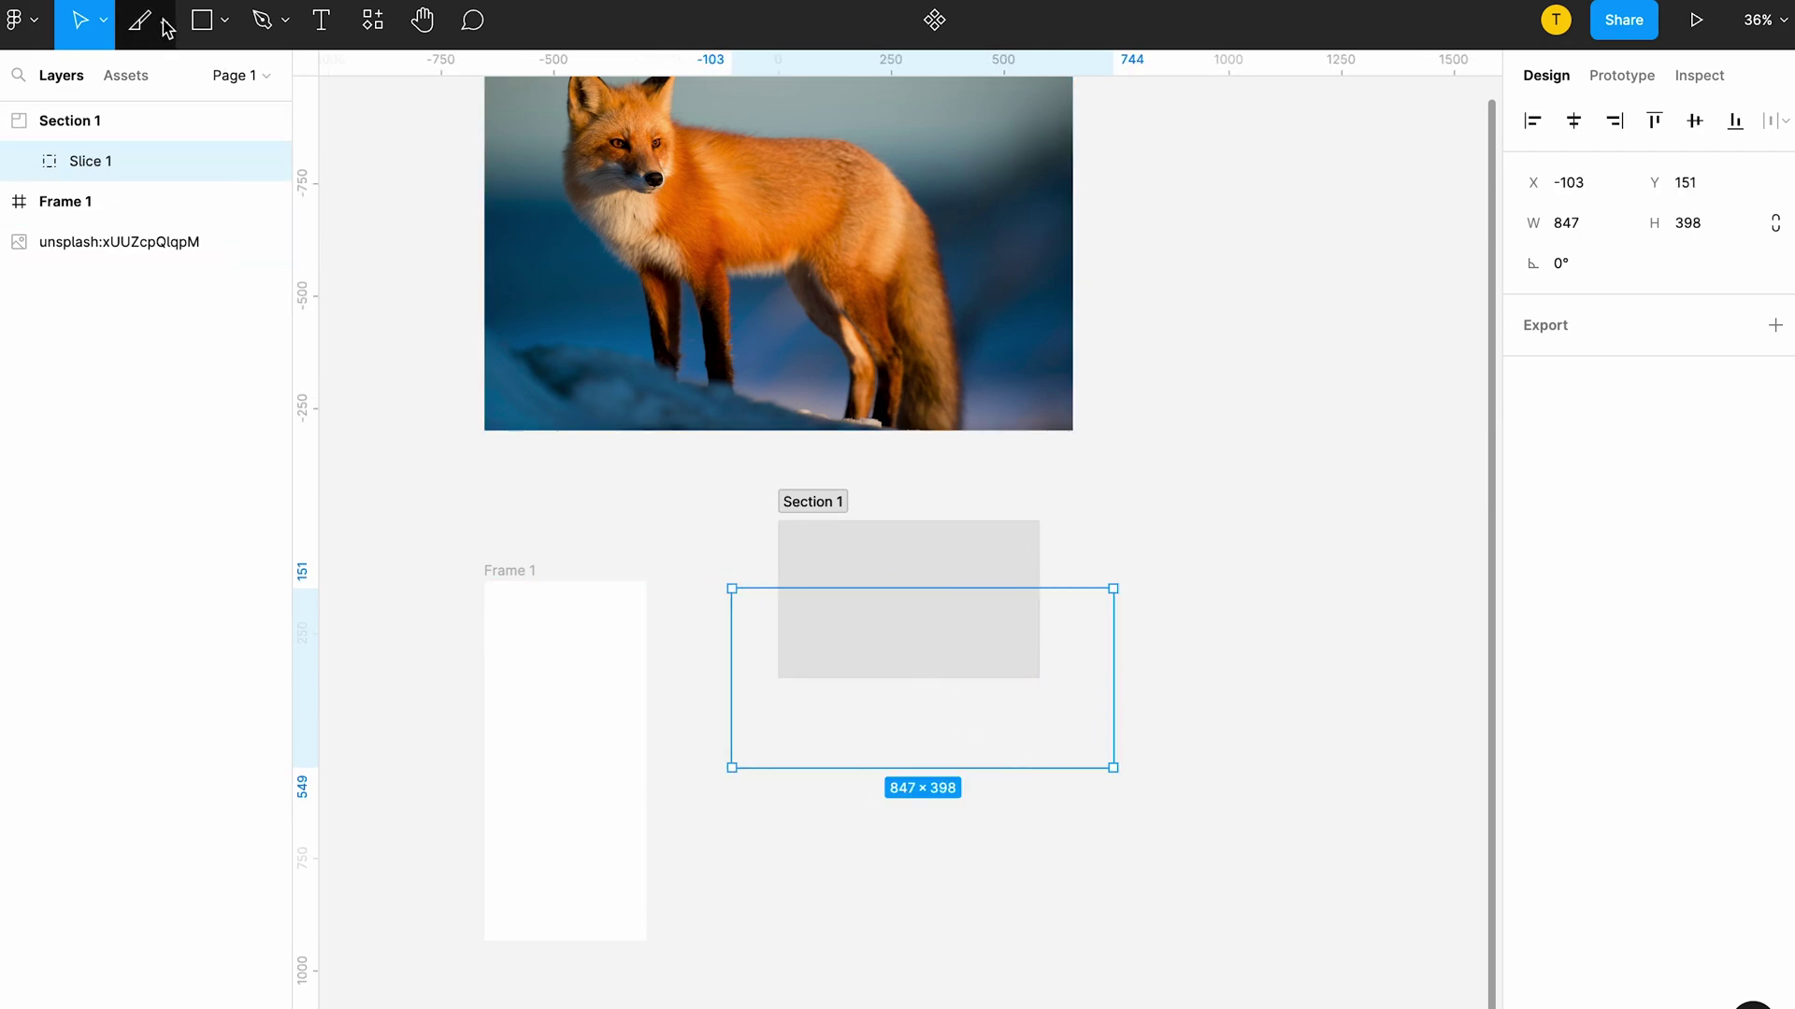
Step: Draw a diagonal line, an arrow below it, and a star left of the fox photo
click(226, 21)
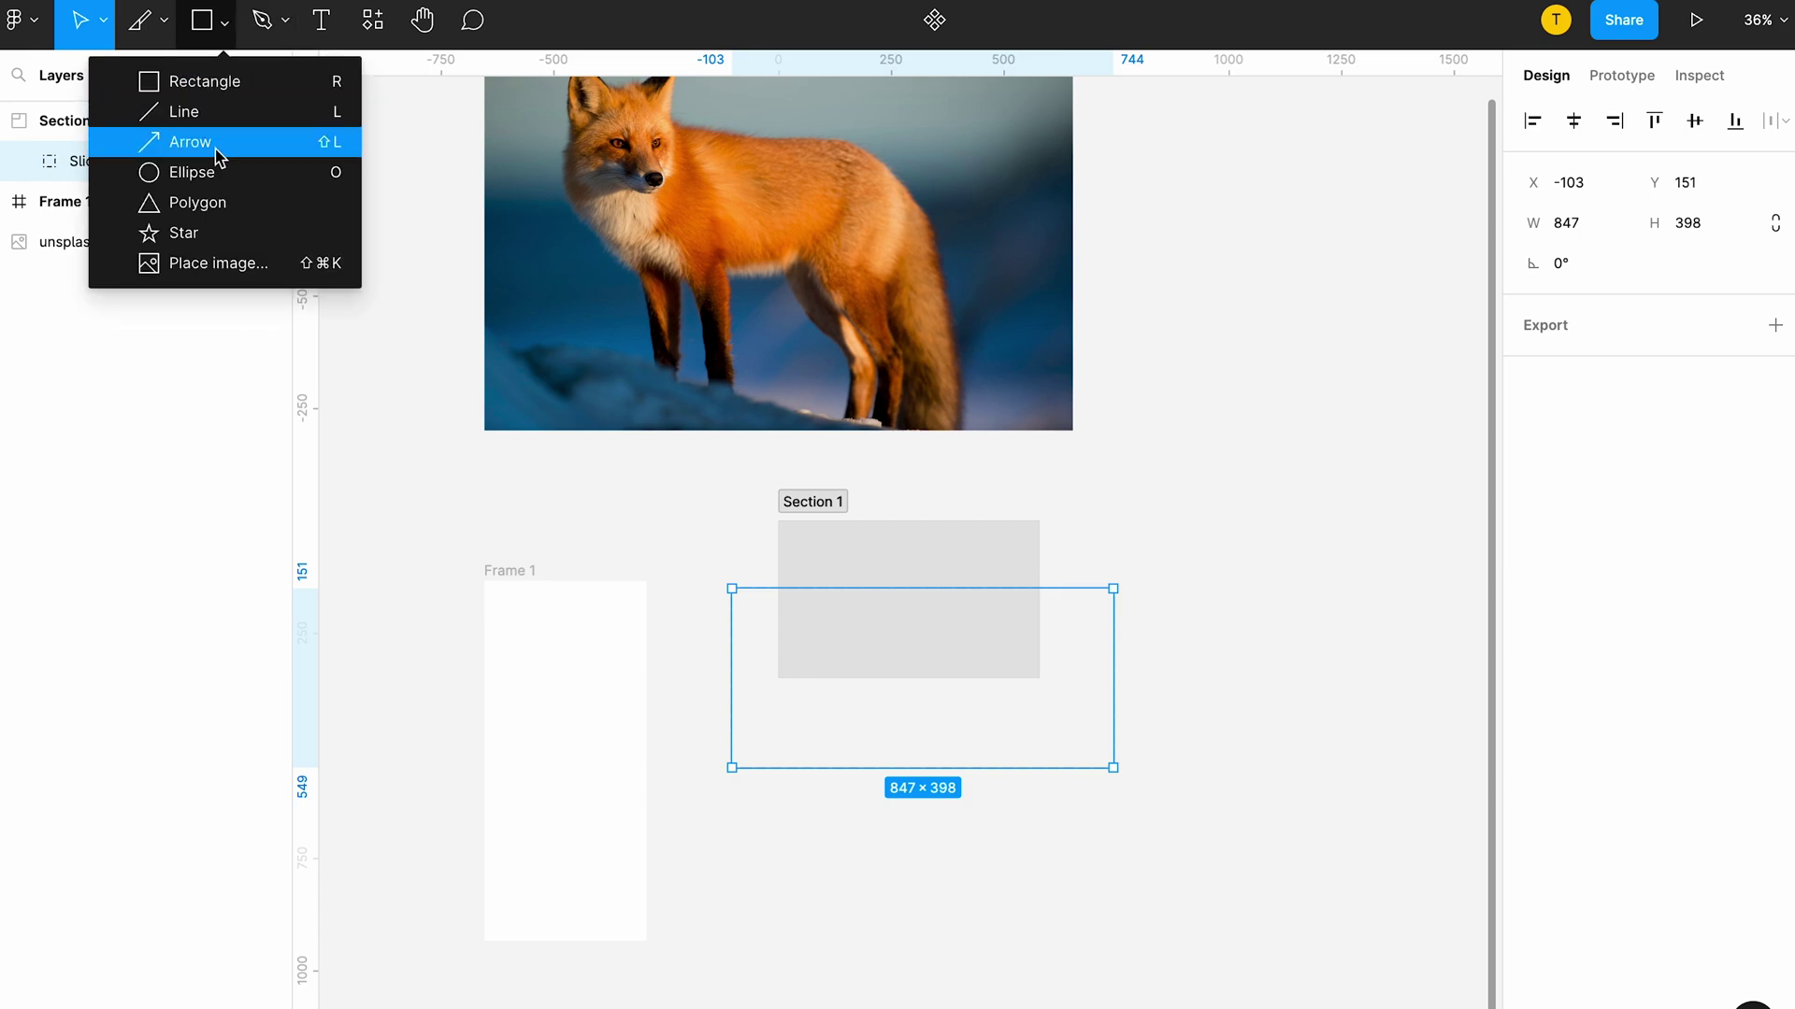
click(215, 129)
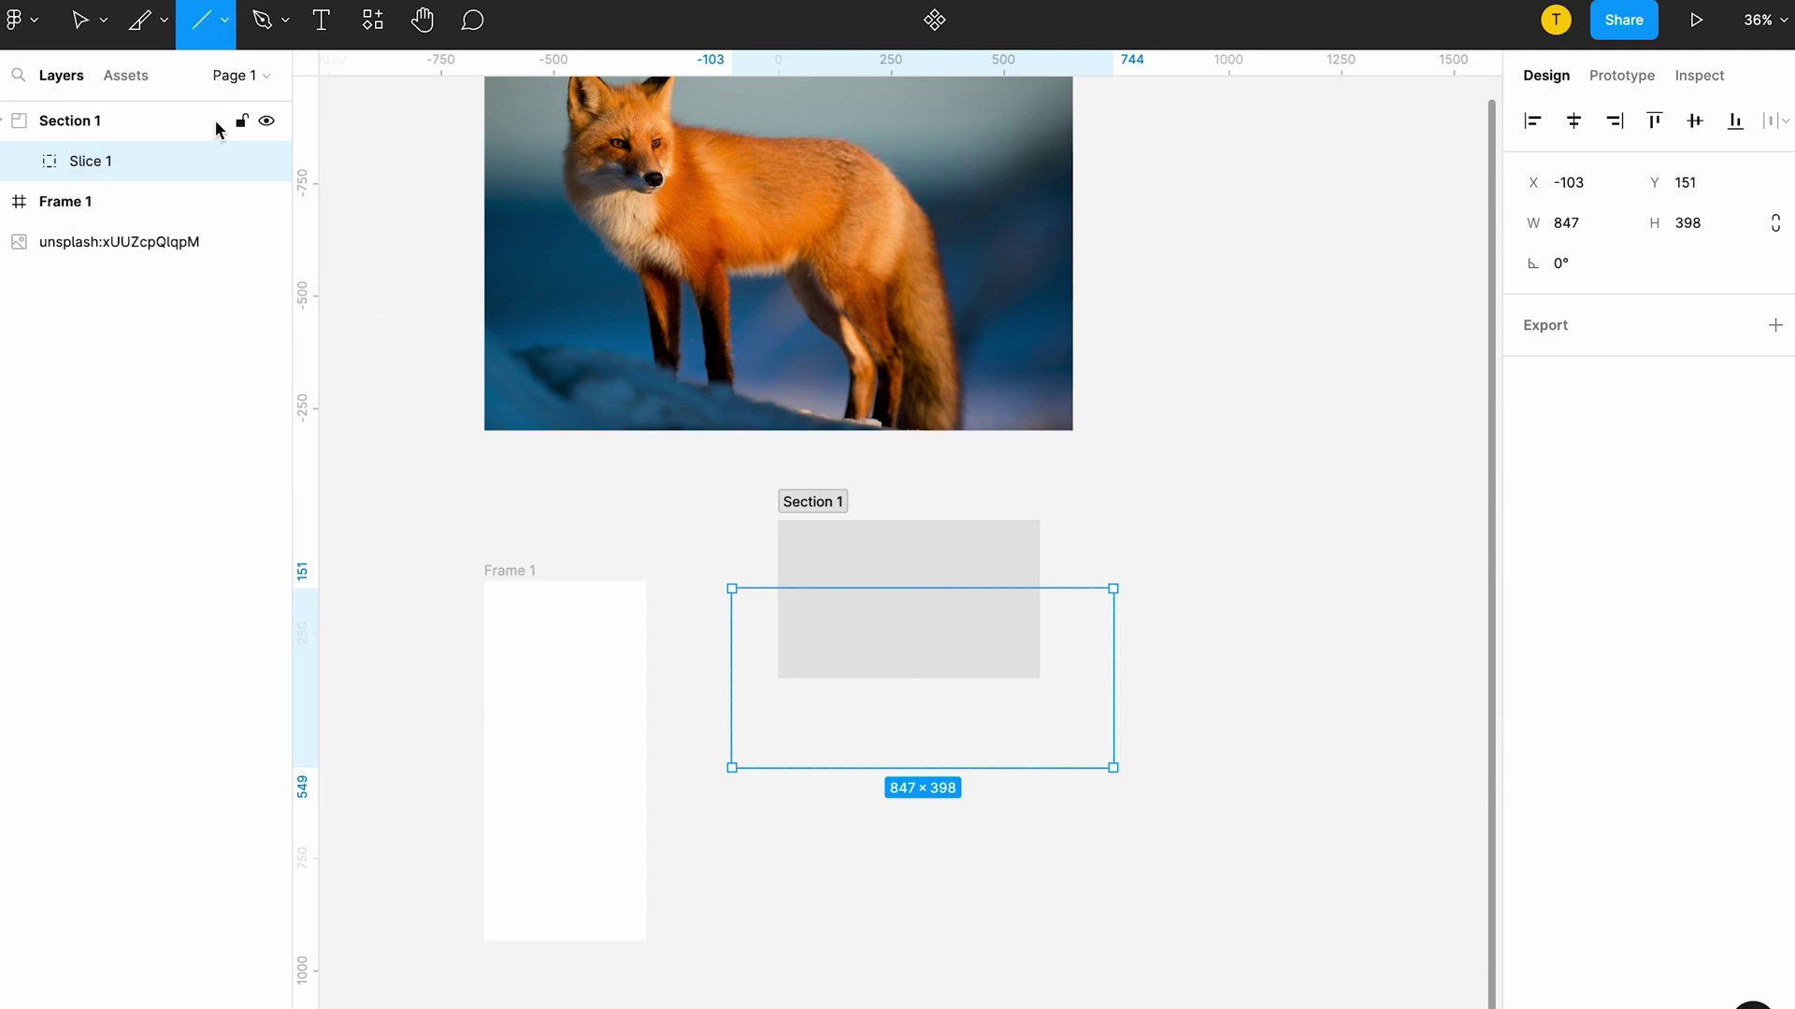
drag(383, 286, 459, 210)
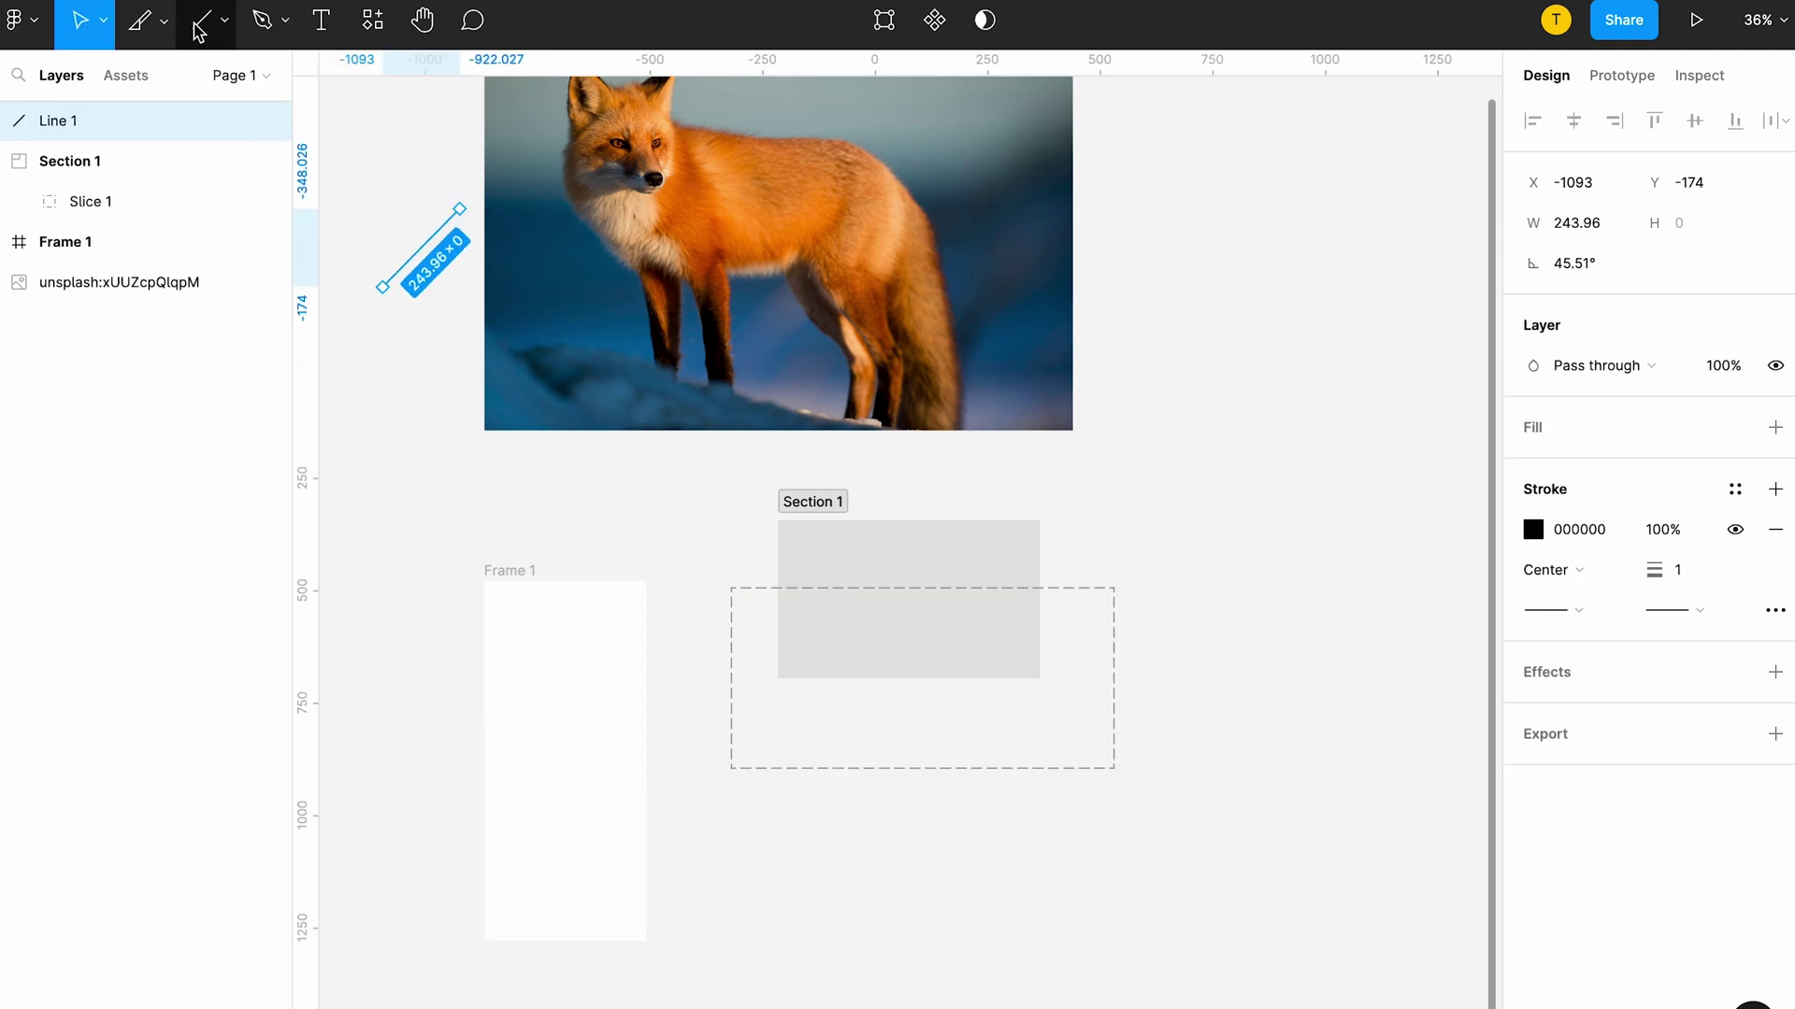
click(222, 22)
click(214, 146)
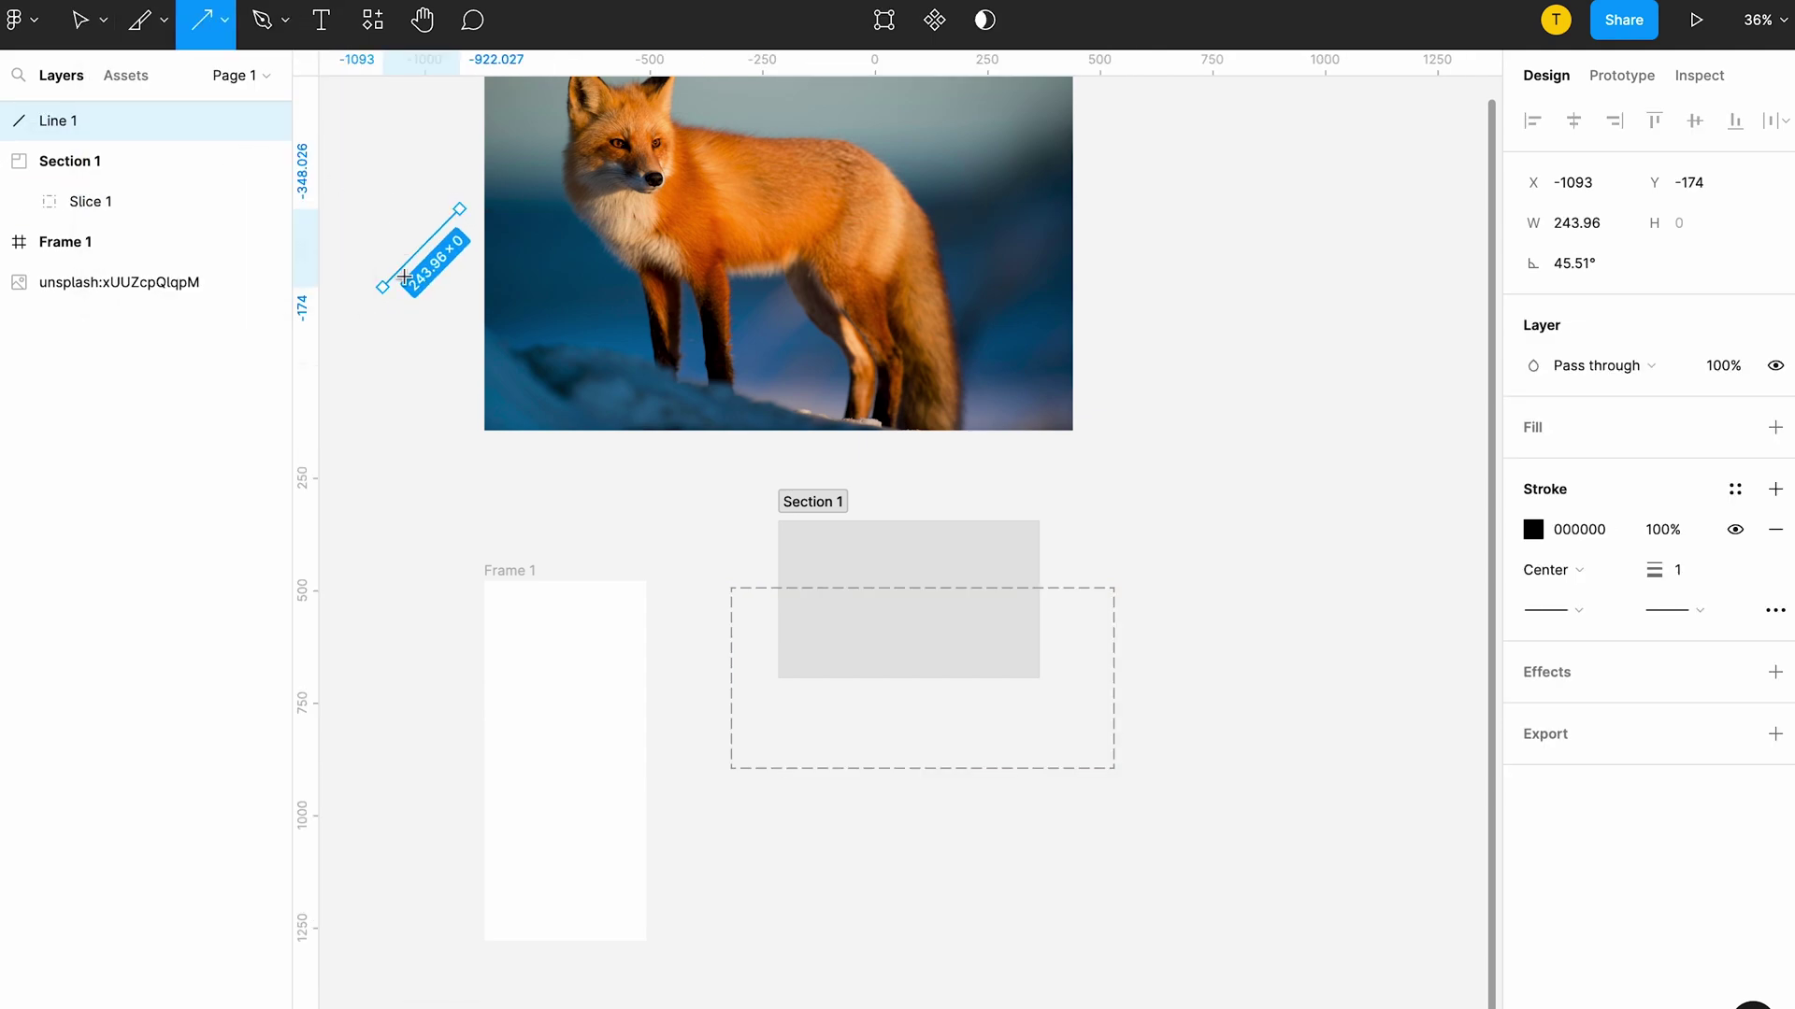
drag(371, 392, 441, 313)
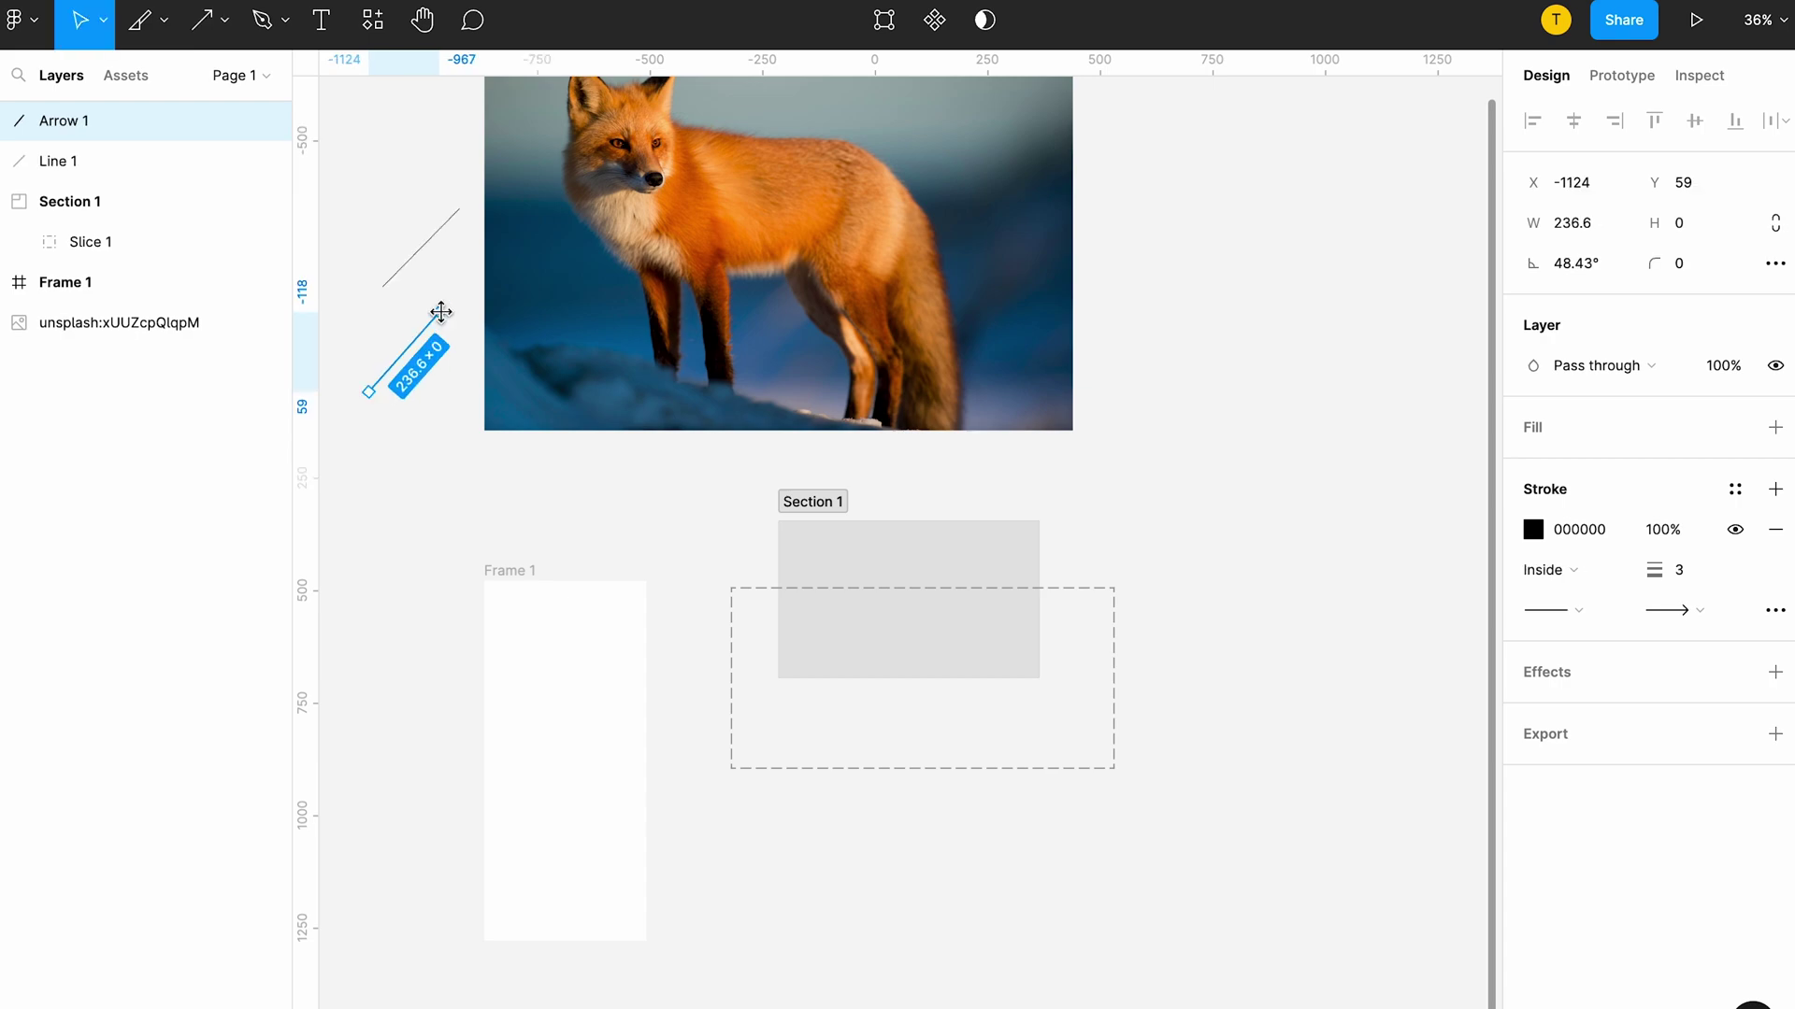
click(392, 211)
click(225, 23)
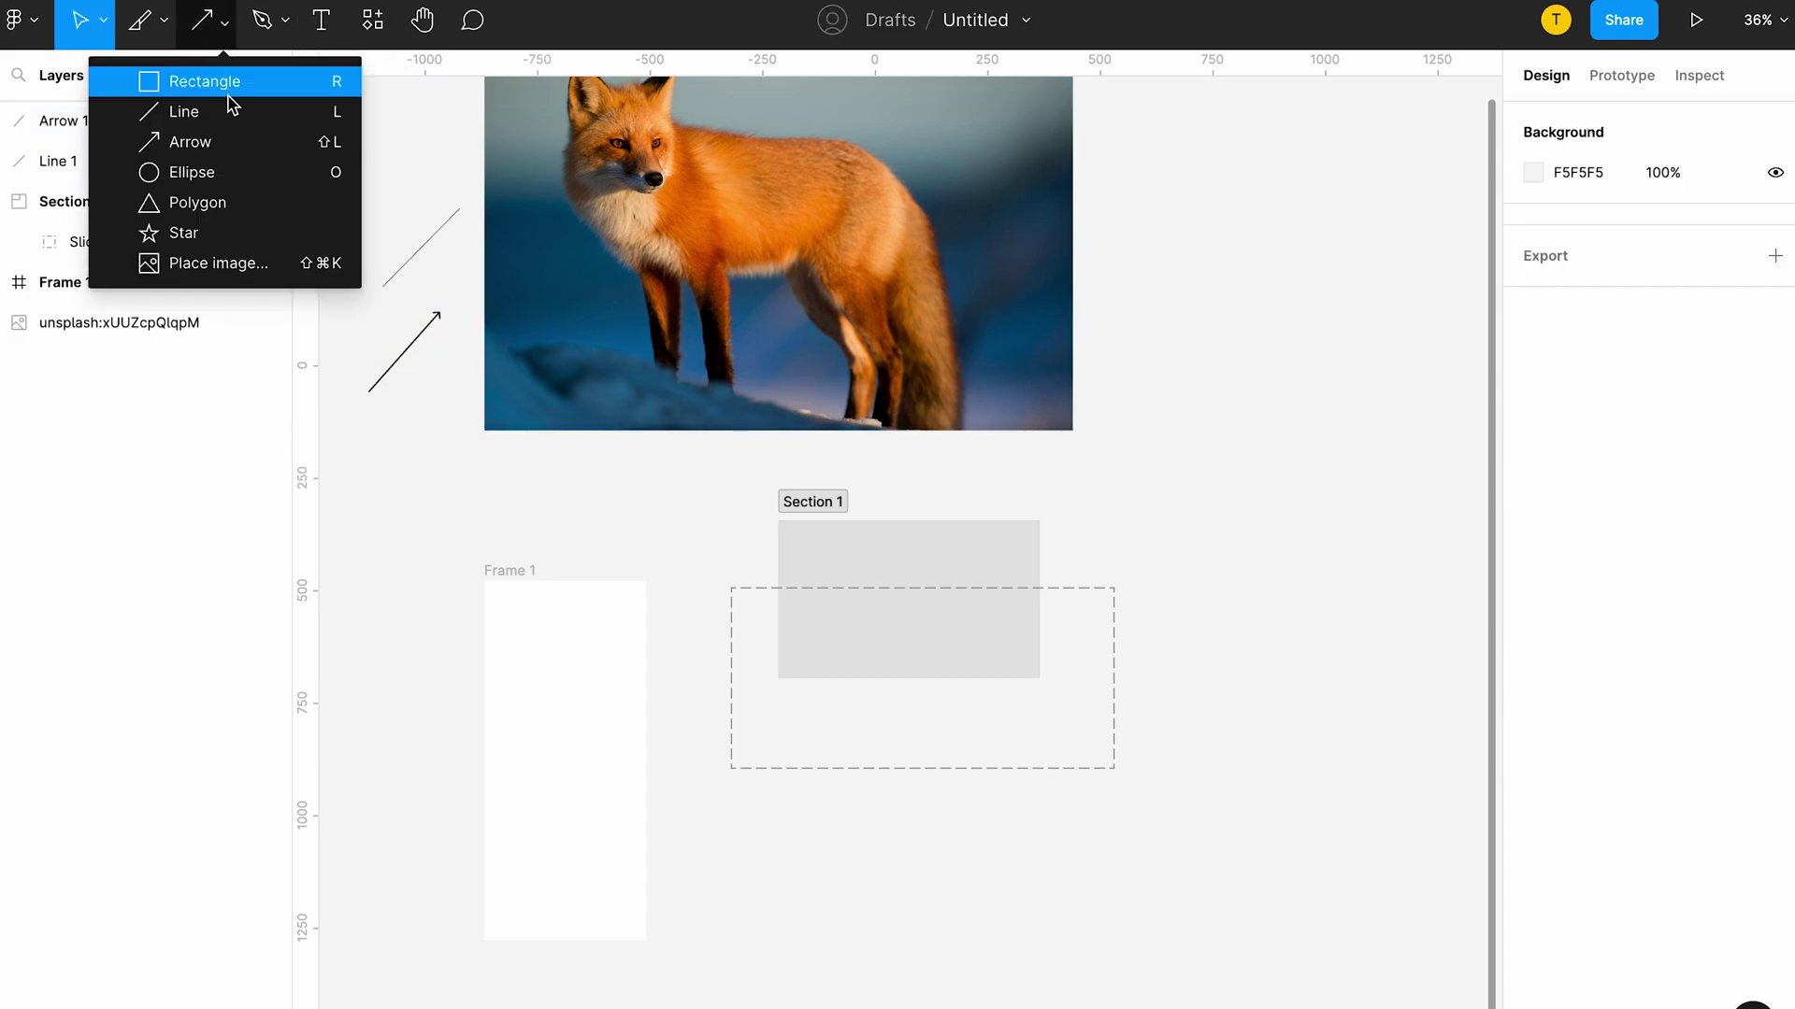
click(231, 235)
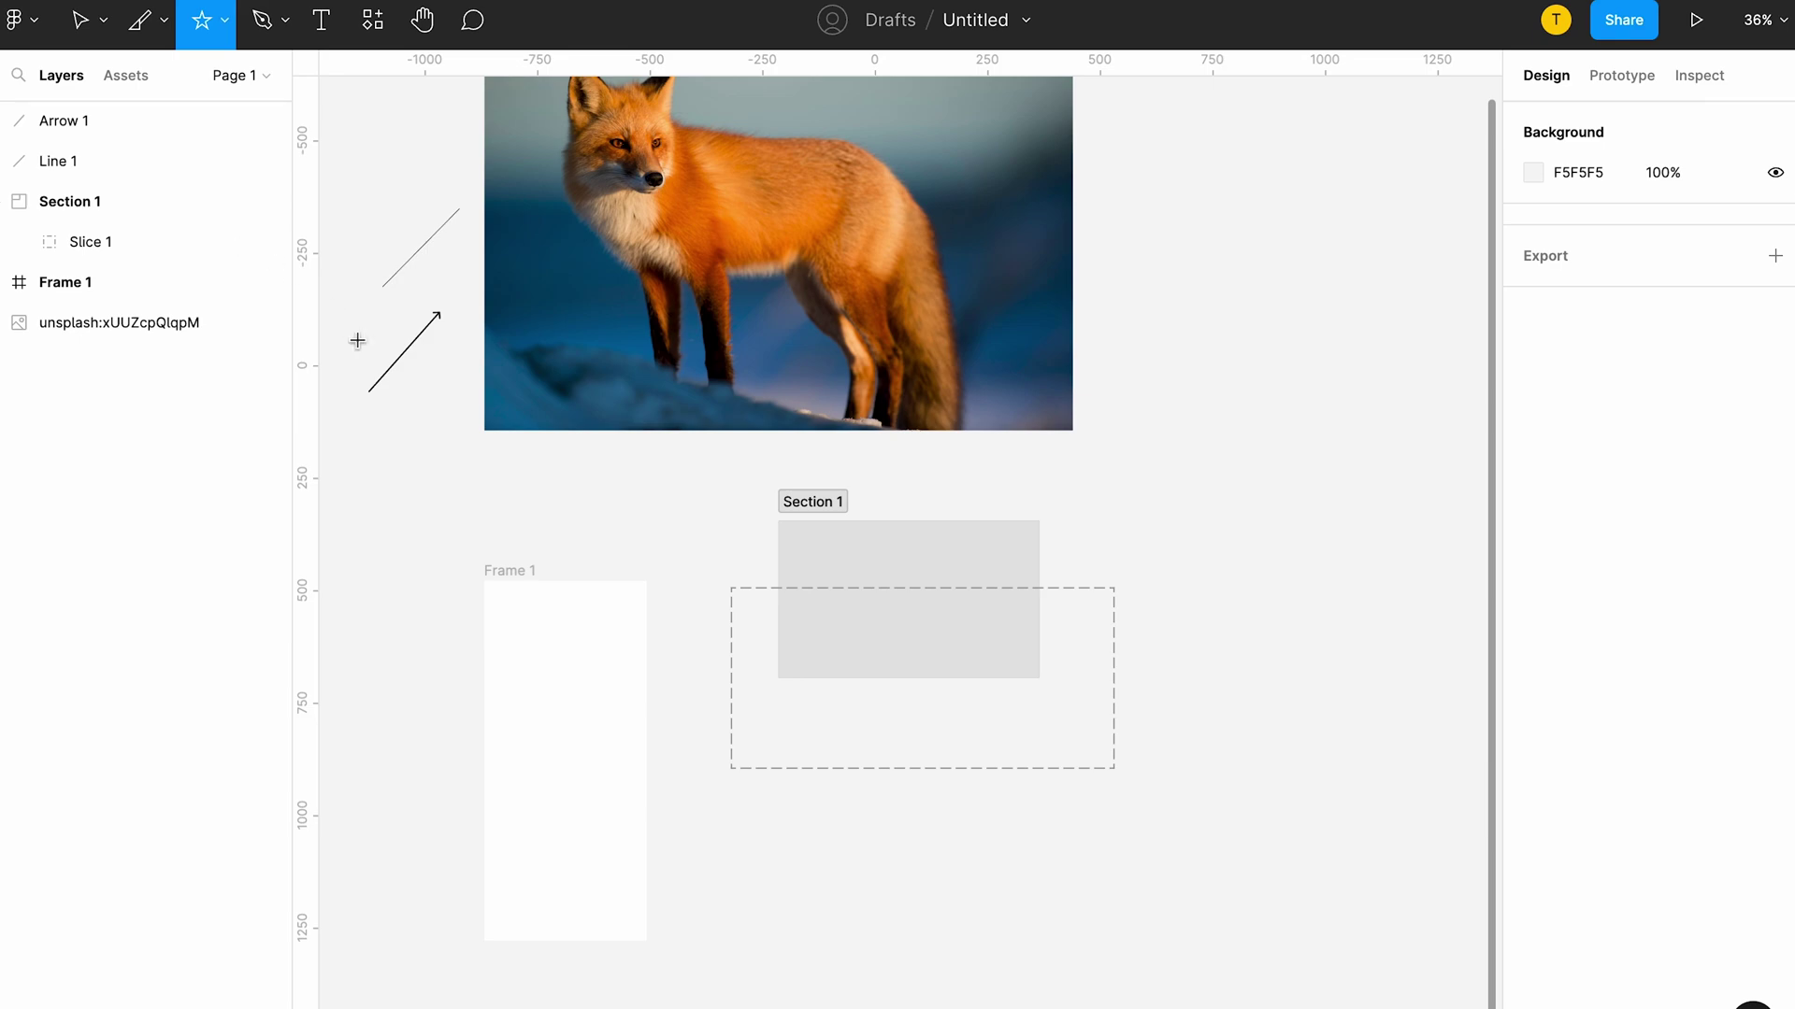
drag(382, 448, 467, 520)
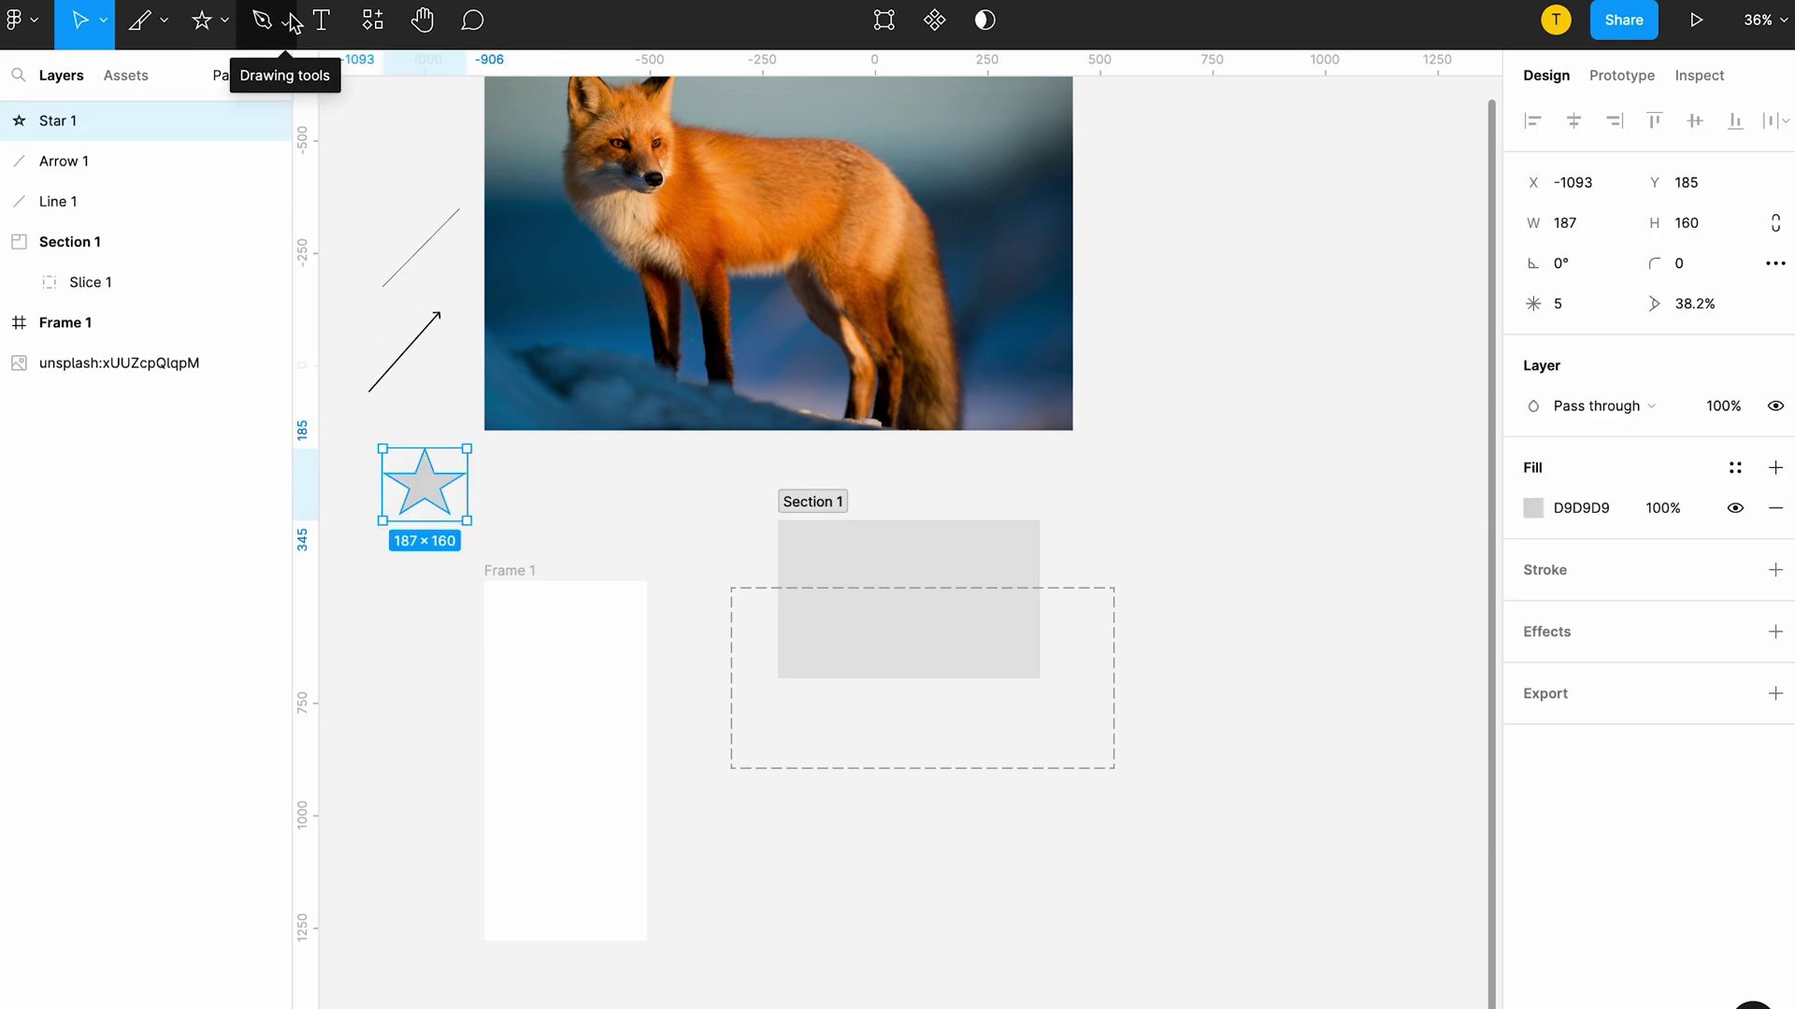
Step: Add a small text box above the line
click(291, 21)
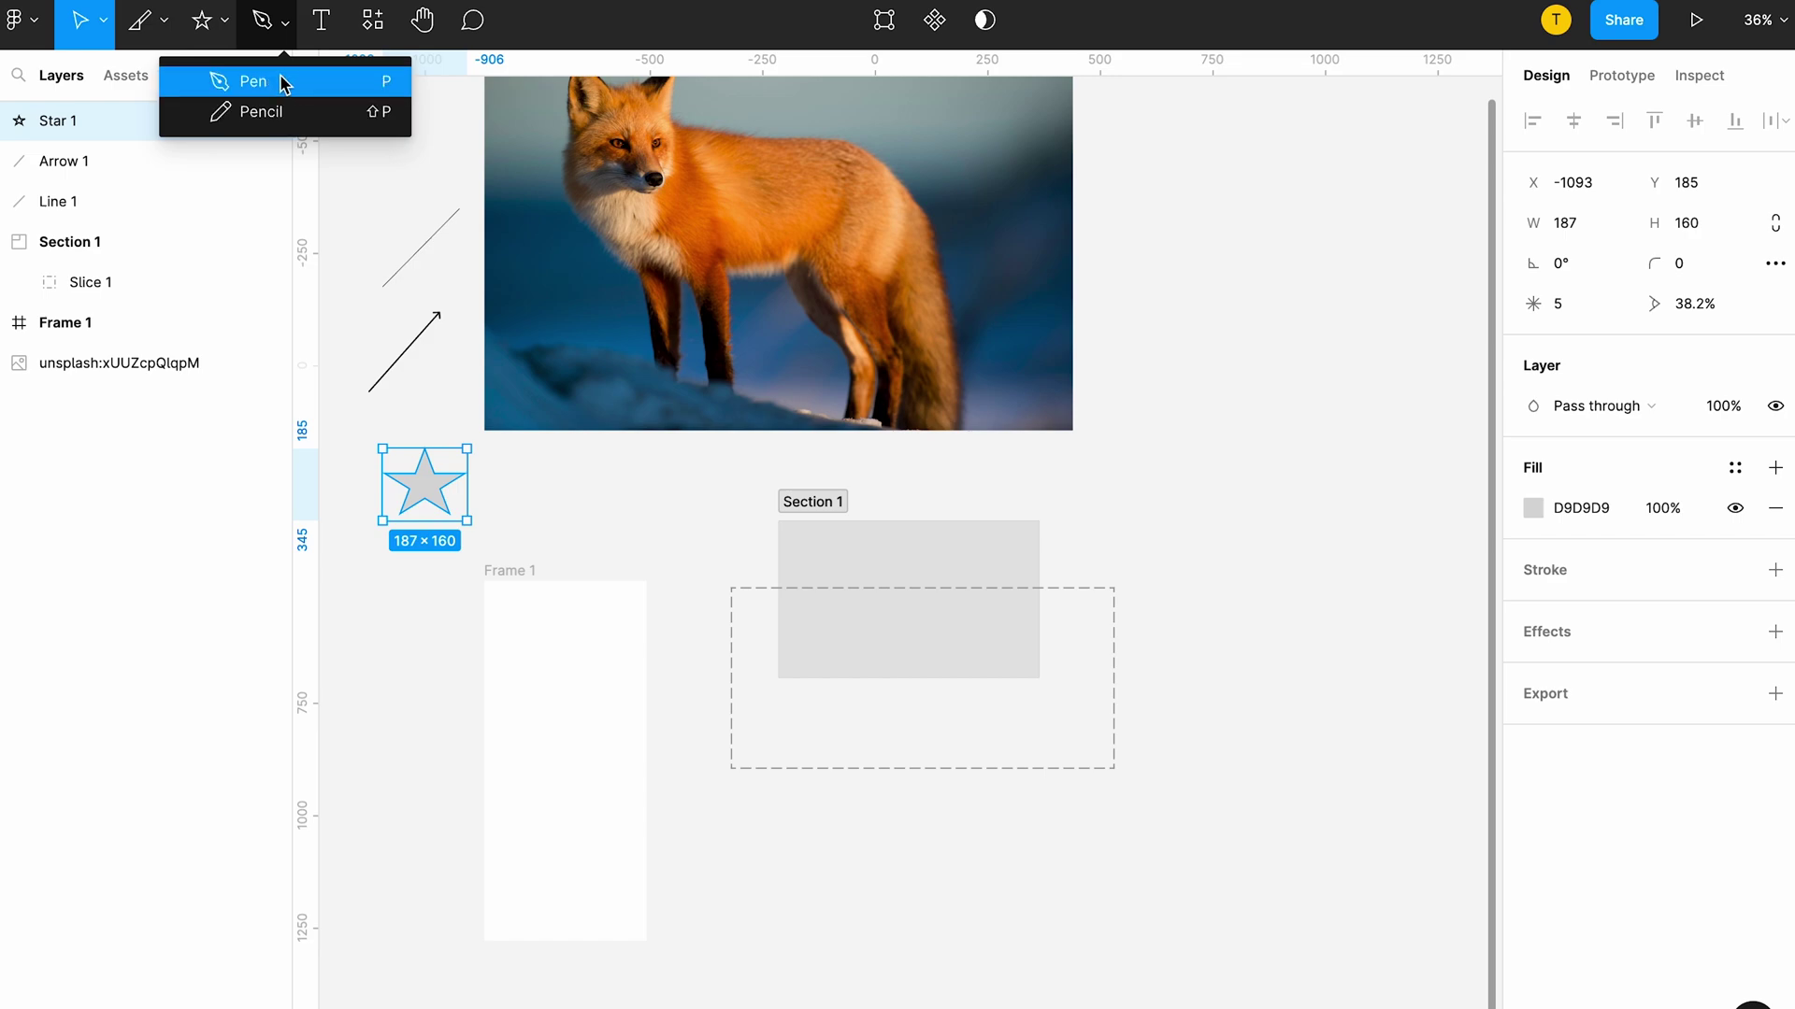
click(321, 29)
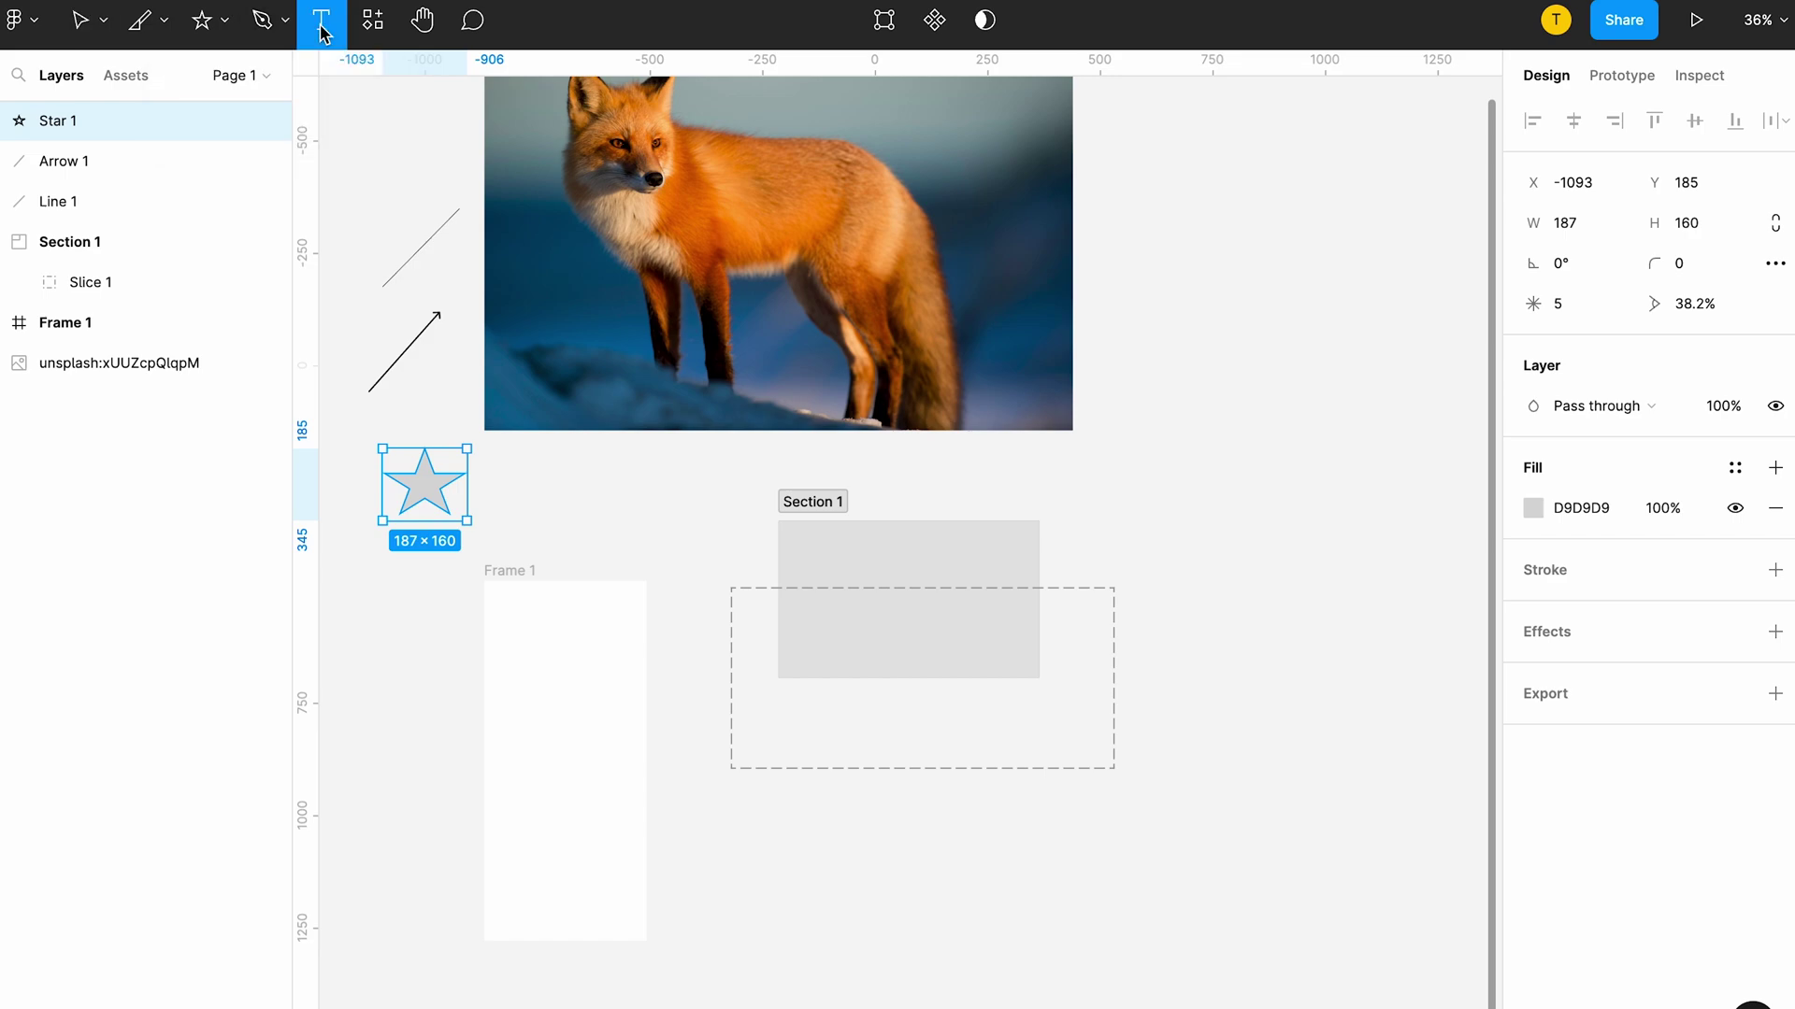
click(403, 196)
text(jhkjhkh)
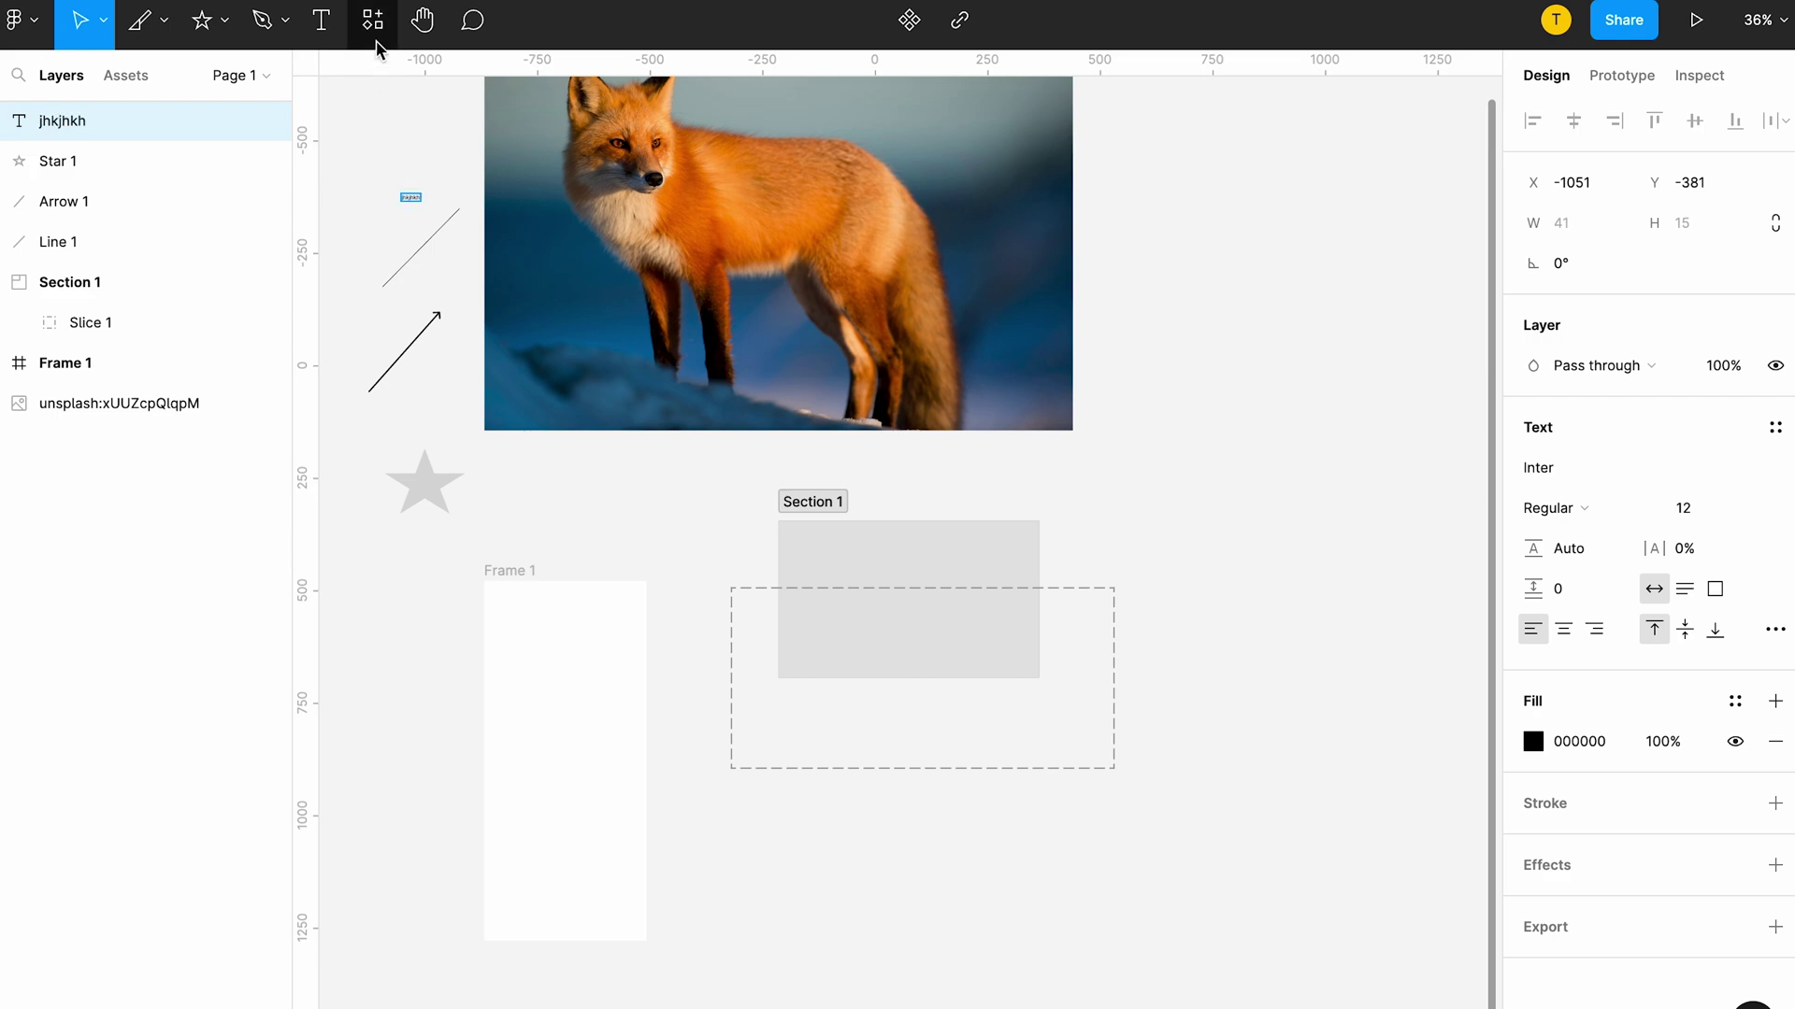
Step: Browse the Resources library's plugins and widgets, then close it
click(373, 25)
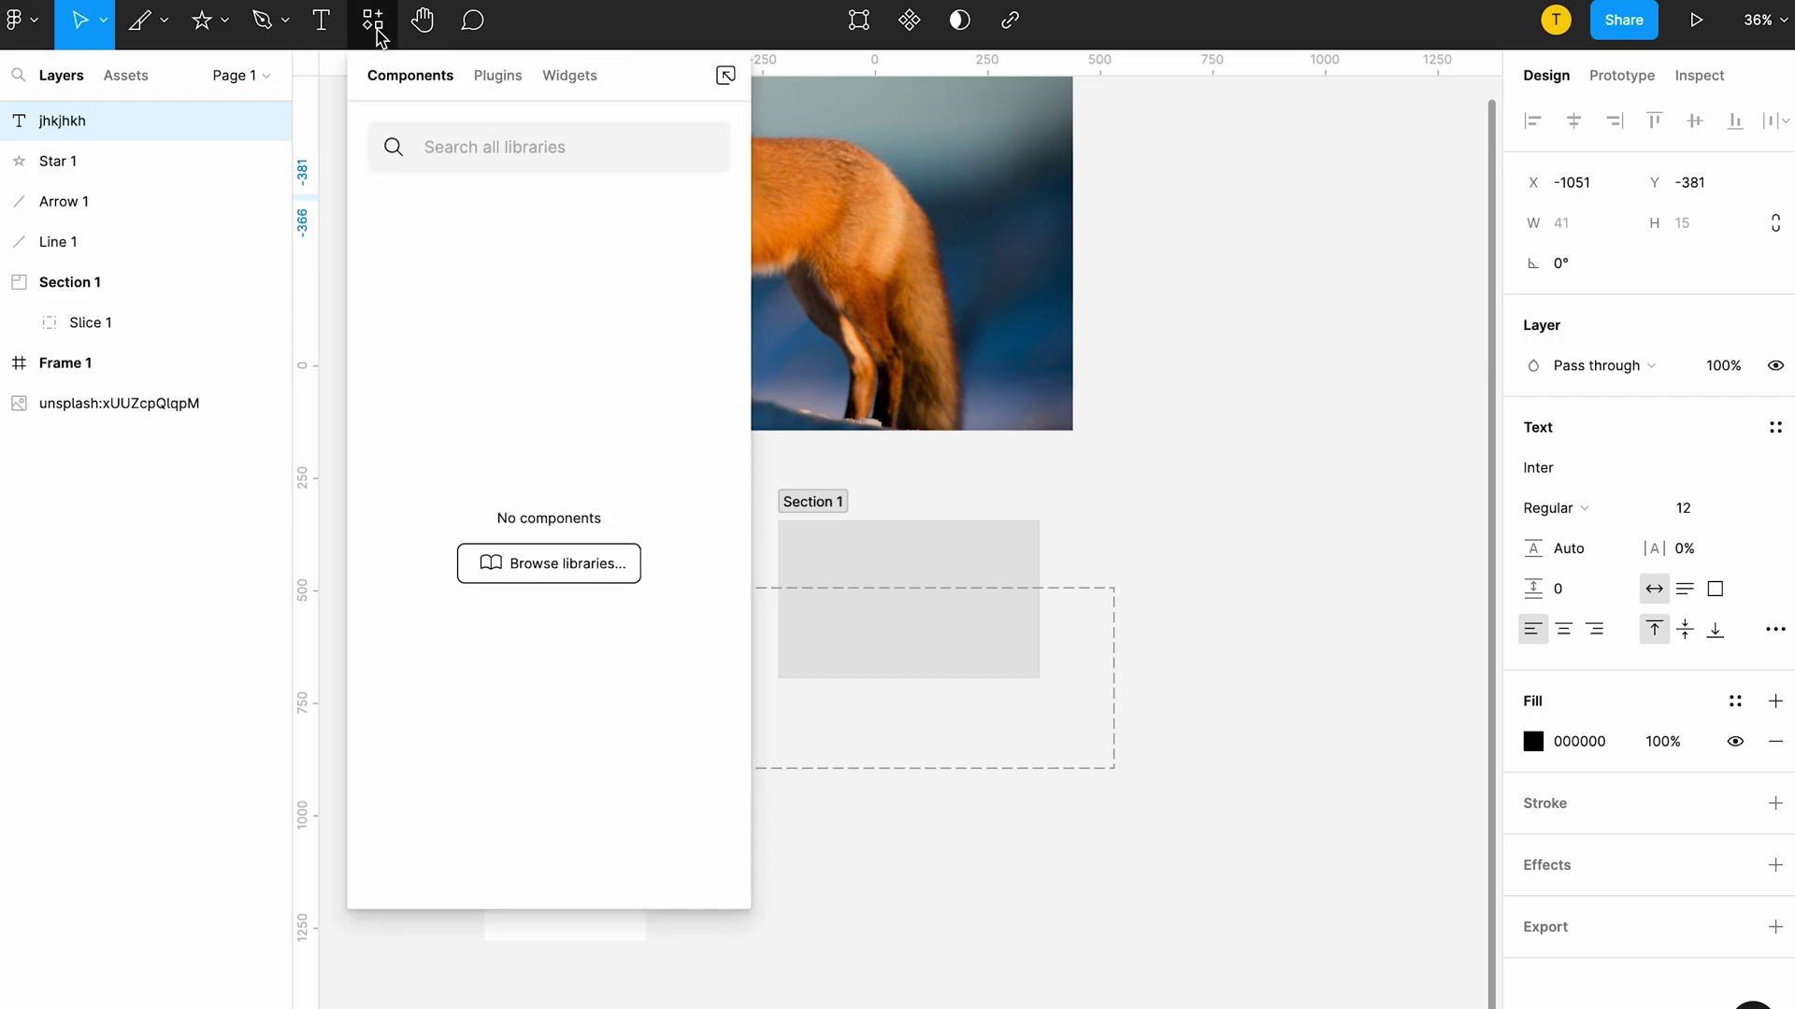
click(493, 79)
click(557, 81)
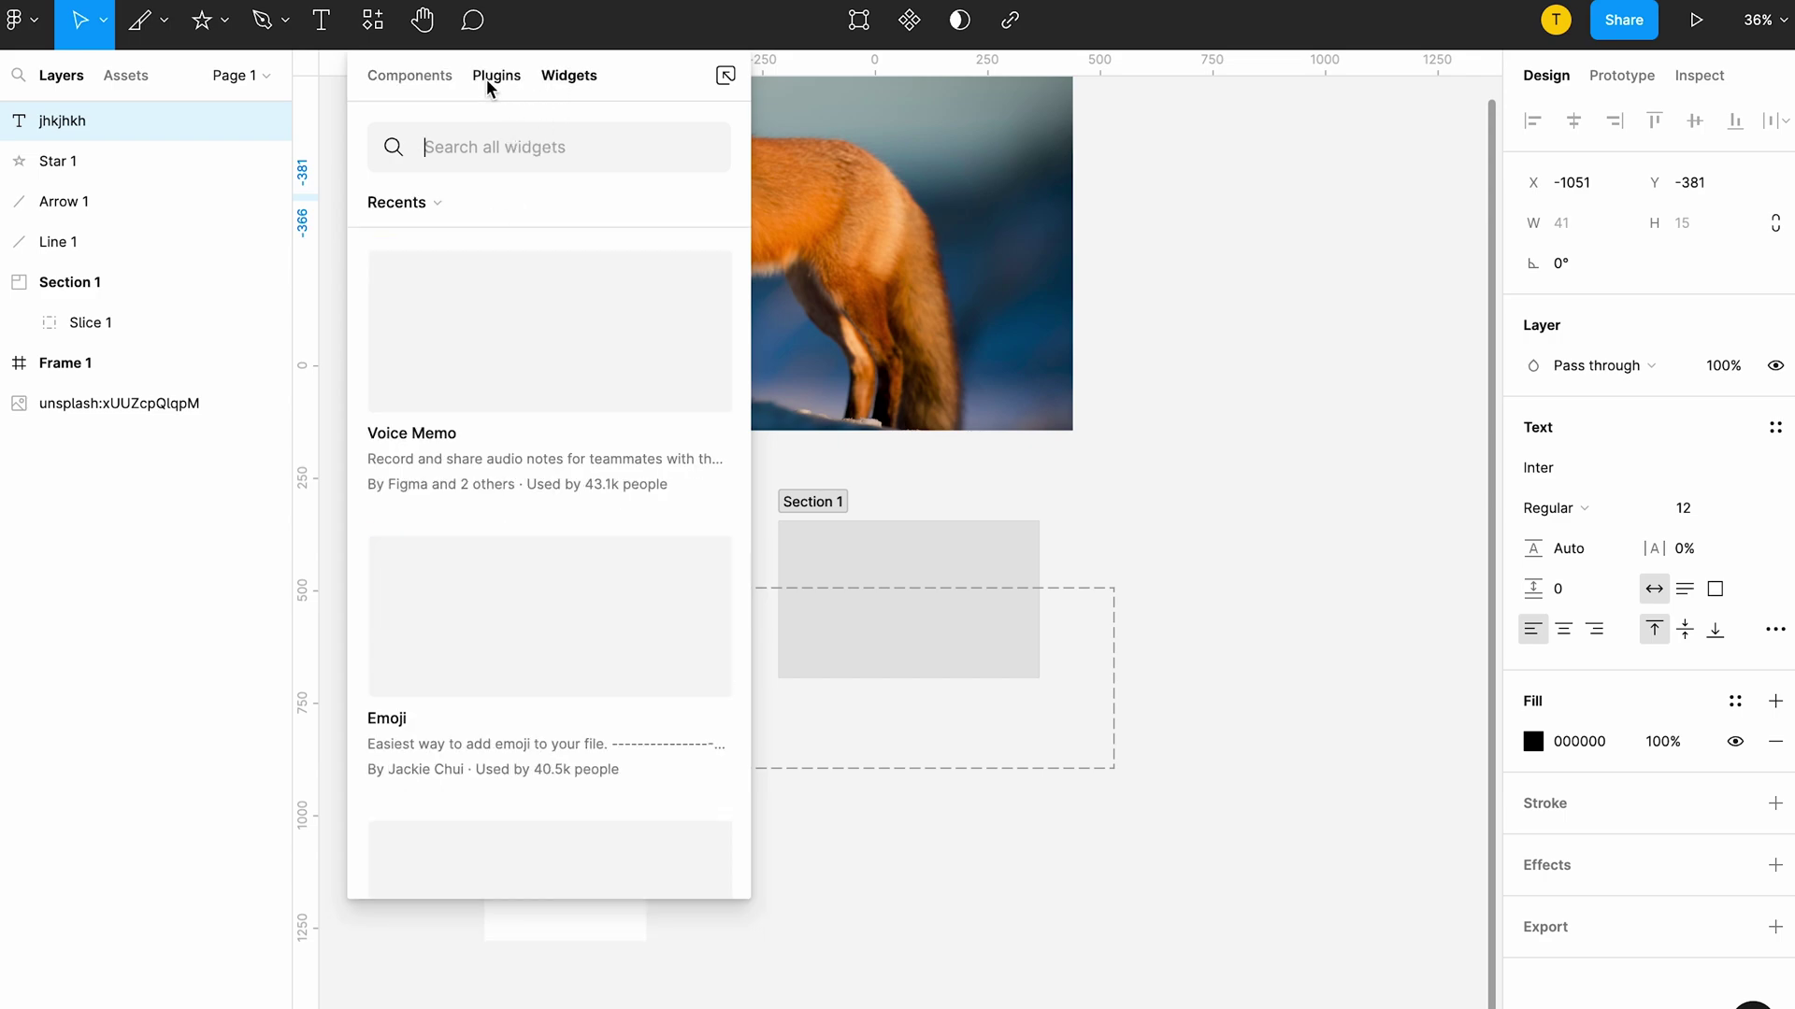
click(372, 20)
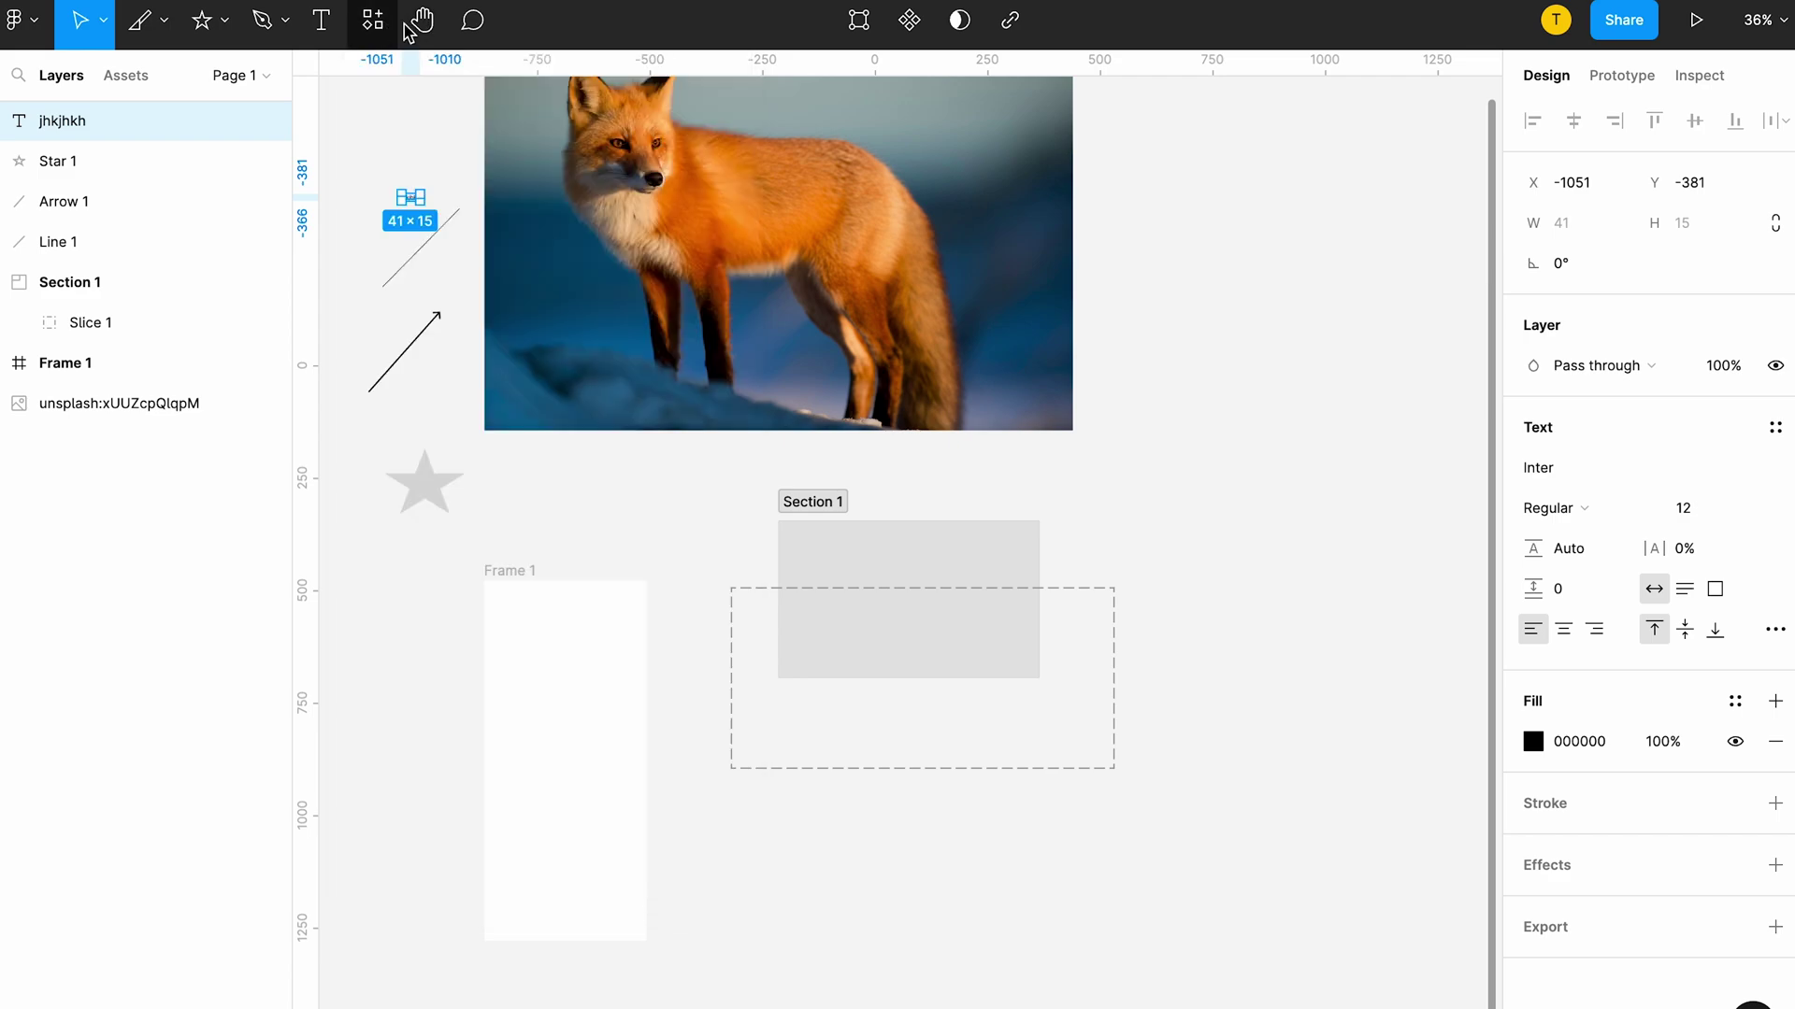
Step: Pin a comment with a mention on the fox photo and rename the file to 'sample'
click(427, 24)
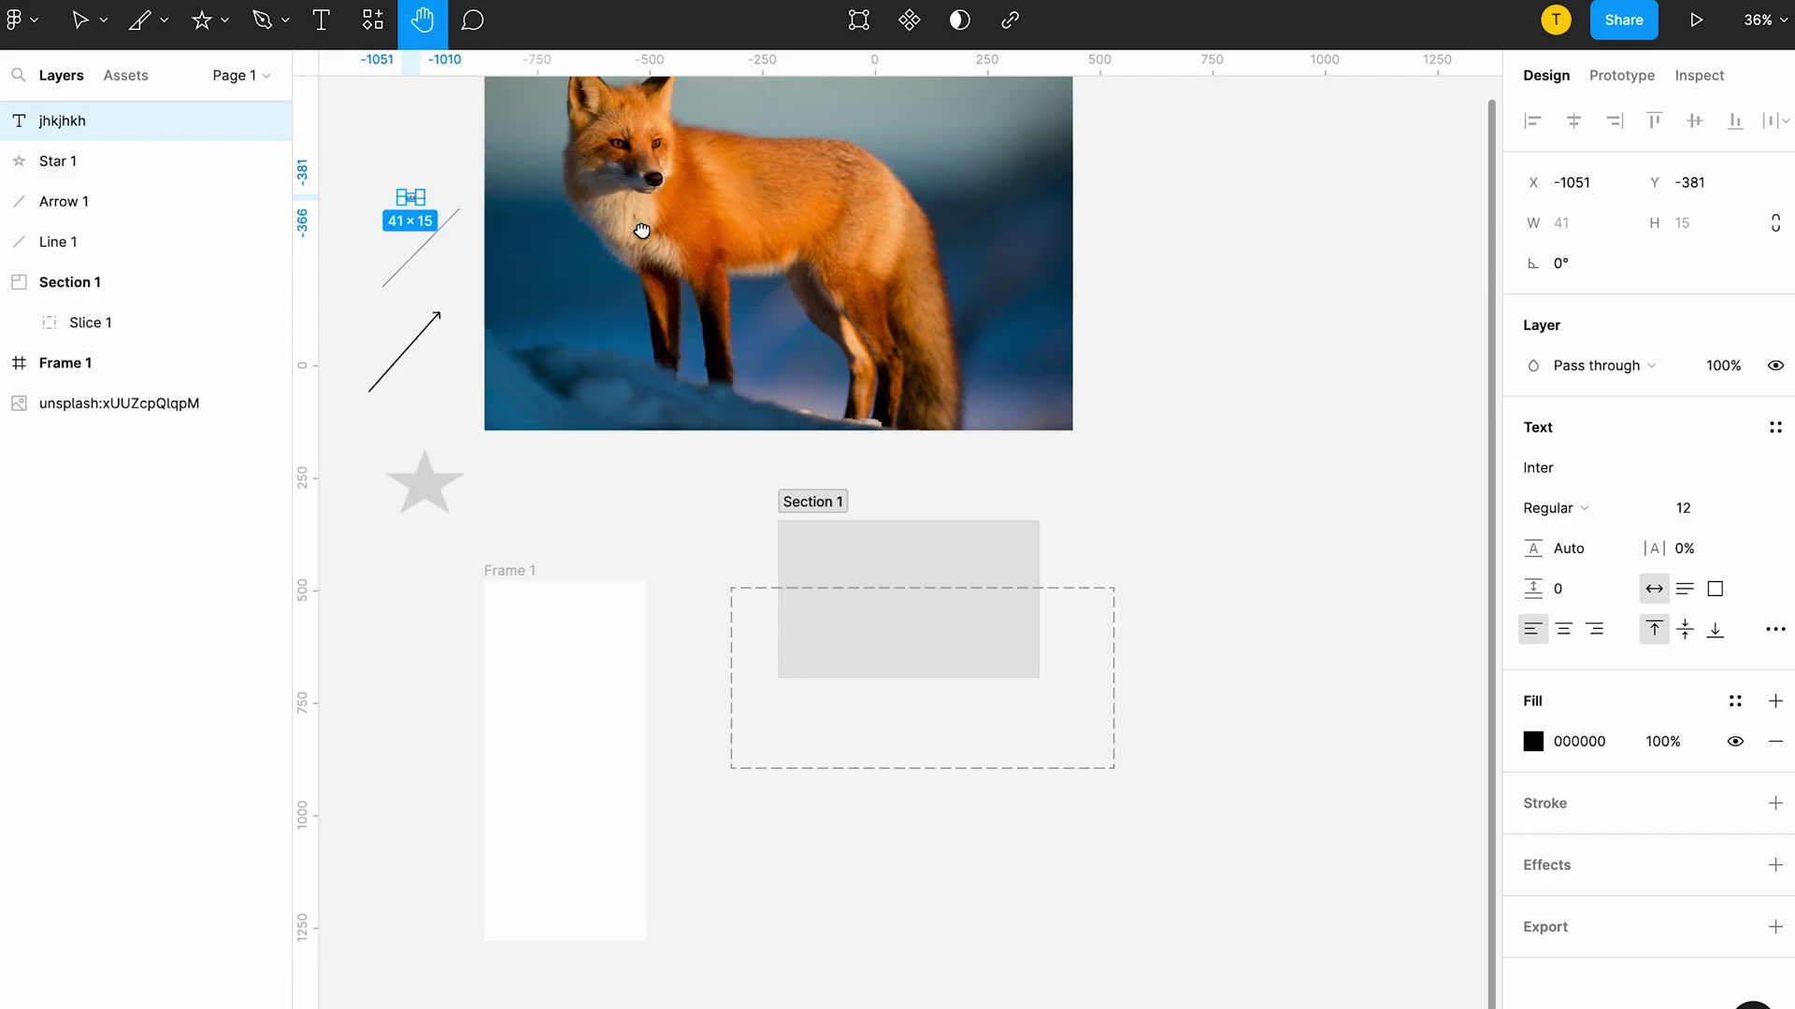
mouse_move(639, 233)
mouse_down()
mouse_move(1089, 391)
mouse_move(1303, 601)
mouse_move(794, 253)
mouse_up()
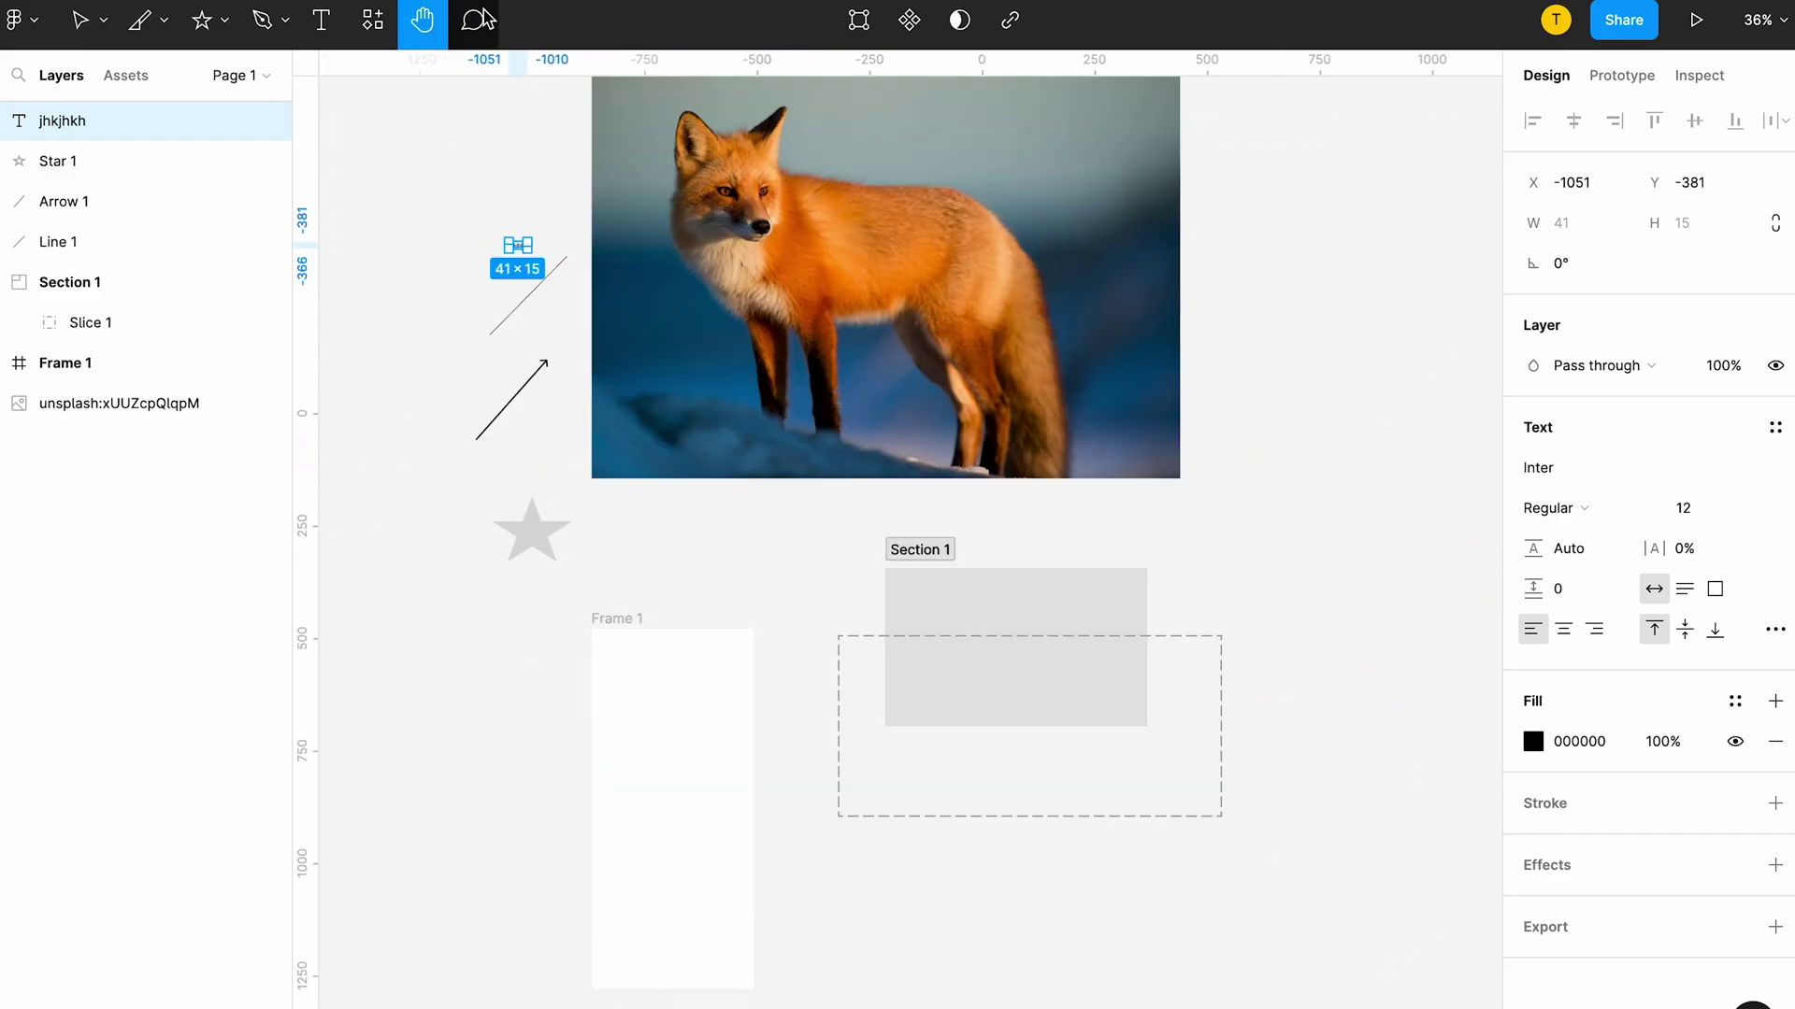
click(472, 20)
click(976, 241)
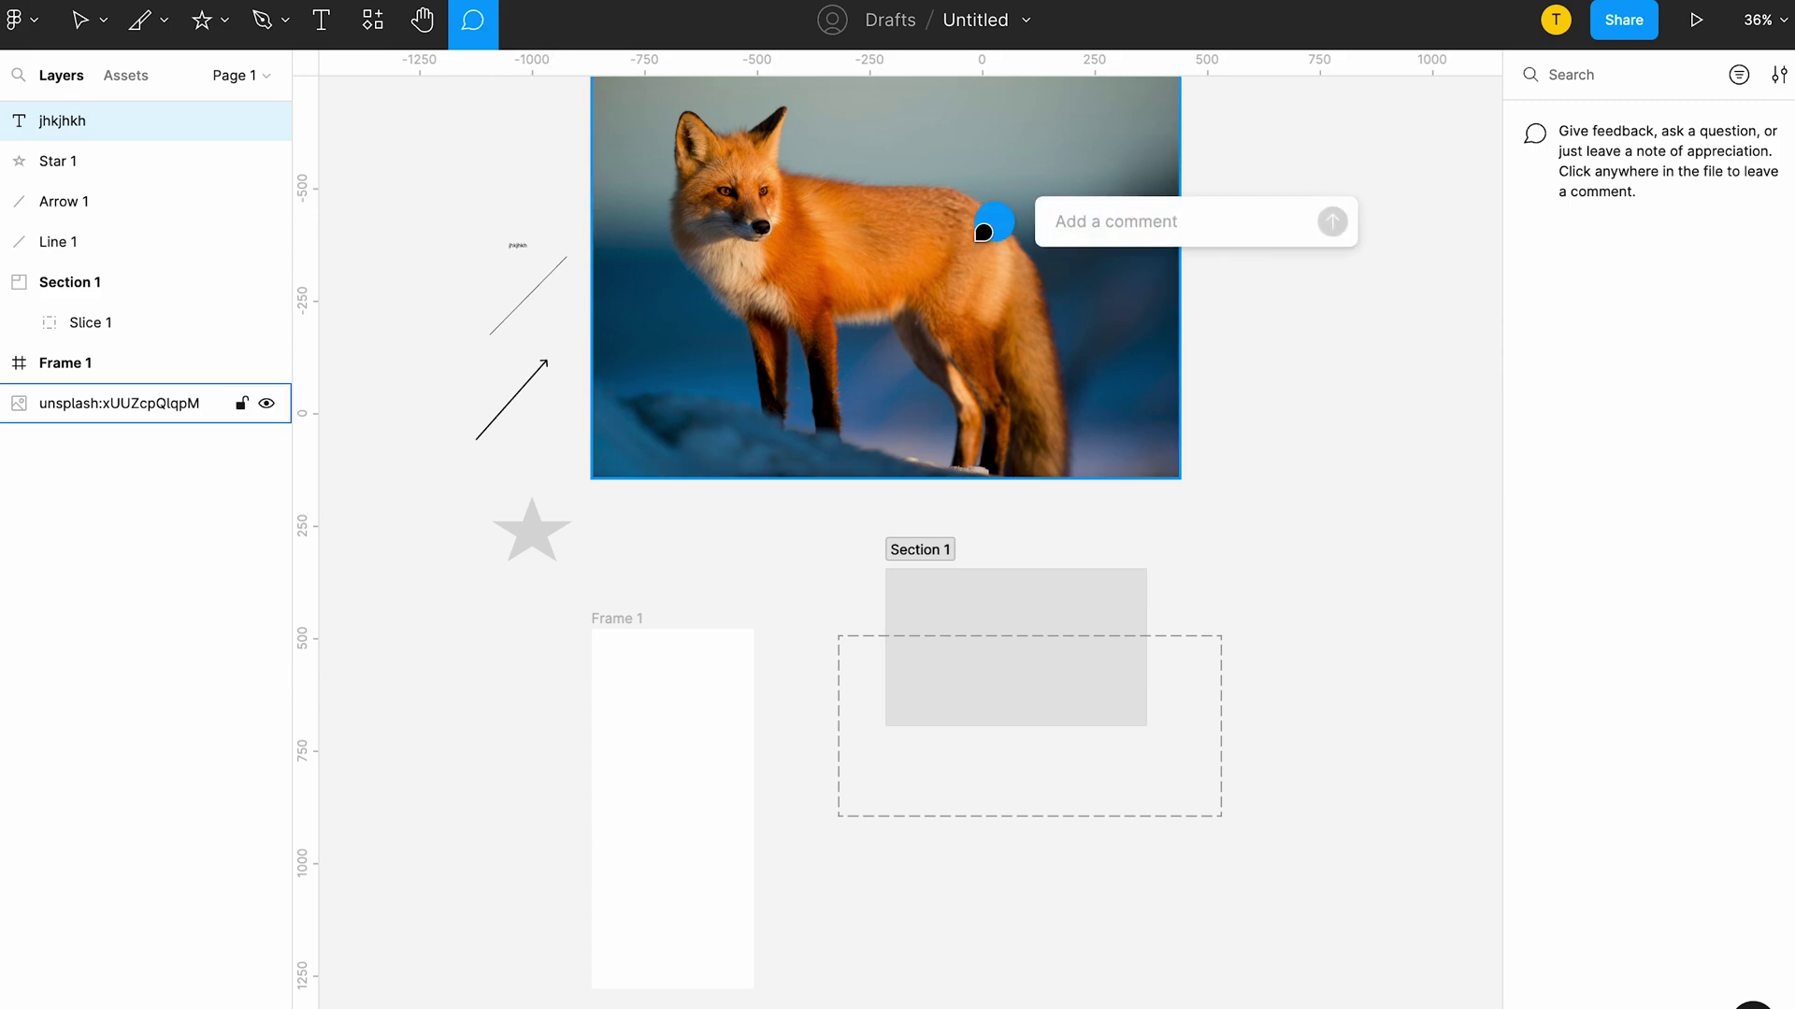
text(jhjkhjhjh)
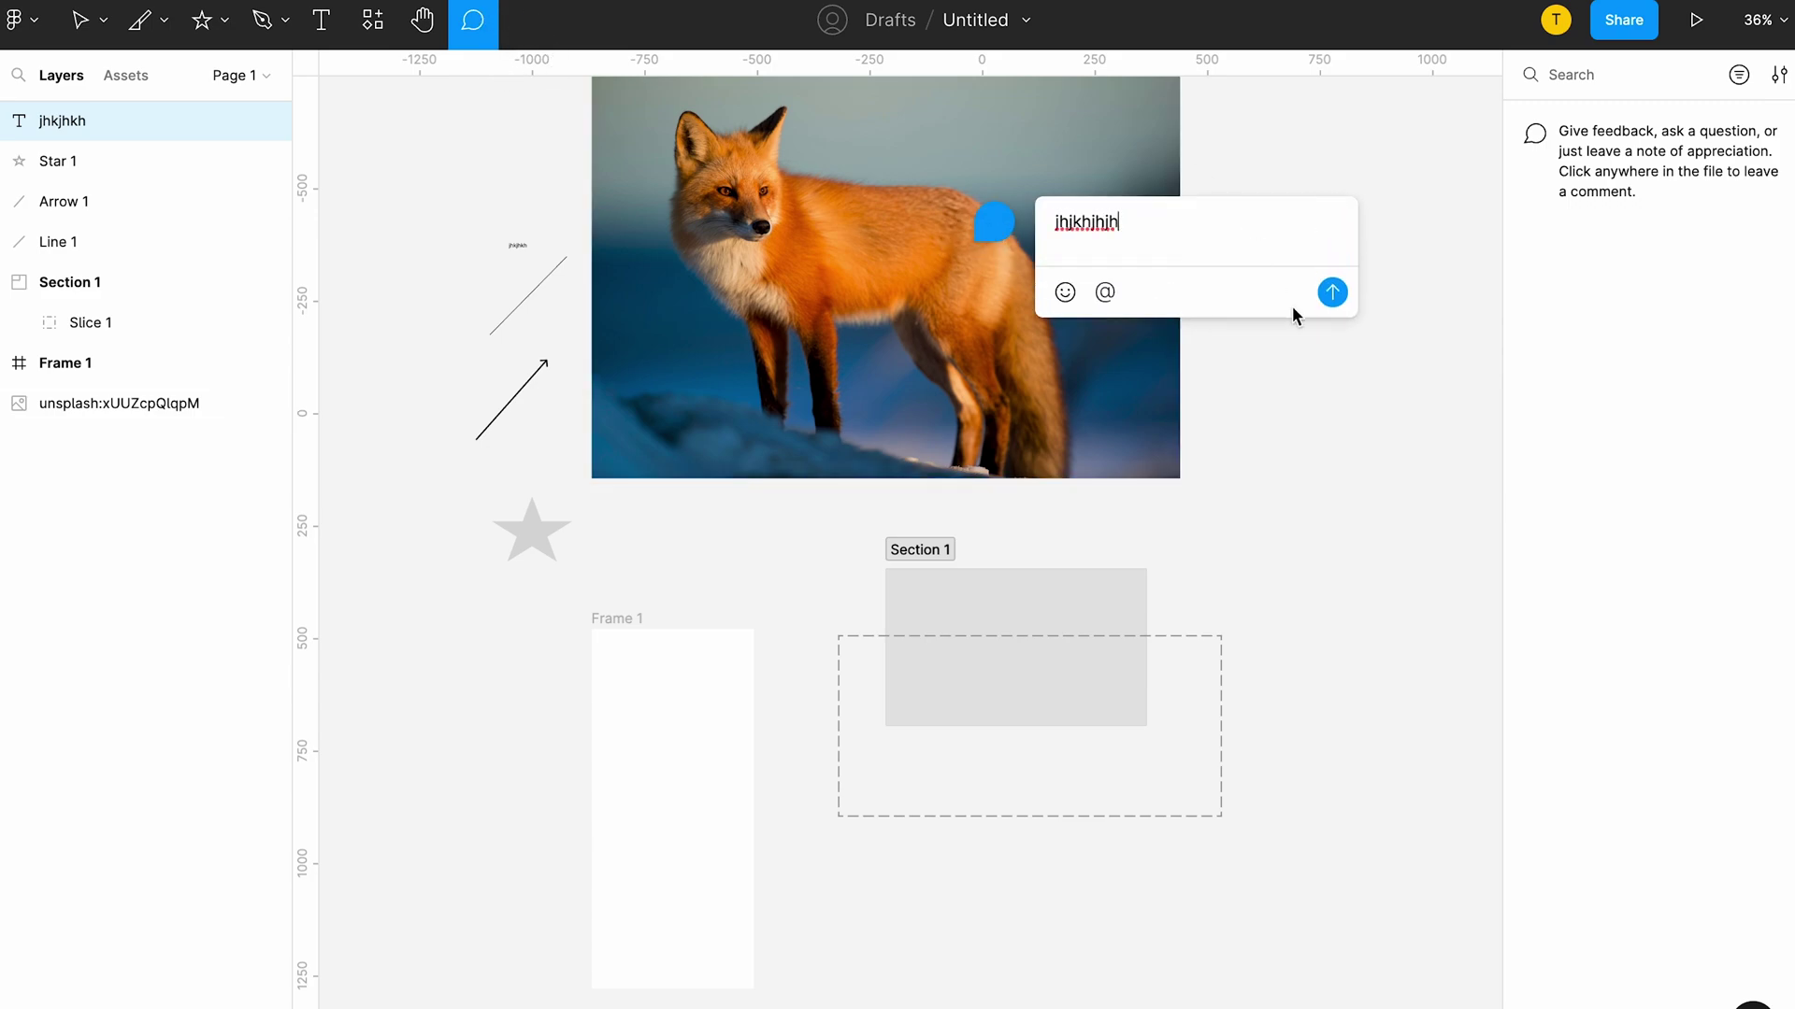
click(1103, 293)
key(Return)
key(Return)
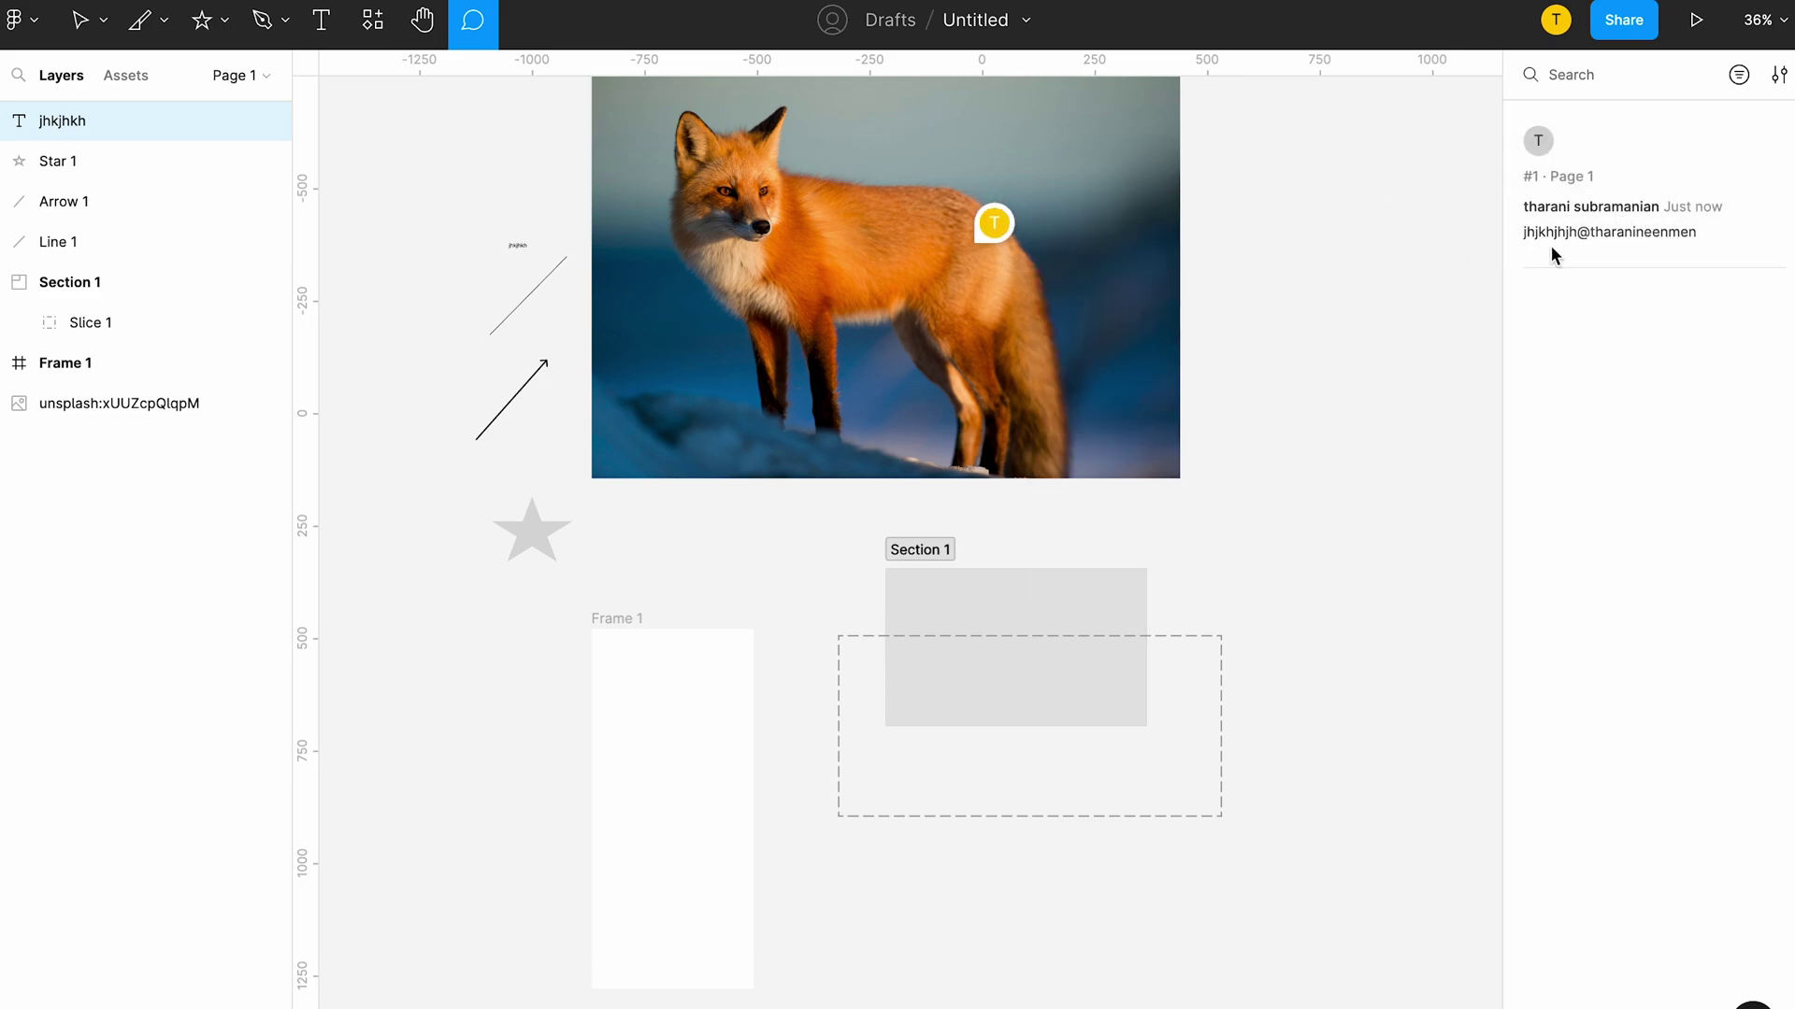
click(967, 21)
text(sample)
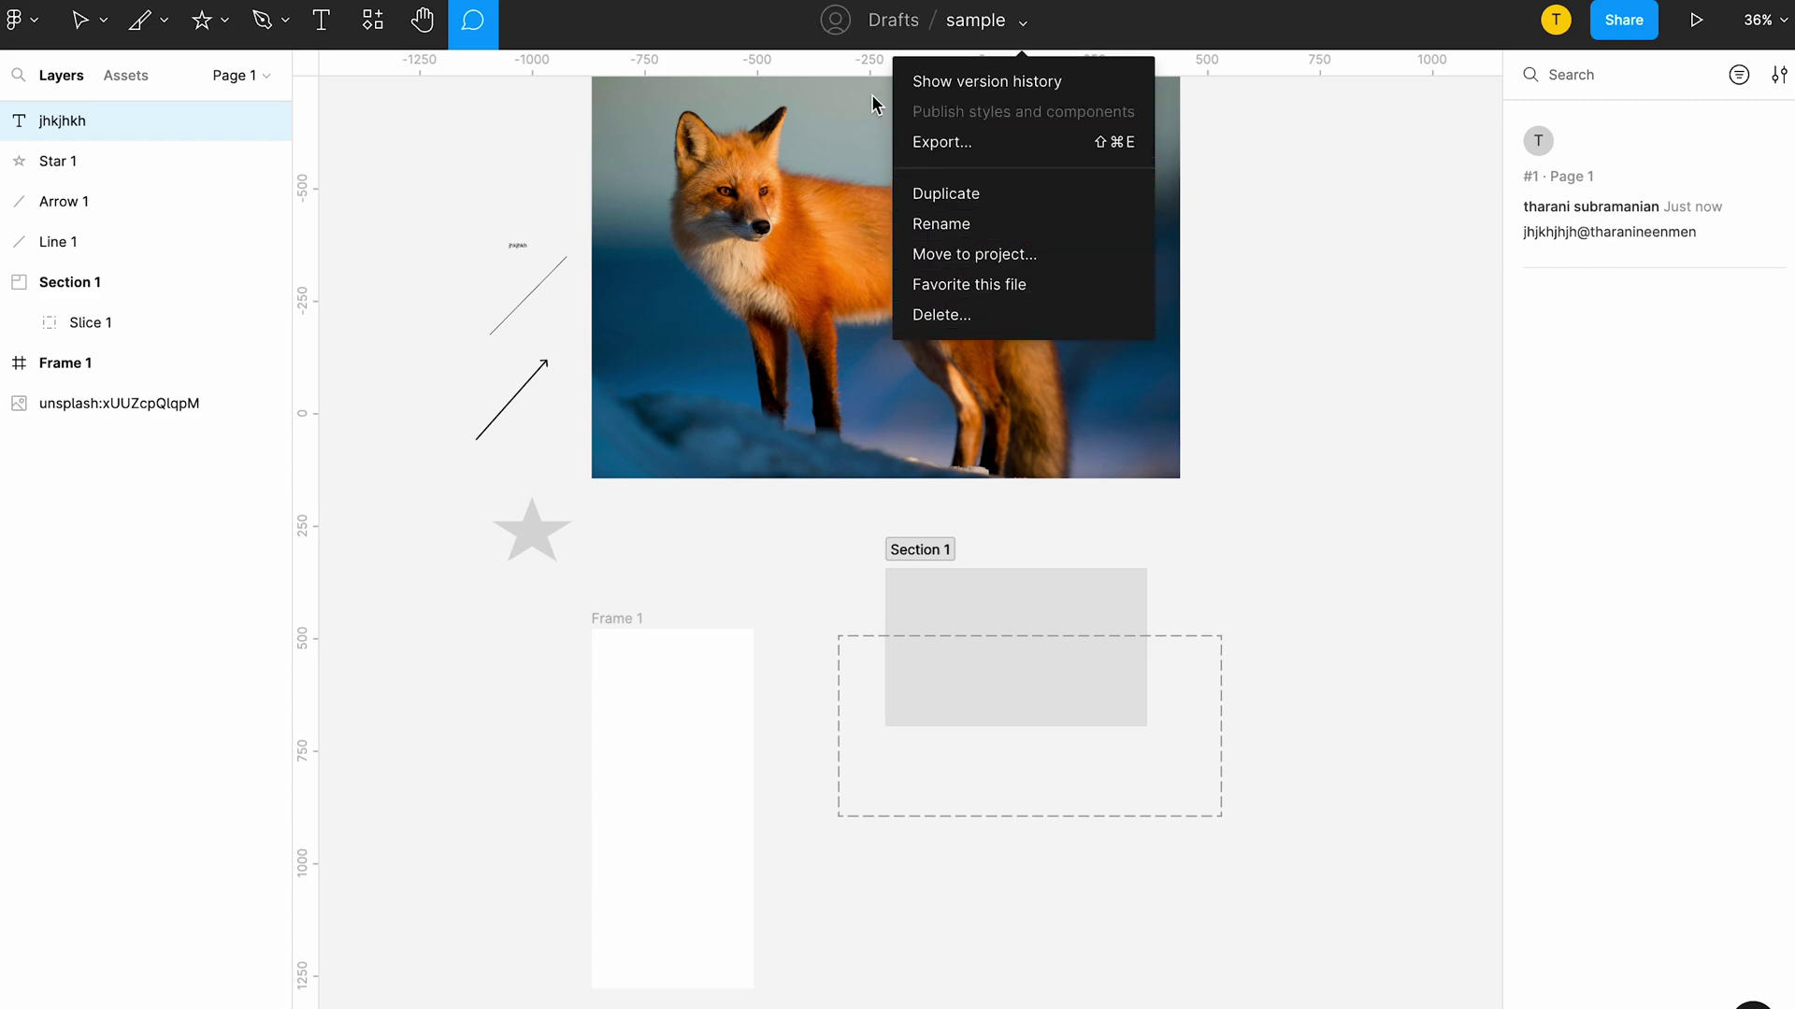
Step: View the file's version history, then exit back to normal editing
click(1051, 81)
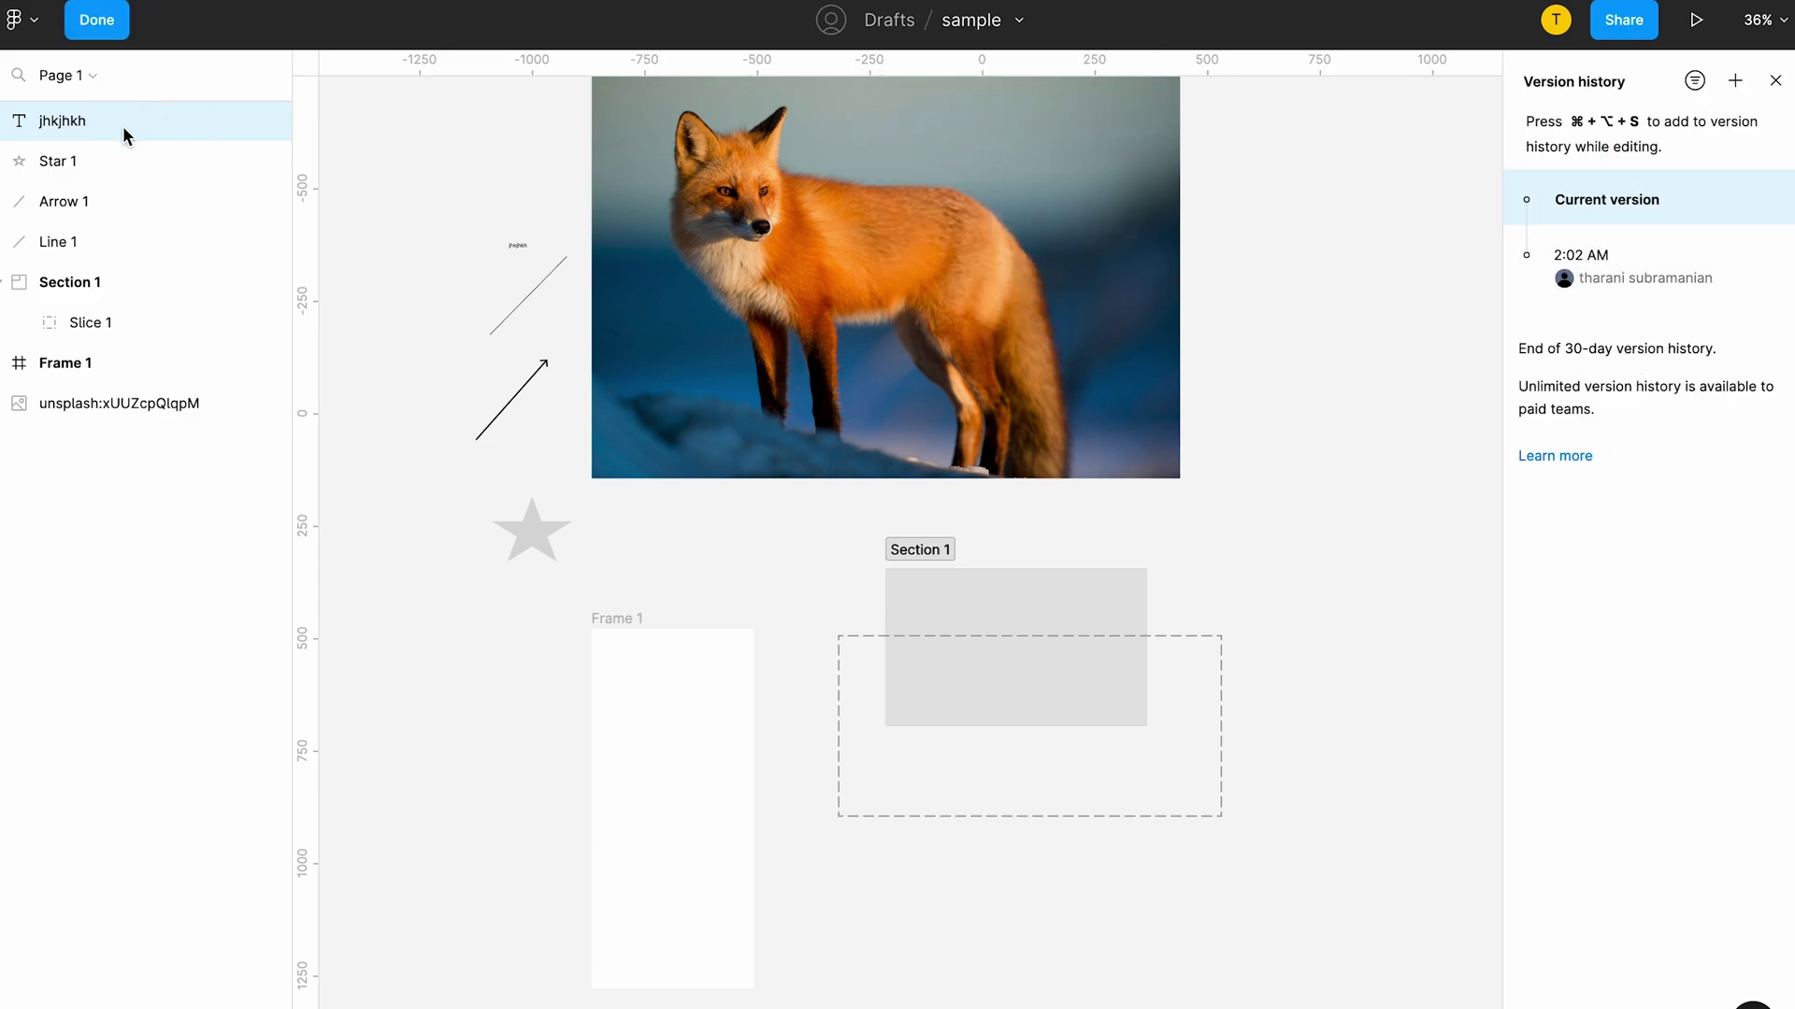
click(1778, 85)
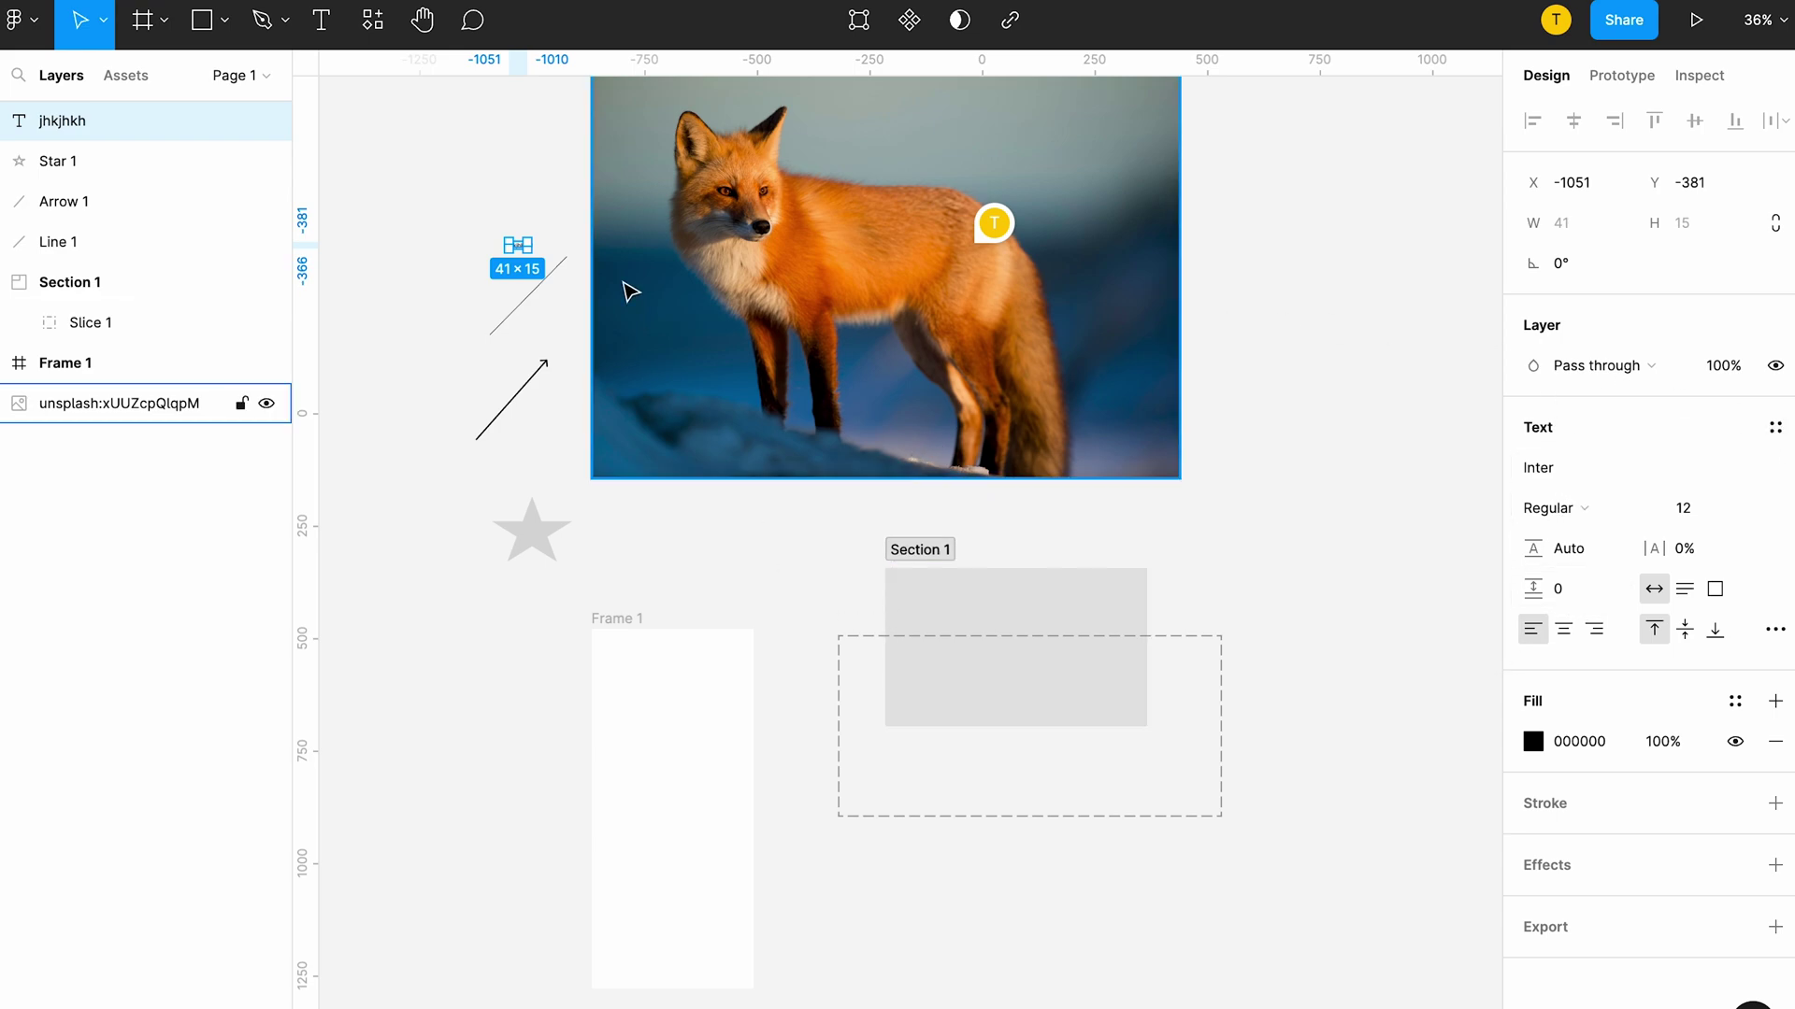
key(f)
scroll(552, 510, down, 3)
ctrl+scroll(552, 511, up, 5)
key(v)
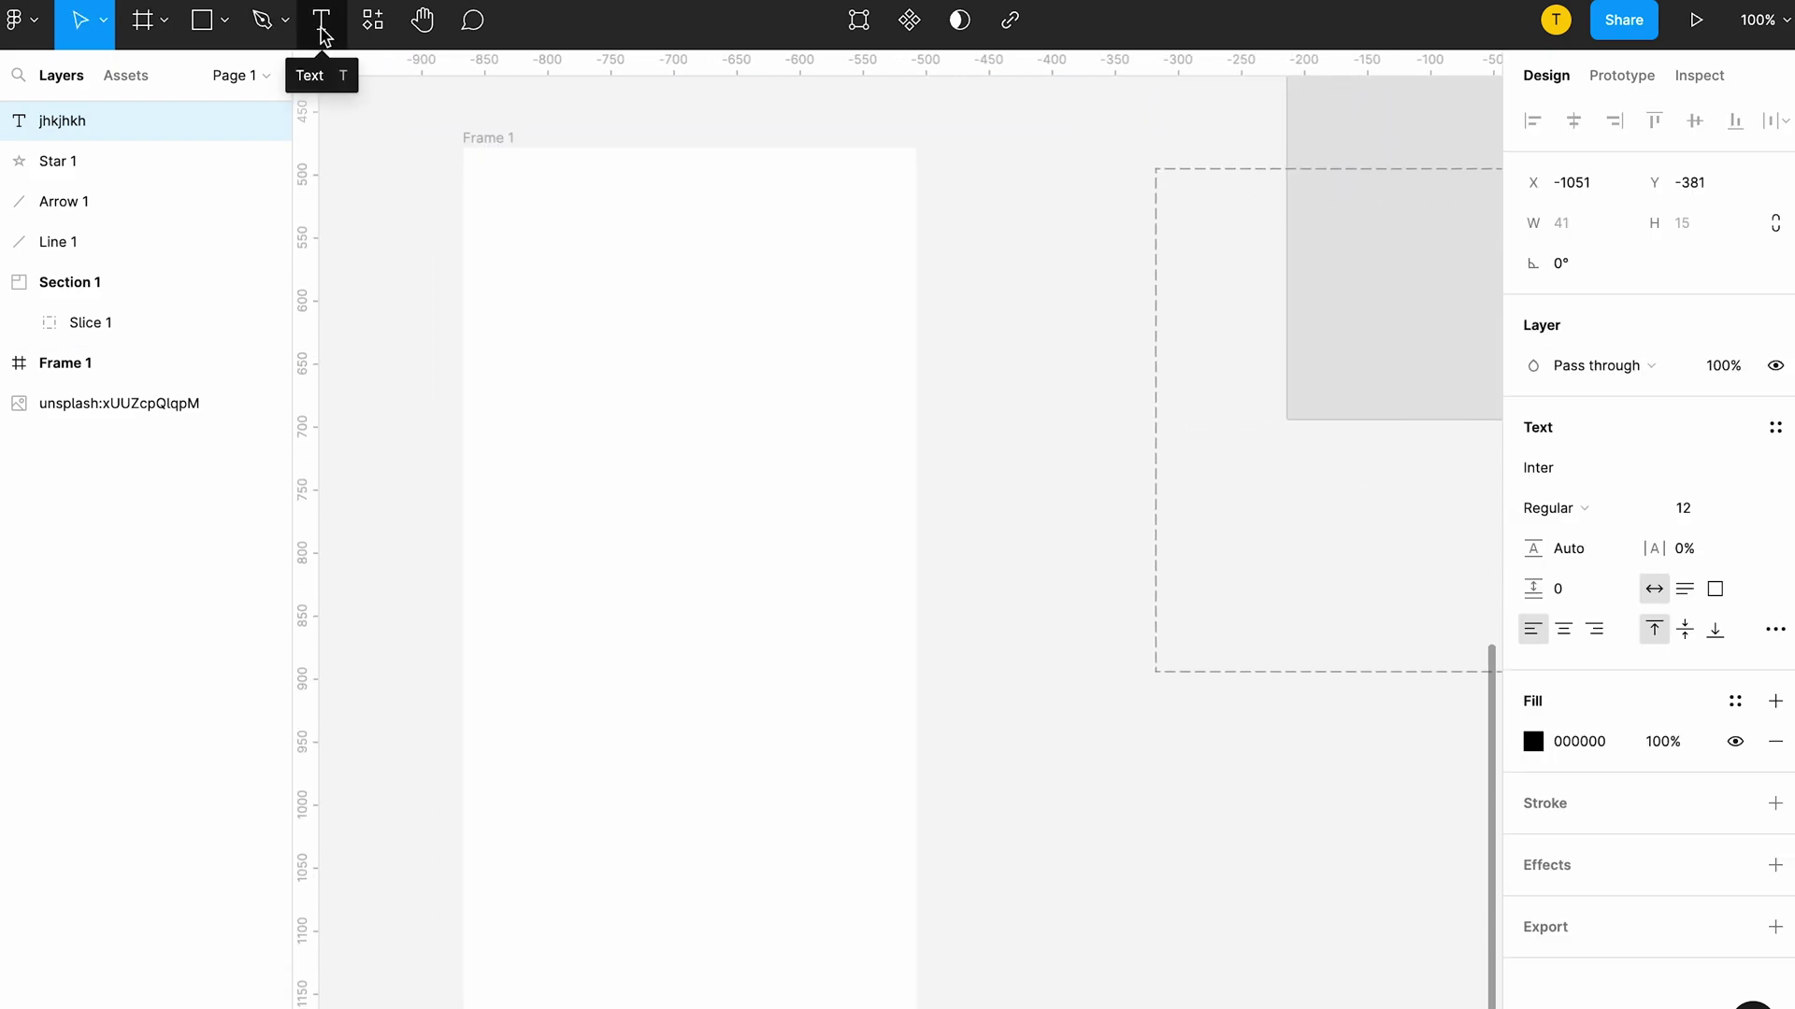
click(202, 20)
mouse_move(563, 289)
mouse_down()
mouse_move(671, 349)
mouse_move(687, 621)
mouse_up()
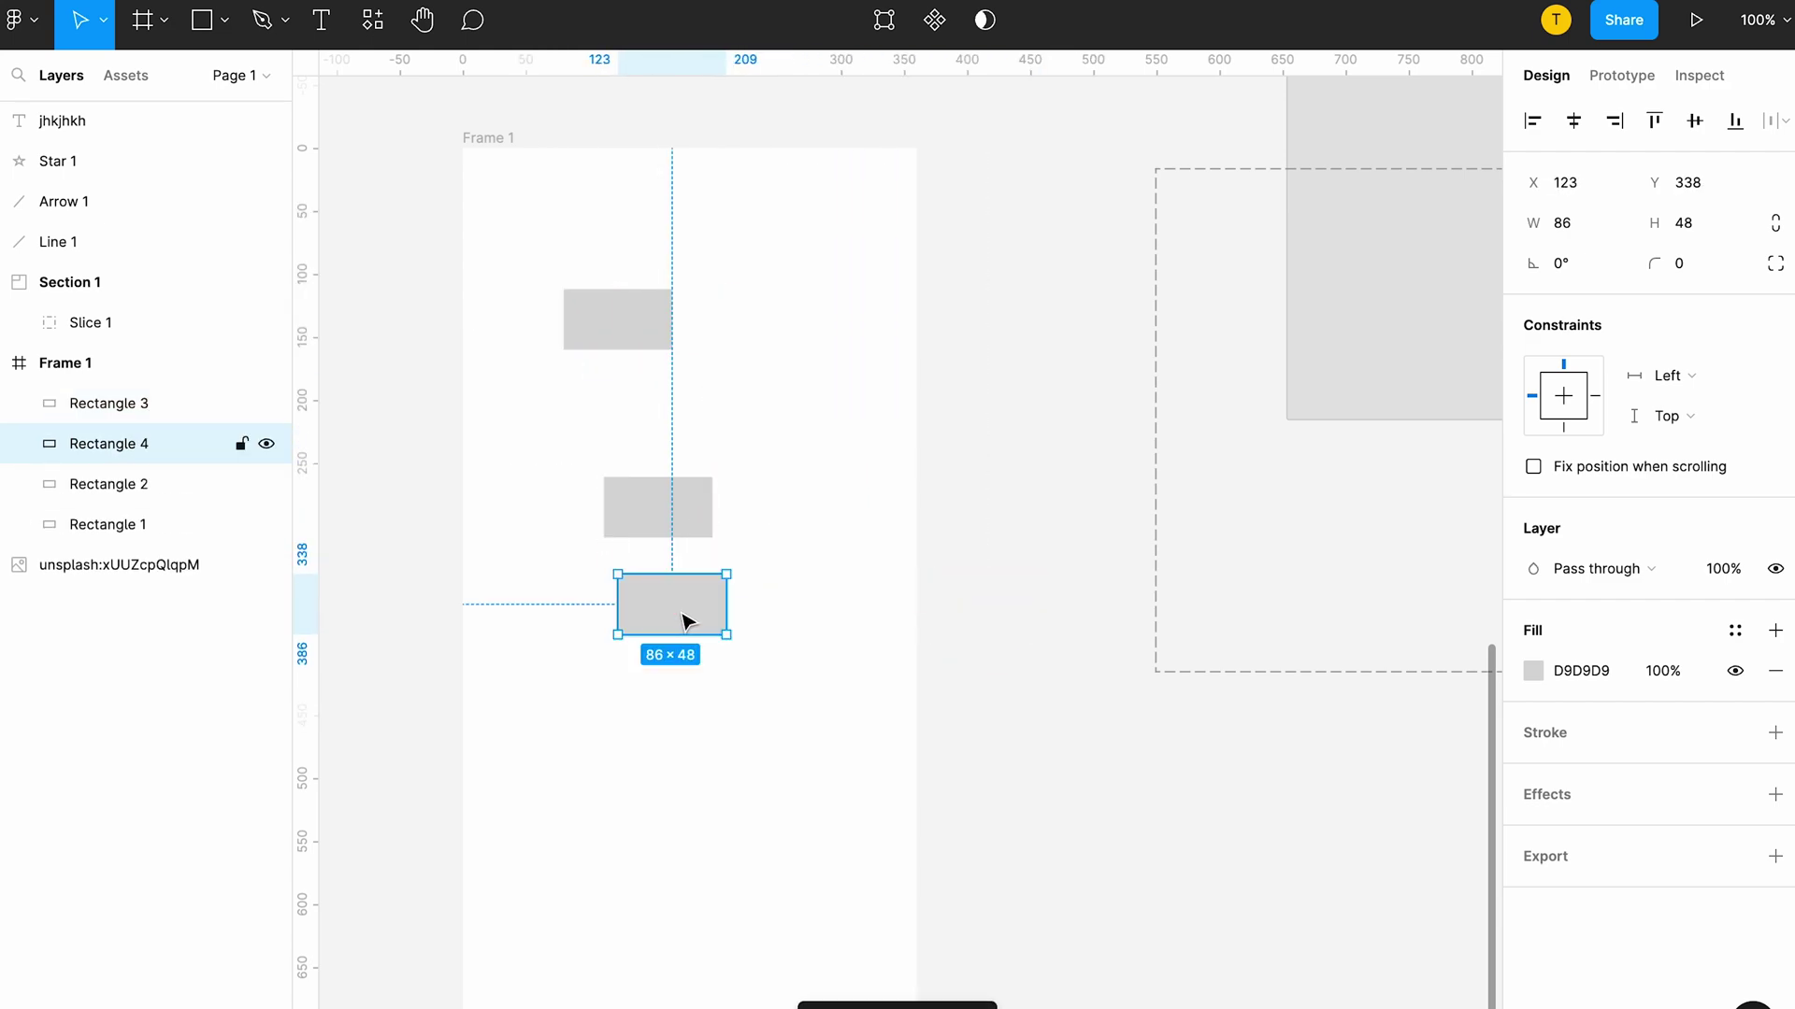
key(ctrl+d)
key(ctrl+d)
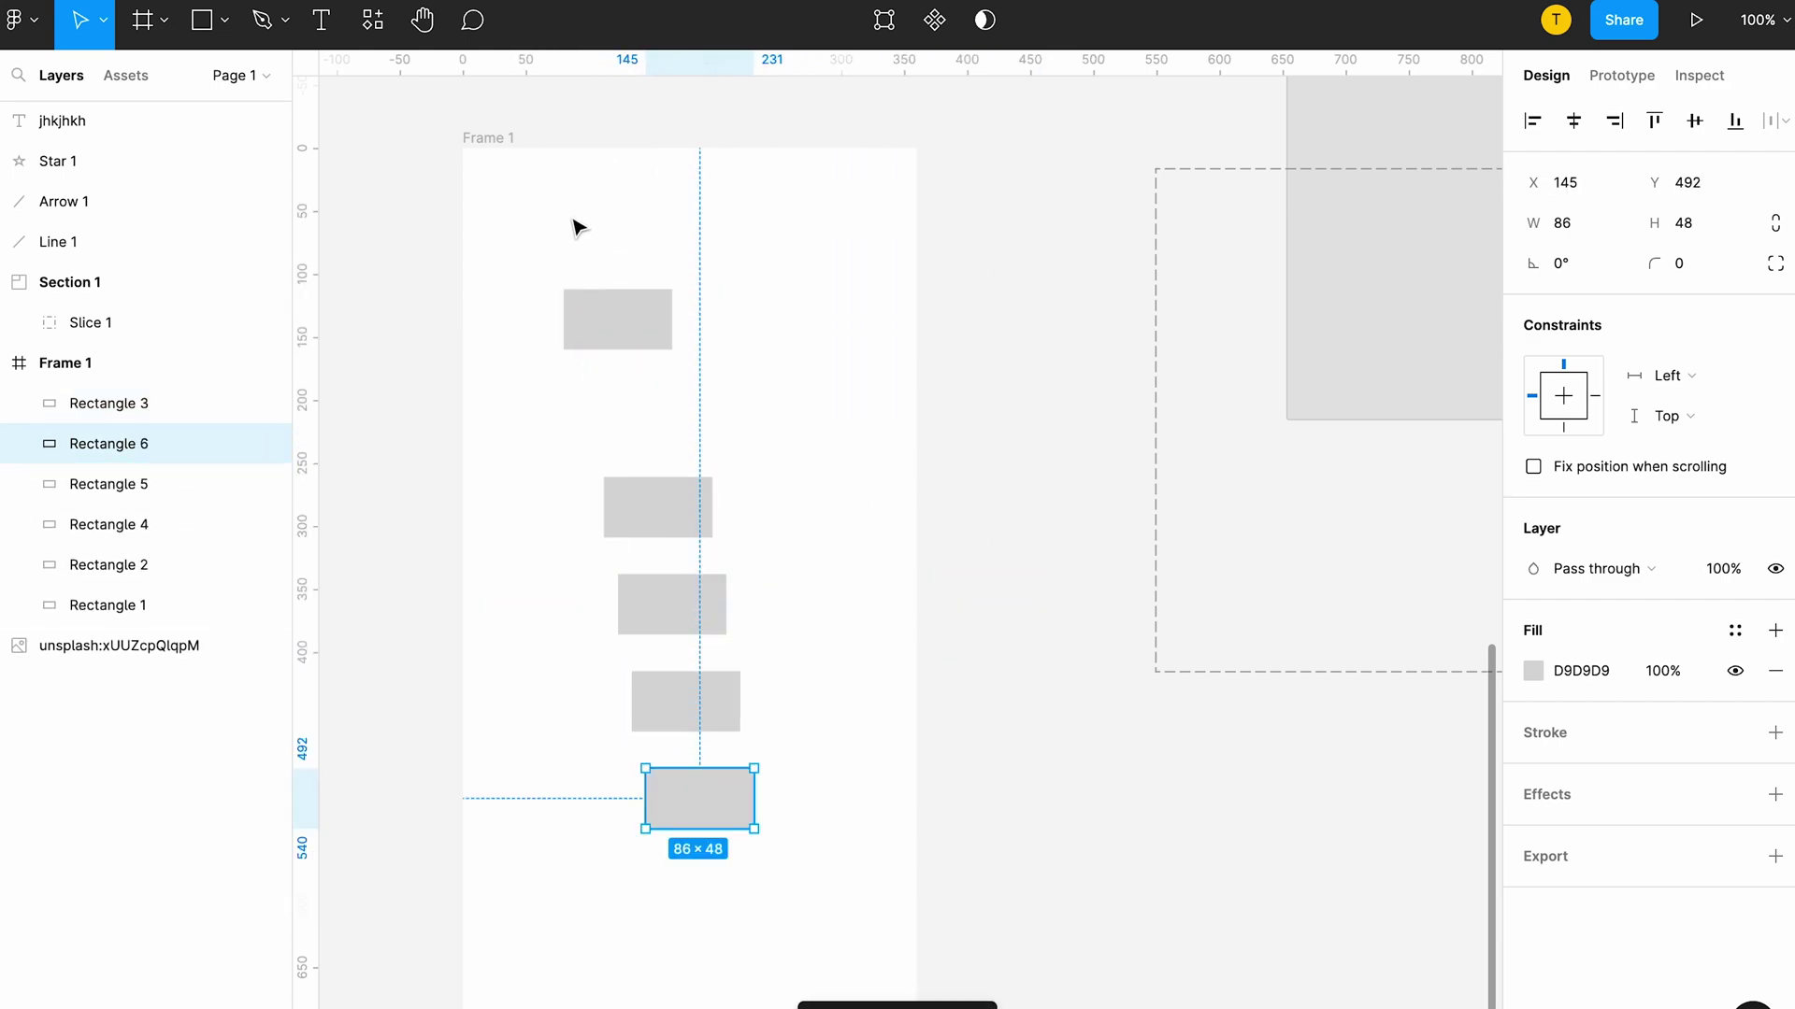
ctrl+scroll(524, 217, down, 1)
ctrl+scroll(523, 217, down, 2)
drag(522, 217, 768, 606)
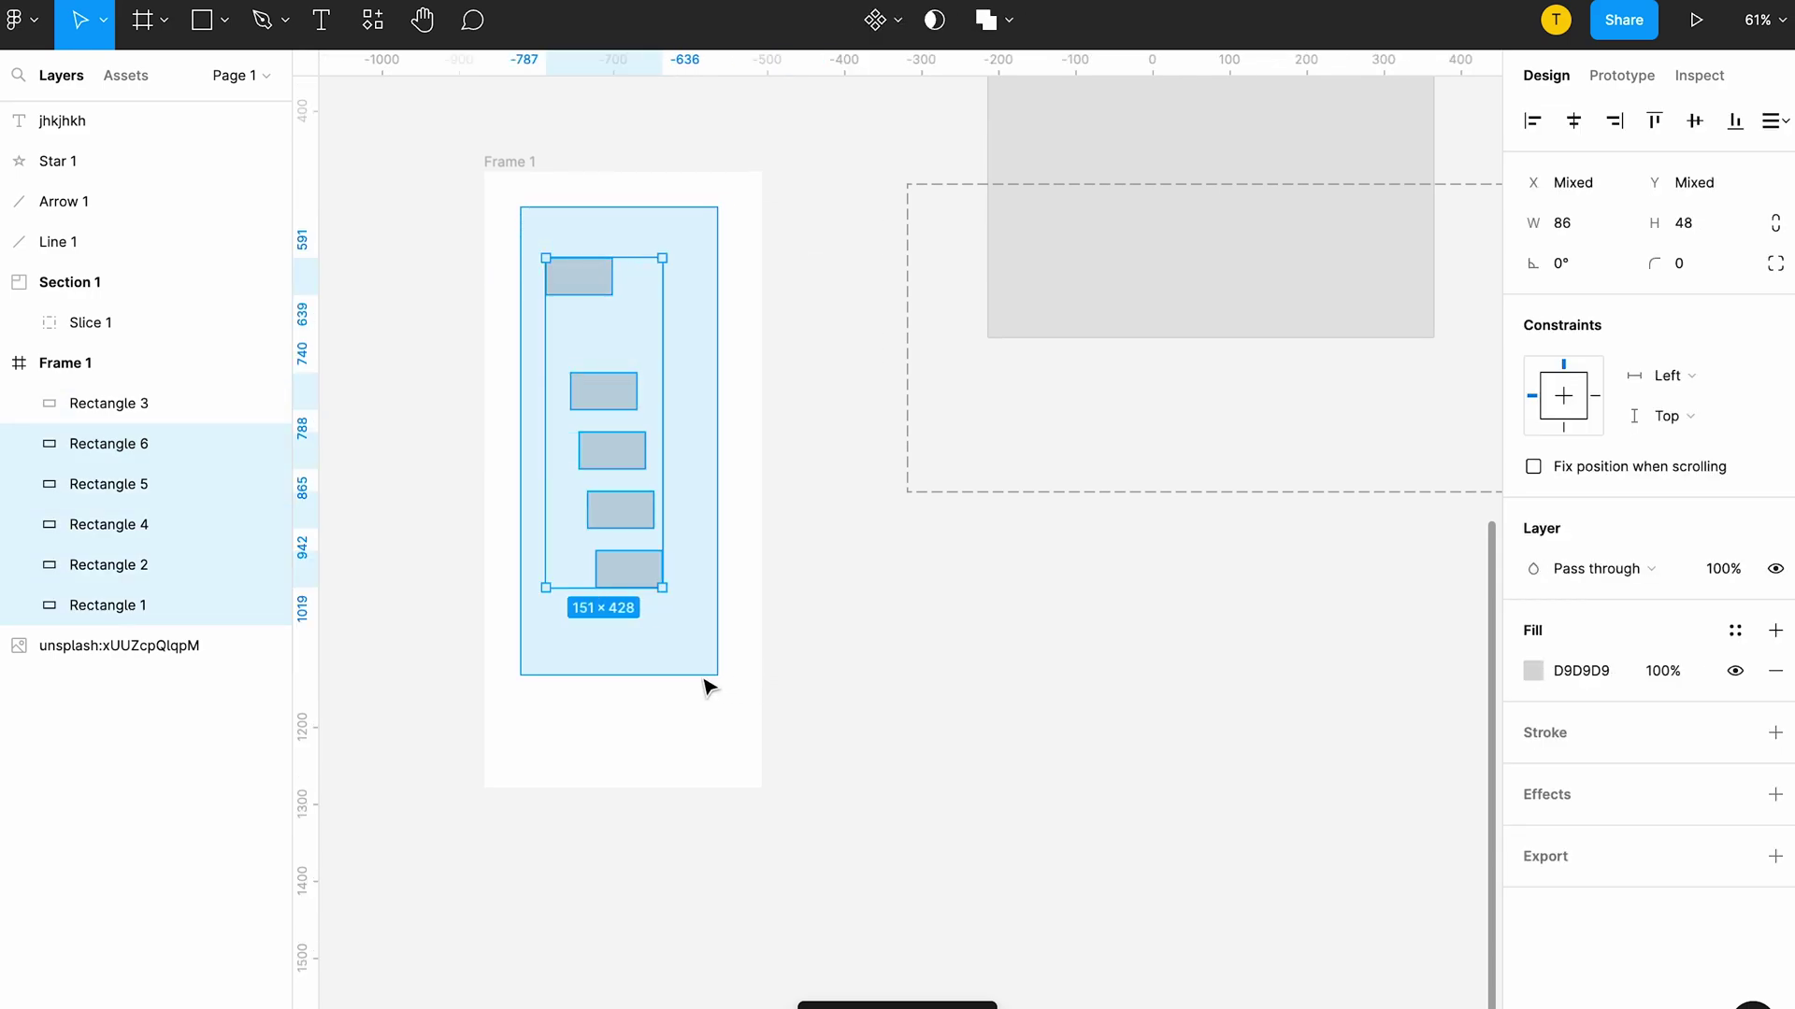
click(1576, 121)
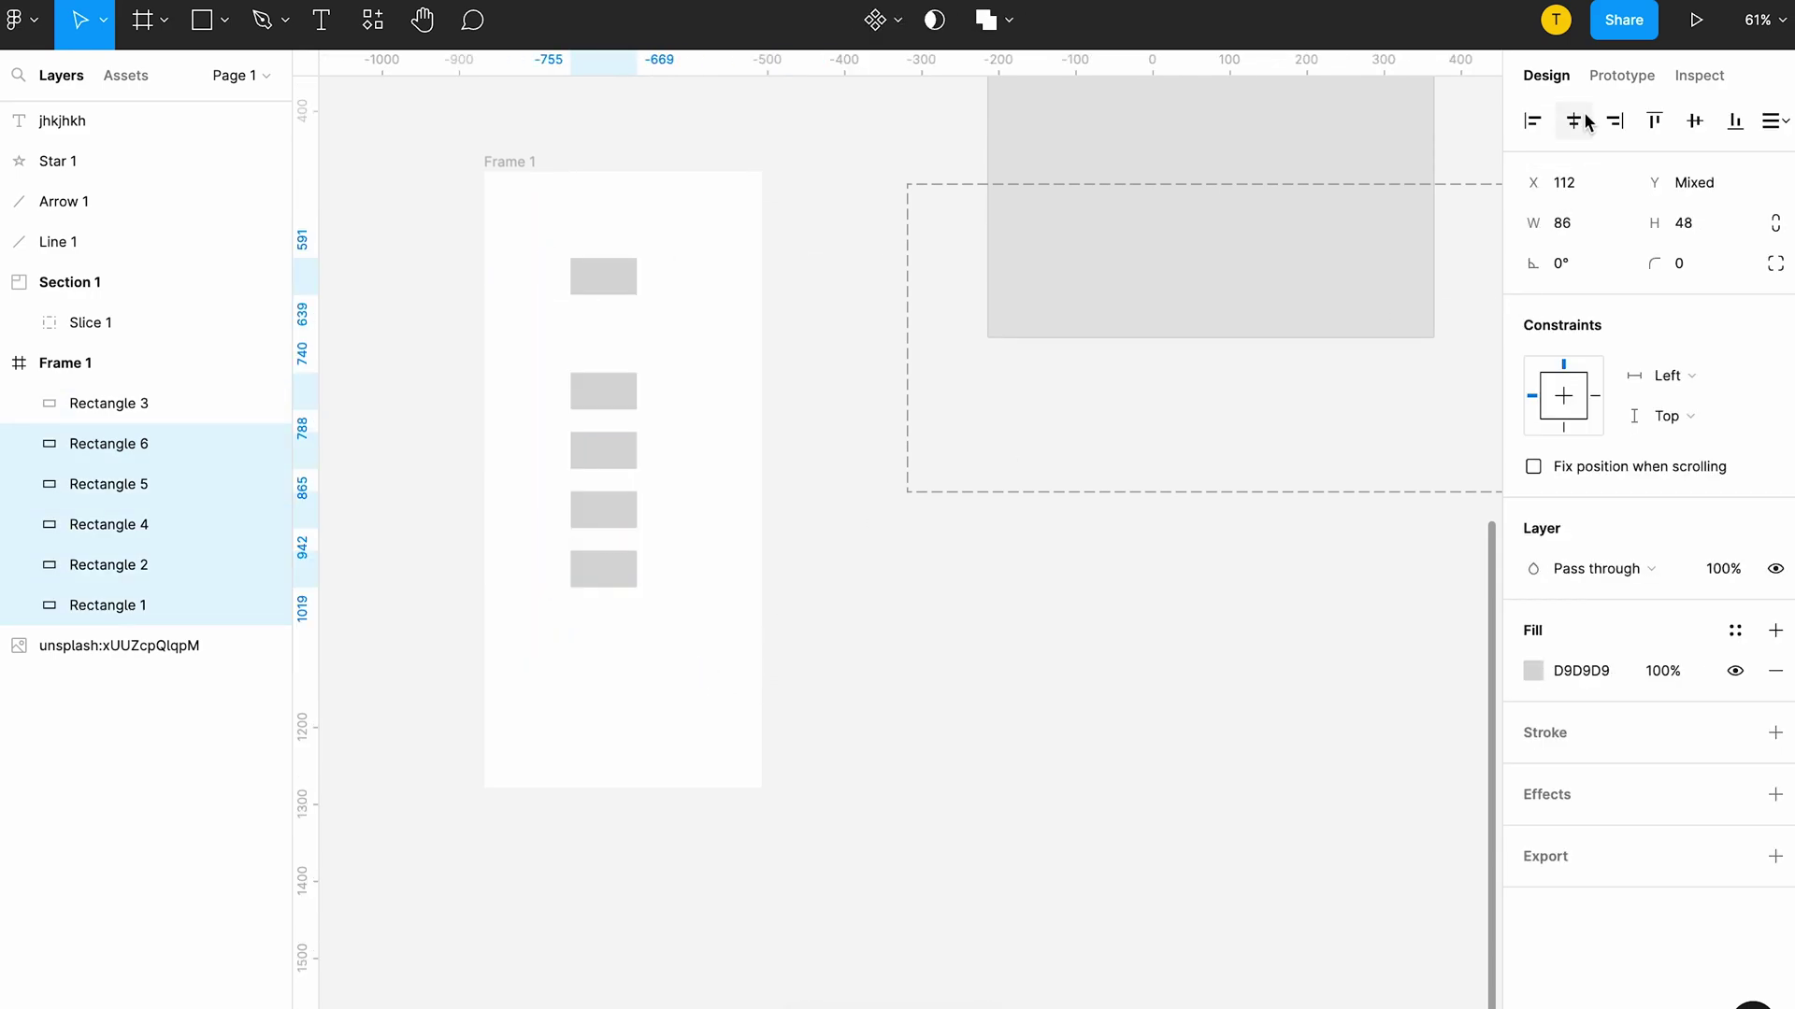
click(1535, 127)
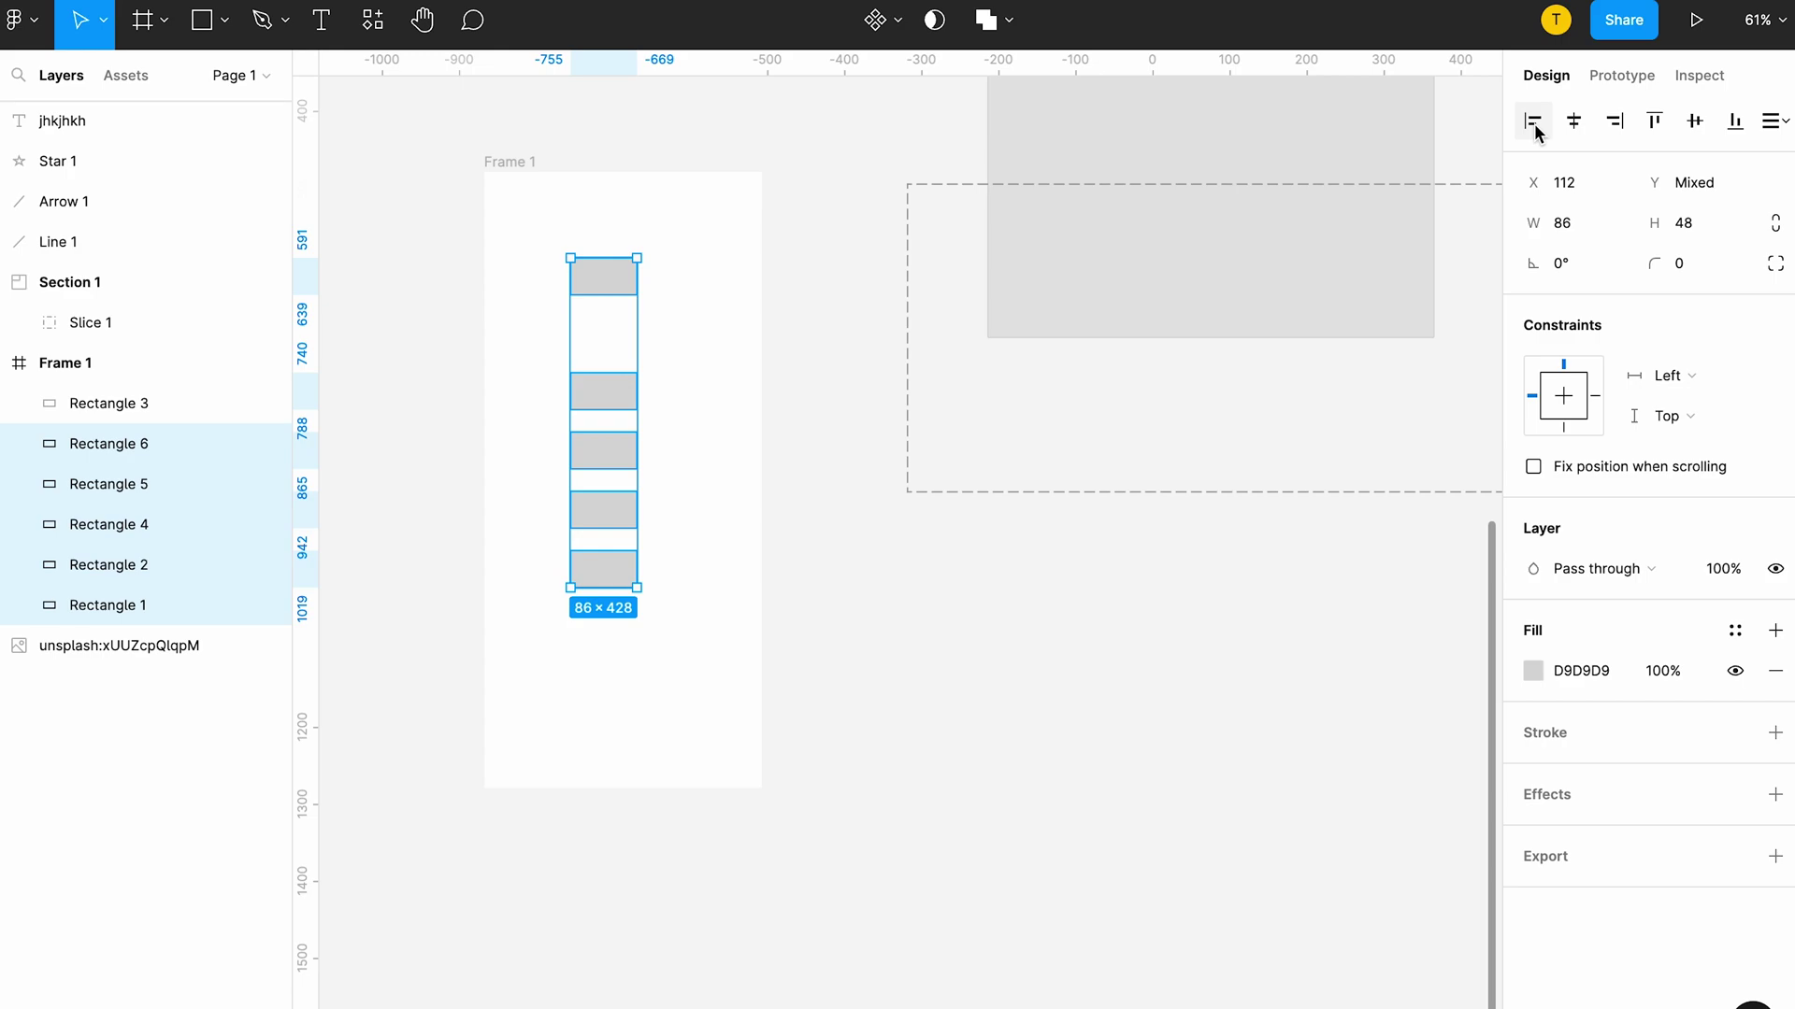
key(ctrl+z)
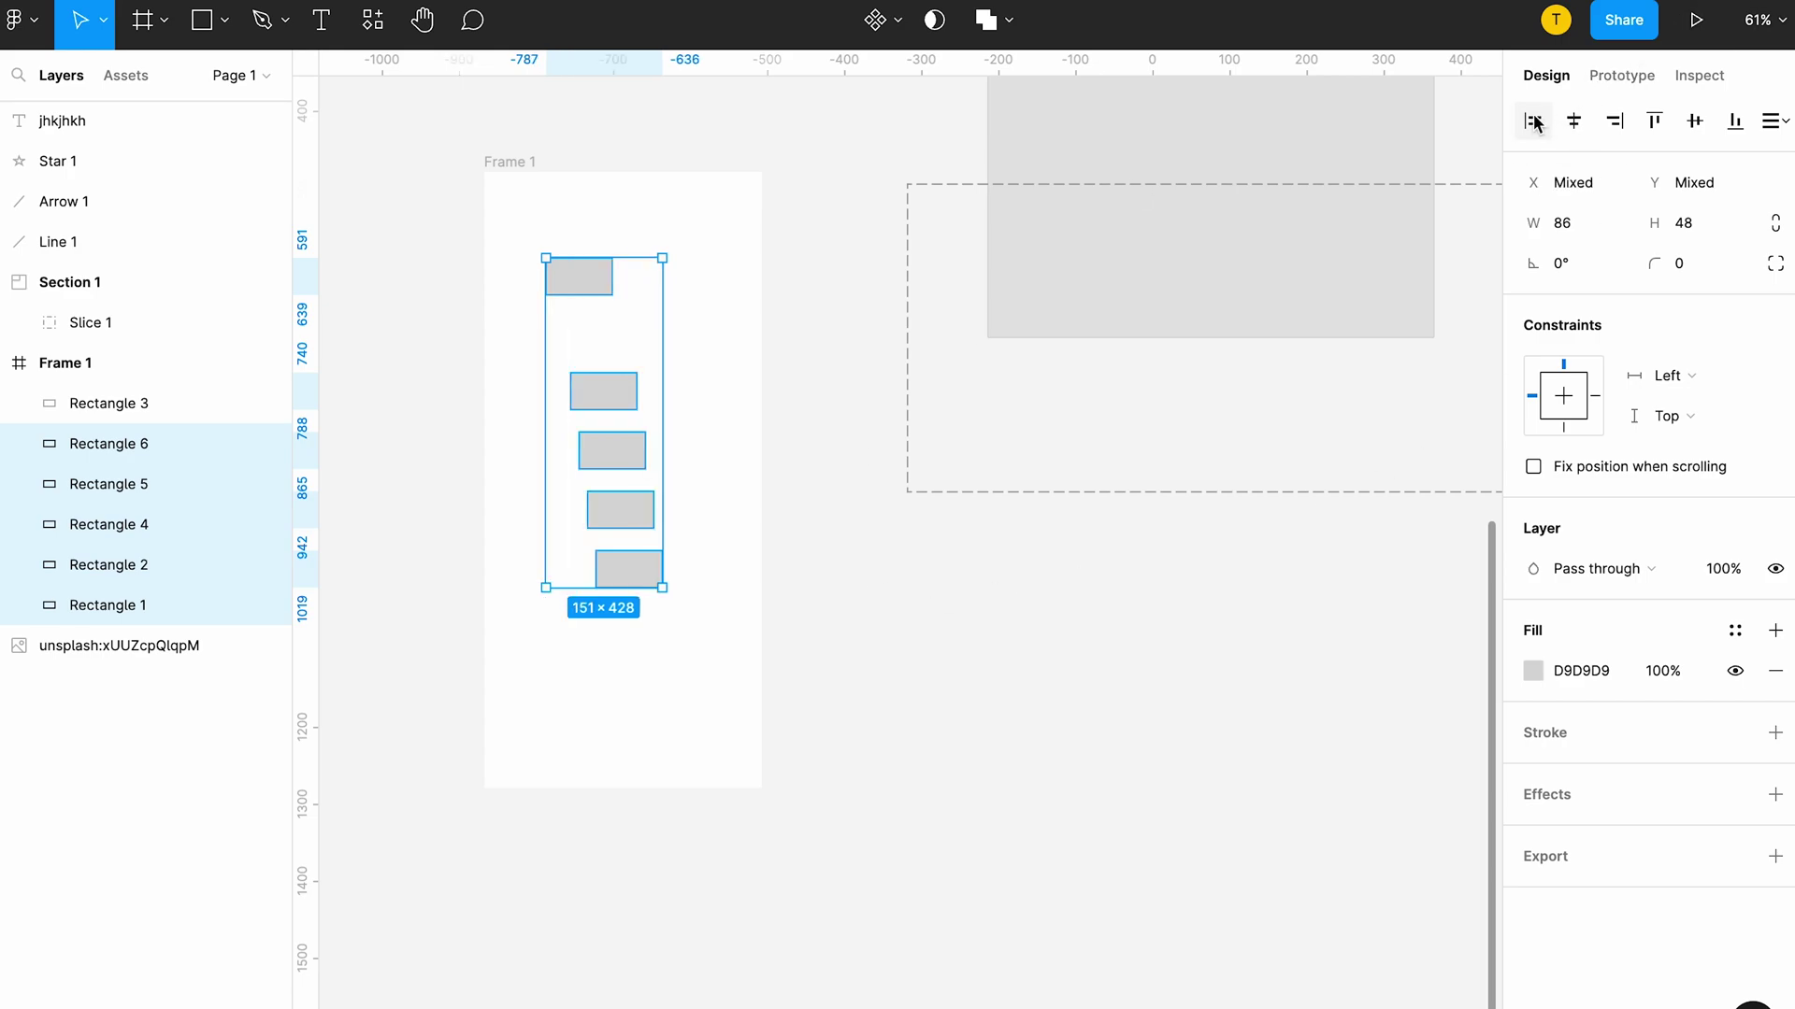
click(1534, 122)
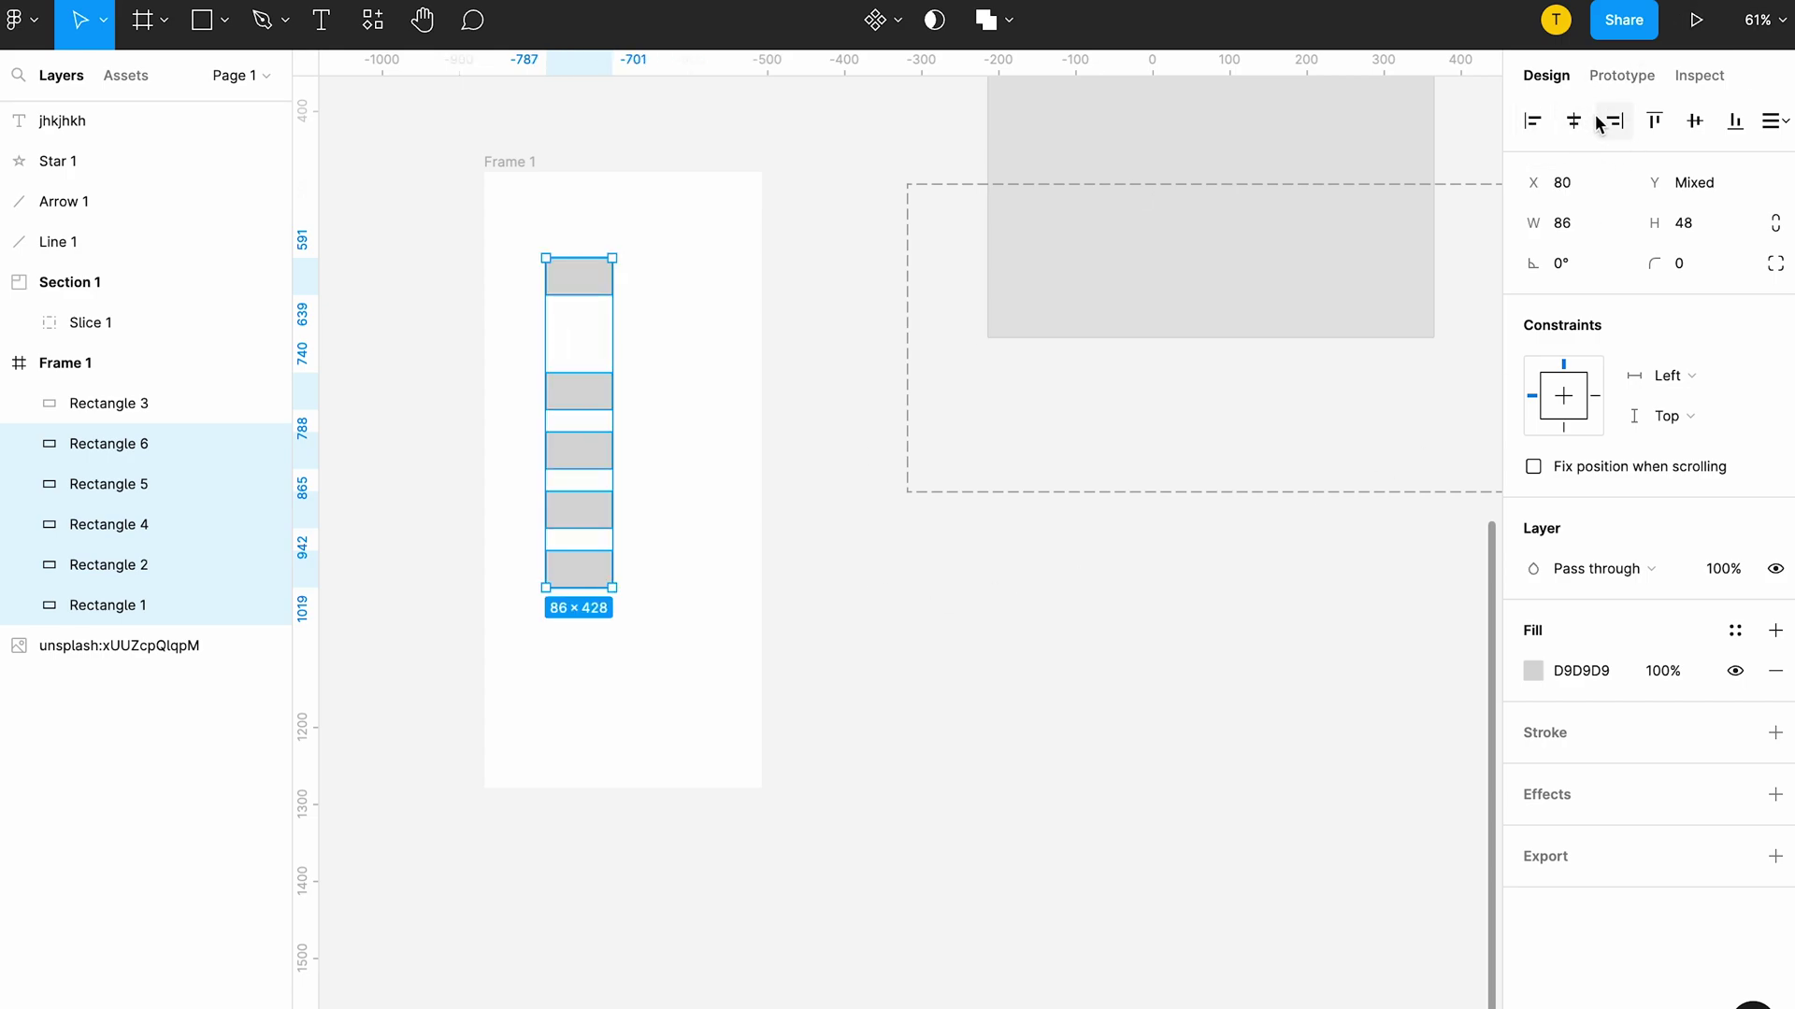
key(ctrl+d)
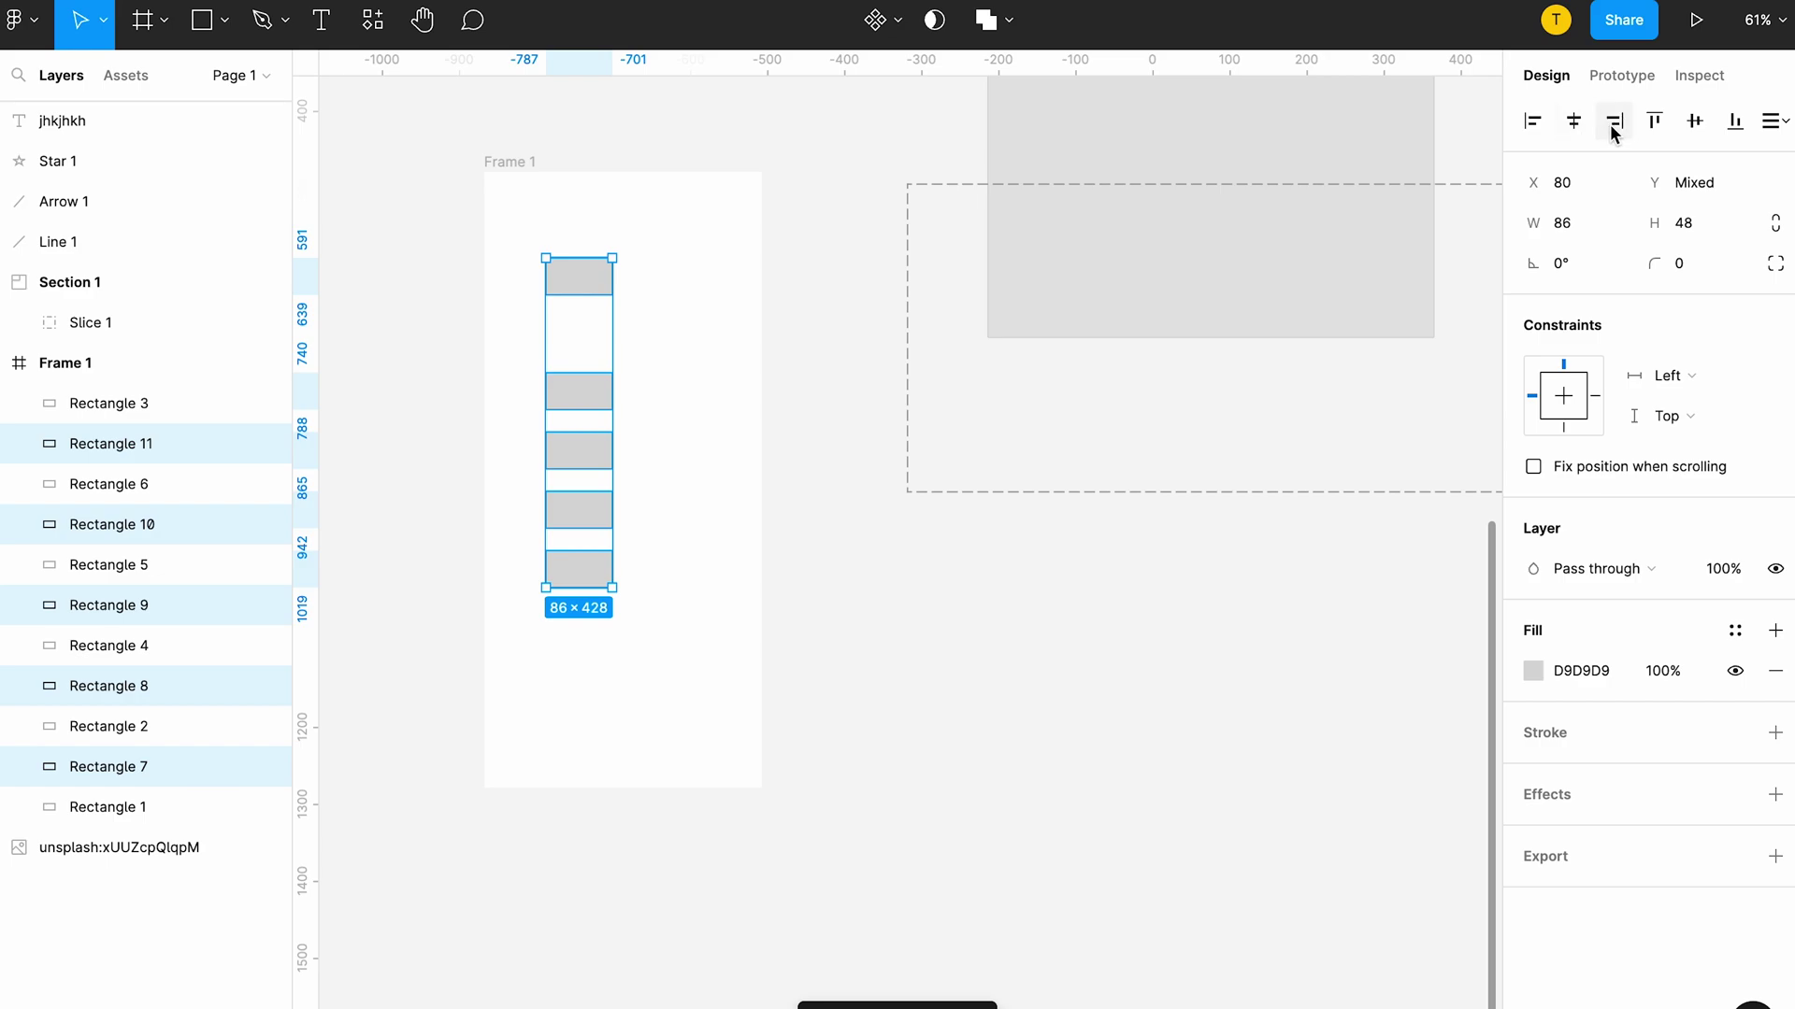
key(ctrl+z)
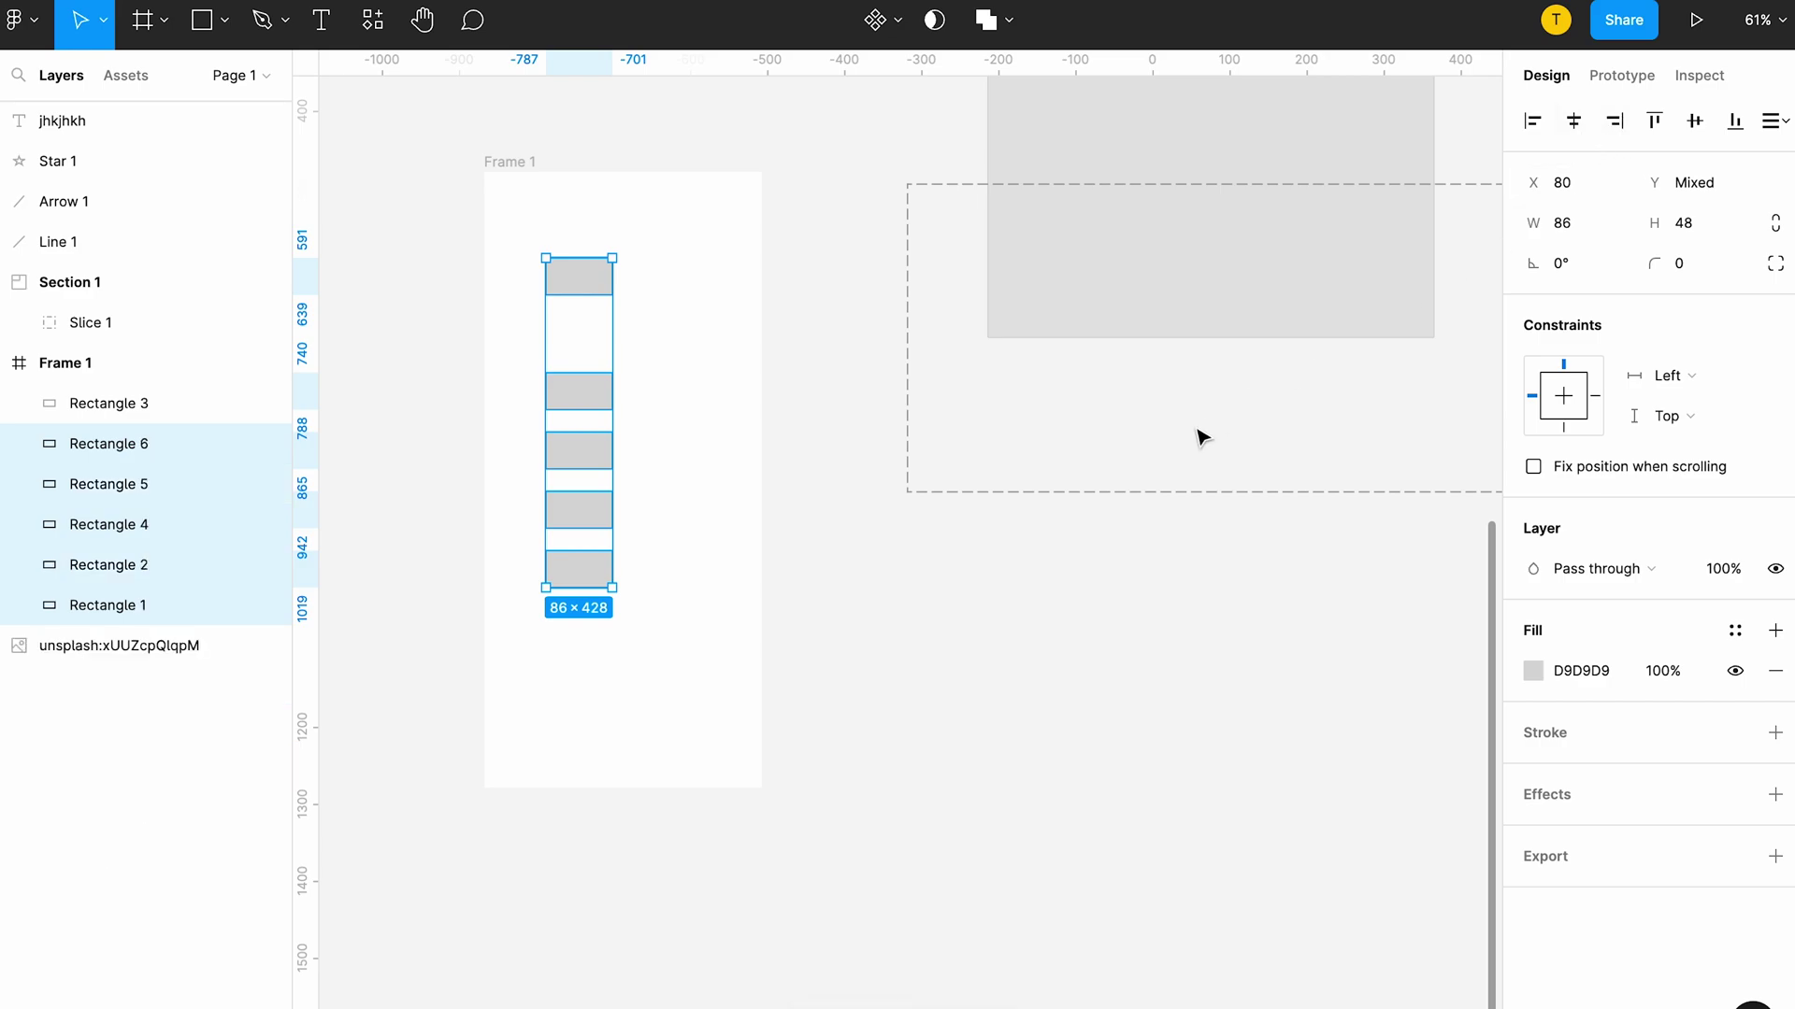
key(ctrl+z)
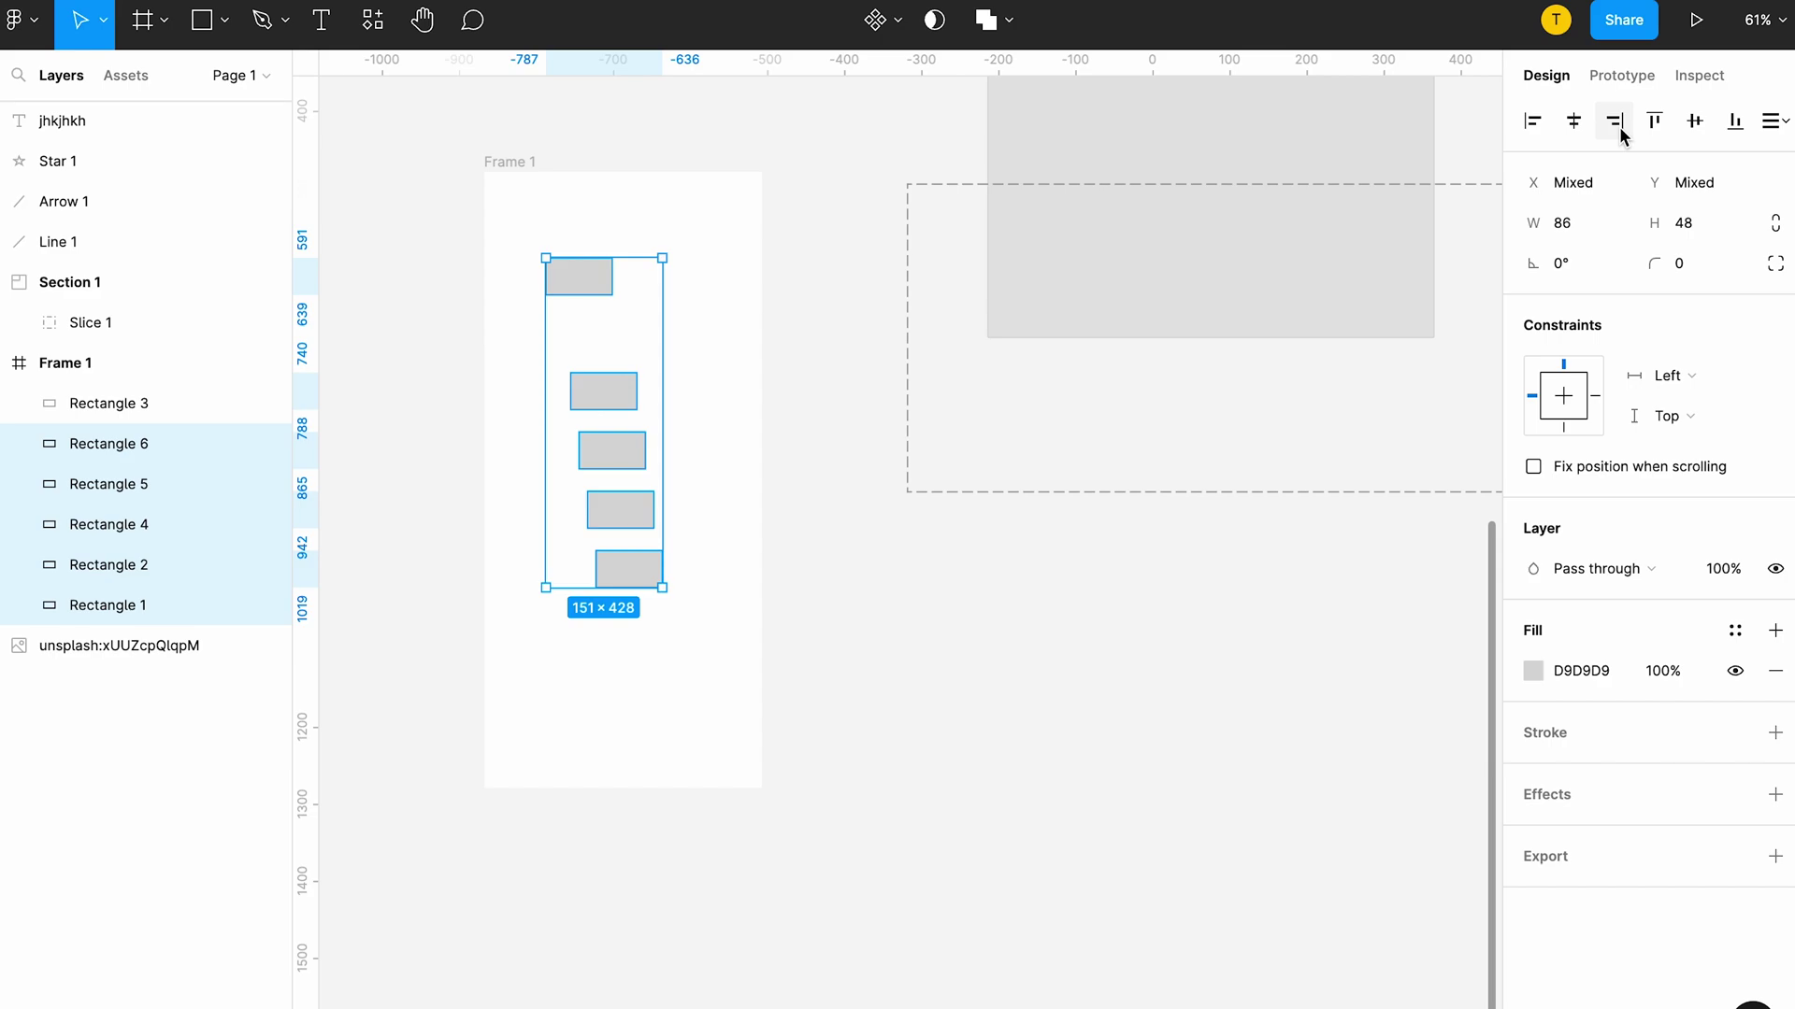
Step: Distribute the five rectangles' vertical spacing evenly and center them horizontally into one column
click(1614, 121)
key(ctrl+z)
click(1774, 121)
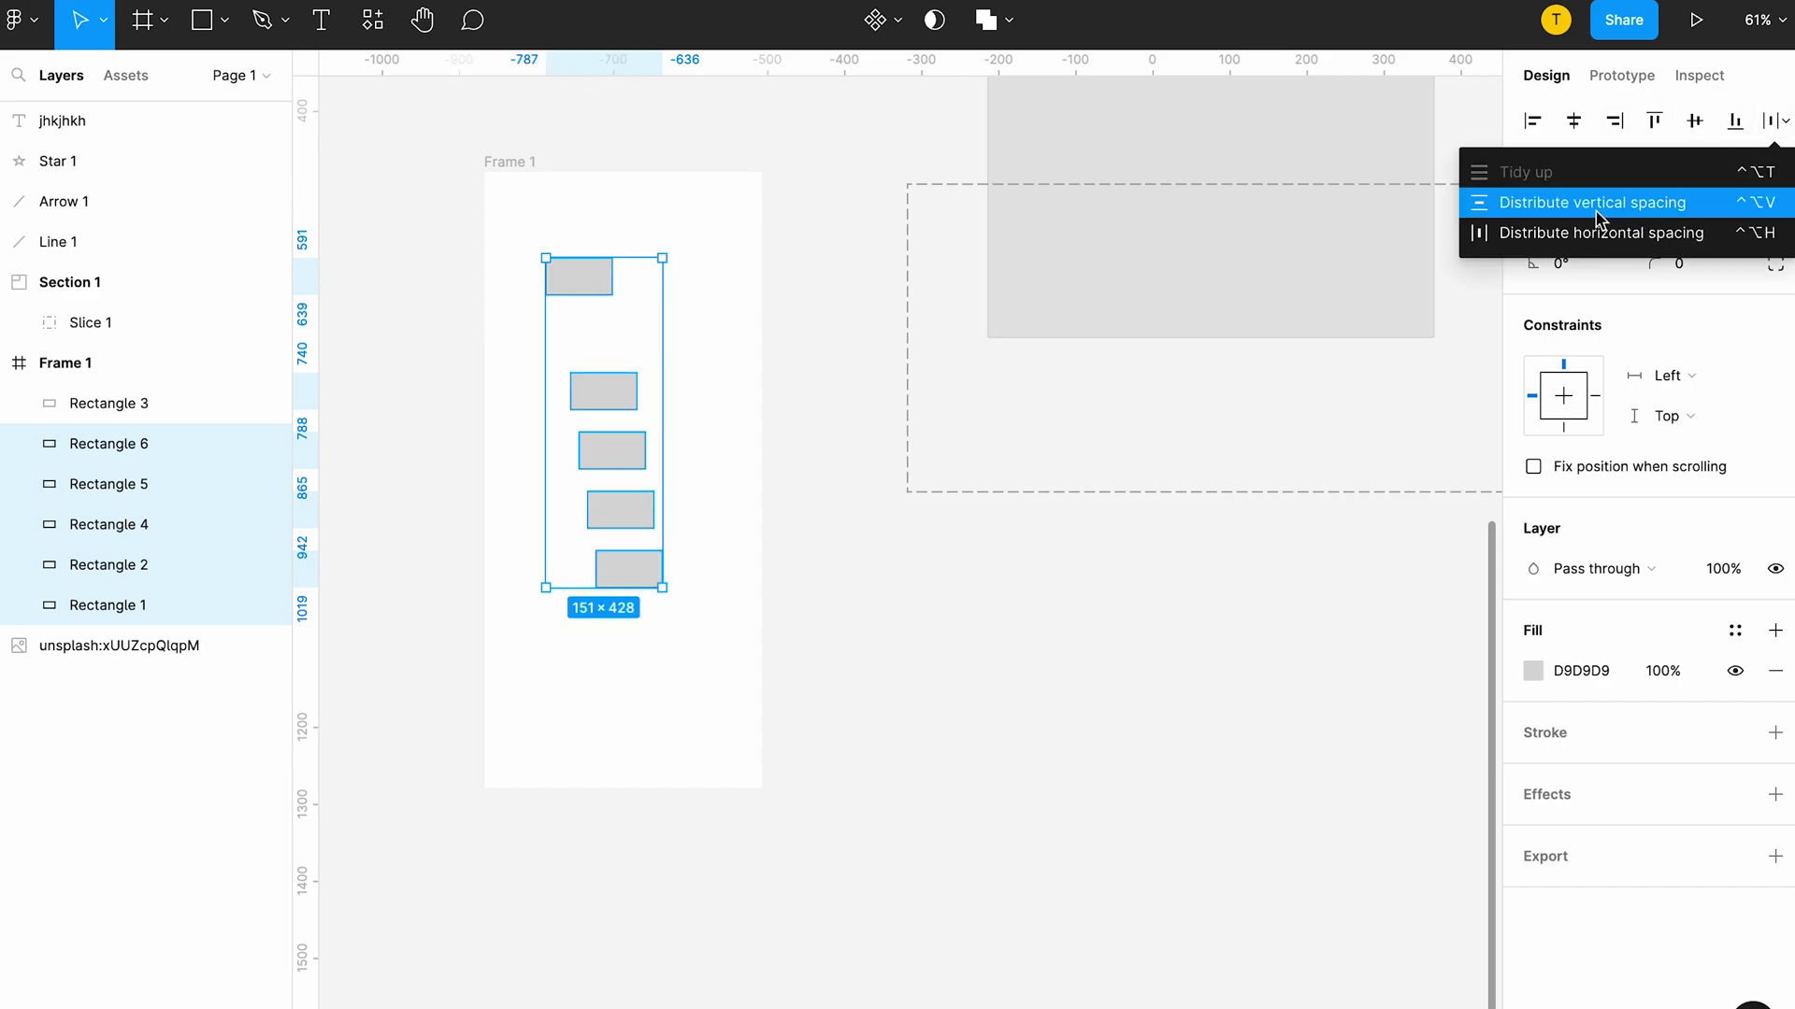
click(1595, 209)
click(1774, 121)
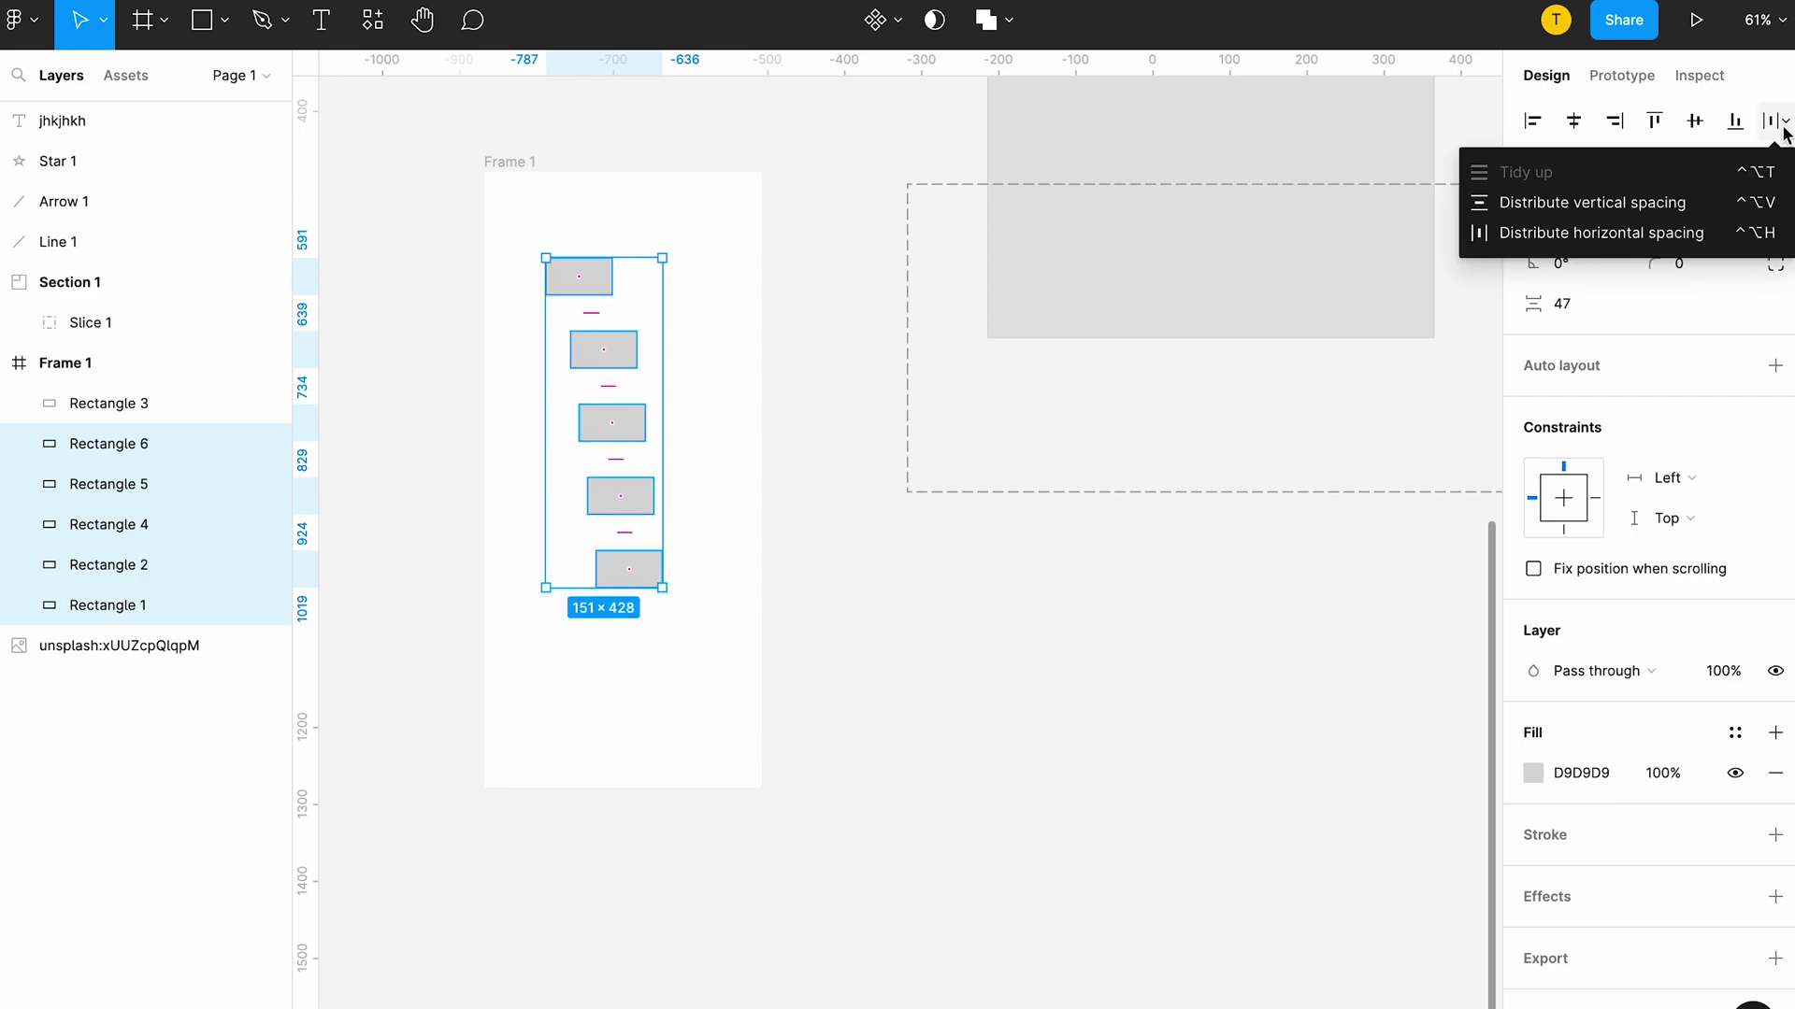
click(1708, 227)
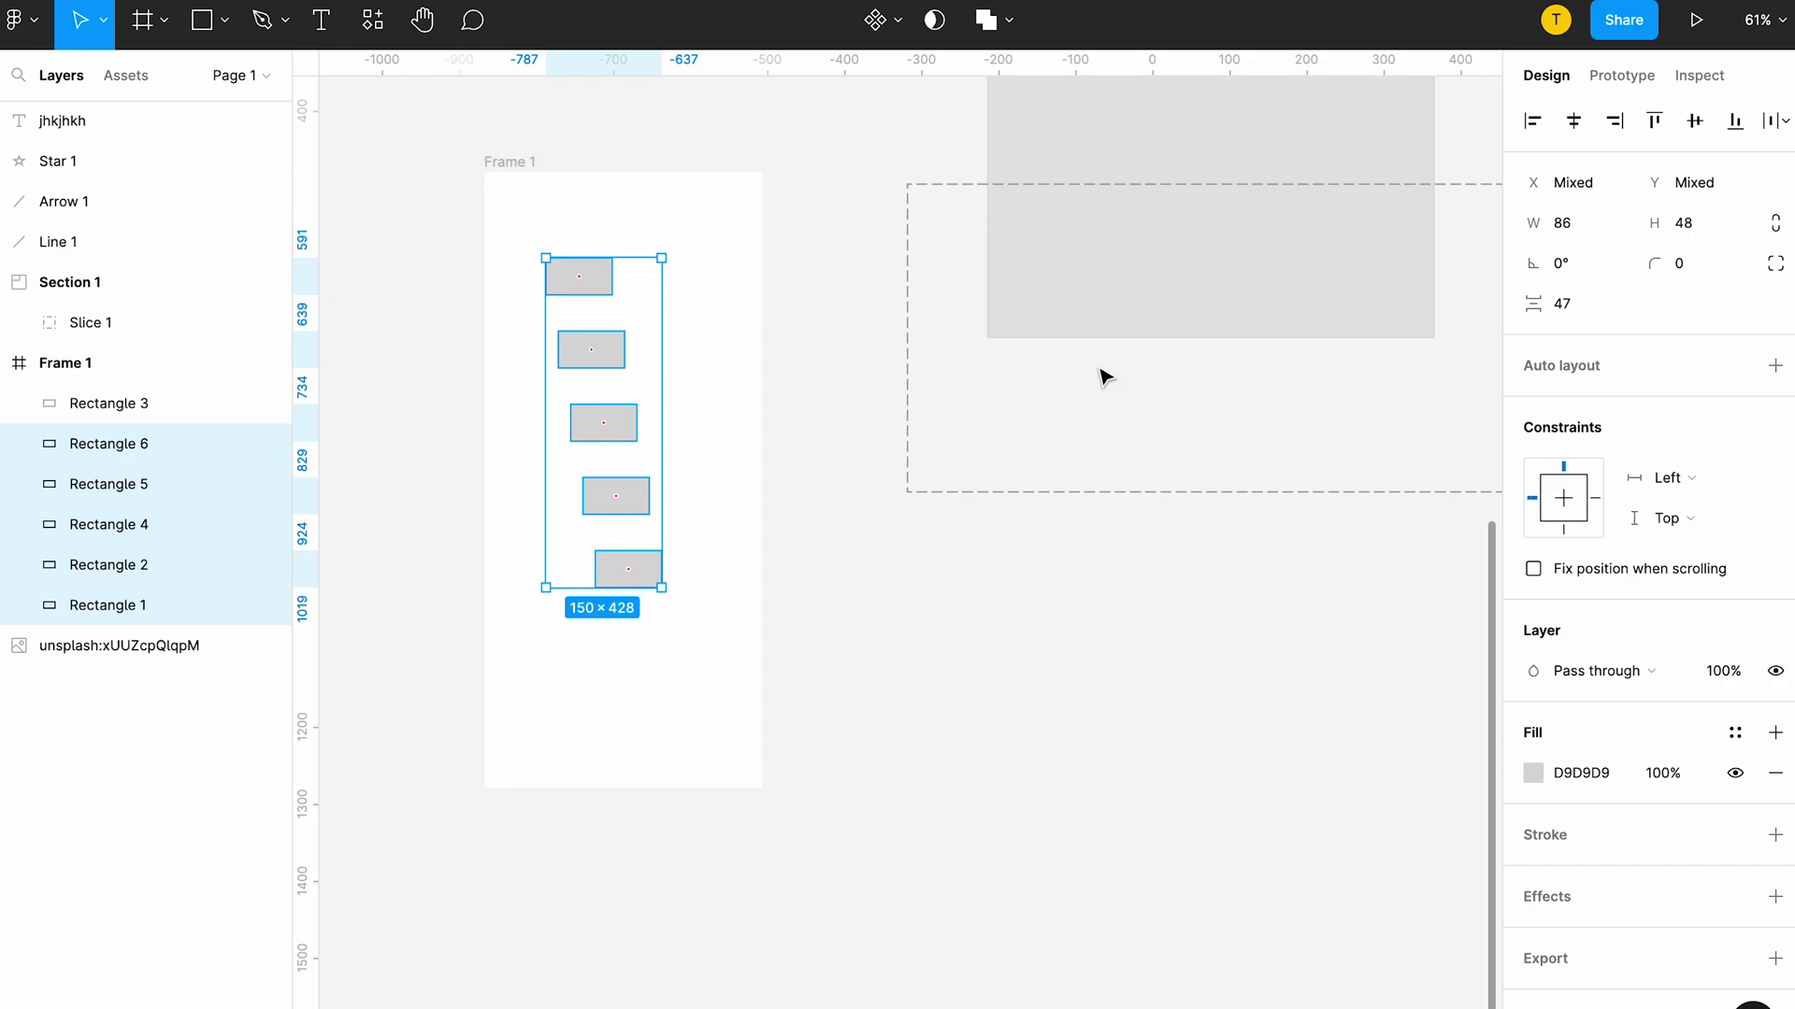
click(1574, 121)
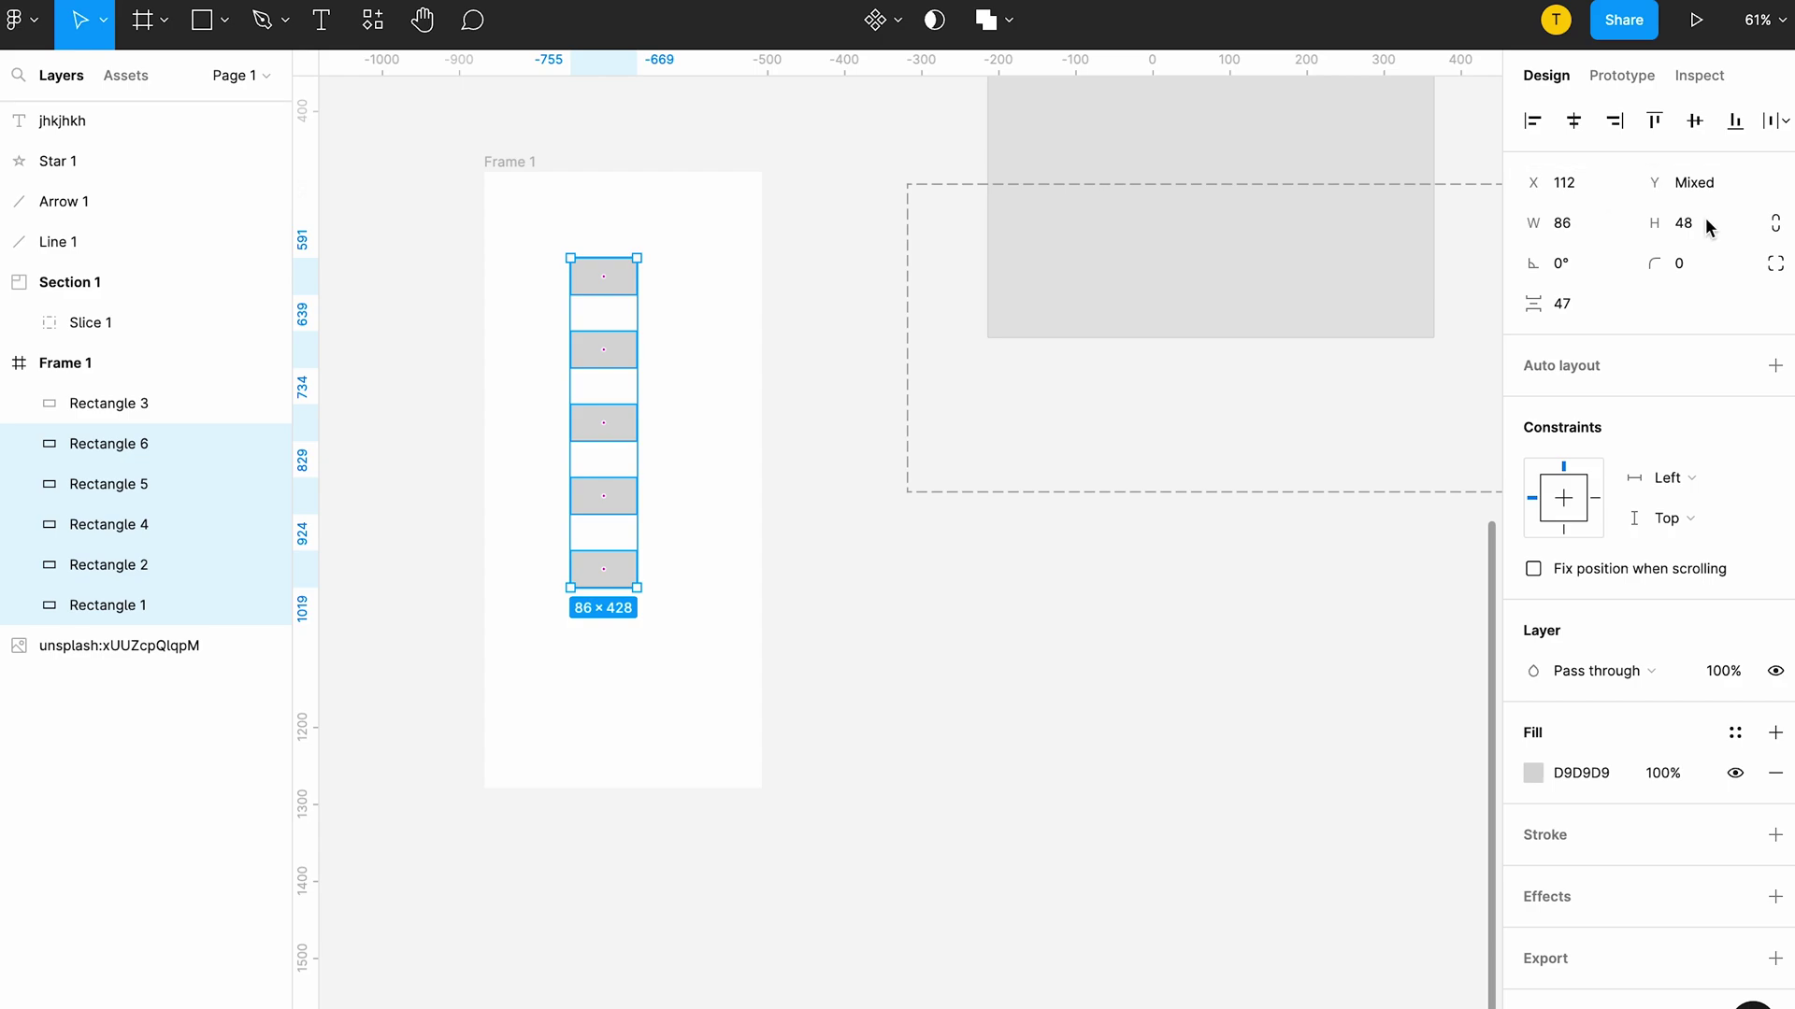
Step: Give the five rectangles a corner radius of 10, trying and then restoring opacity
click(1689, 267)
text(10)
key(Return)
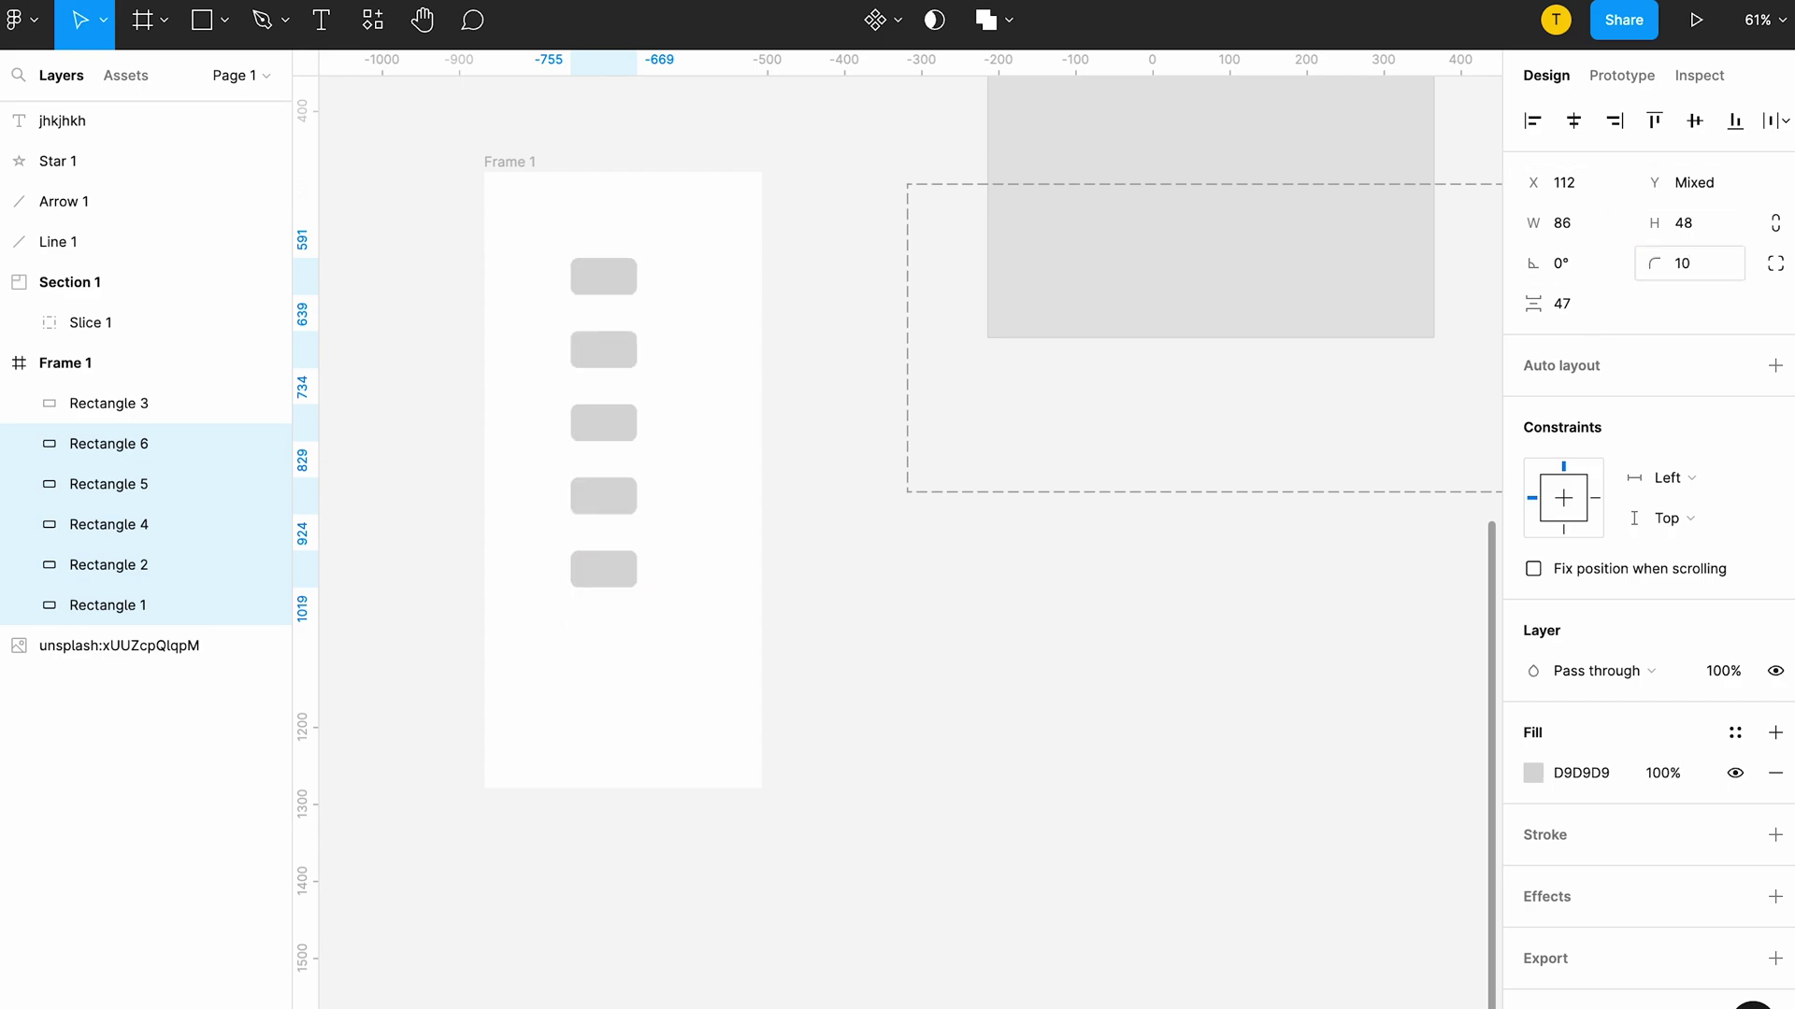
key(1)
key(0)
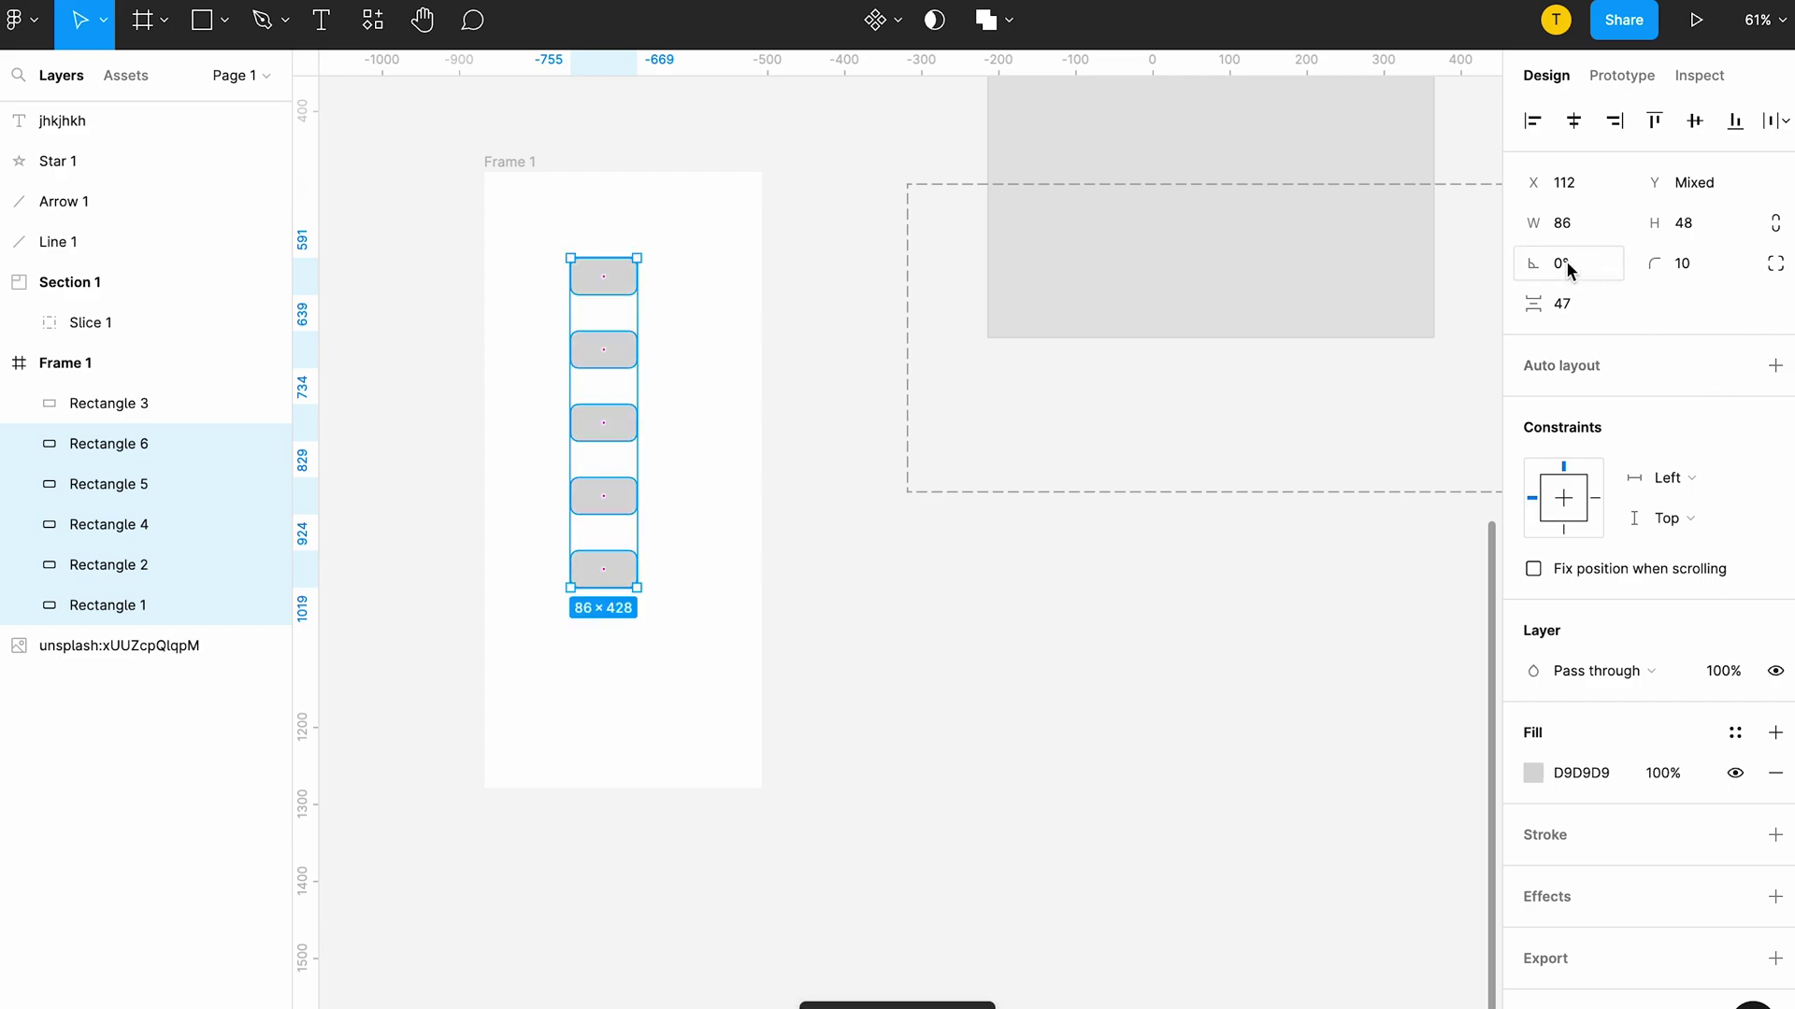
Step: Tilt the rectangles 20° and widen the spacing between them to 40
click(1567, 263)
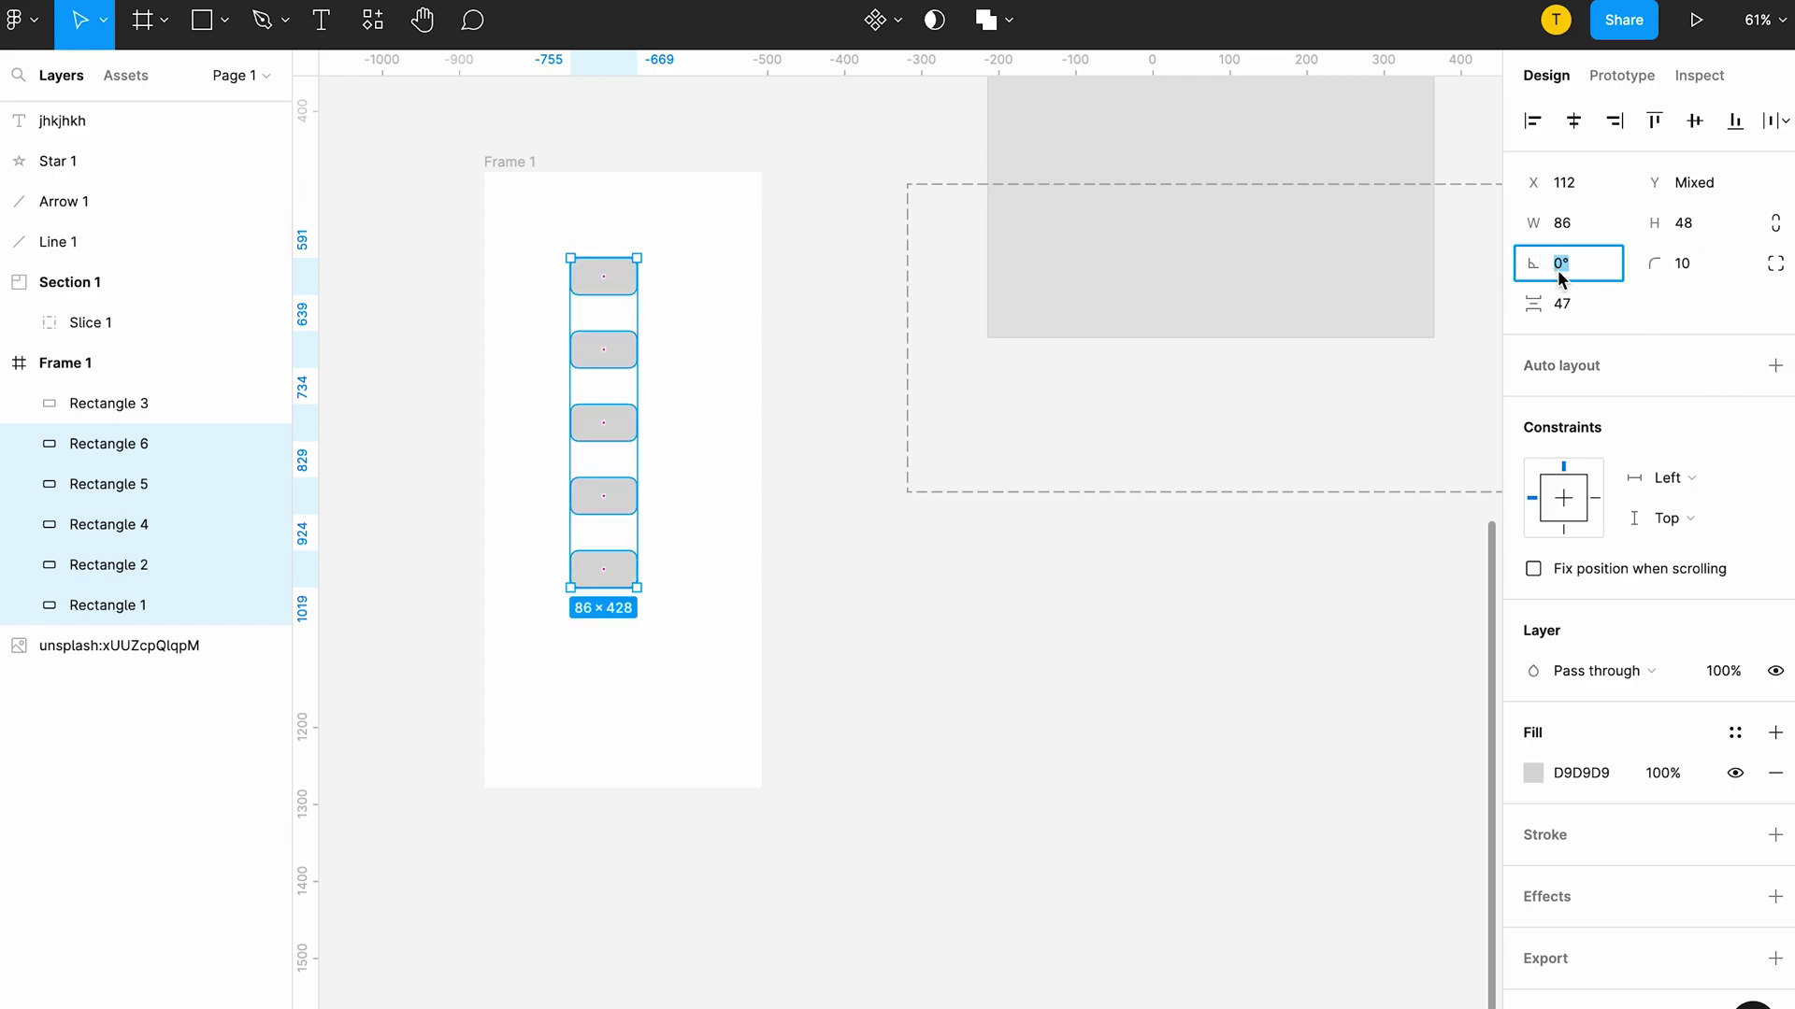
text(20)
key(Return)
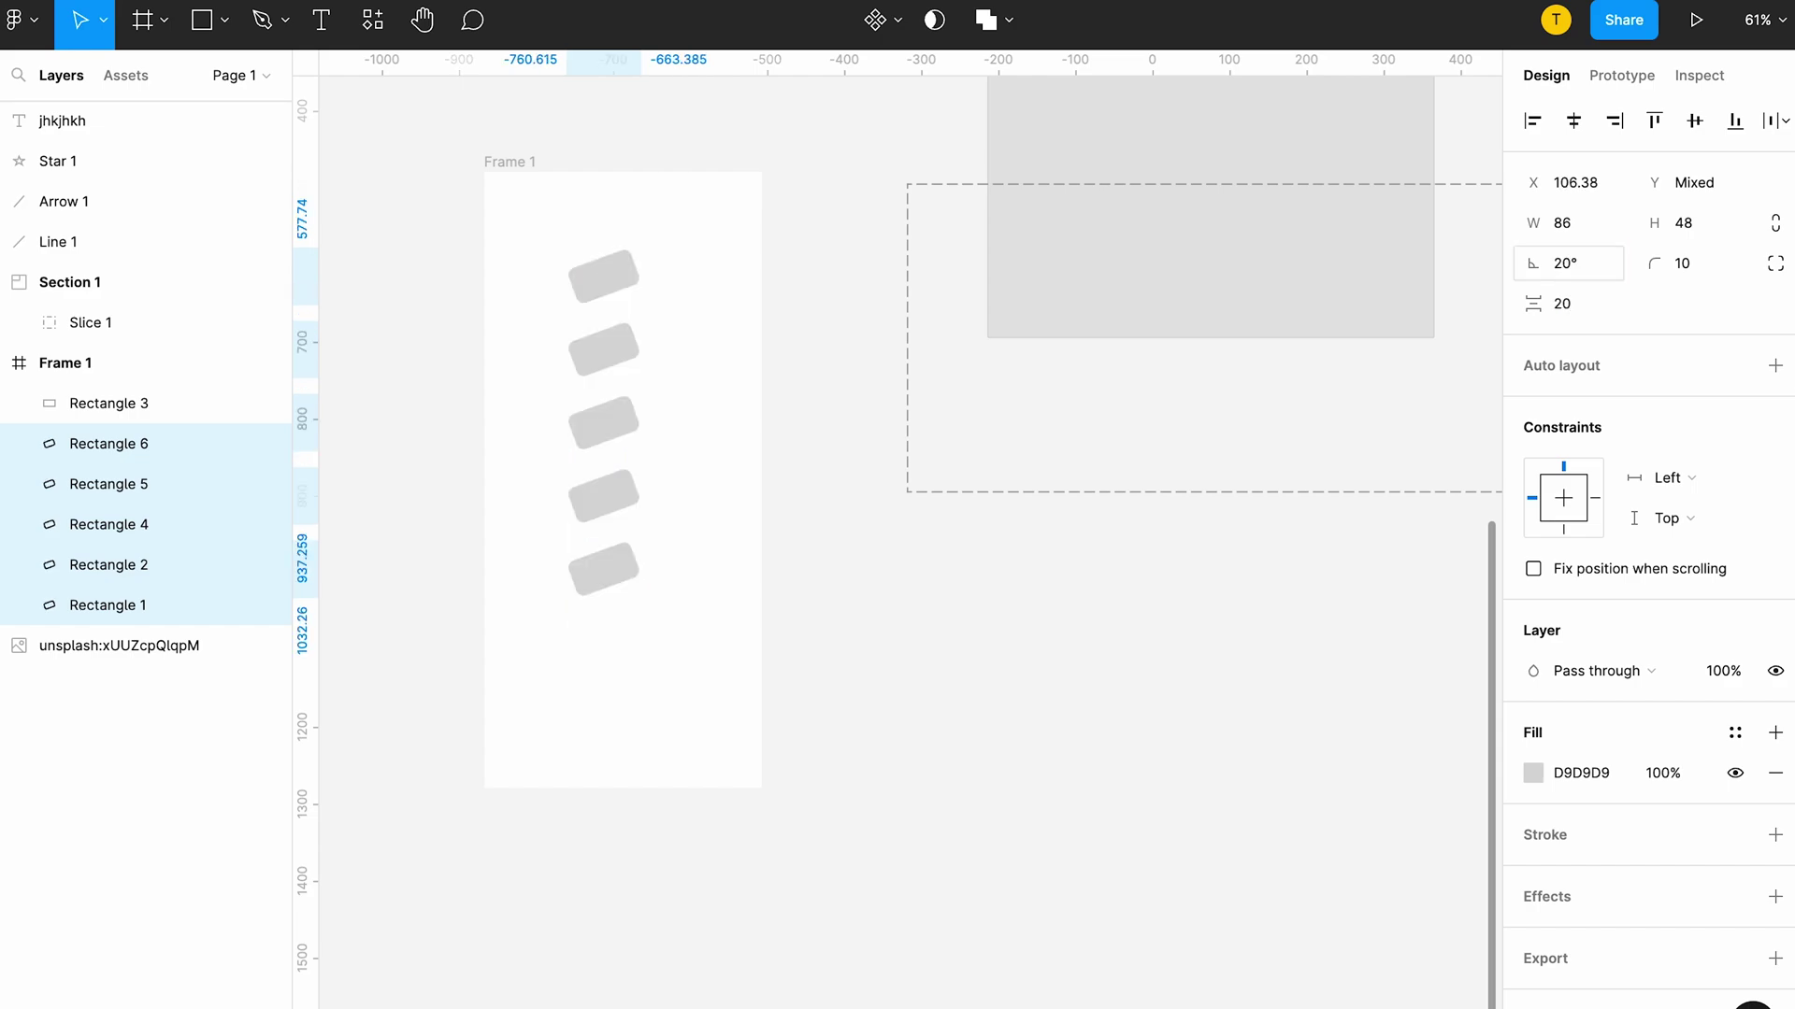
click(1567, 299)
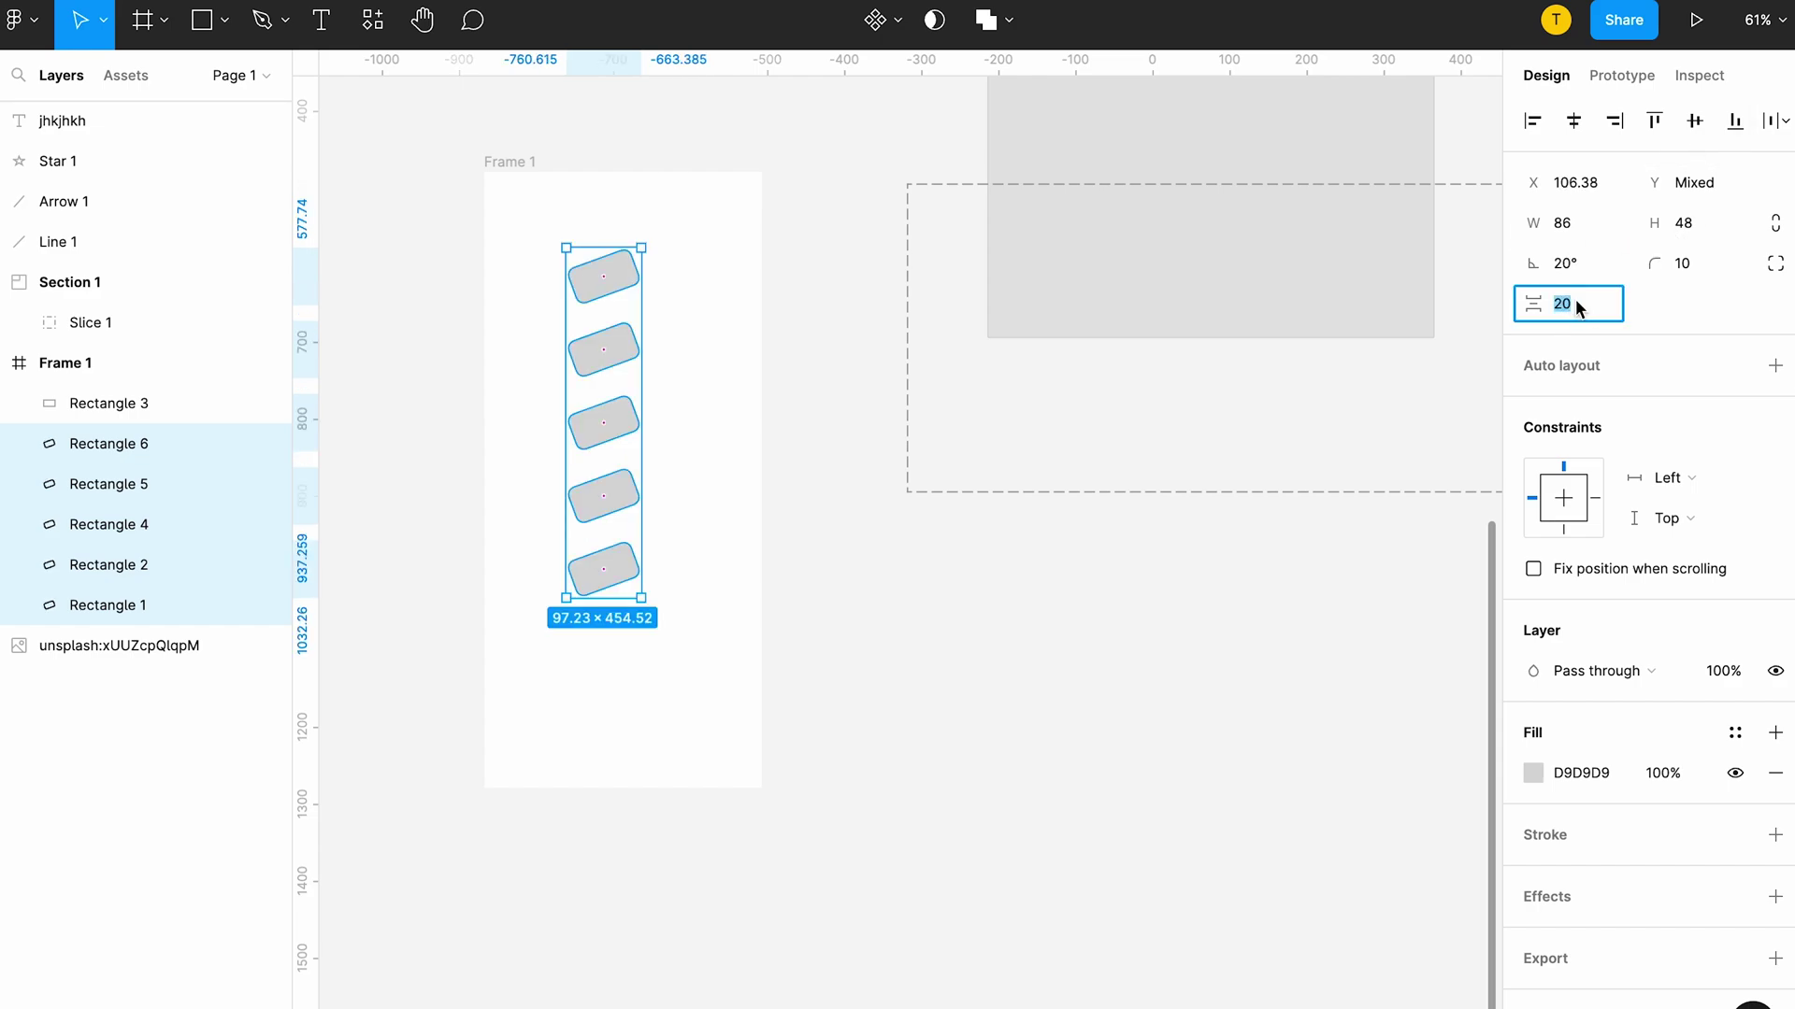
text(40)
key(Return)
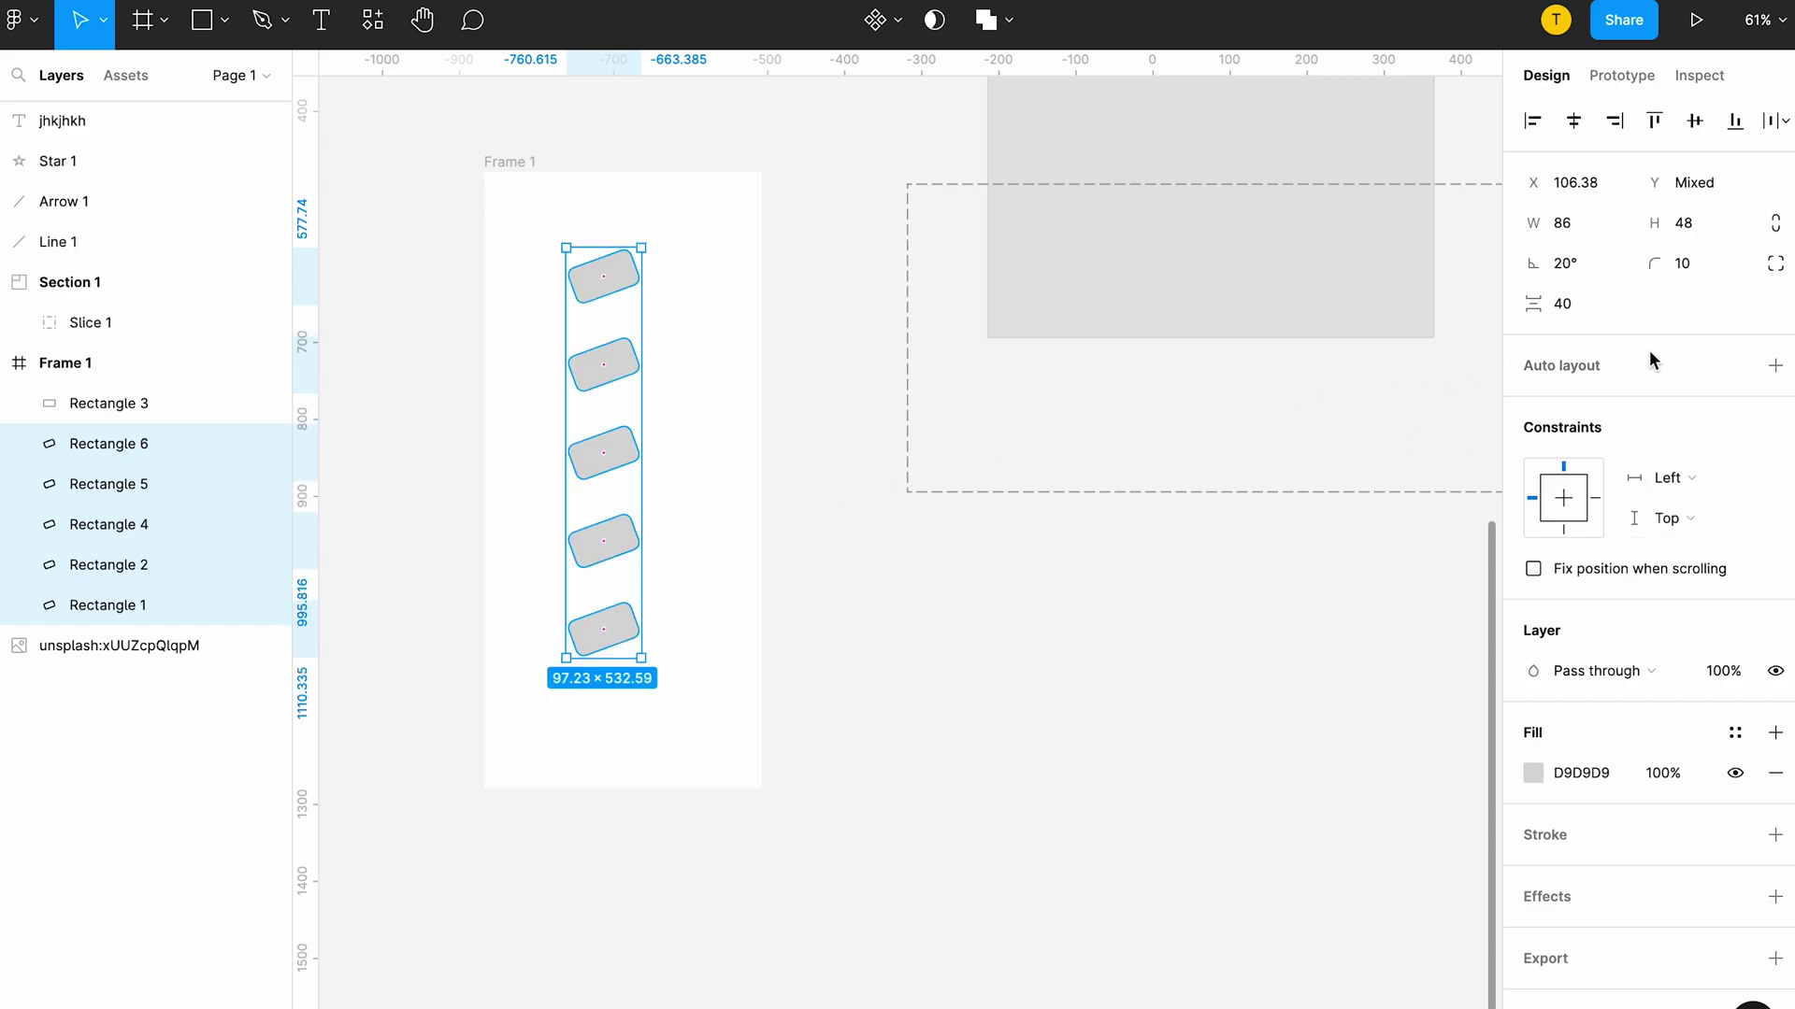
Step: Add auto layout with a 50 gap, then drag the gap handle down to 27
click(1776, 366)
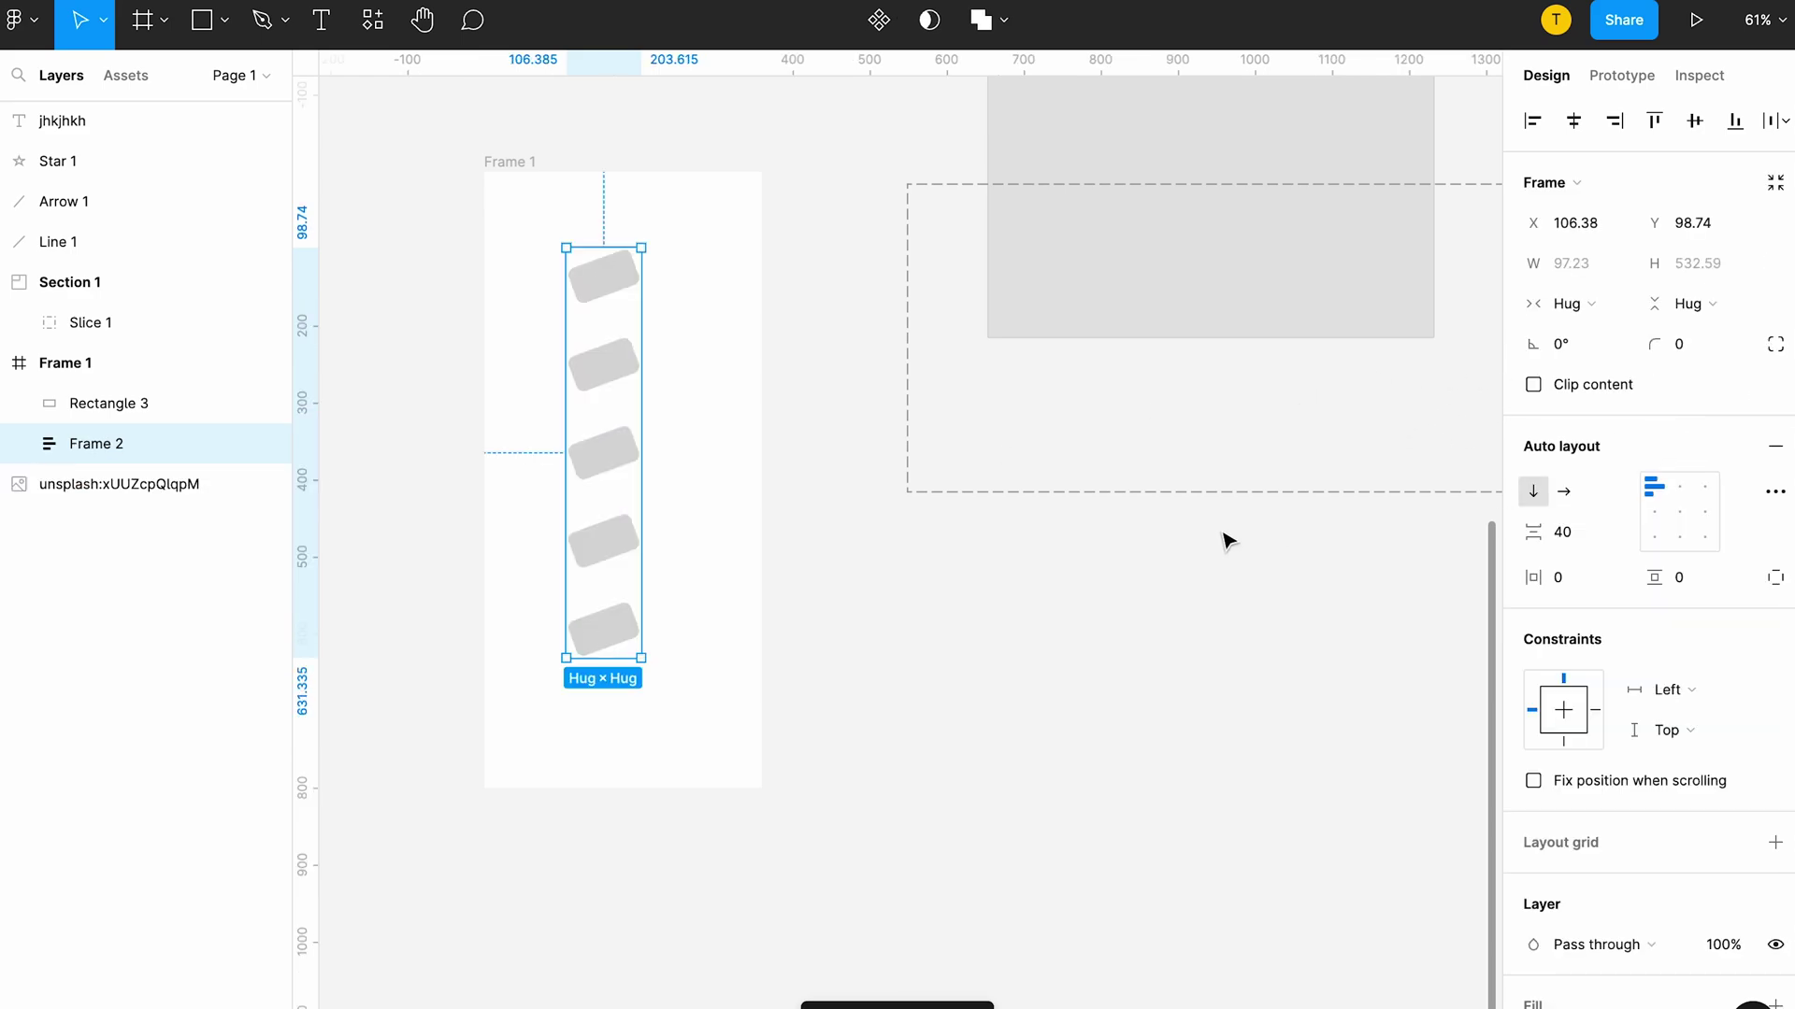
click(1563, 537)
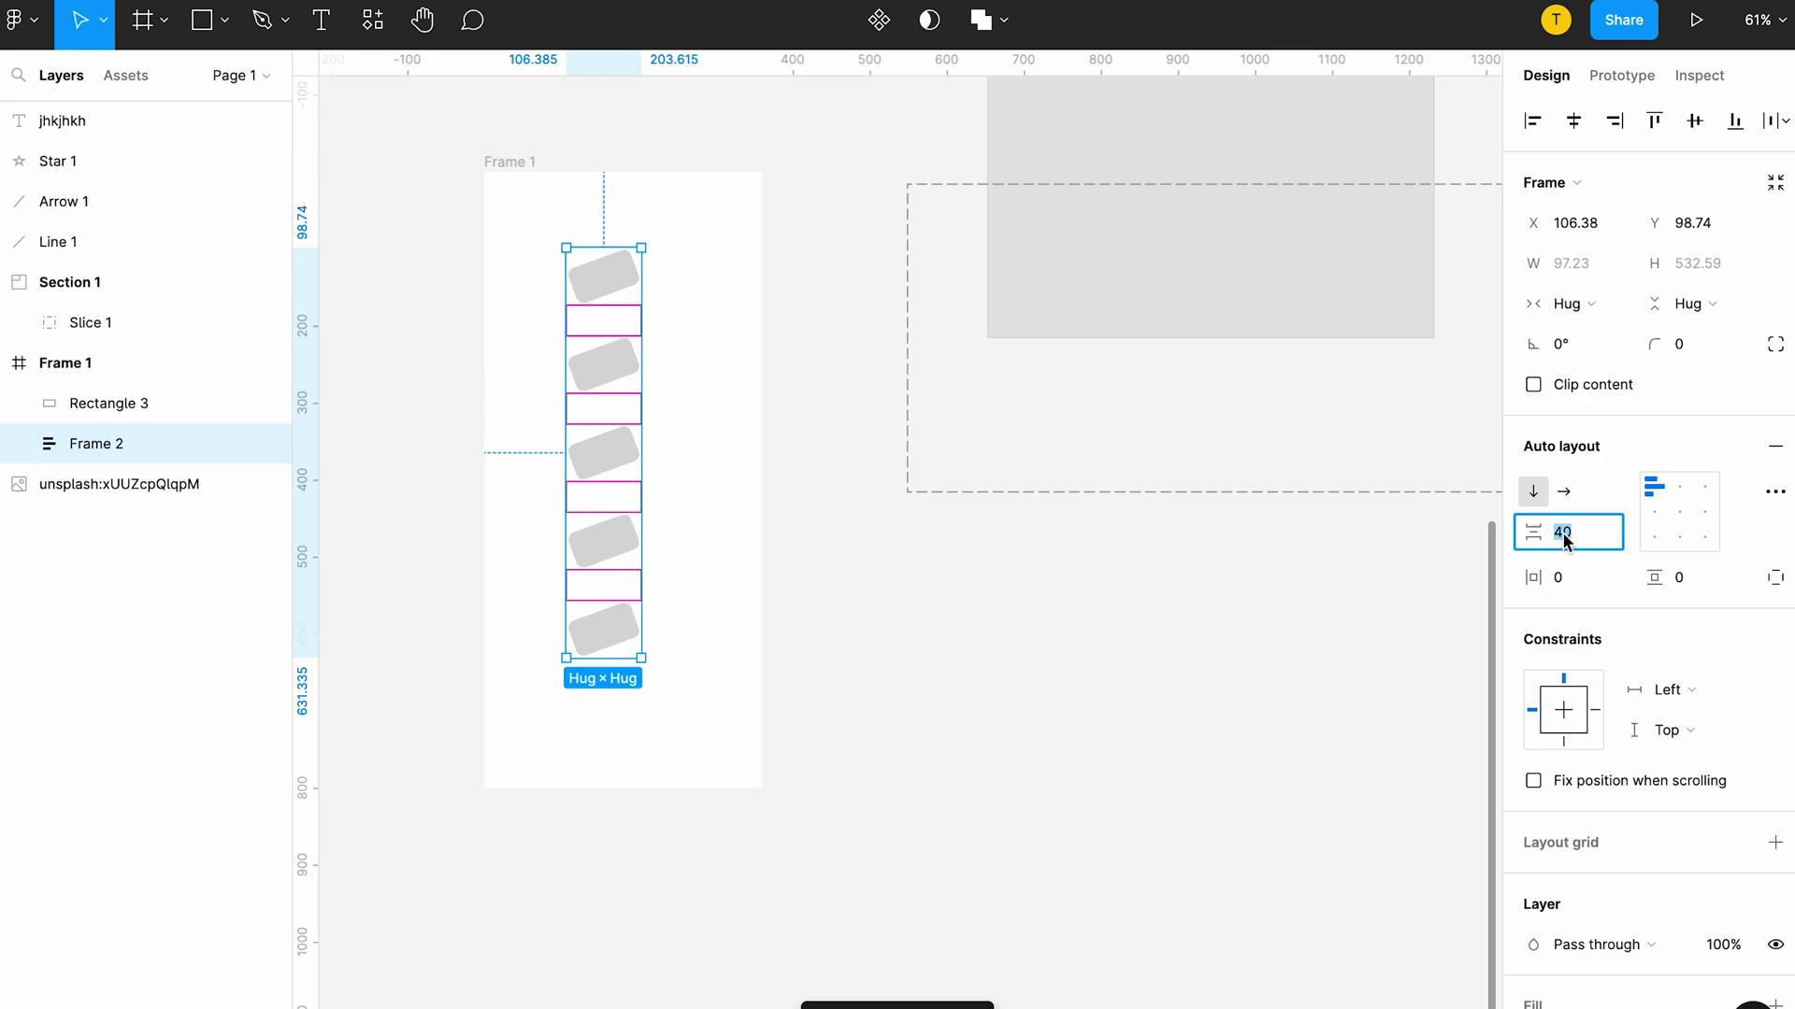
text(50)
key(Return)
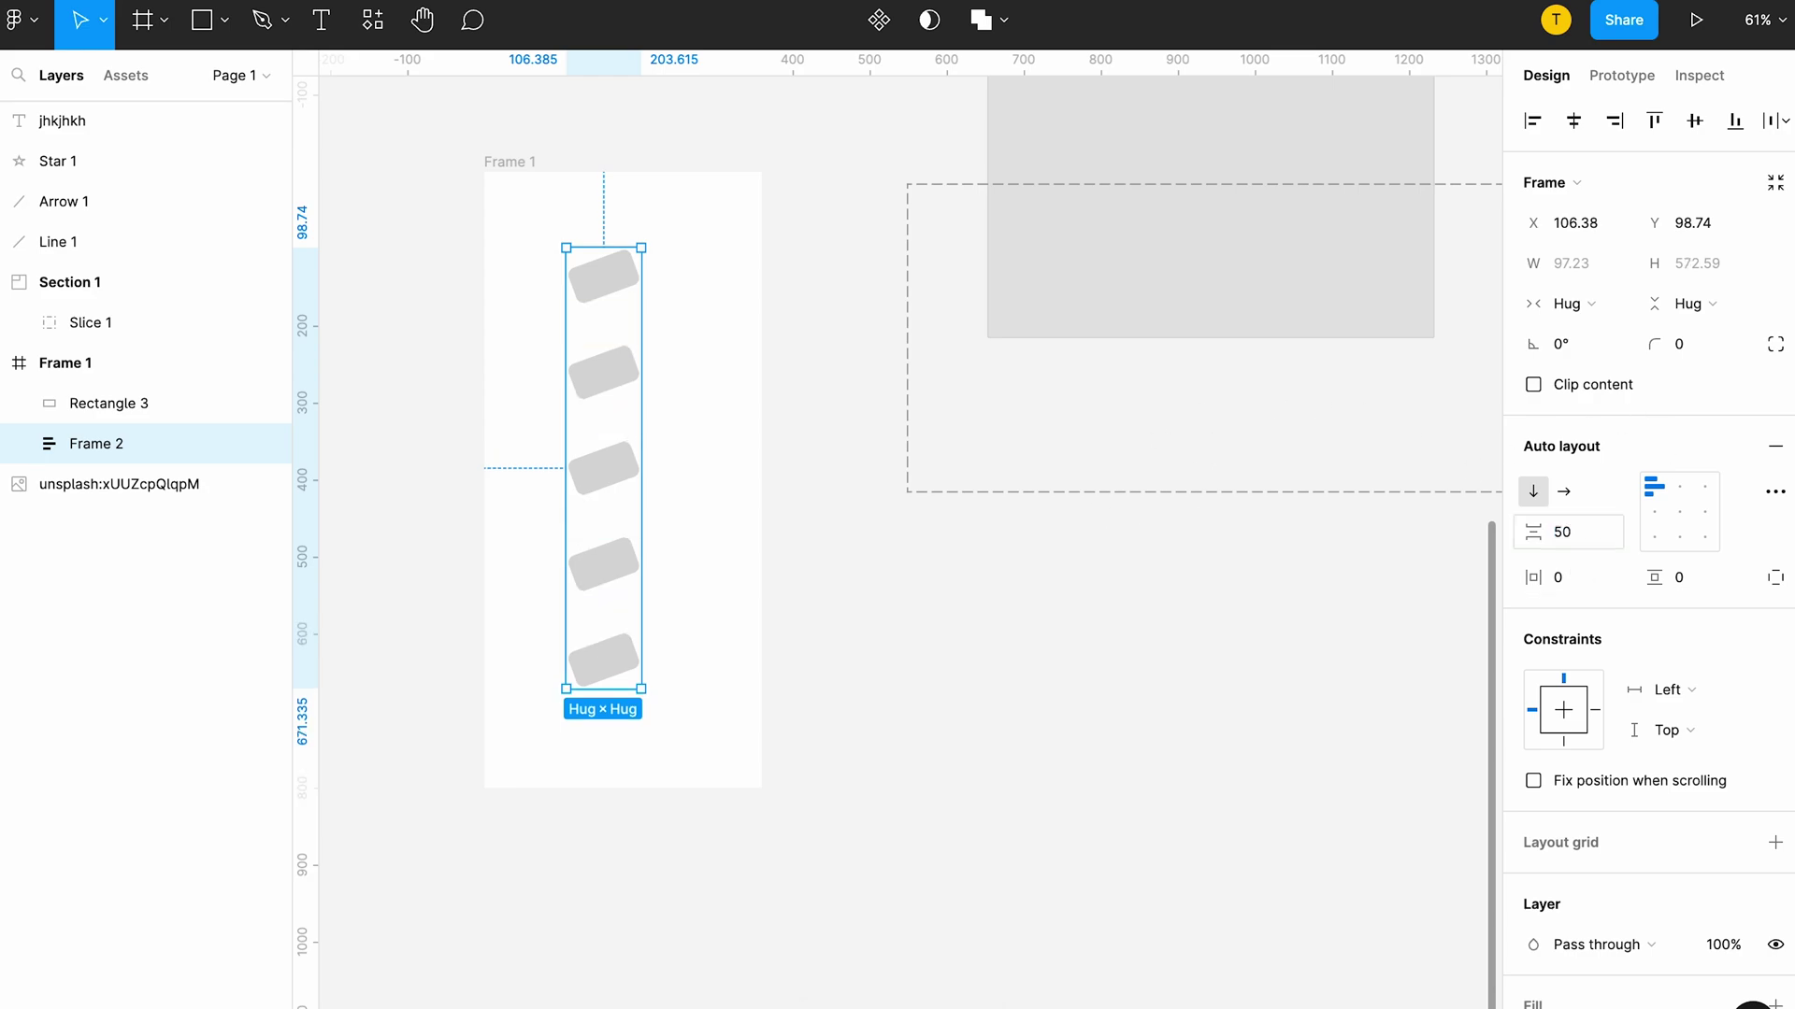
drag(600, 421, 602, 396)
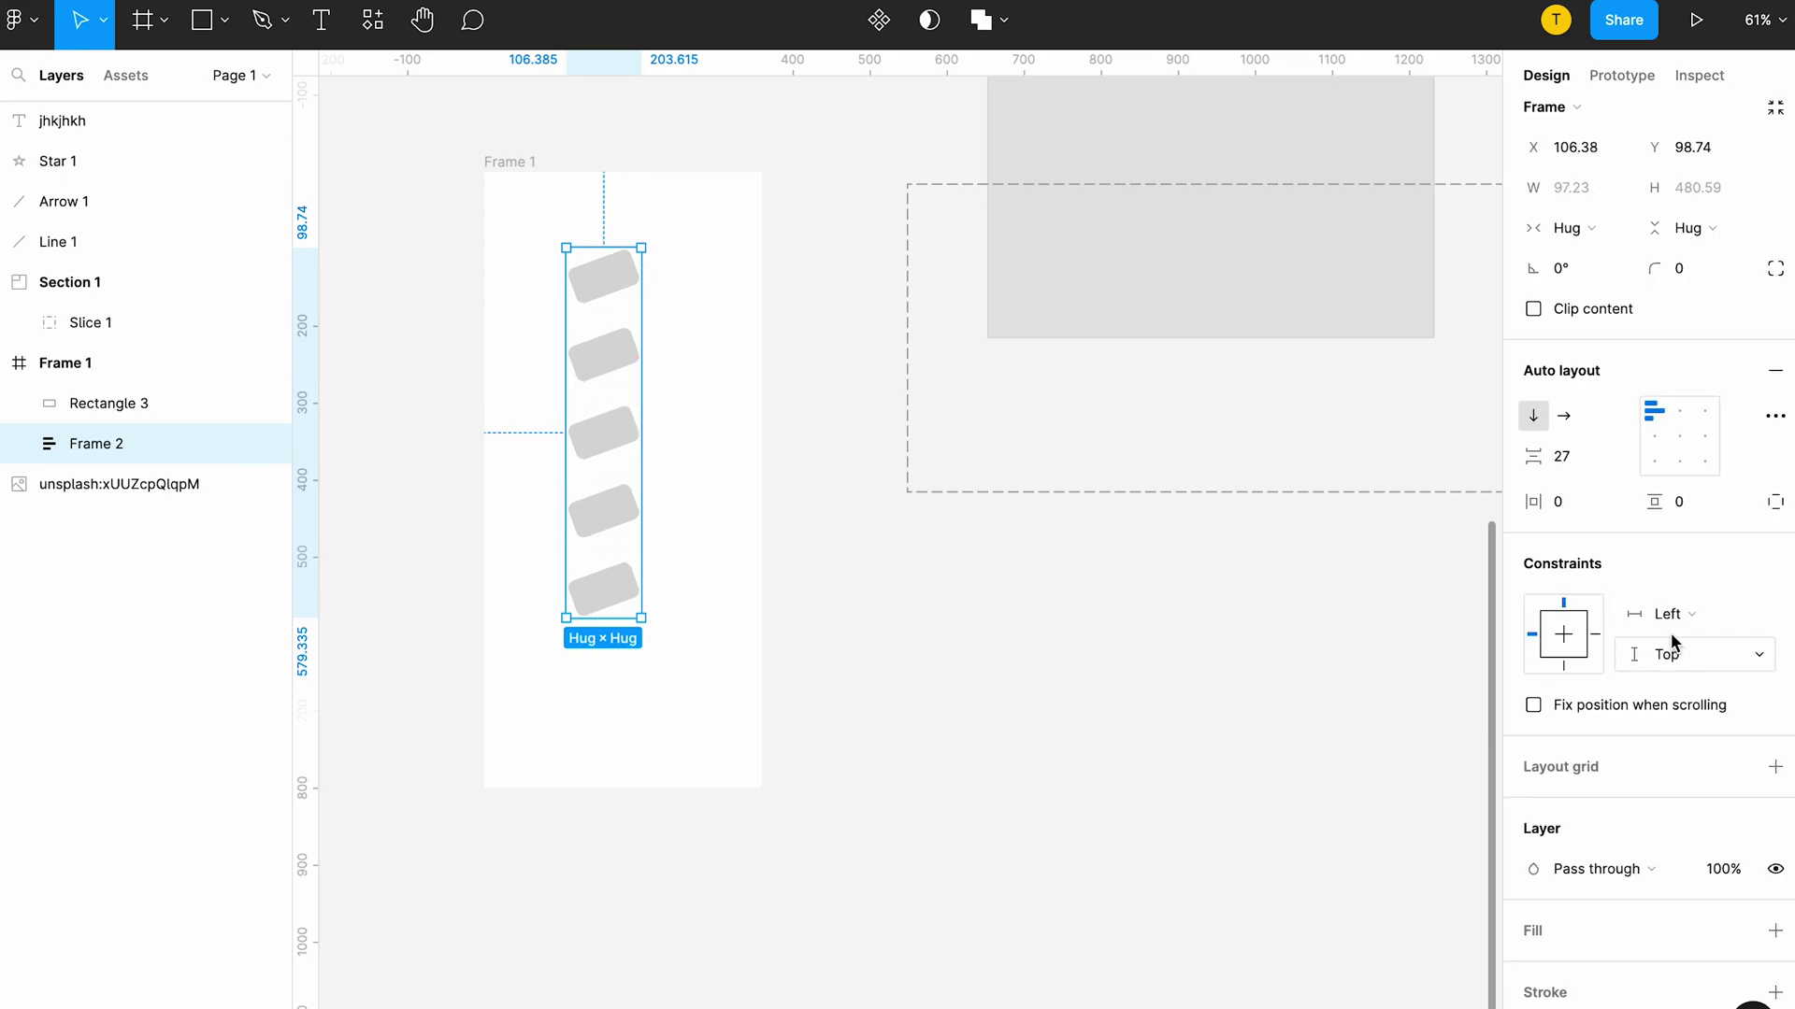
scroll(1677, 683, down, 3)
scroll(1676, 683, down, 1)
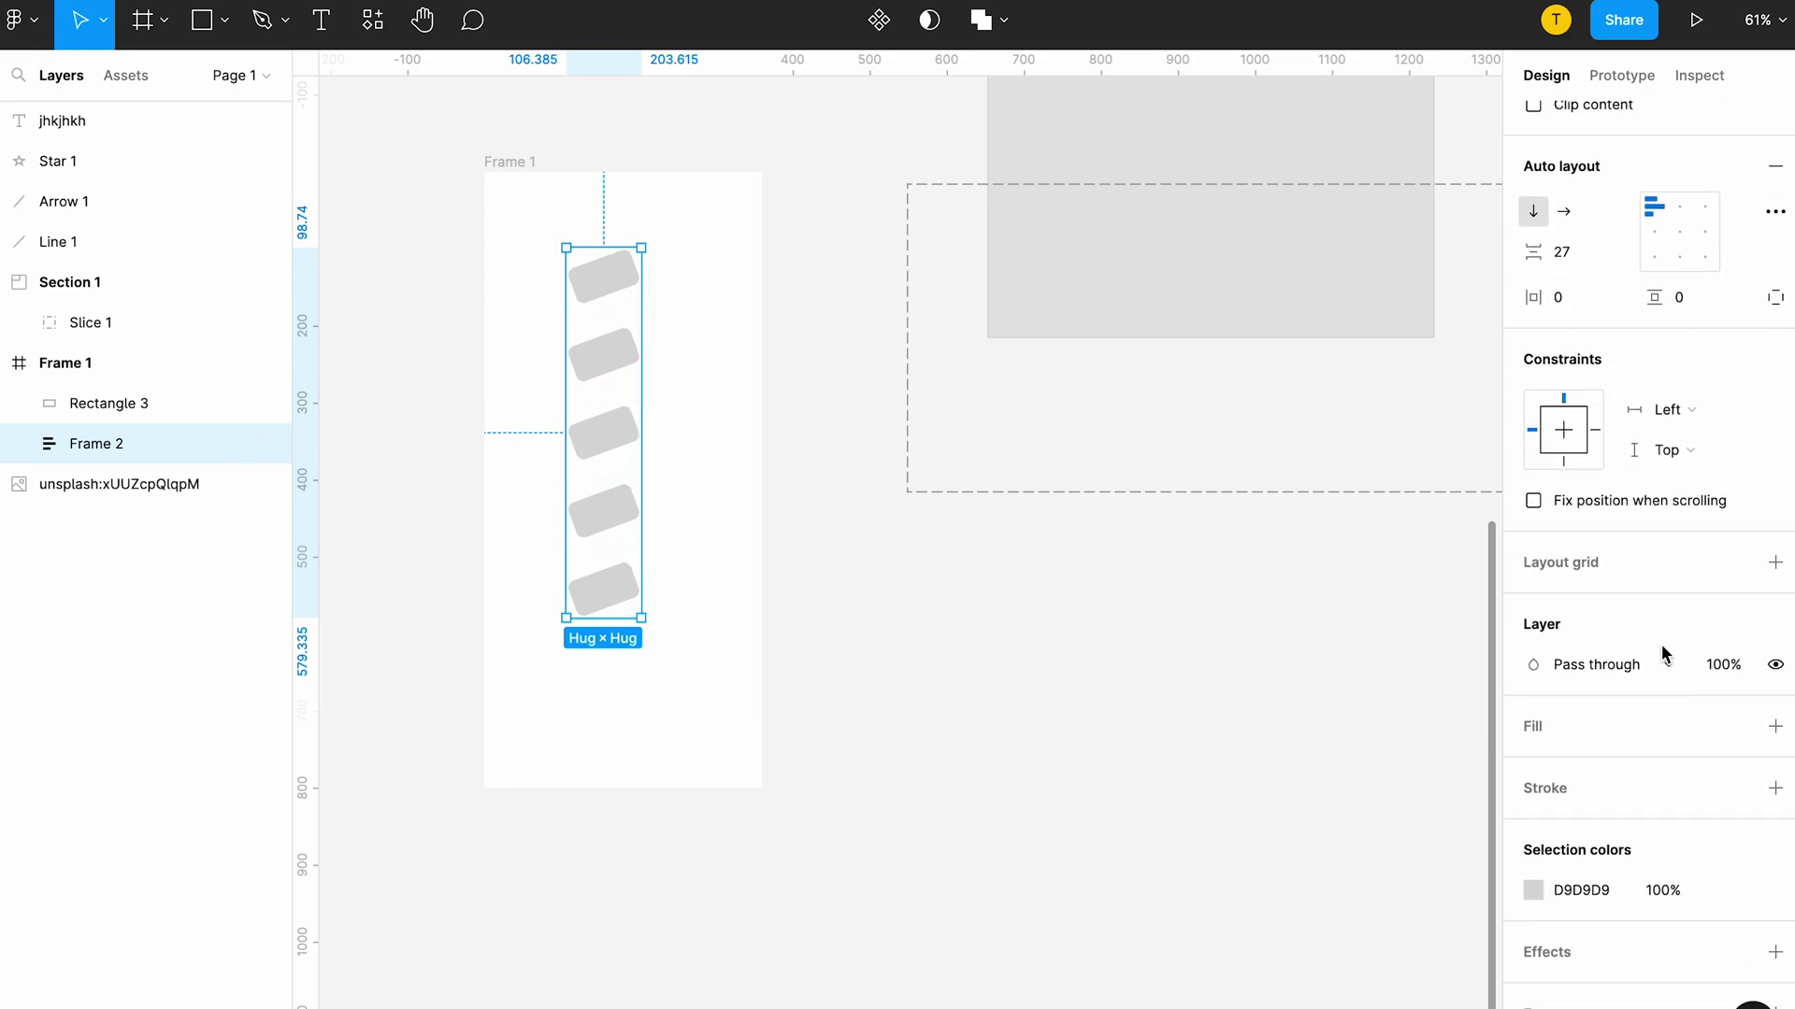
scroll(1661, 644, down, 1)
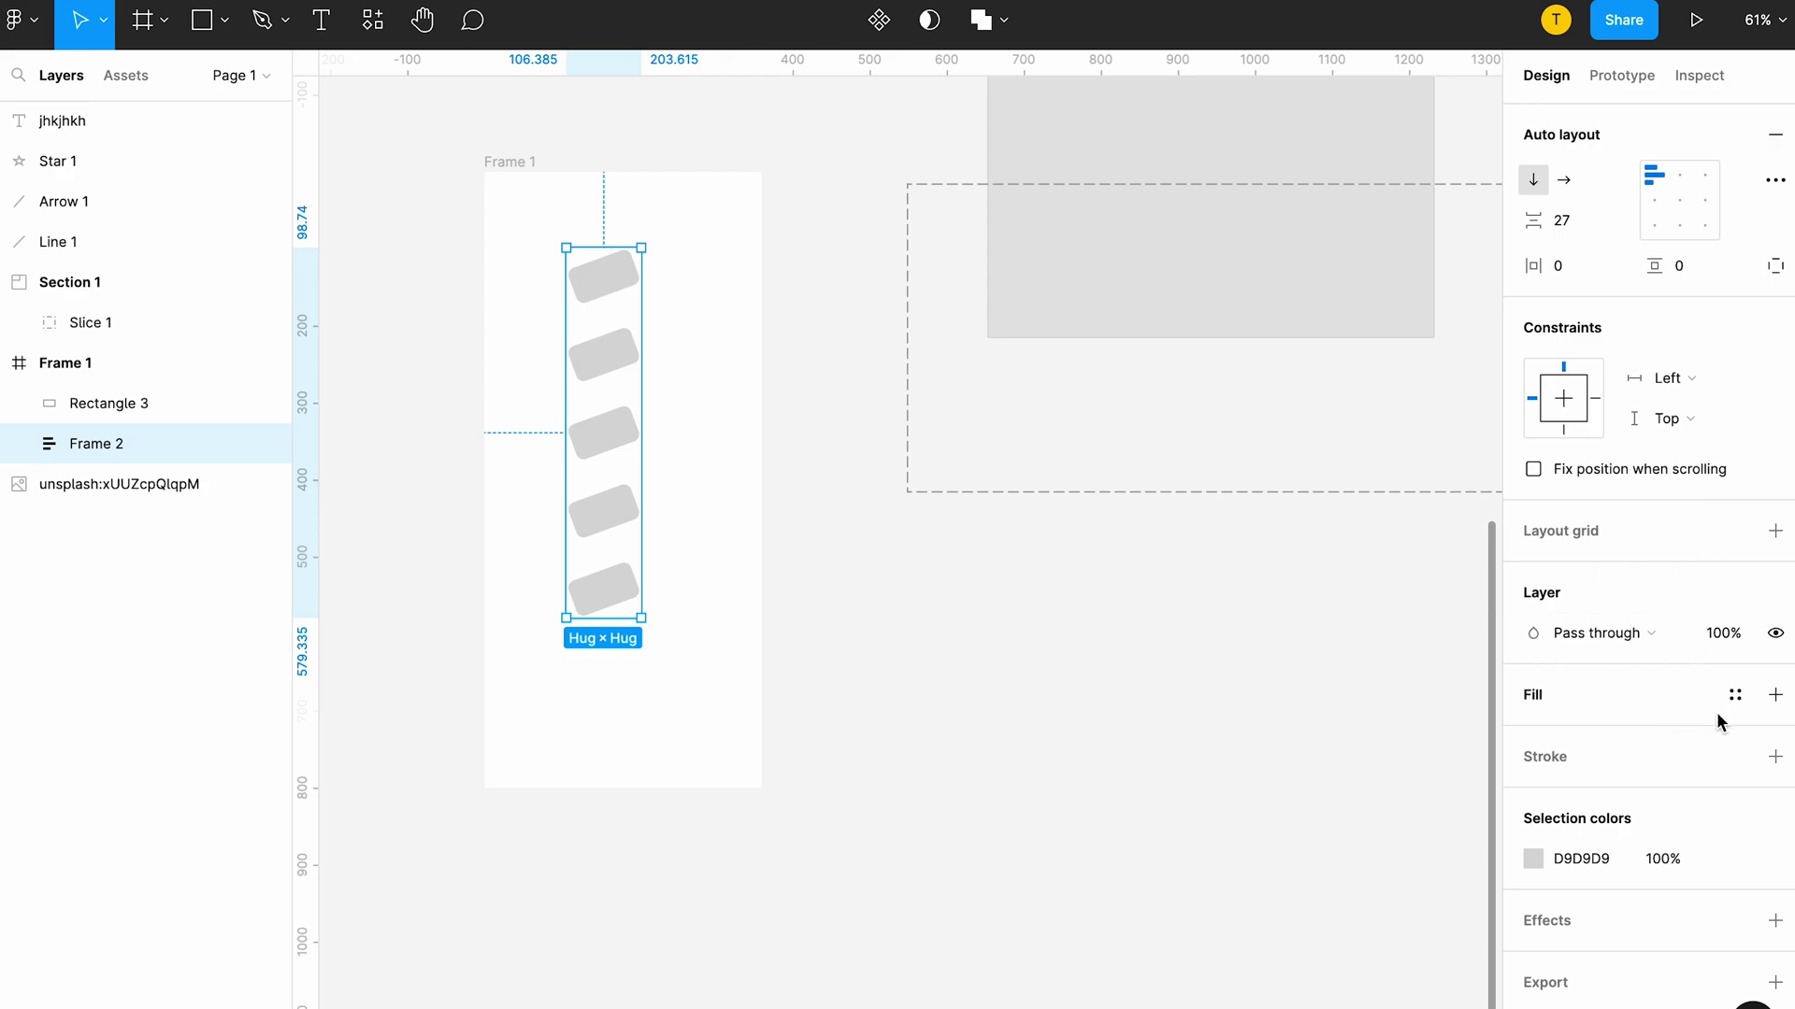
Step: Add a fill to the tilted rectangles and make it pink
mouse_move(1647, 726)
click(1770, 699)
click(1533, 735)
mouse_move(1393, 589)
mouse_down()
mouse_move(1390, 453)
mouse_move(1353, 425)
mouse_up()
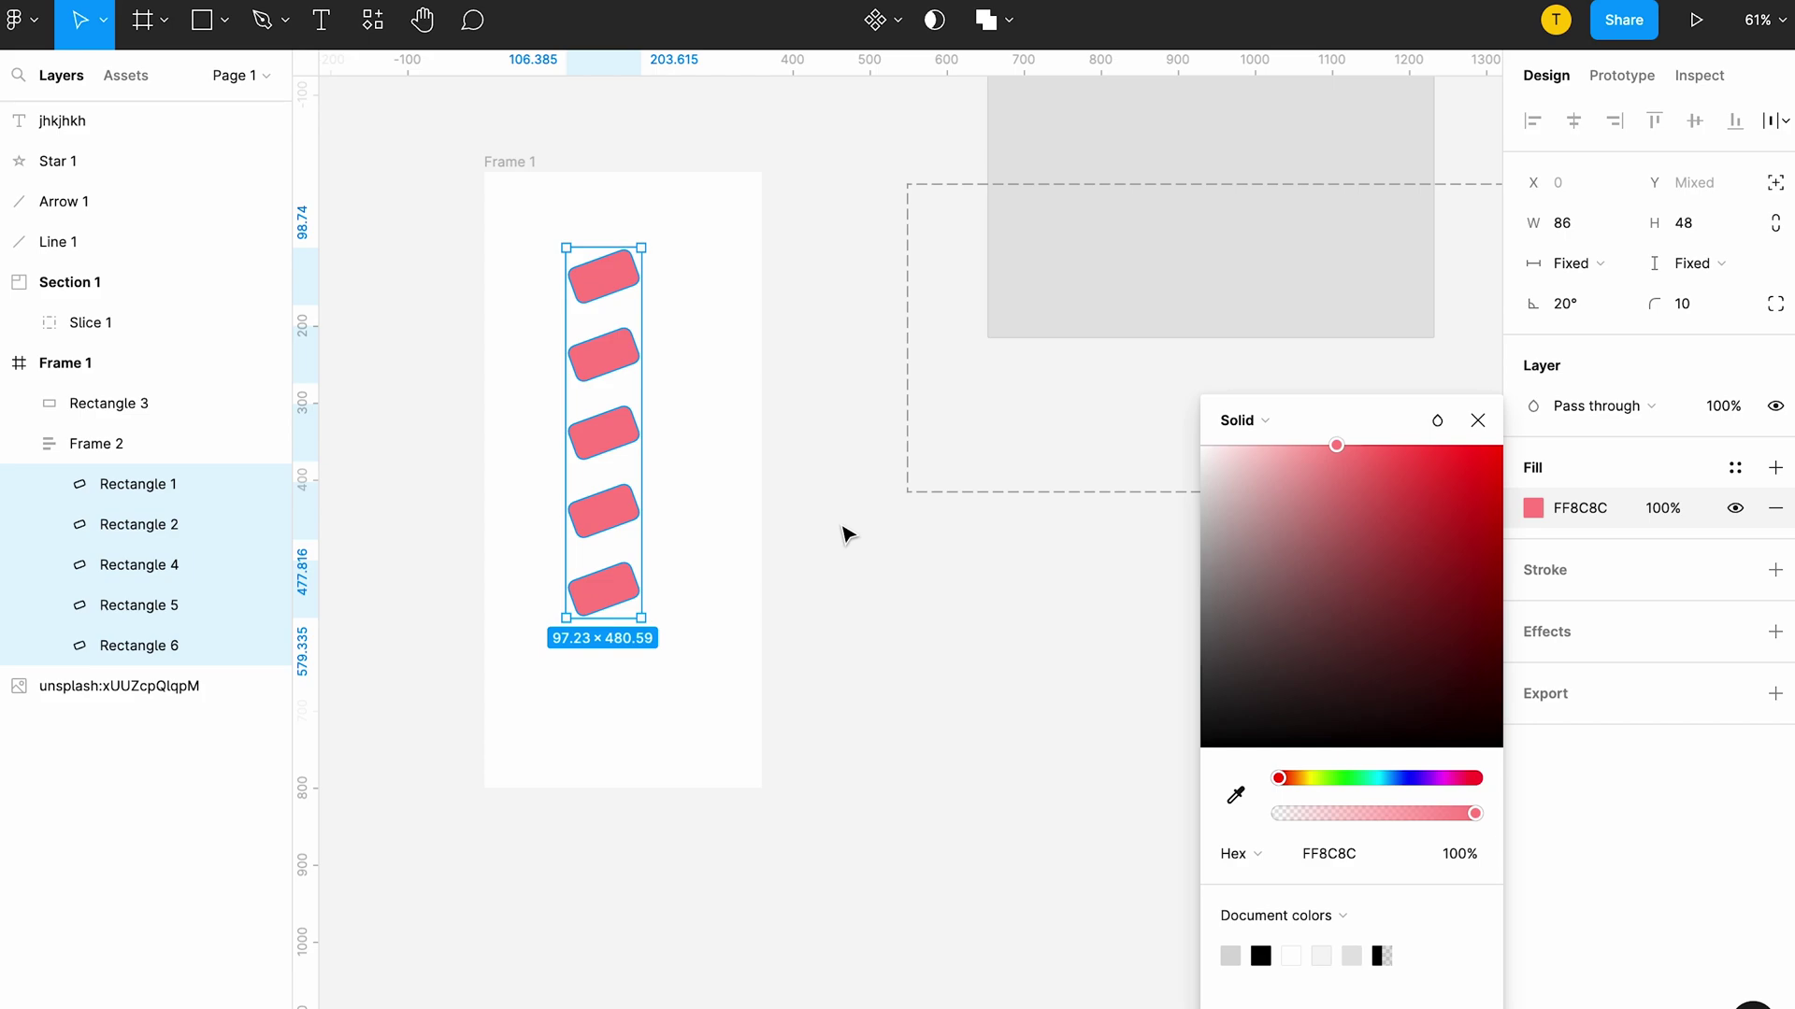
Step: Add a thin black stroke, switching its position to Outside and back to Inside
click(1573, 569)
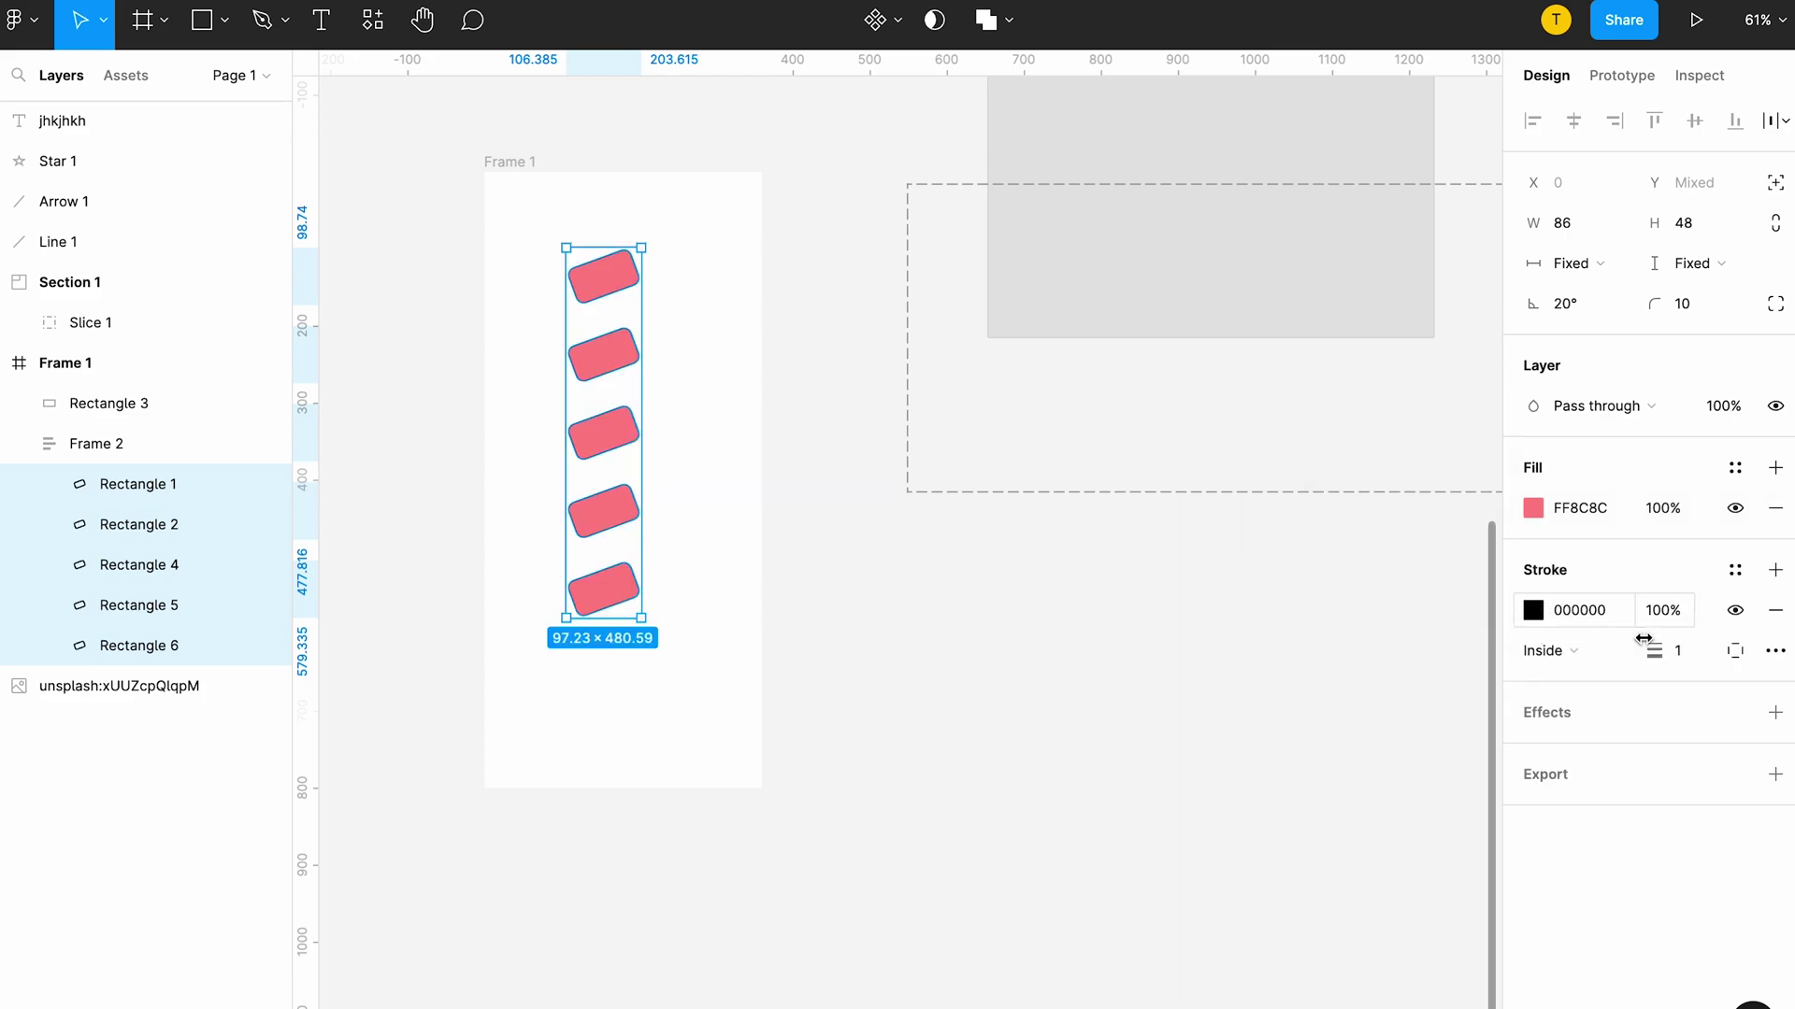
click(1697, 656)
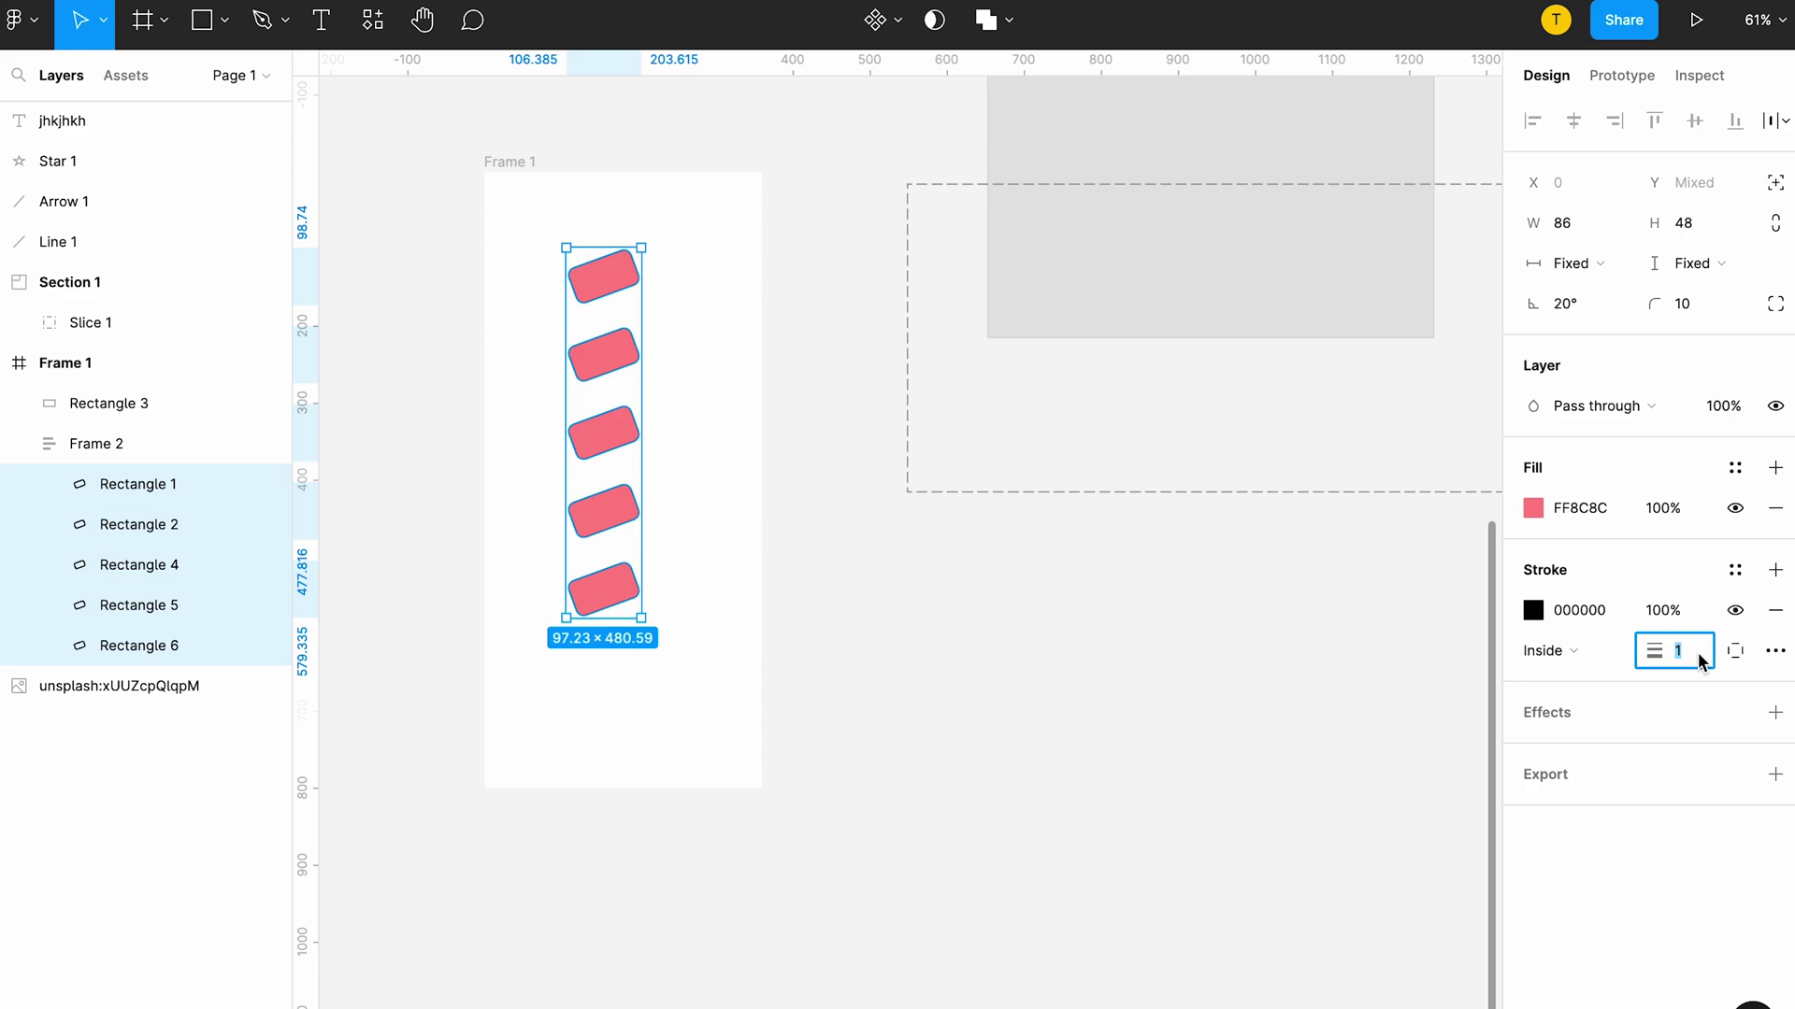
click(1573, 648)
click(1580, 683)
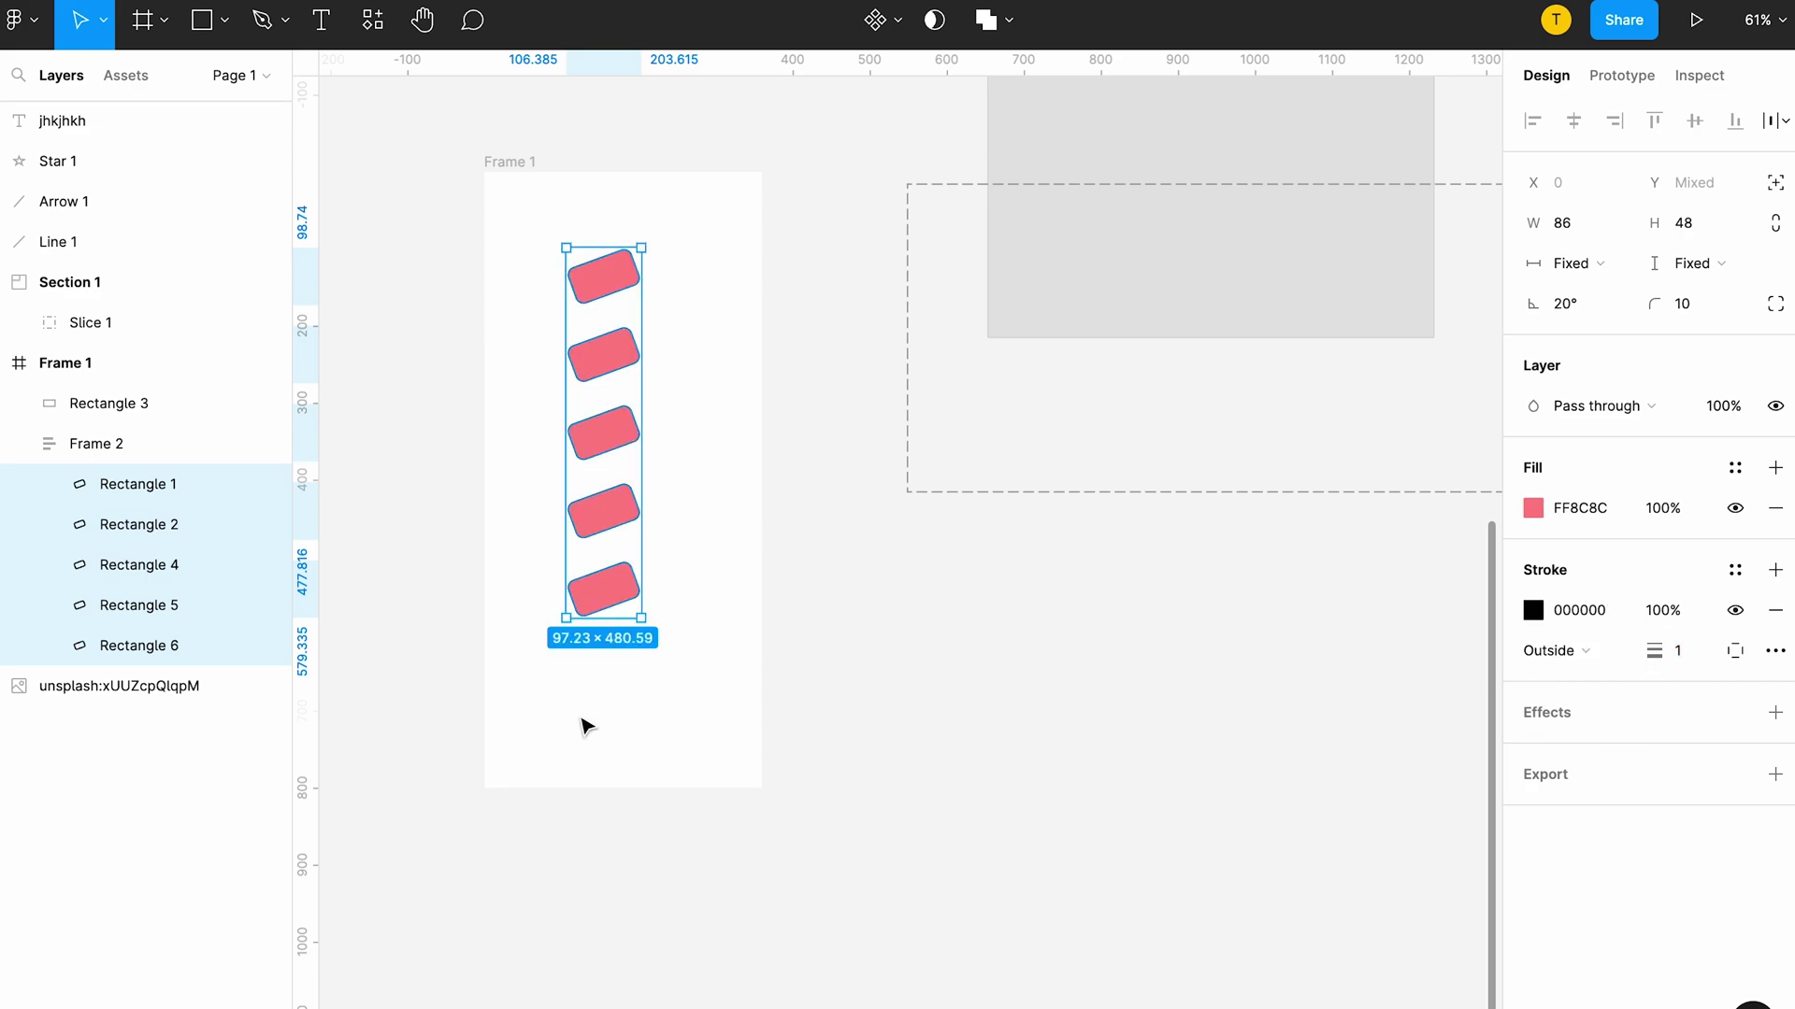
scroll(622, 509, up, 3)
scroll(540, 621, up, 4)
scroll(540, 621, up, 5)
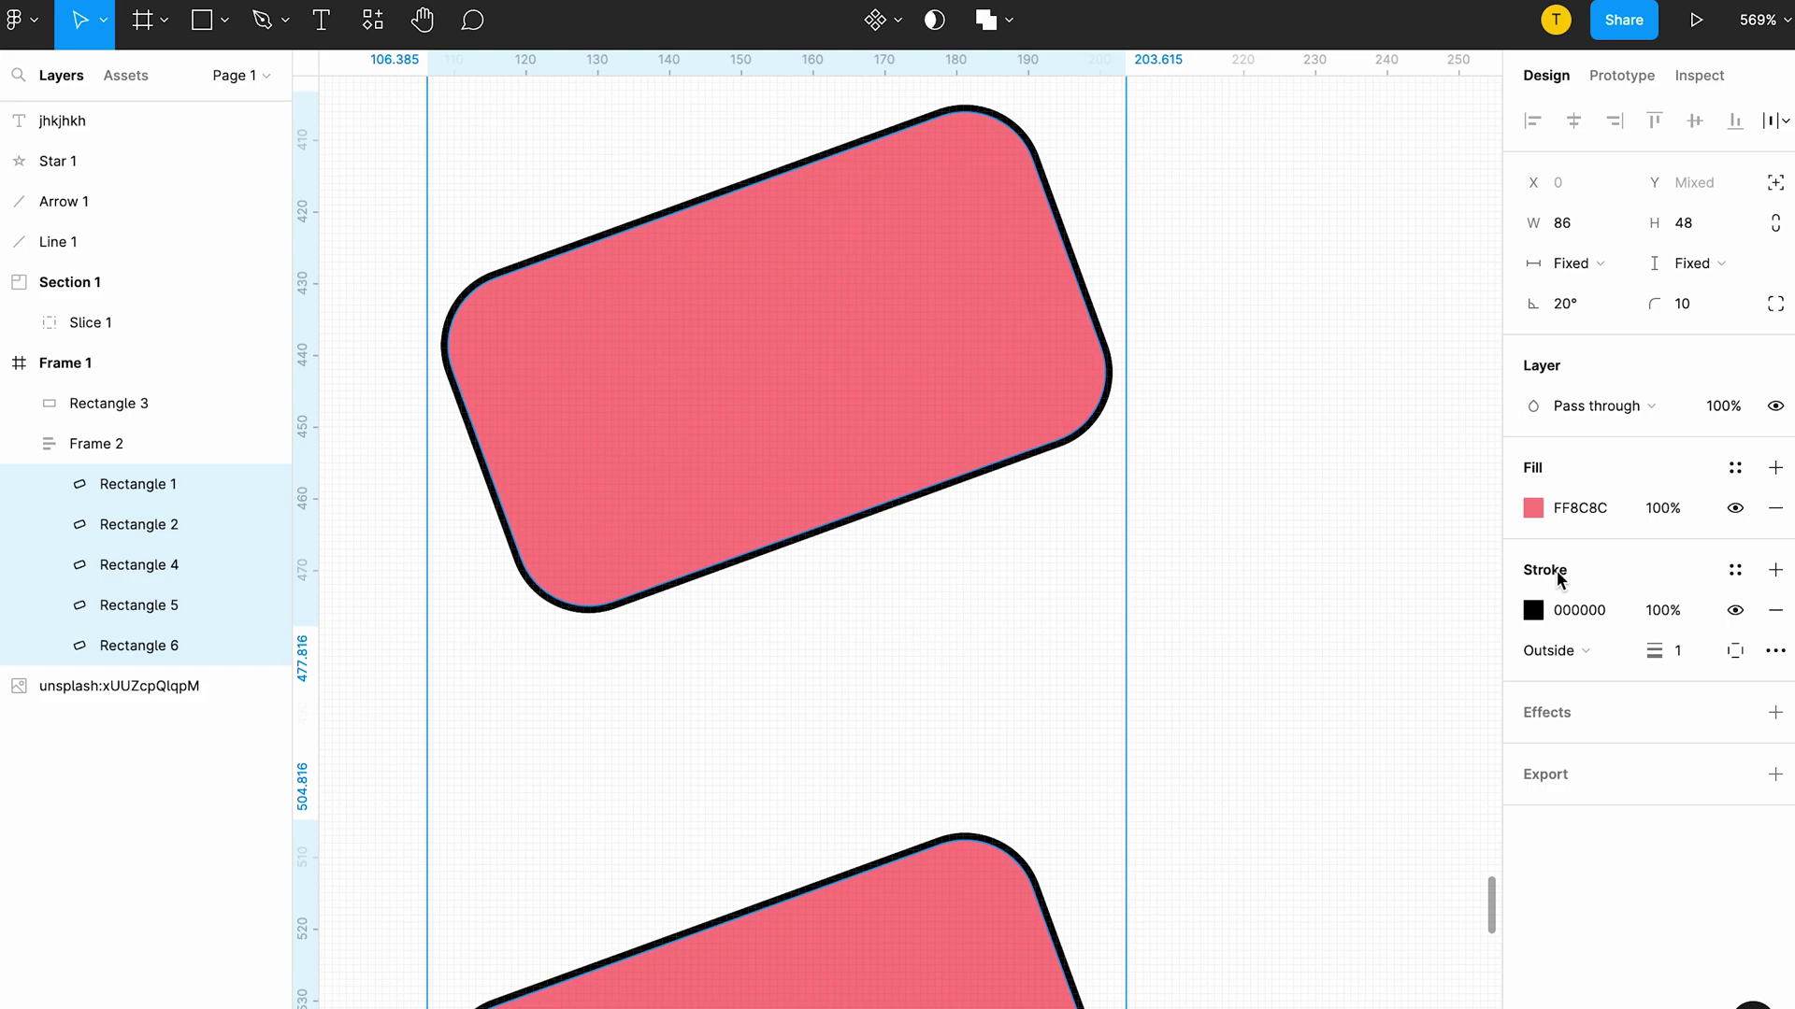
click(1577, 649)
click(1575, 620)
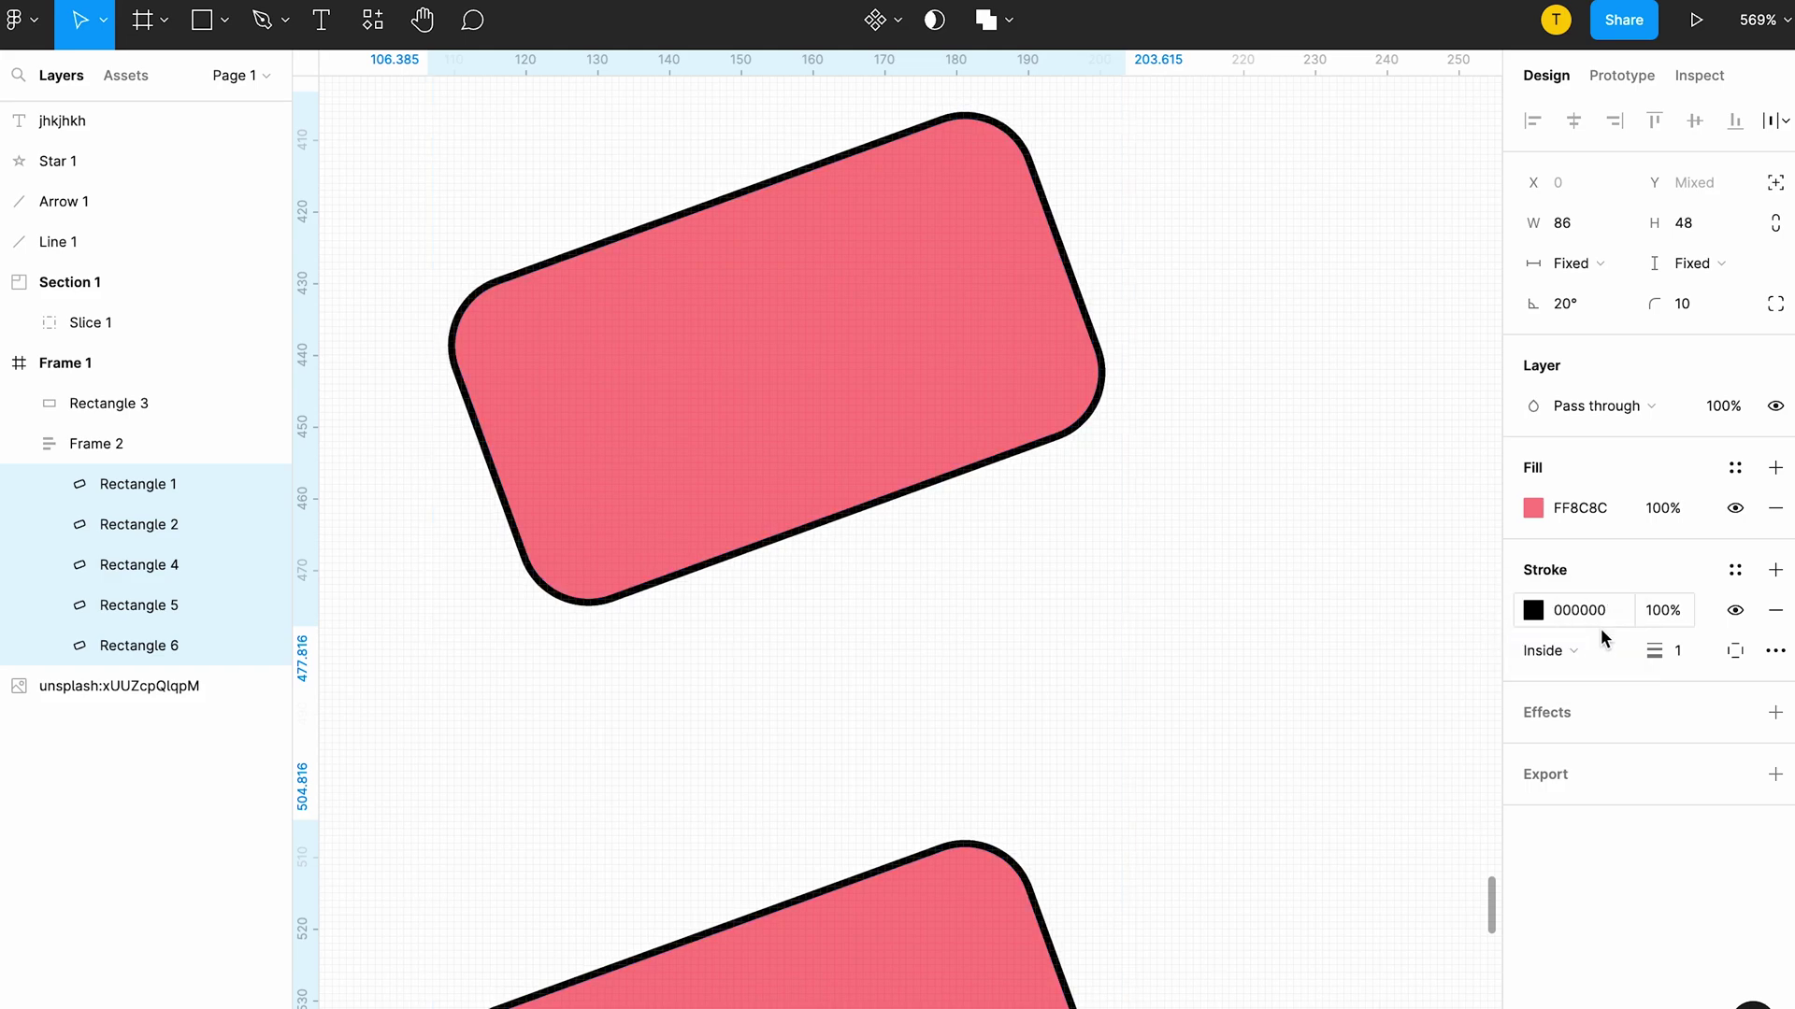
click(1575, 649)
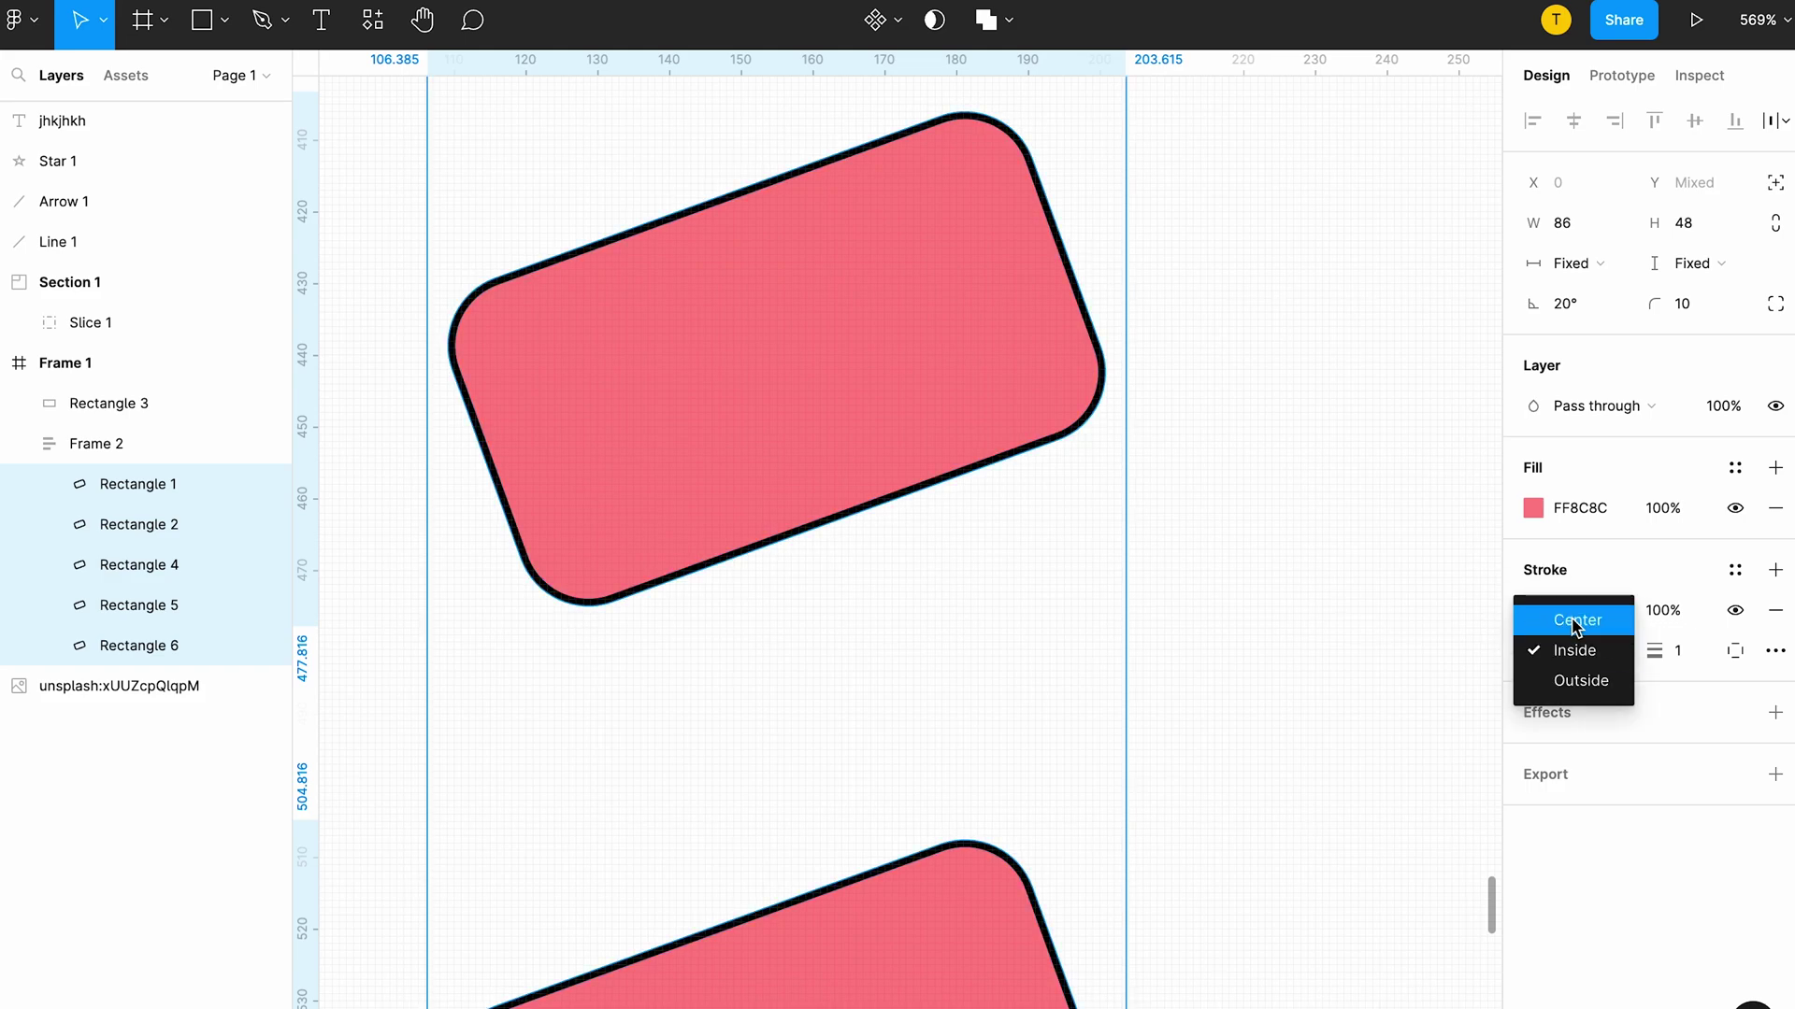
Step: Centre the stroke and place a 'Hat Bond' text label right of the rectangles
click(1573, 617)
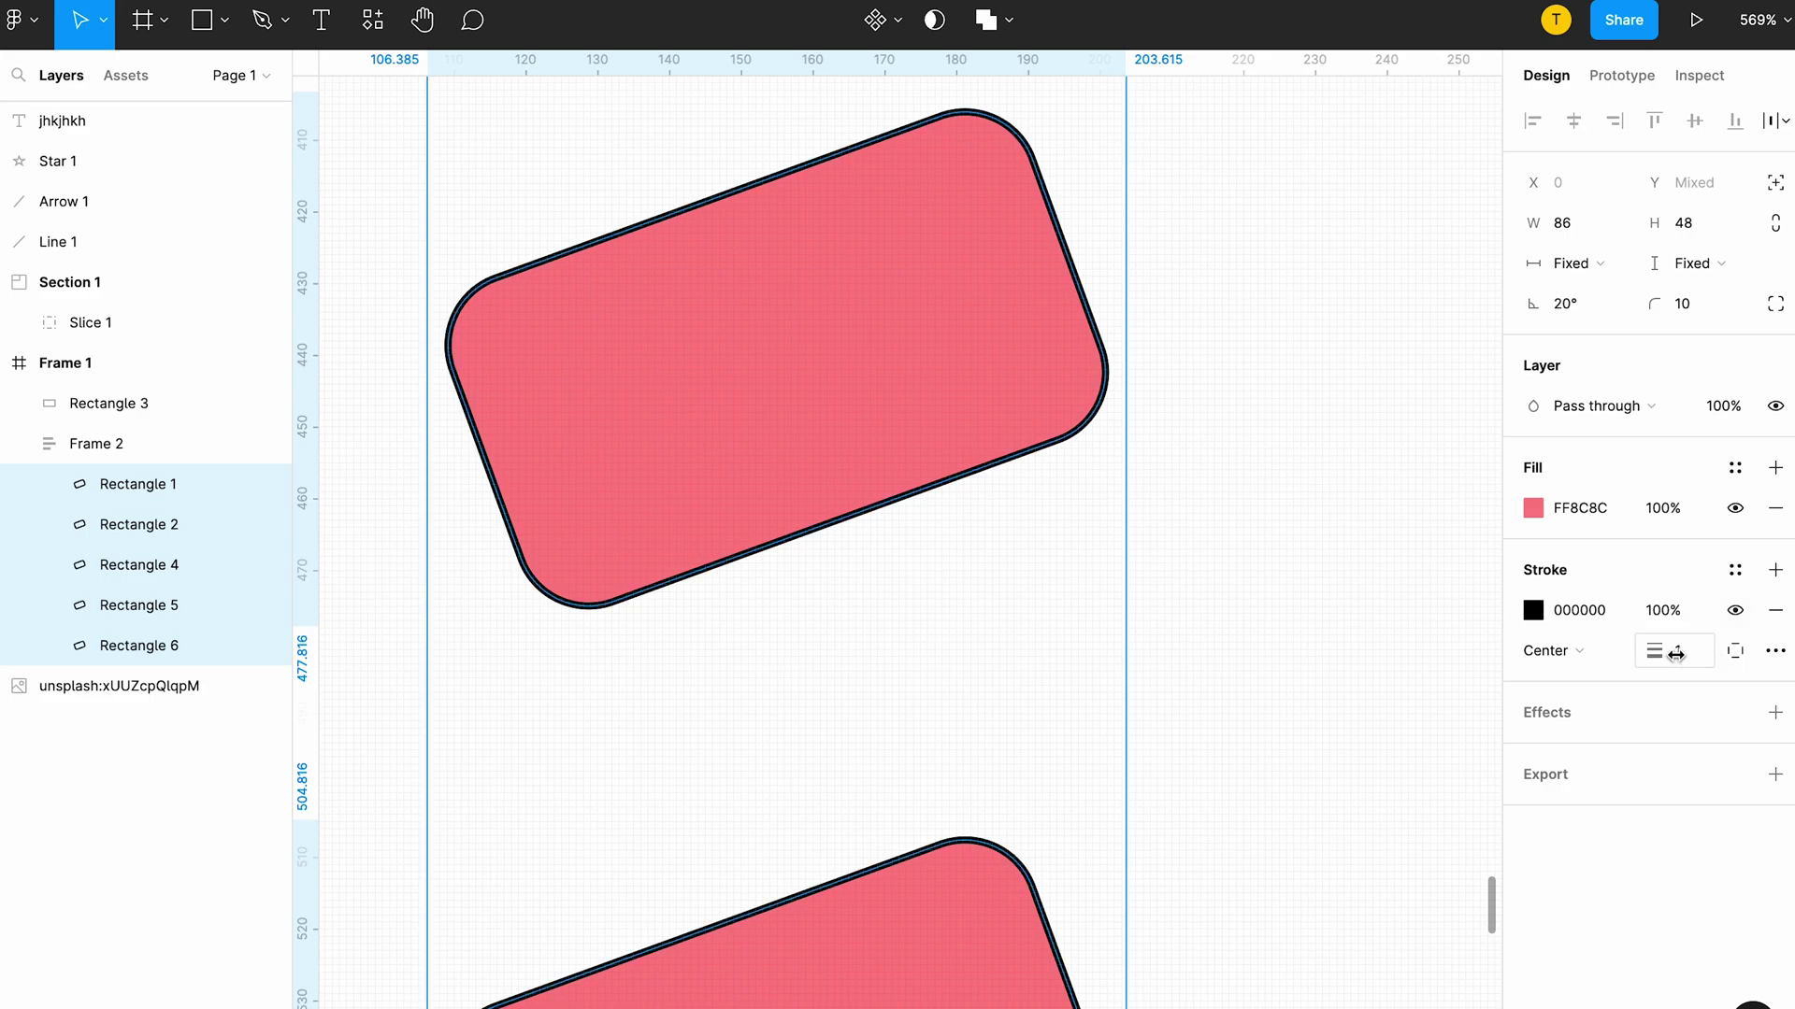
key(Escape)
scroll(981, 421, down, 5)
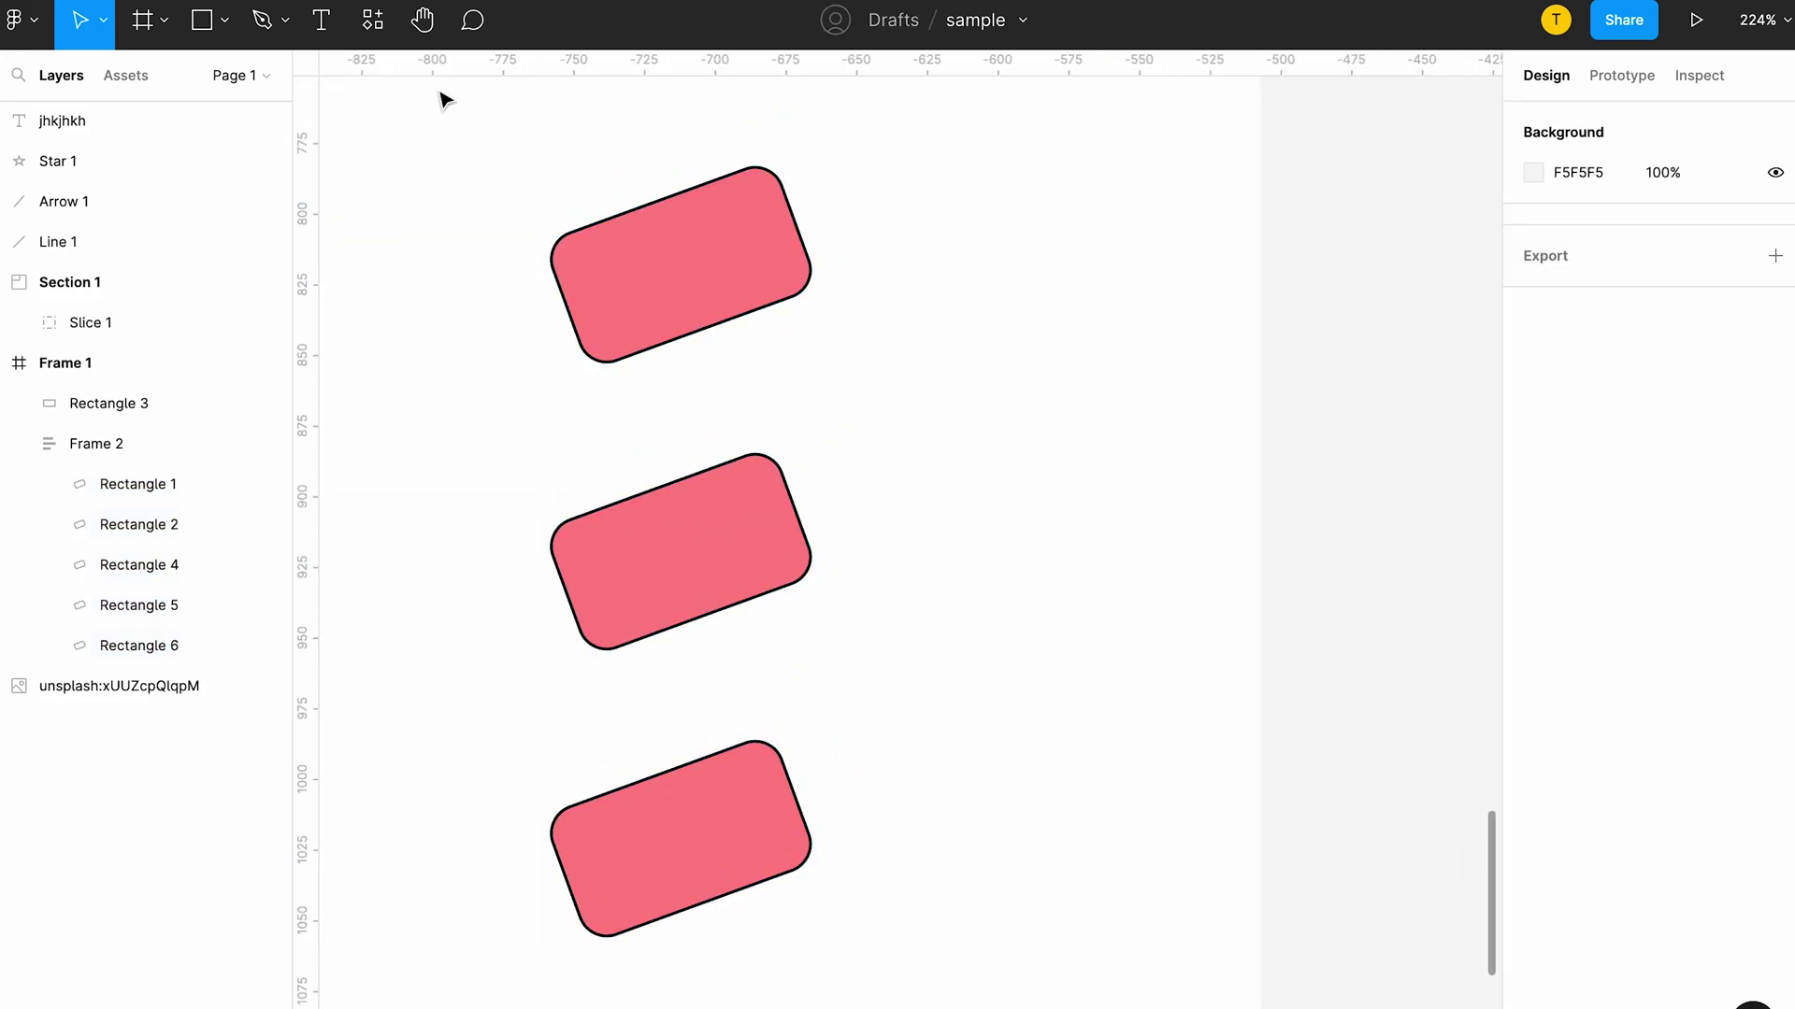
key(t)
click(982, 408)
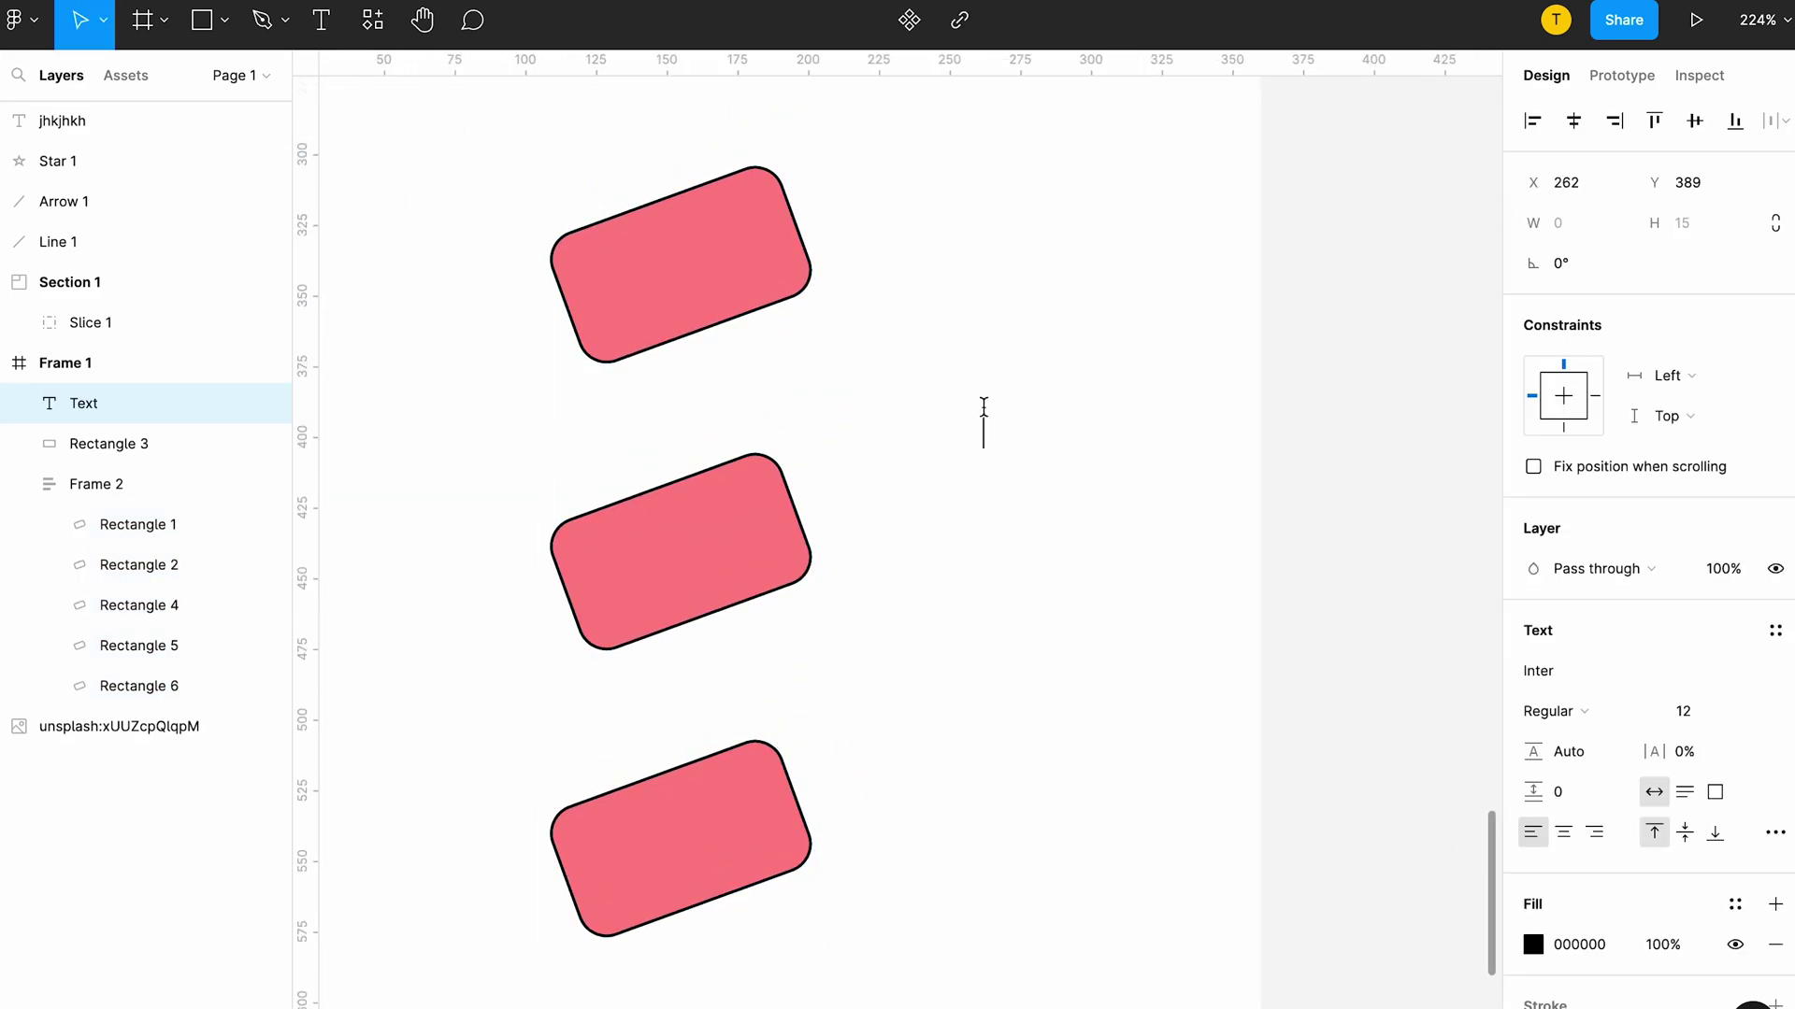
text(Hat)
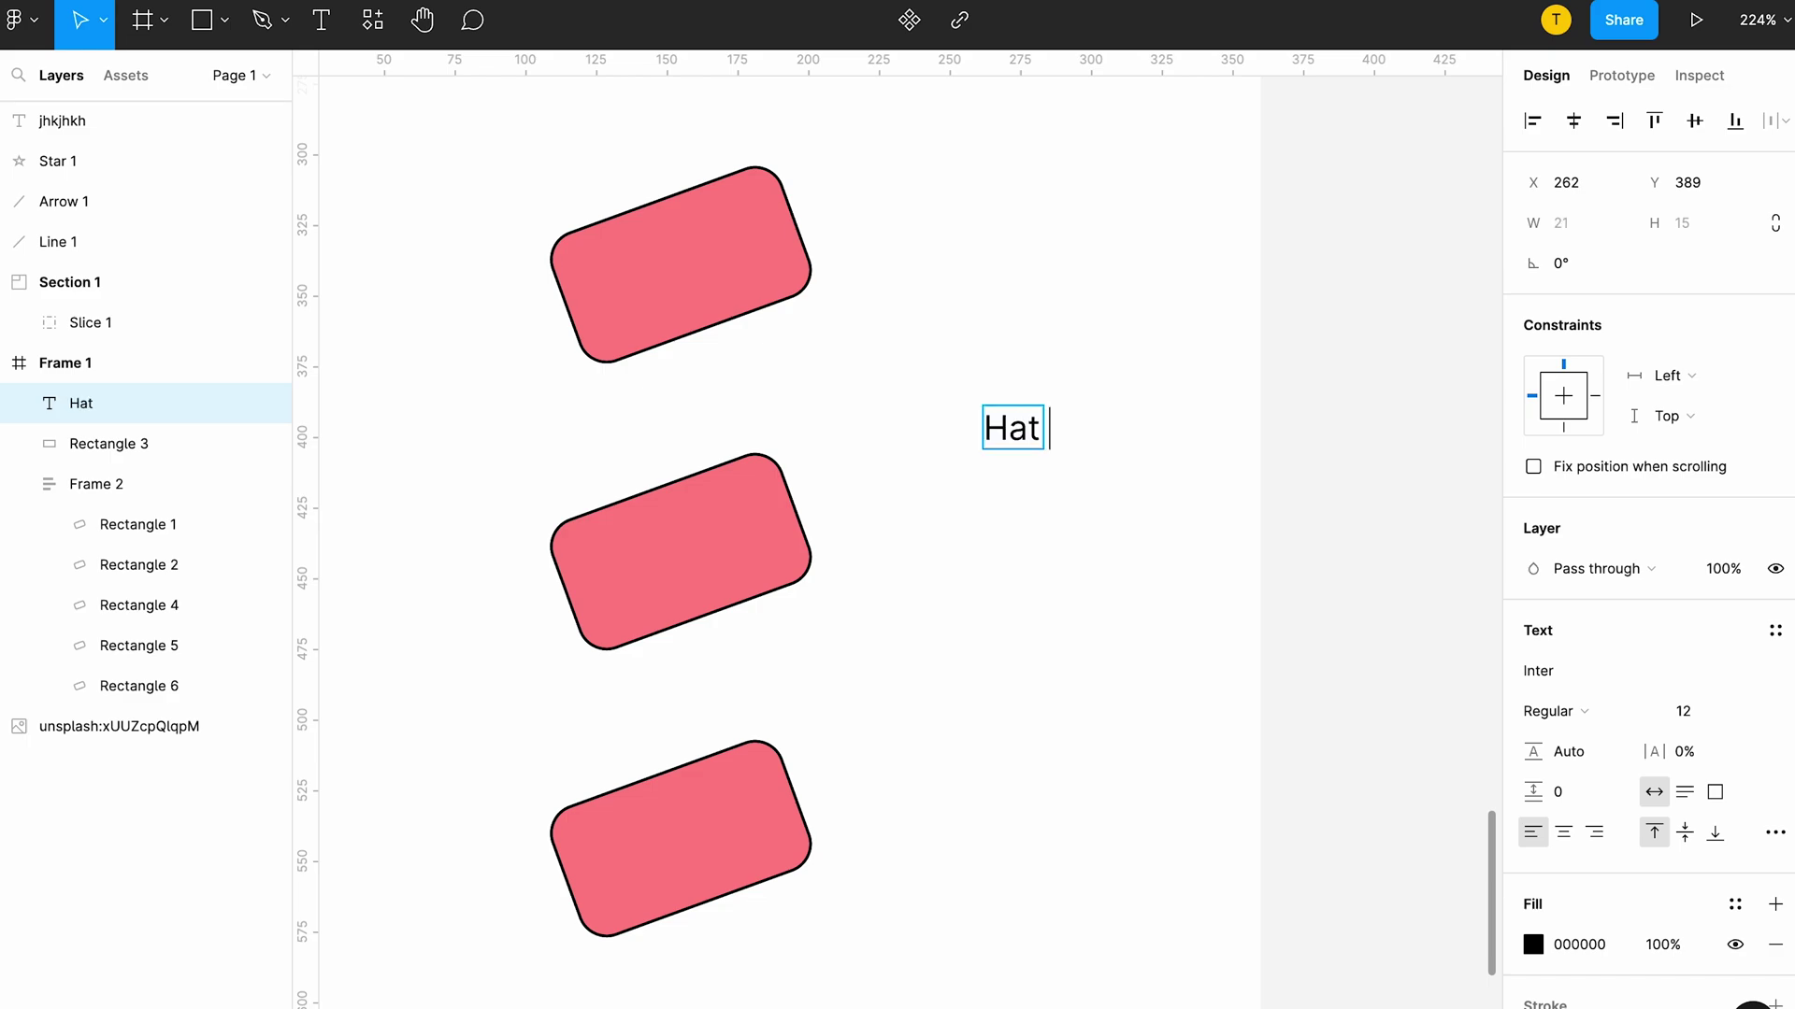
text( Bond)
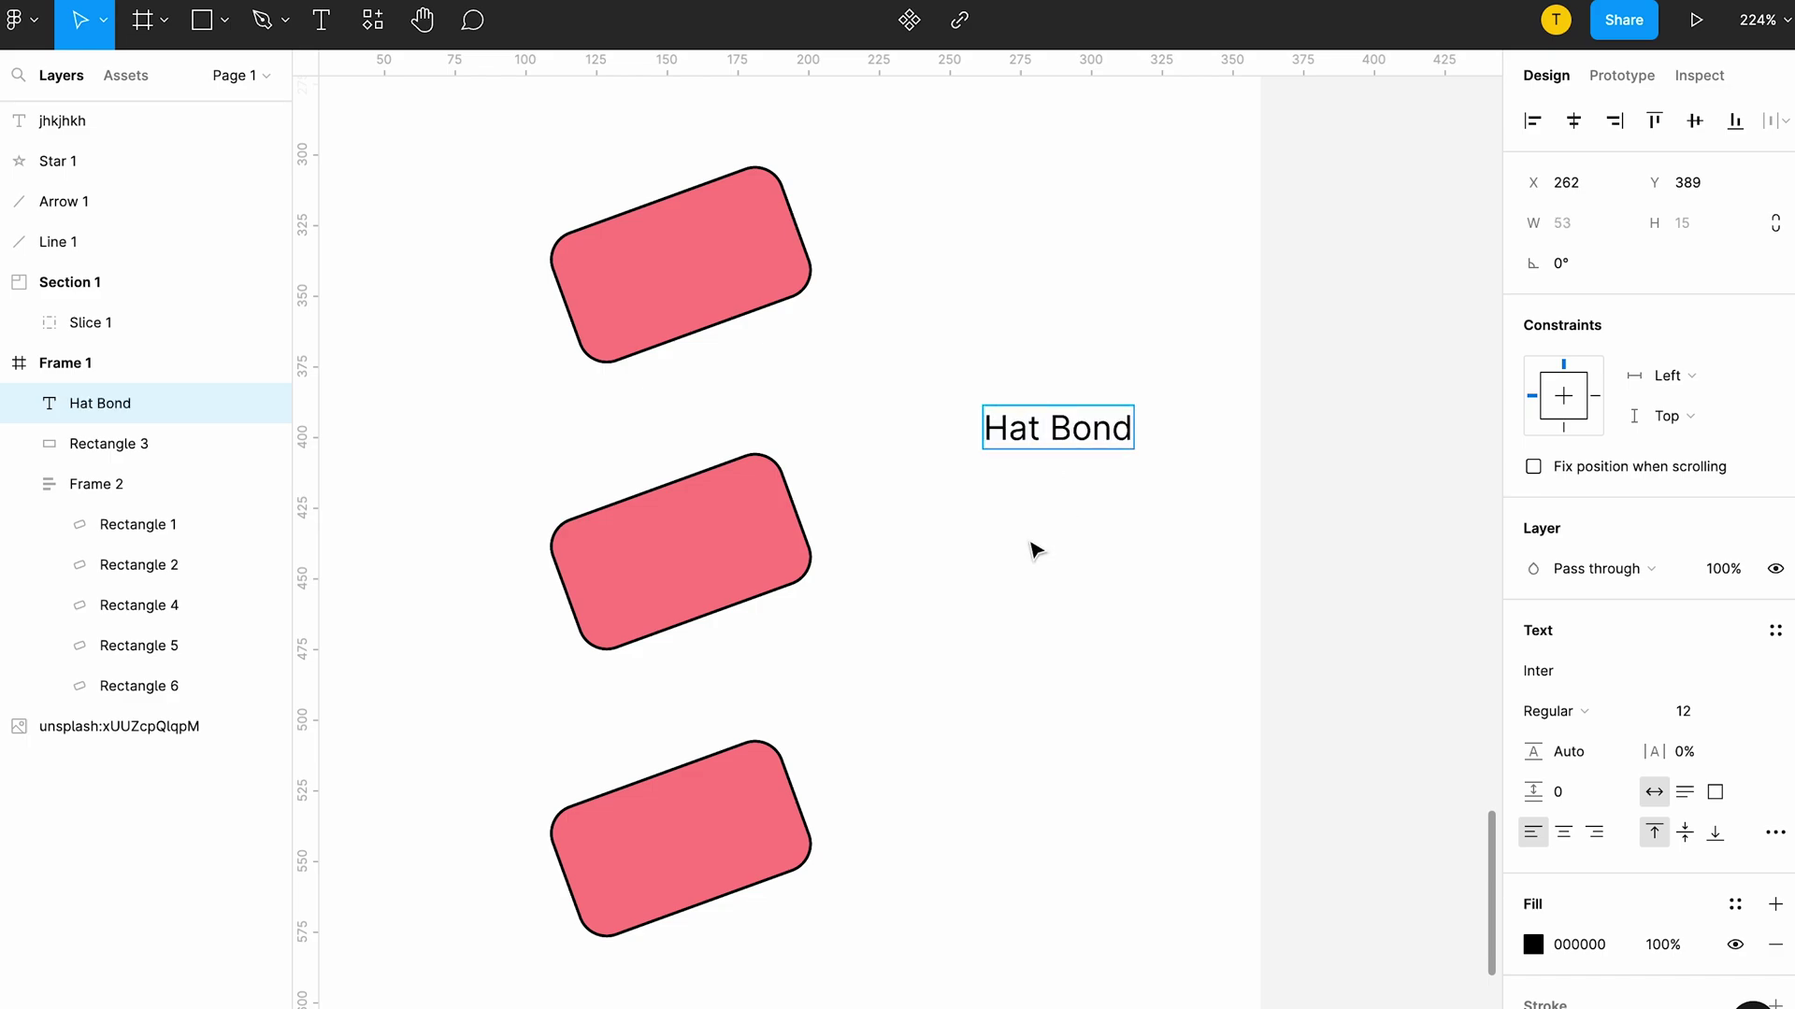
key(Escape)
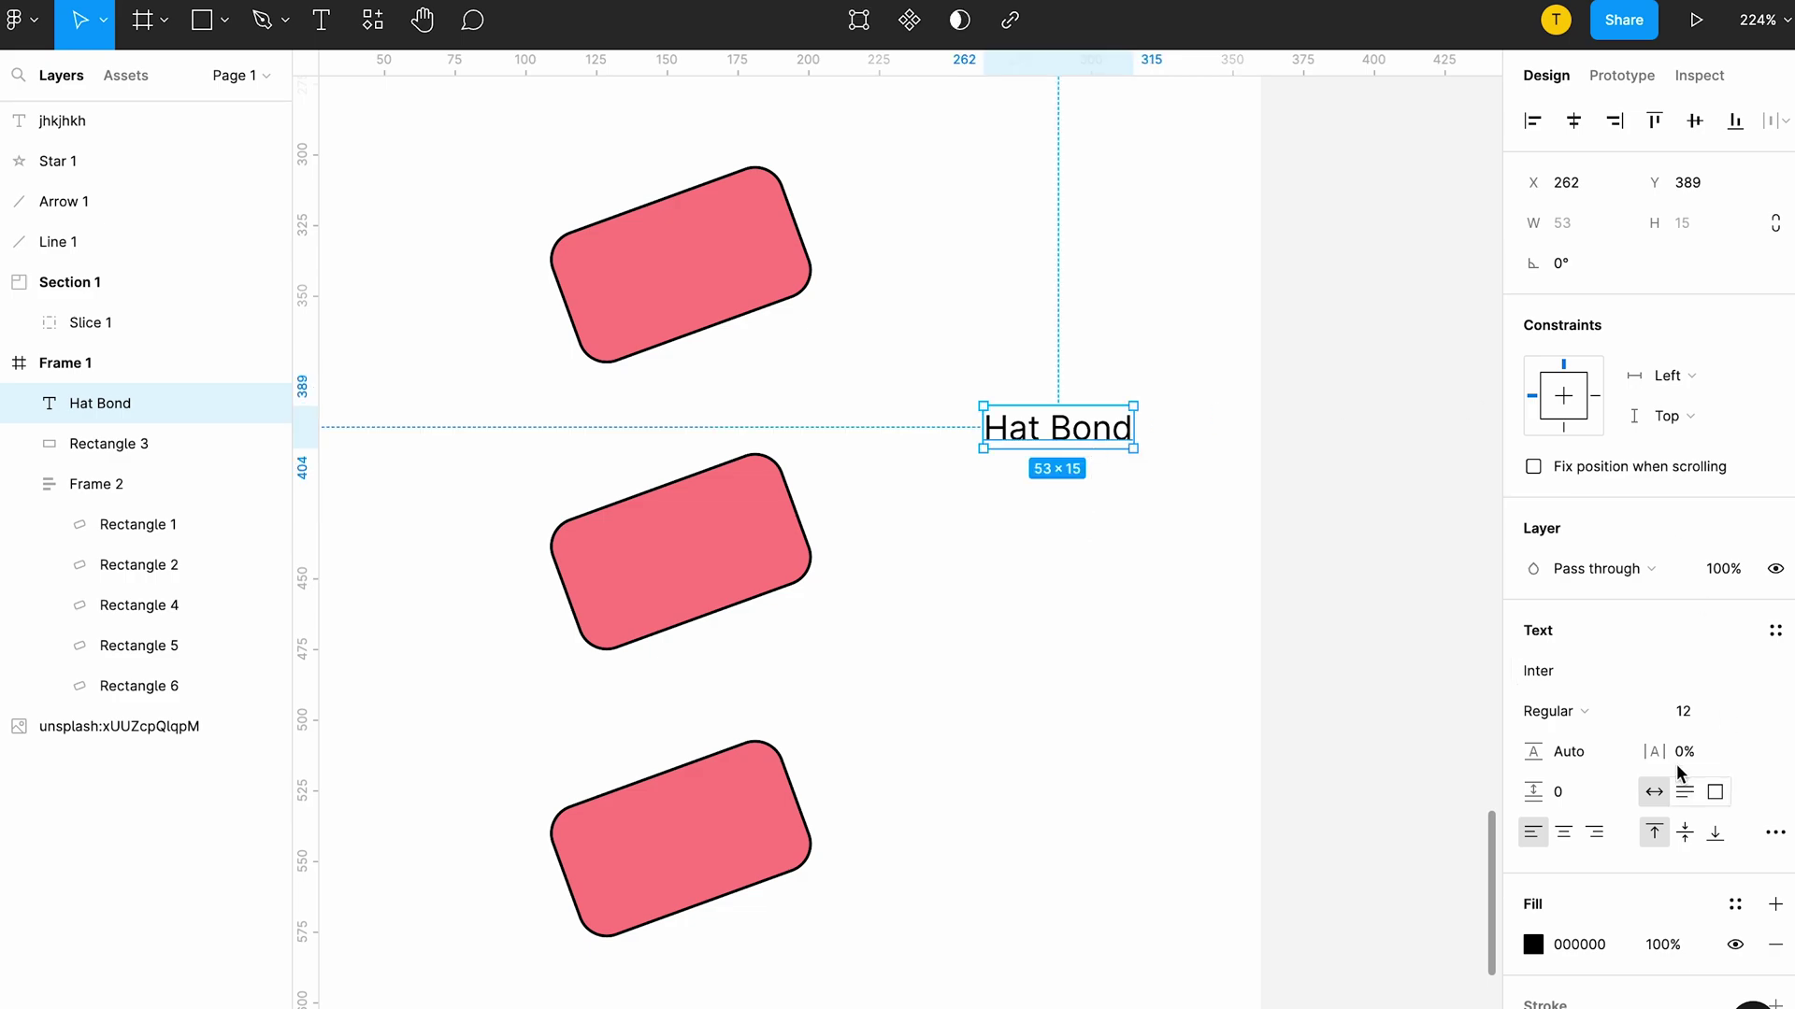
Step: Adjust the text's line height, then select and copy the Hat Bond text
click(1575, 756)
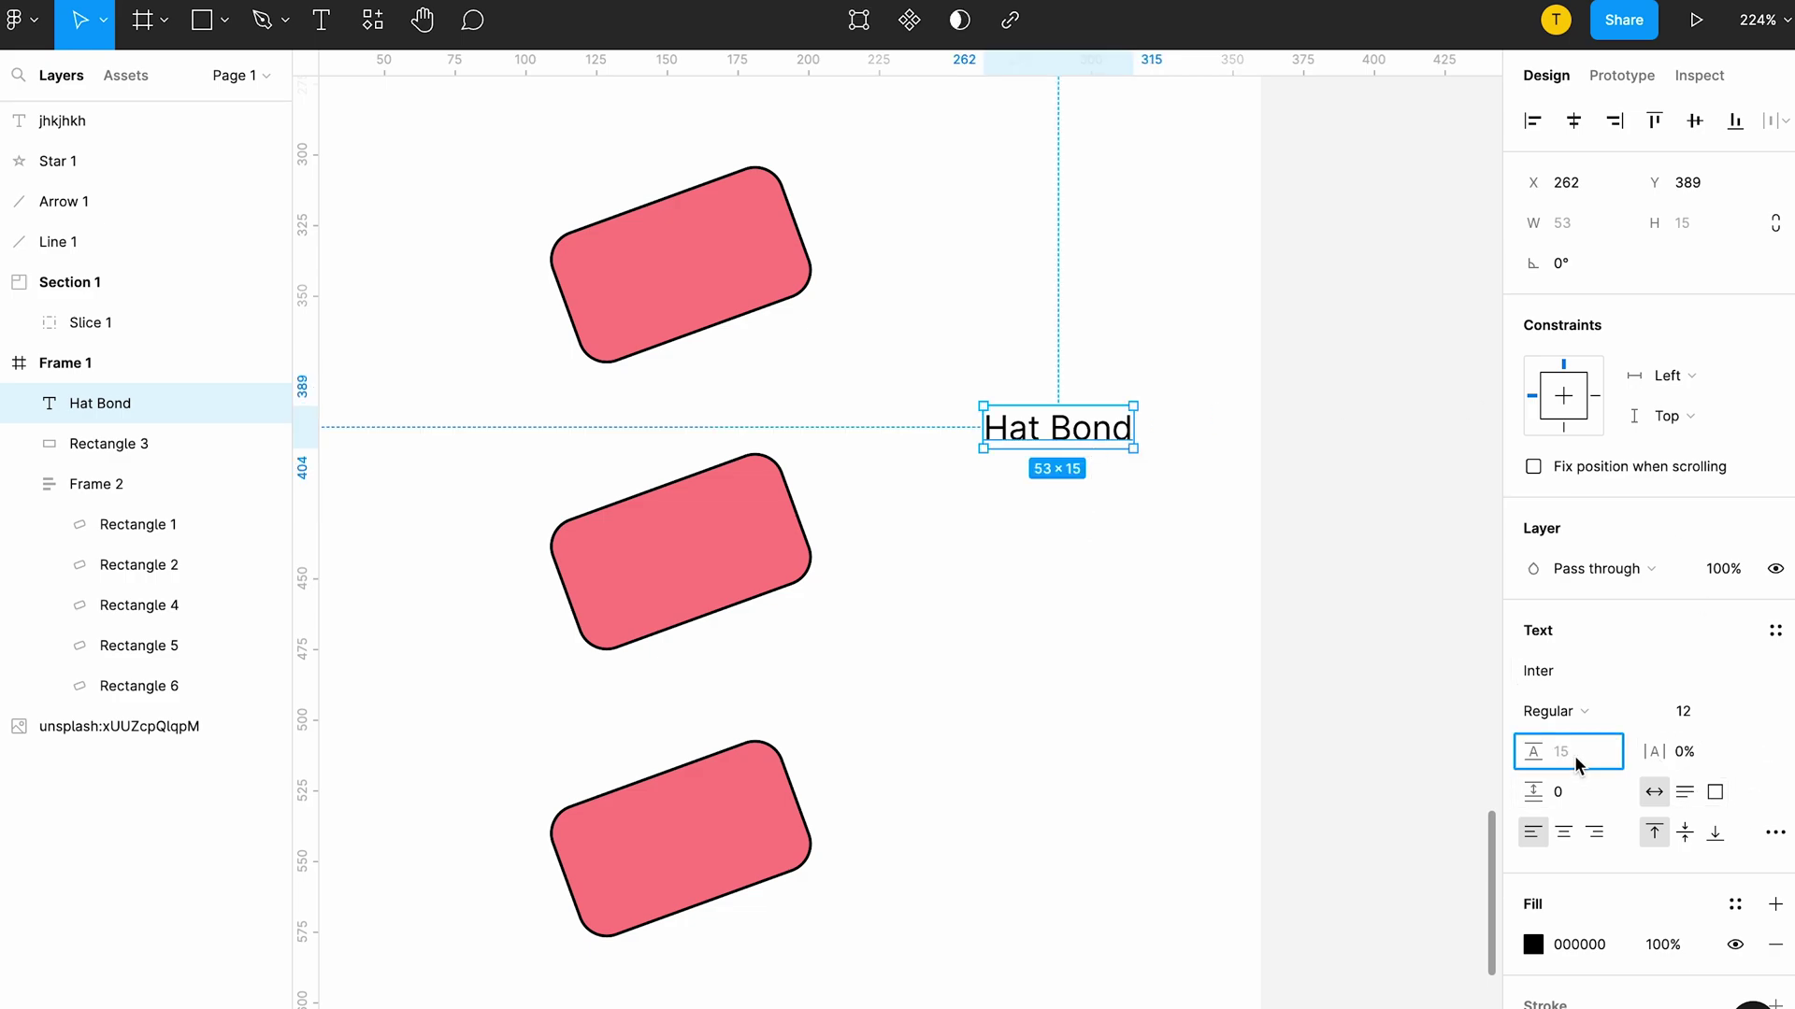
double_click(1091, 435)
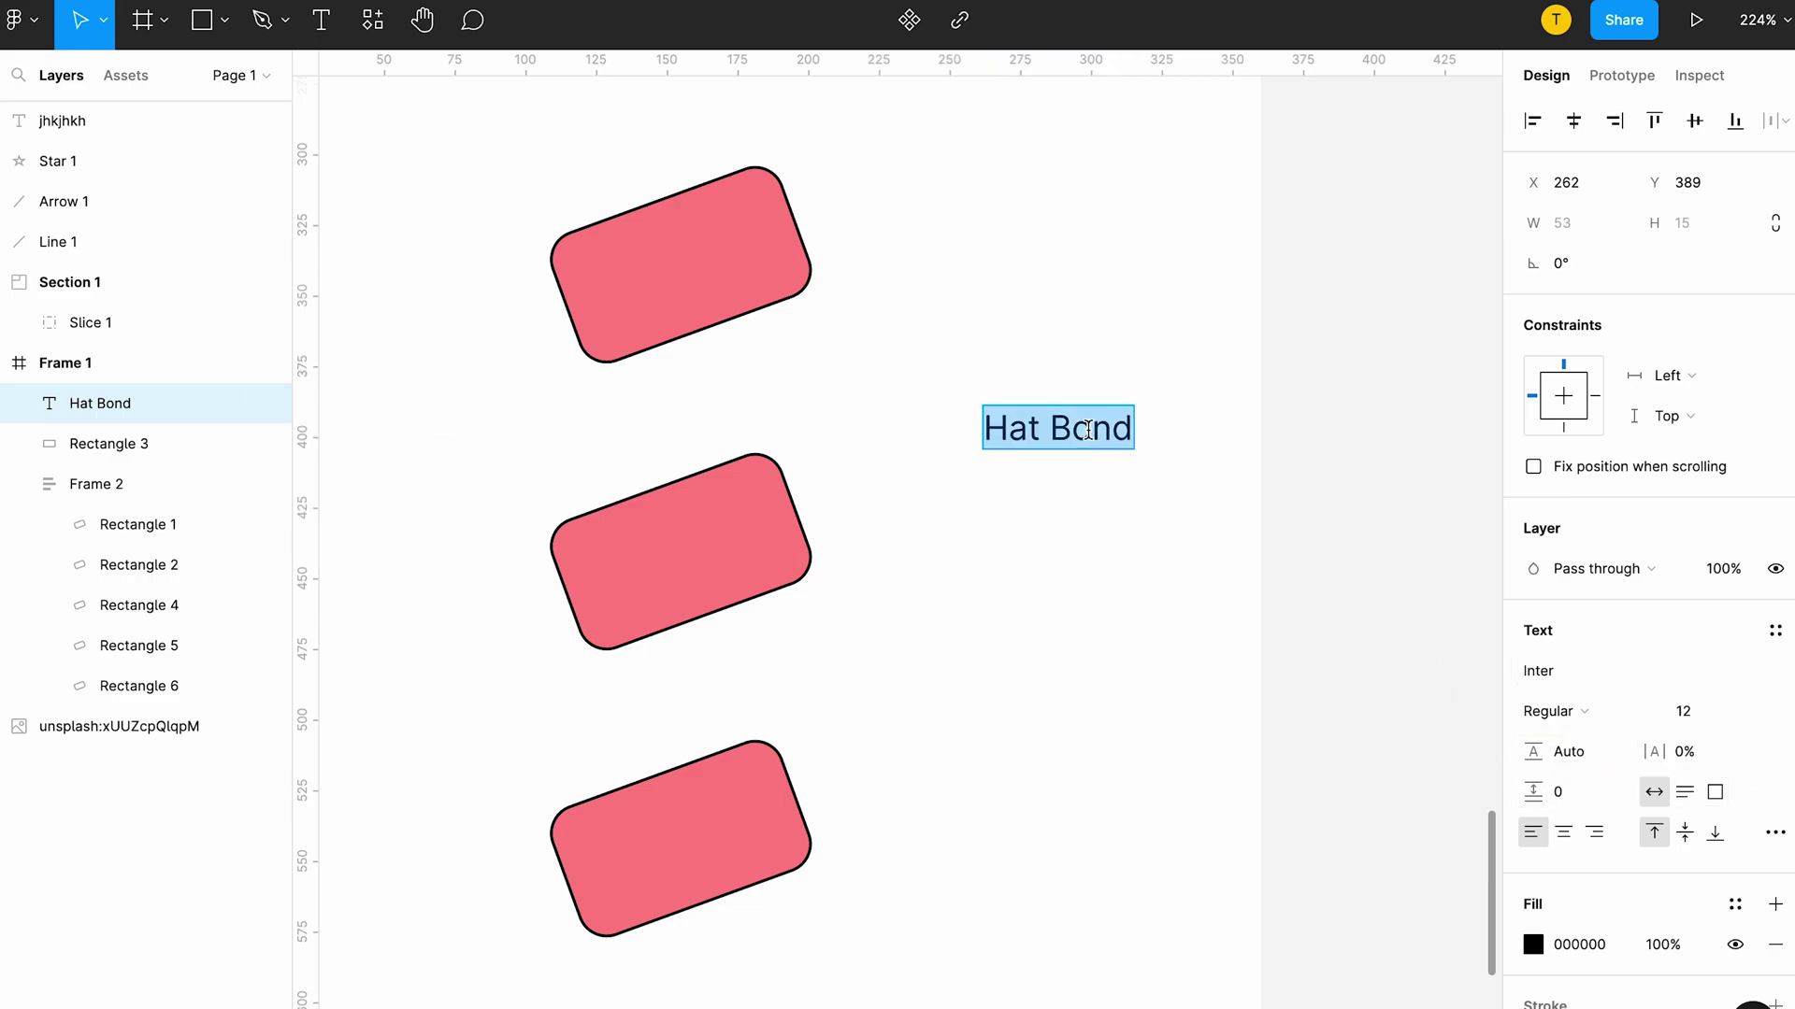
click(1130, 430)
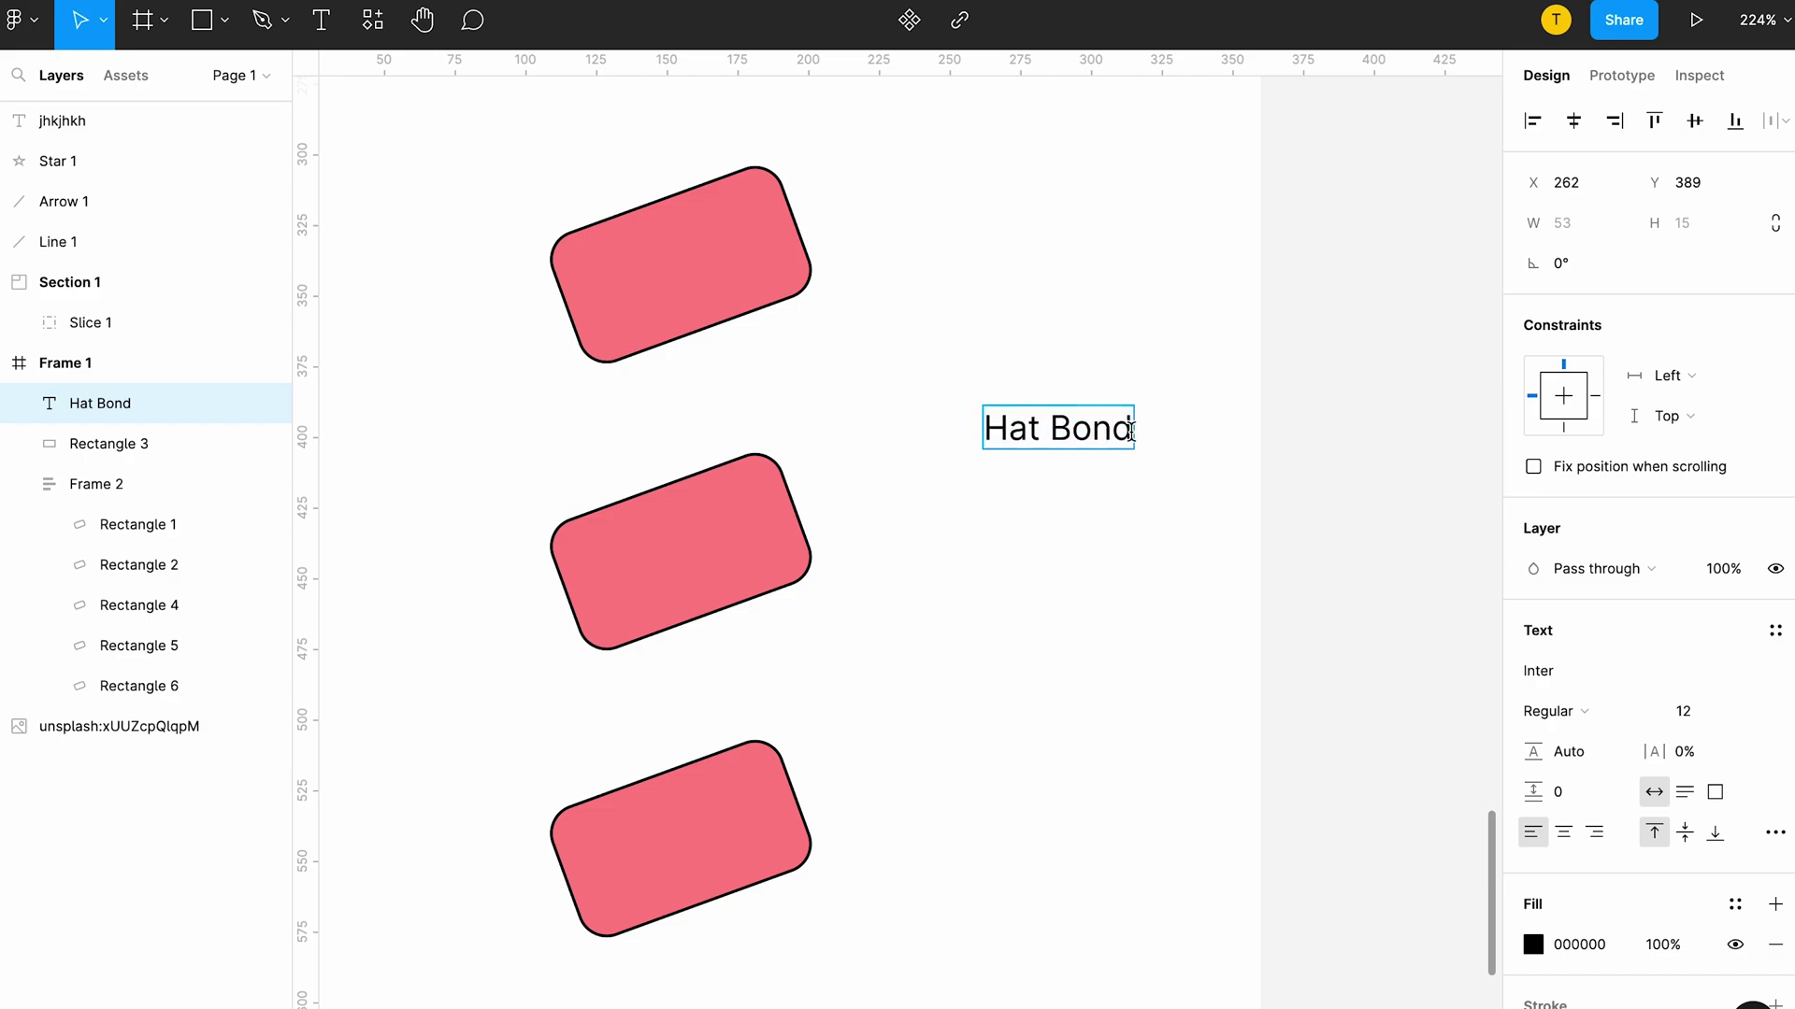
drag(1130, 429, 986, 426)
key(ctrl+c)
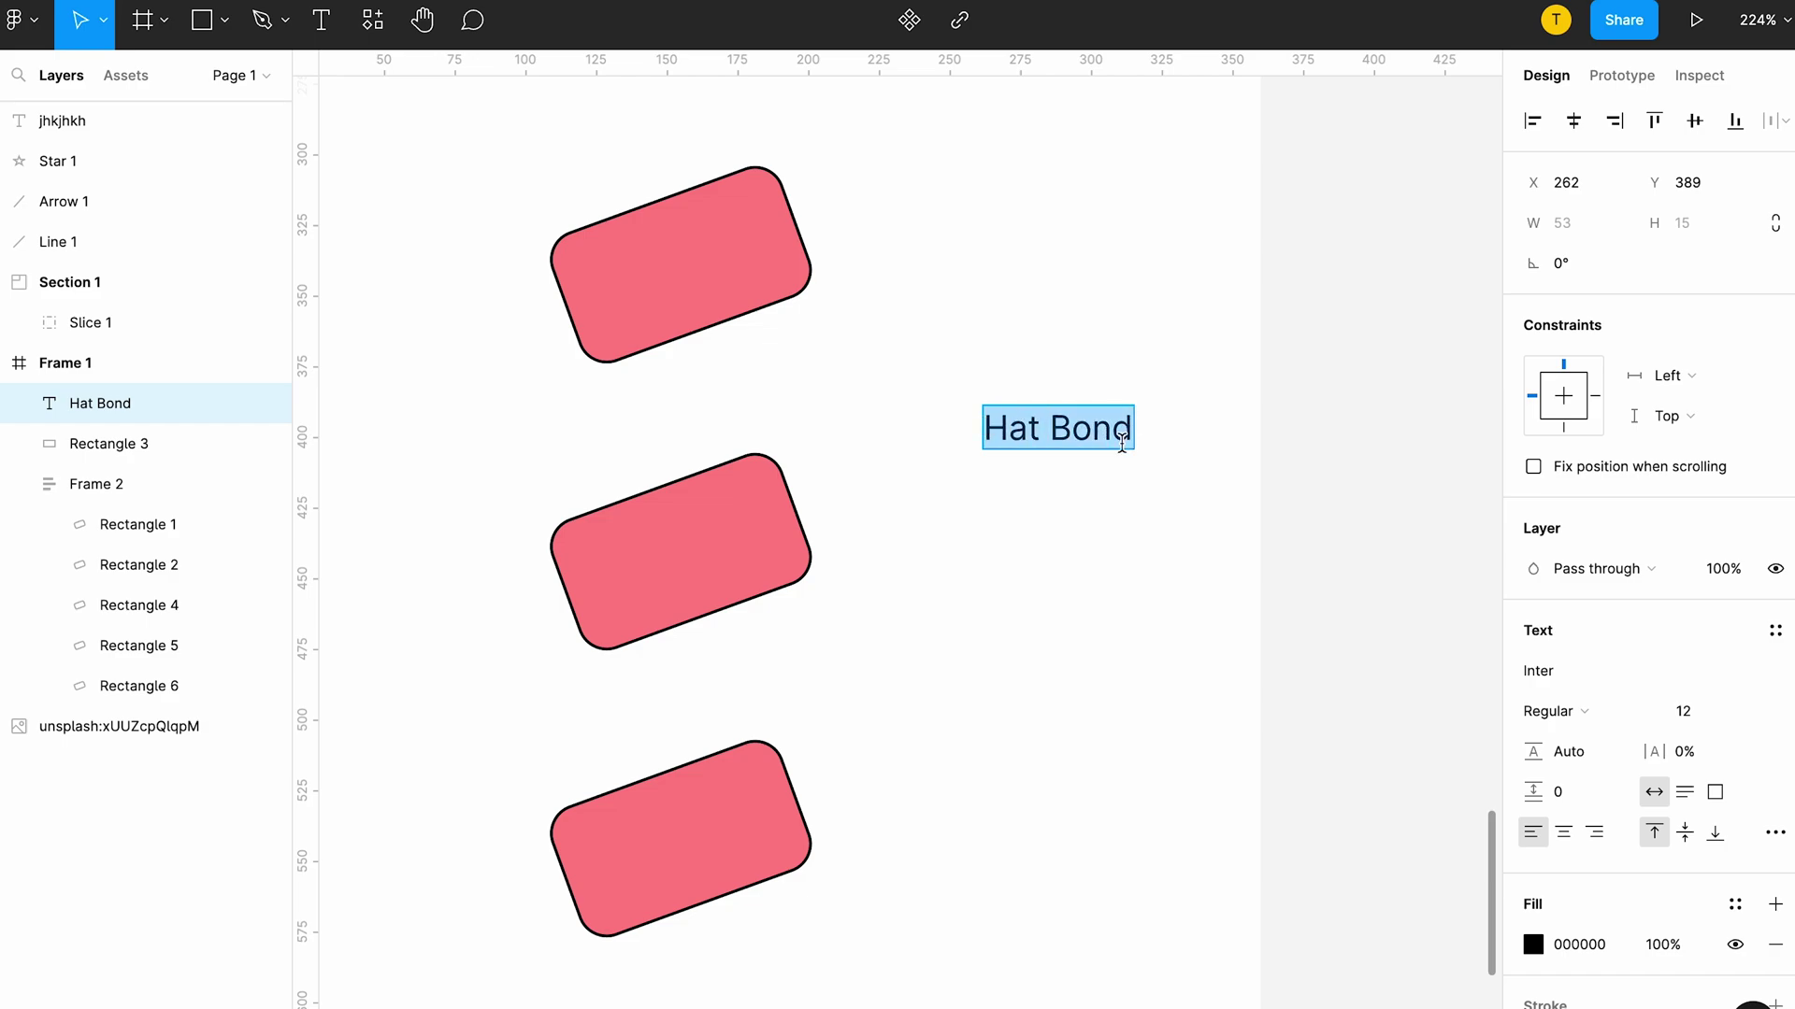
Step: Paste Hat Bond onto a second line and settle on a line height of 20
key(Right)
key(Return)
key(ctrl+v)
click(1560, 757)
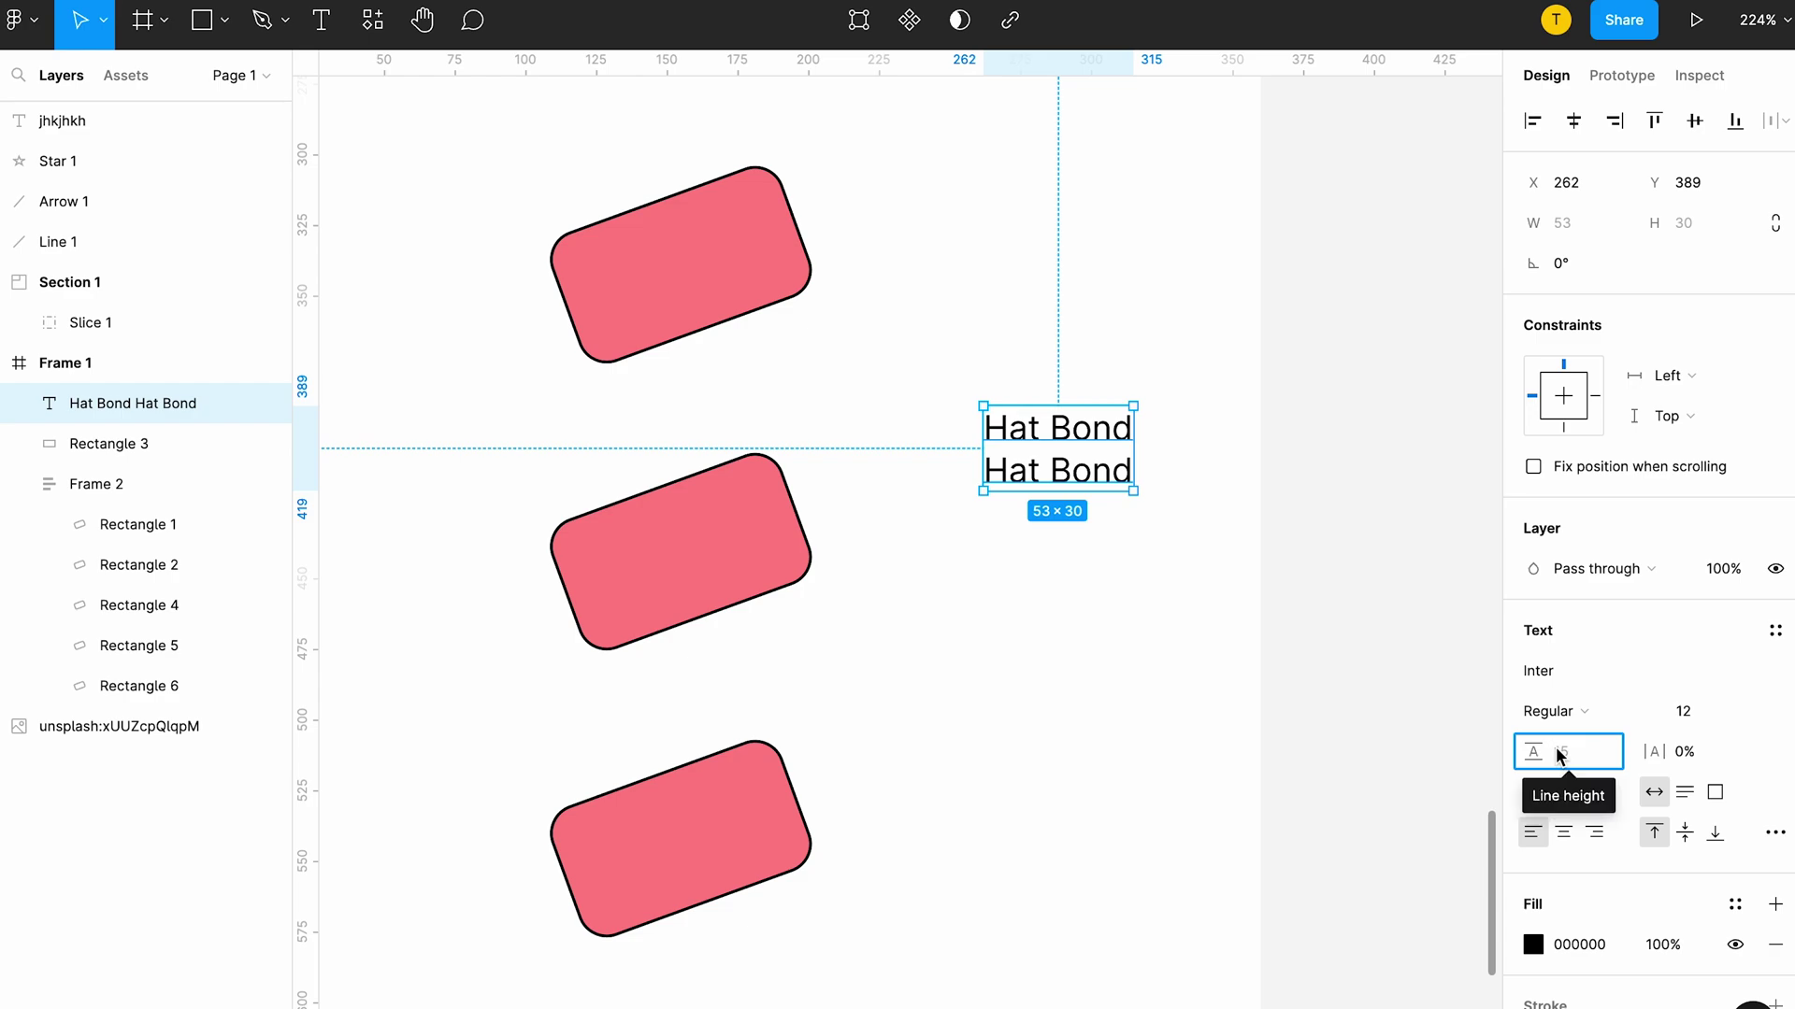
text(10)
key(Return)
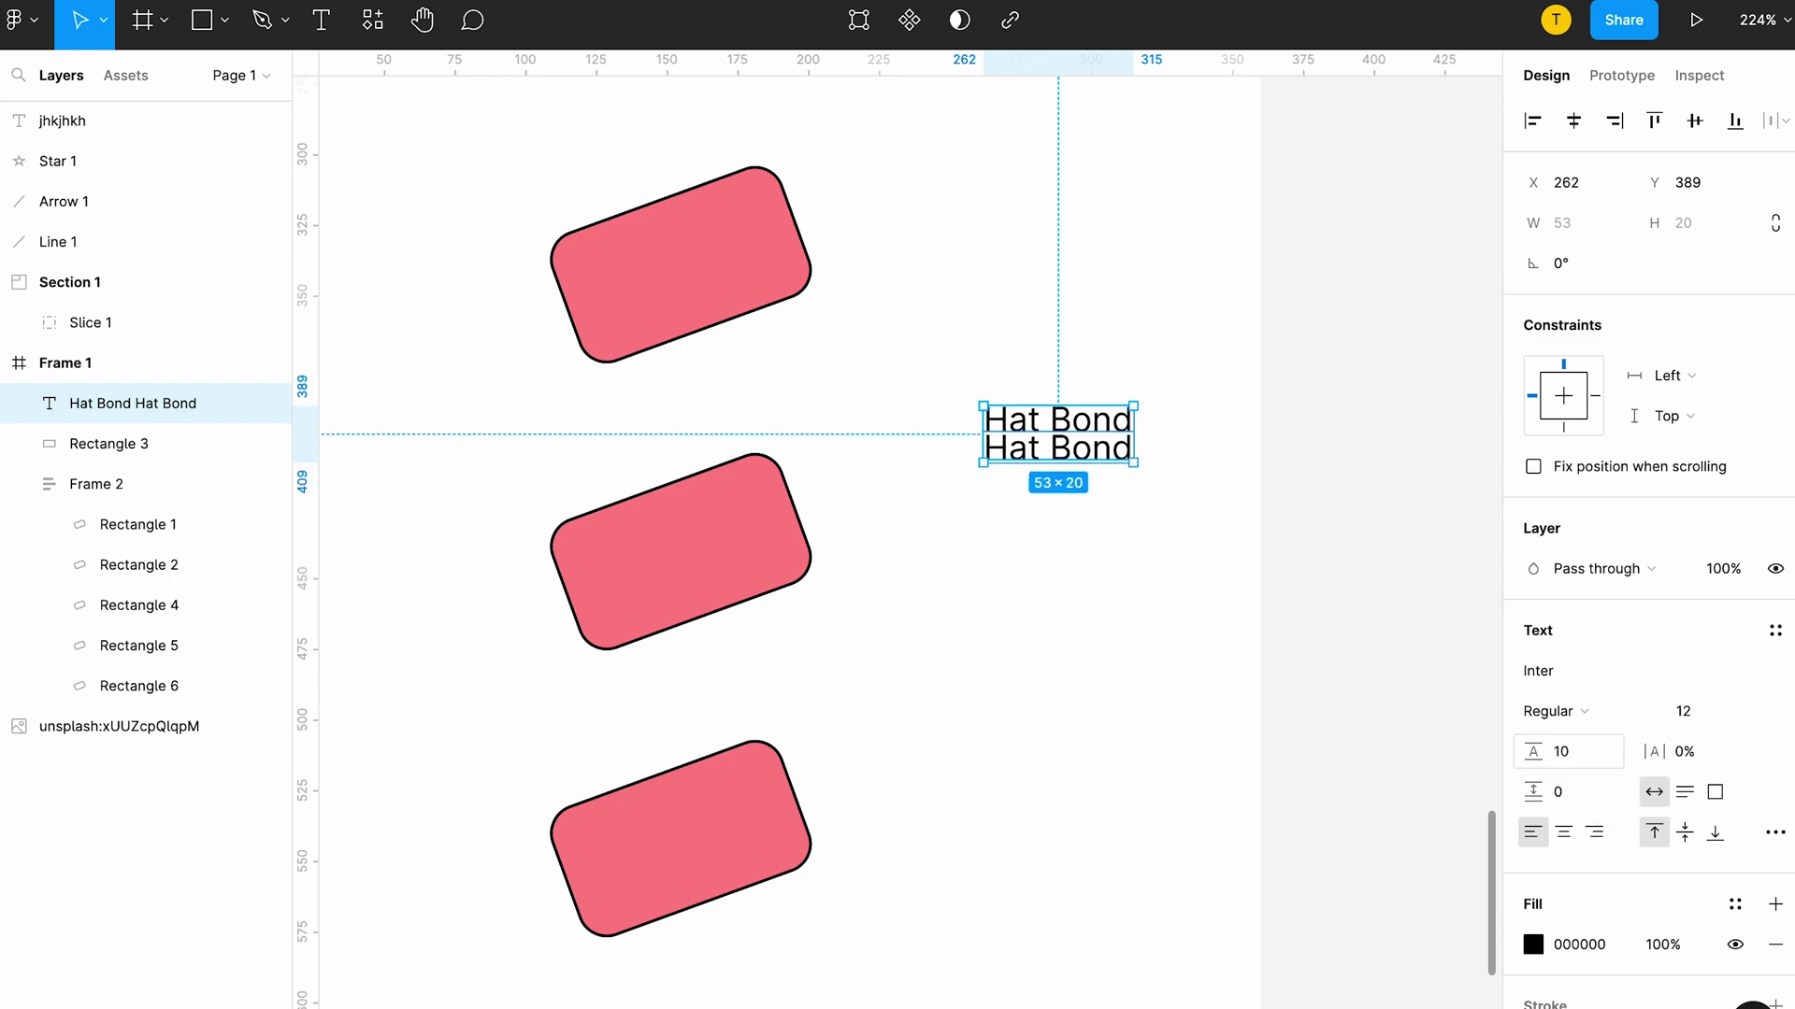
key(ctrl+z)
click(1579, 755)
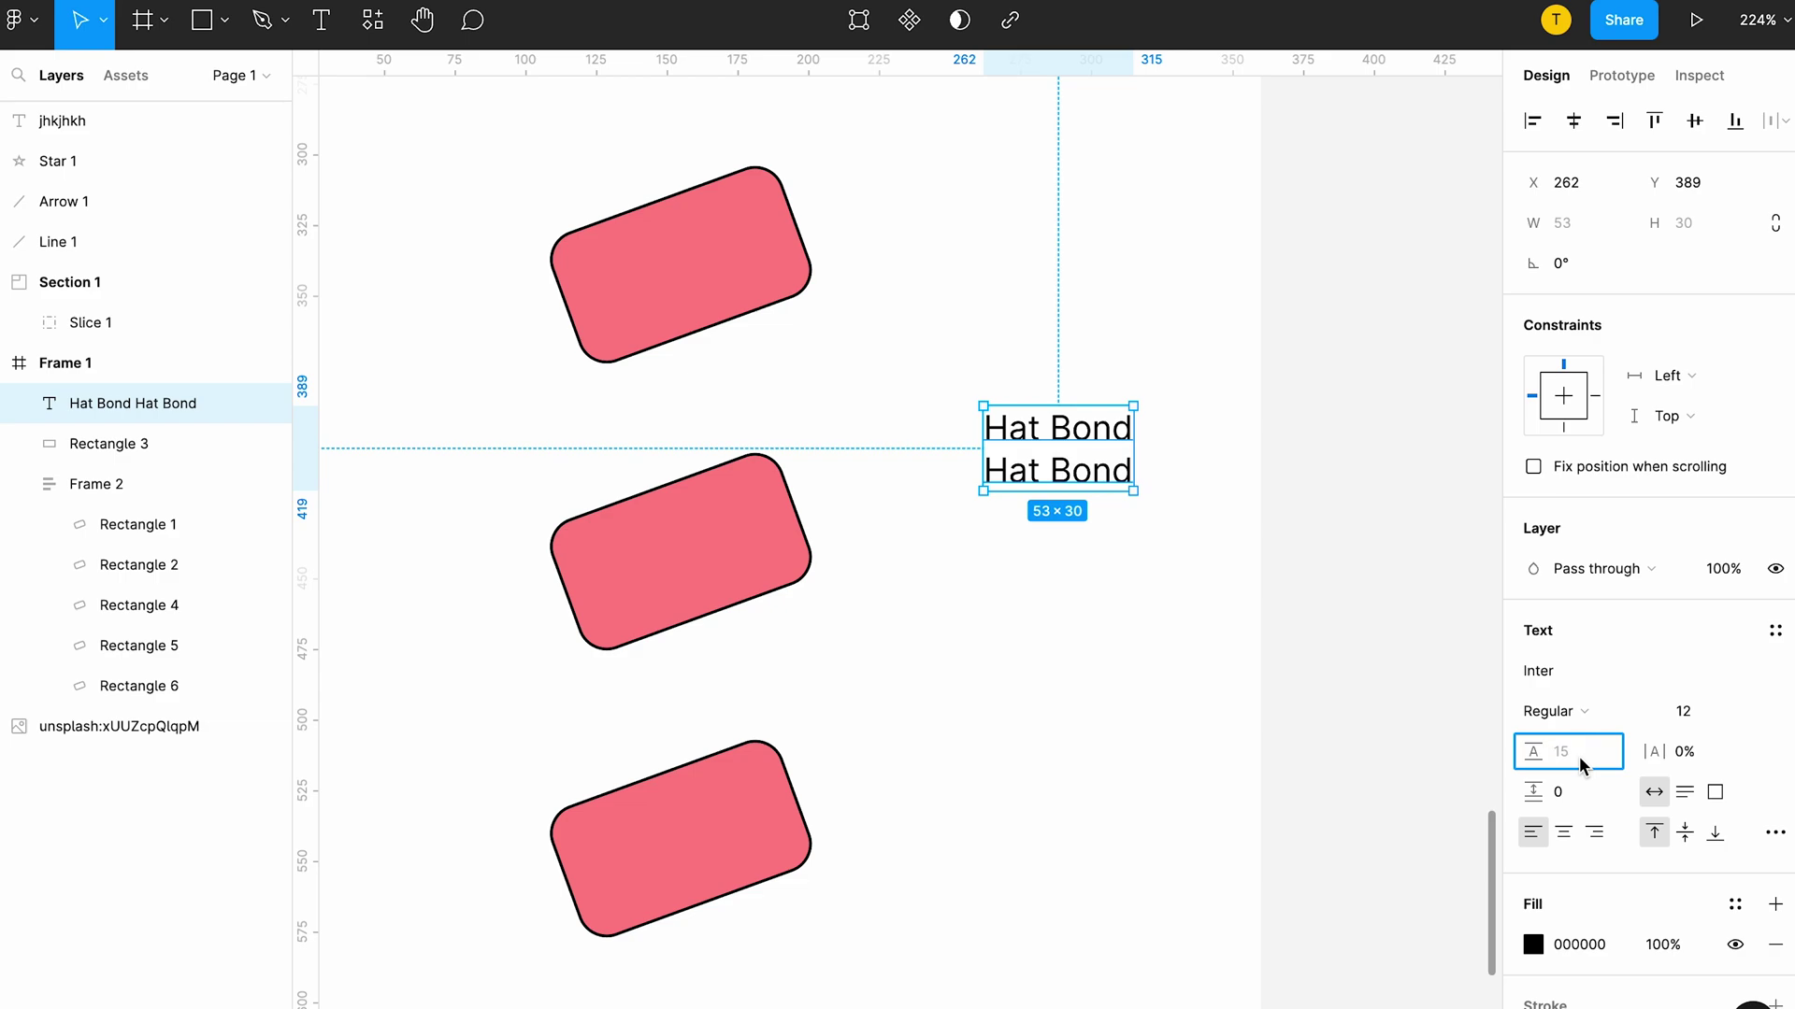
text(20)
key(Return)
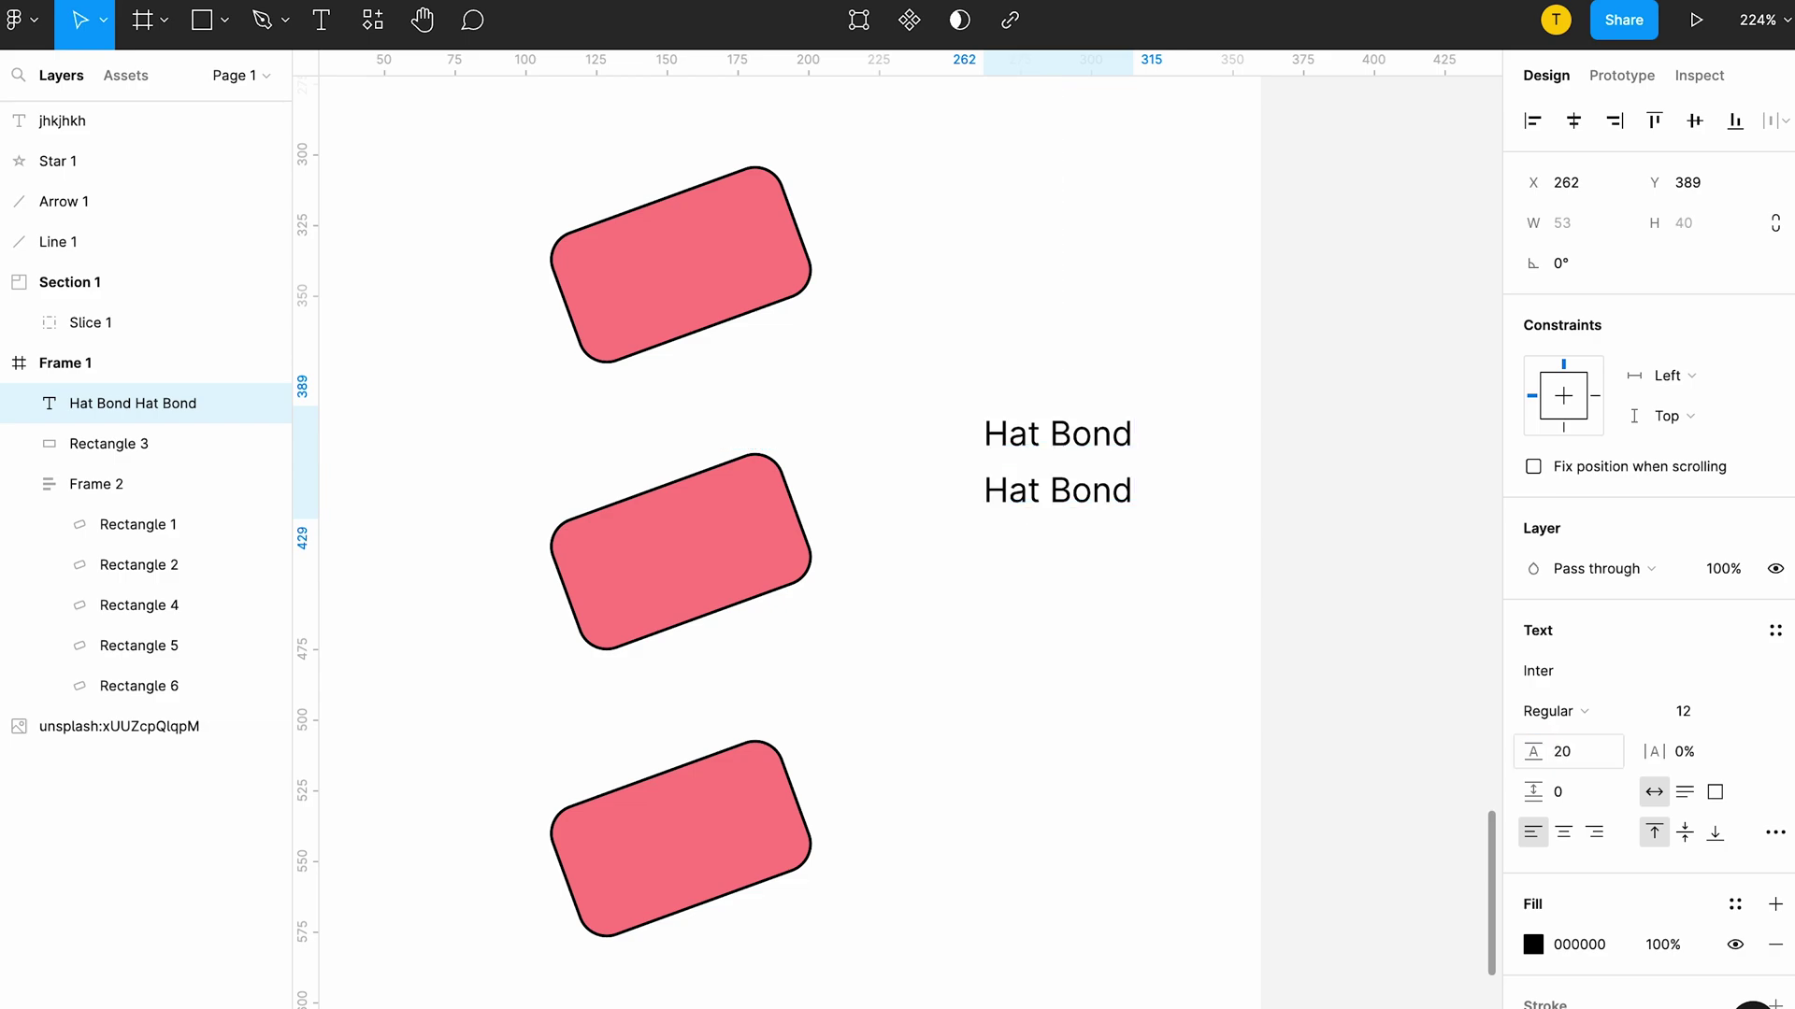
click(1578, 753)
text(10)
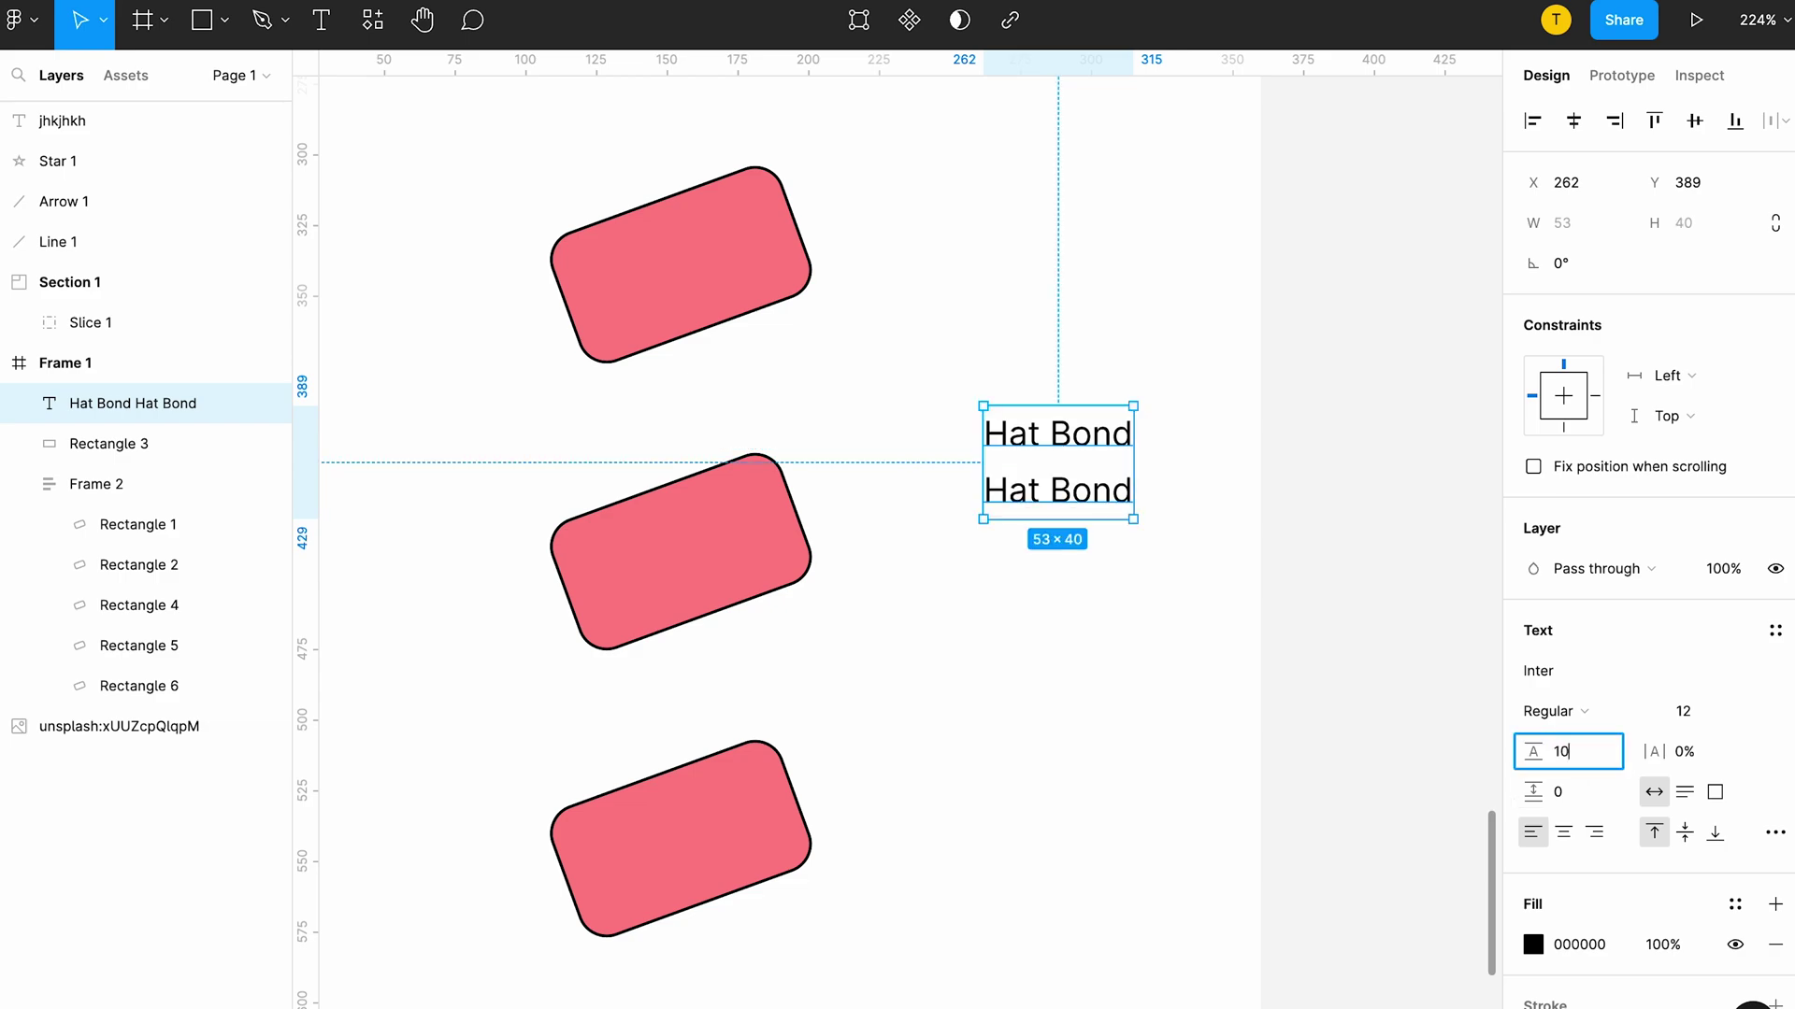
key(Return)
key(ctrl+z)
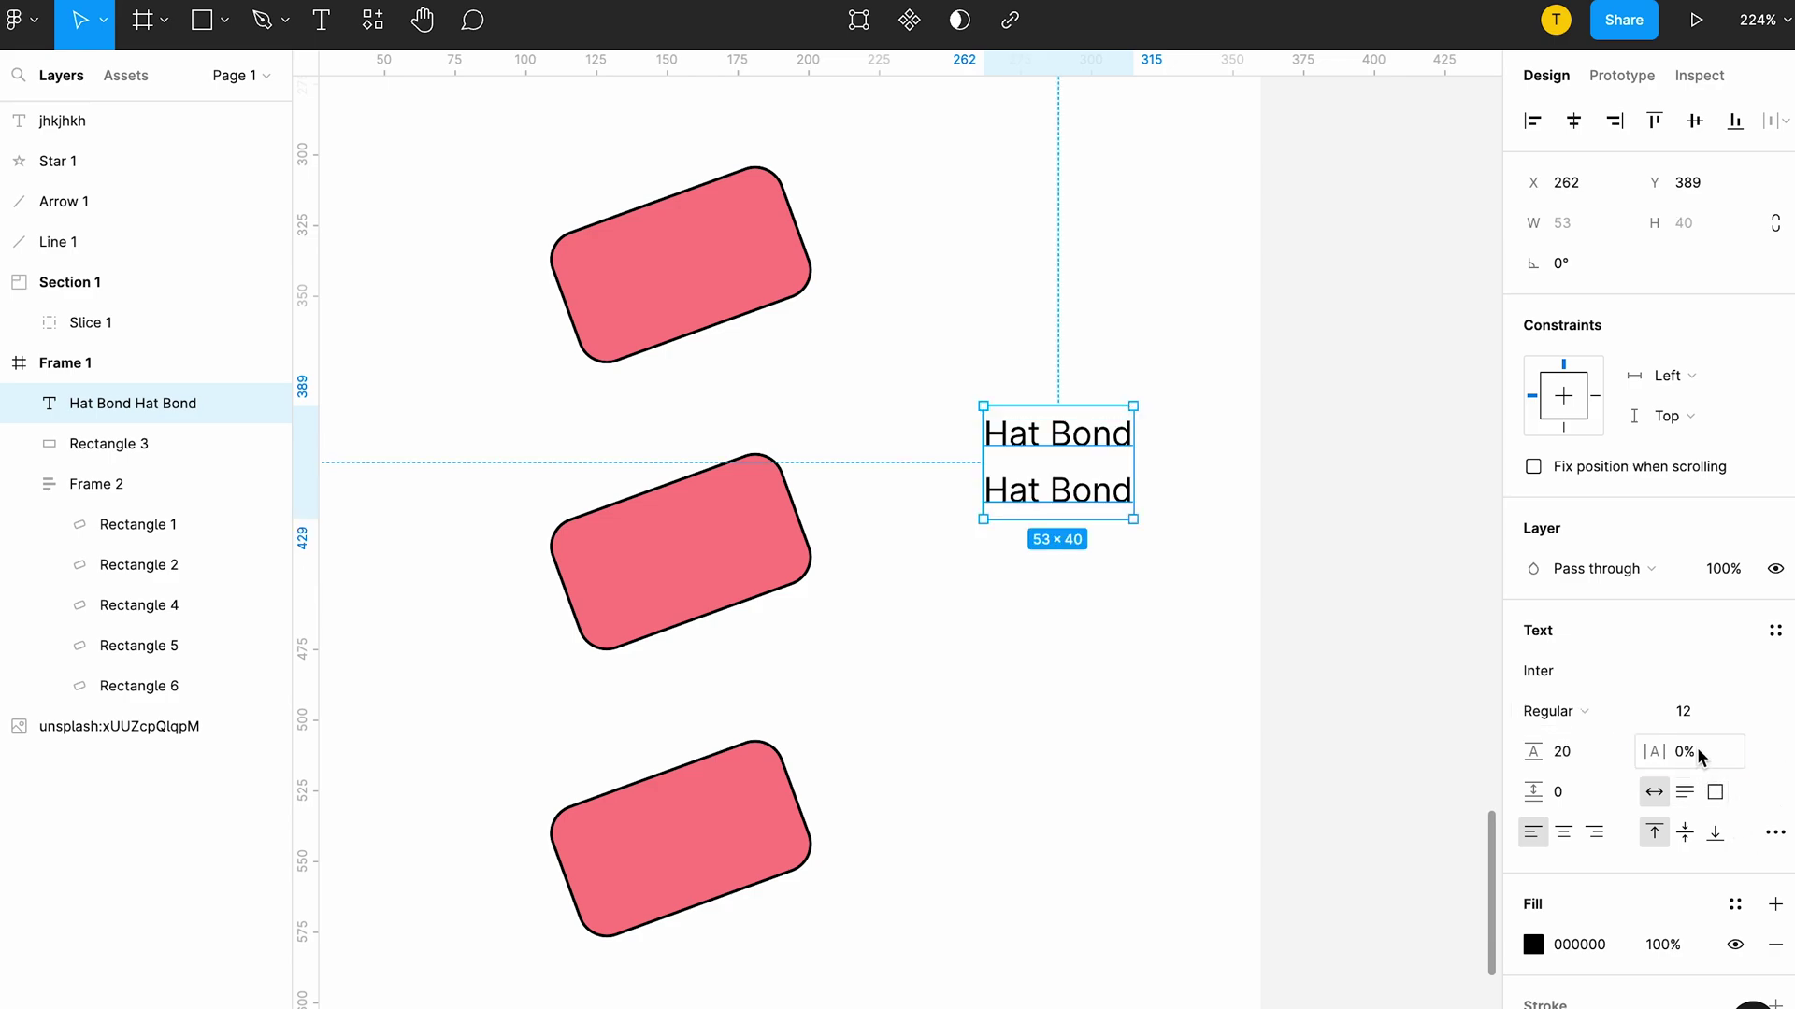
Step: Try 20% letter spacing and 30 paragraph spacing, undoing both
click(1697, 747)
text(20)
key(Return)
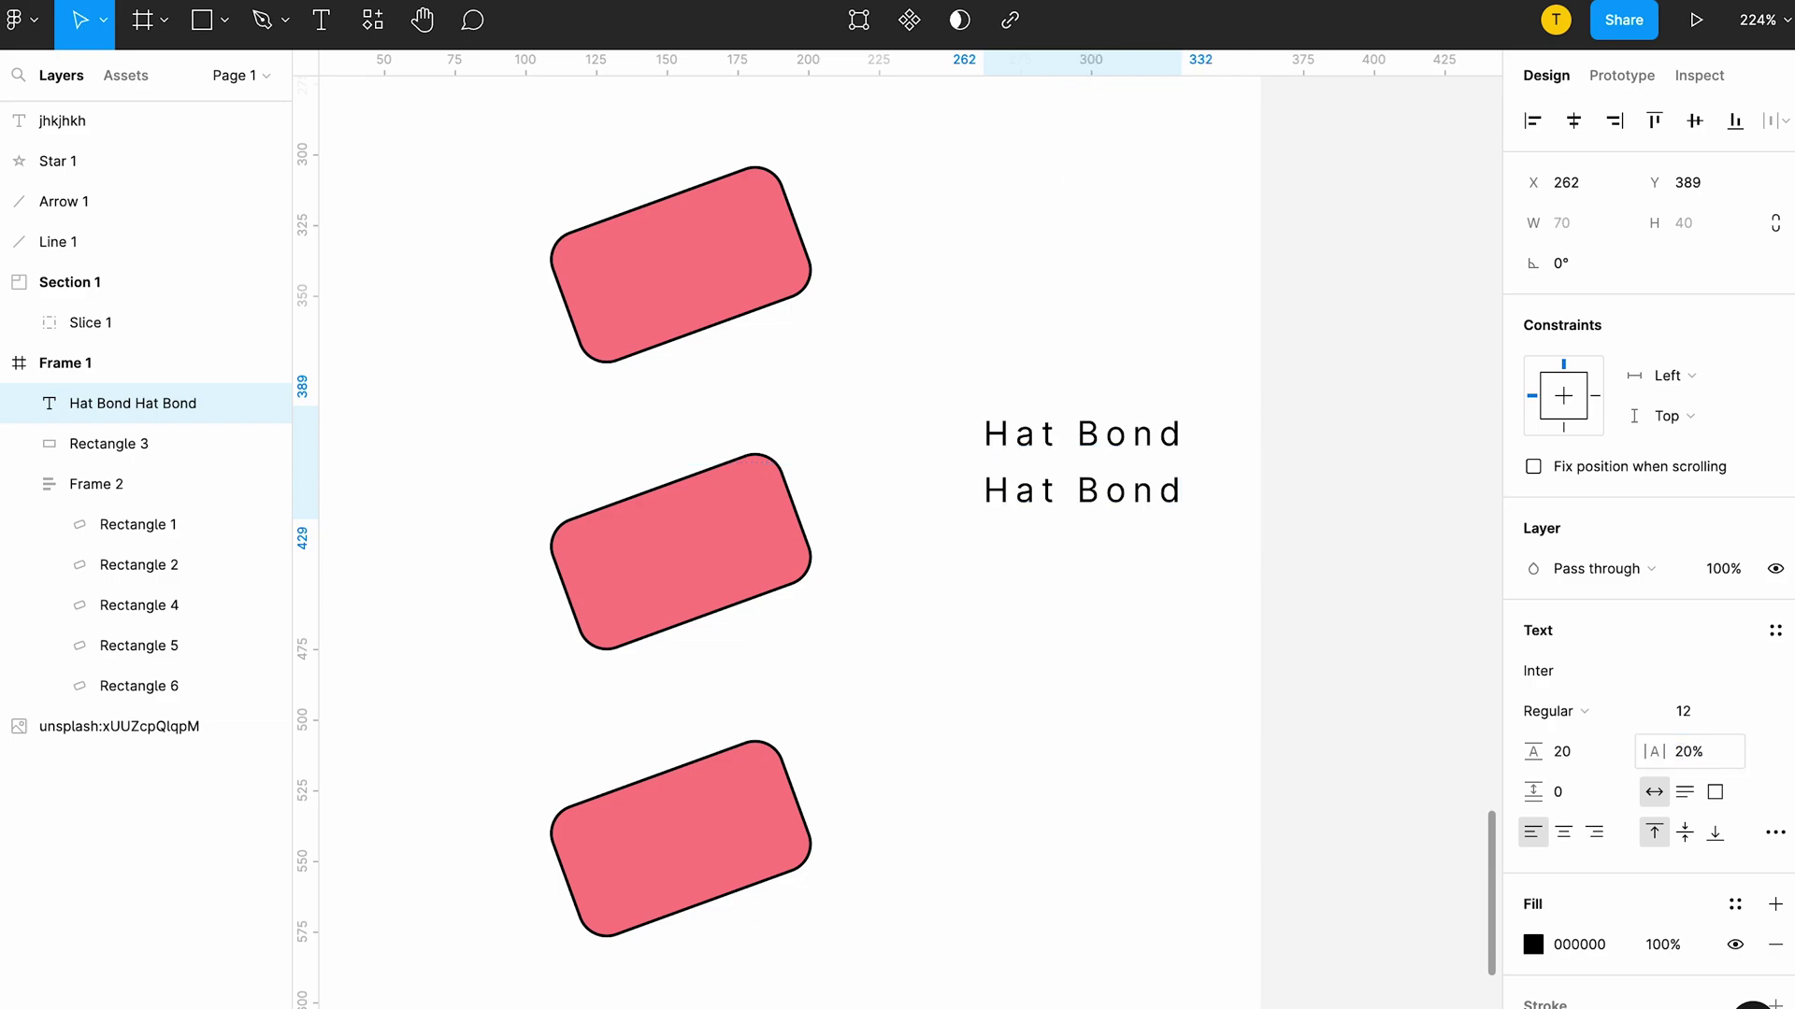
key(ctrl+z)
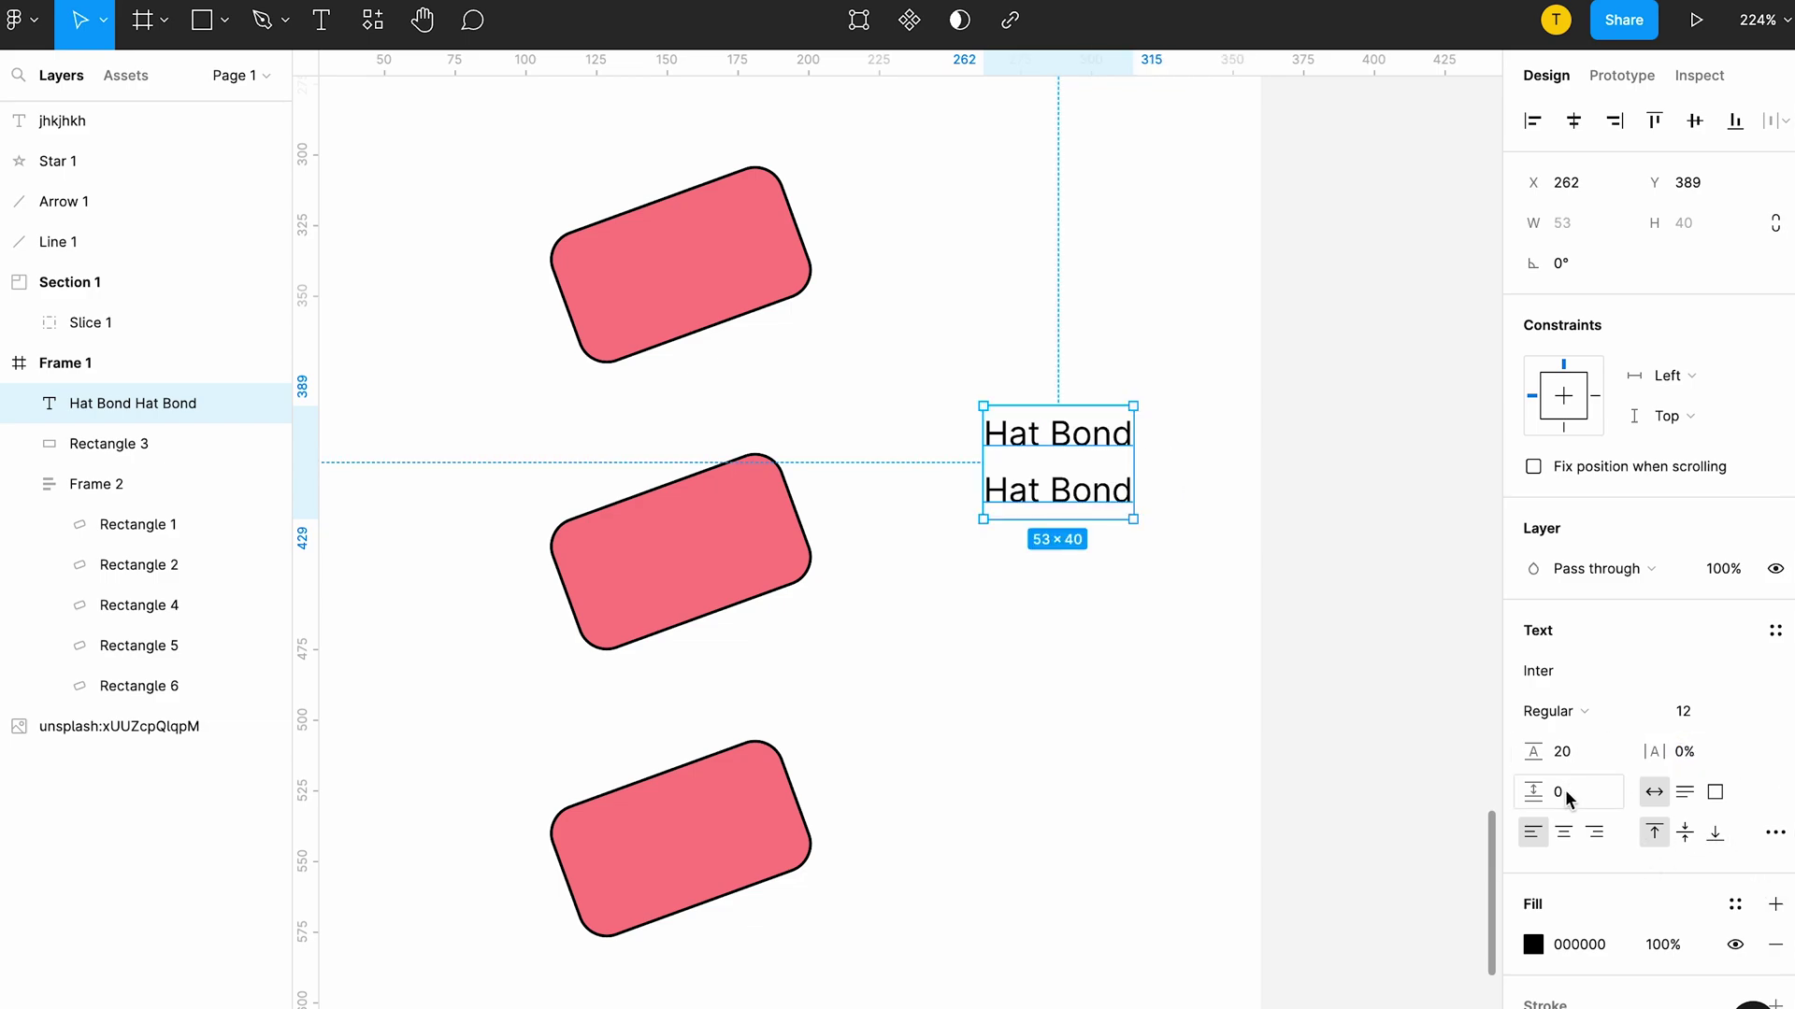
click(1565, 790)
text(30)
key(Return)
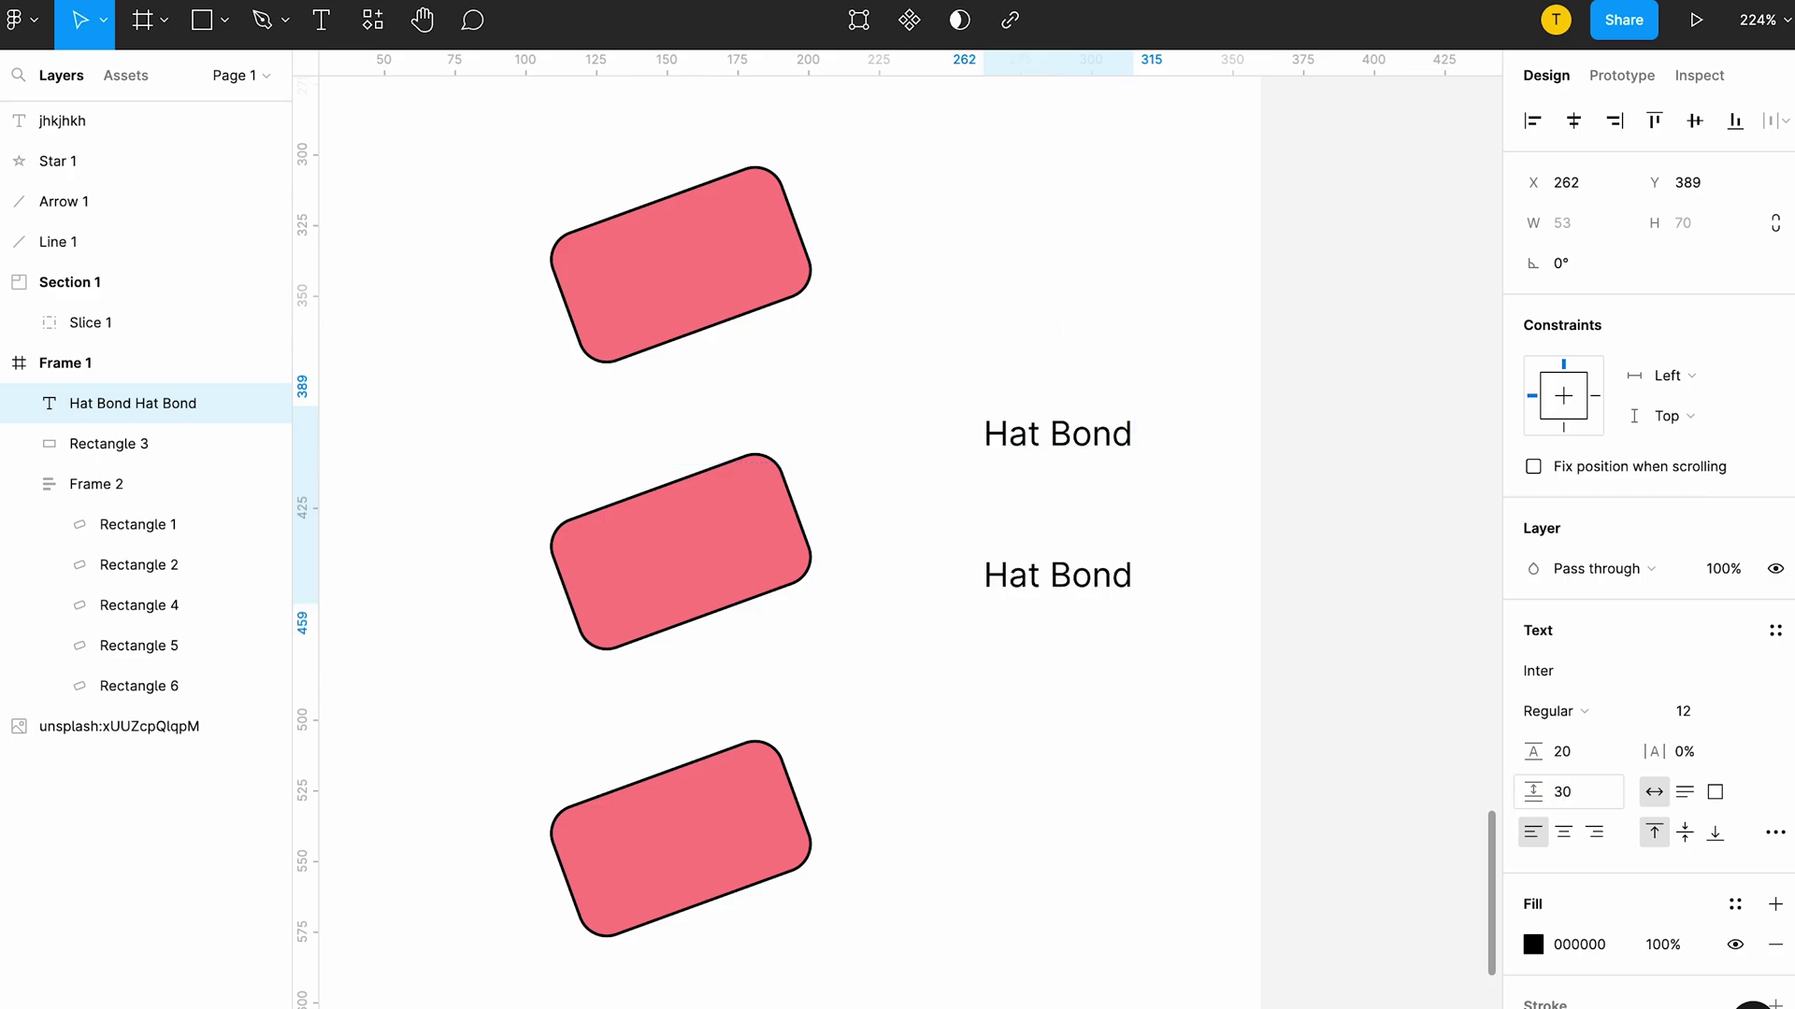
key(ctrl+z)
Step: Set Hat Bond to Auto width after trying Fixed size, aligned right and bottom
drag(1132, 462, 1248, 448)
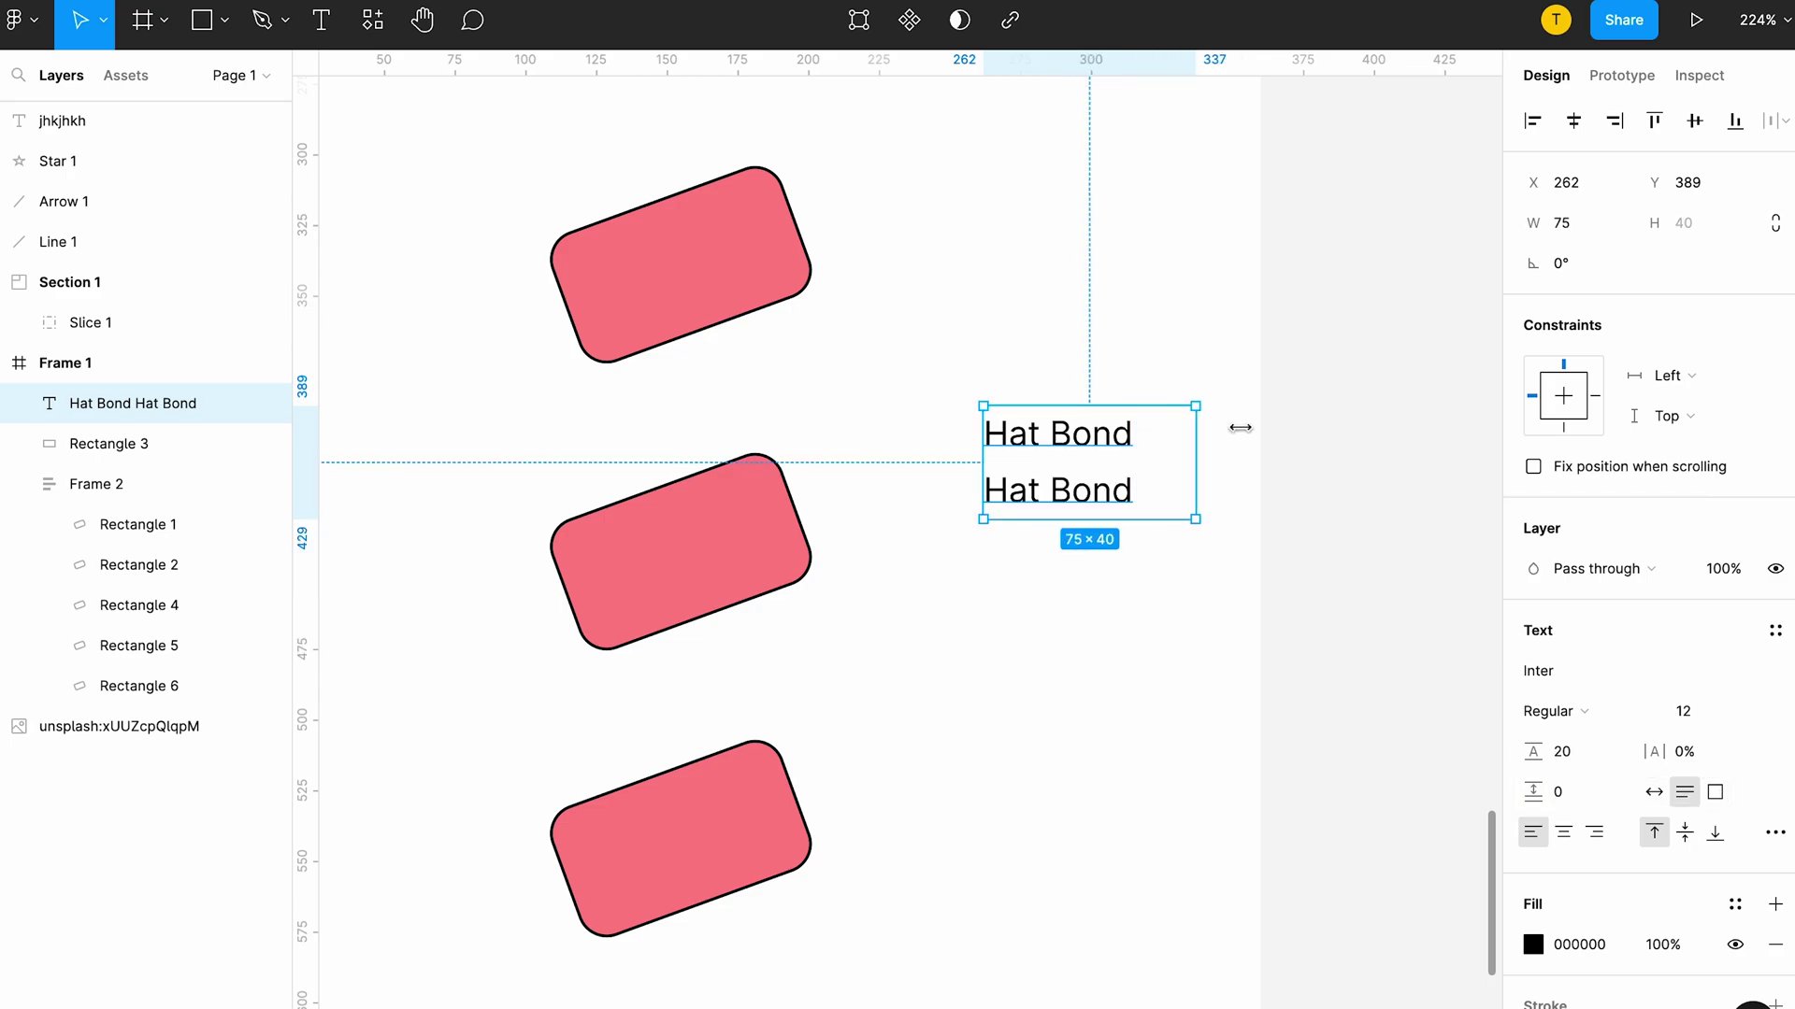
click(1714, 794)
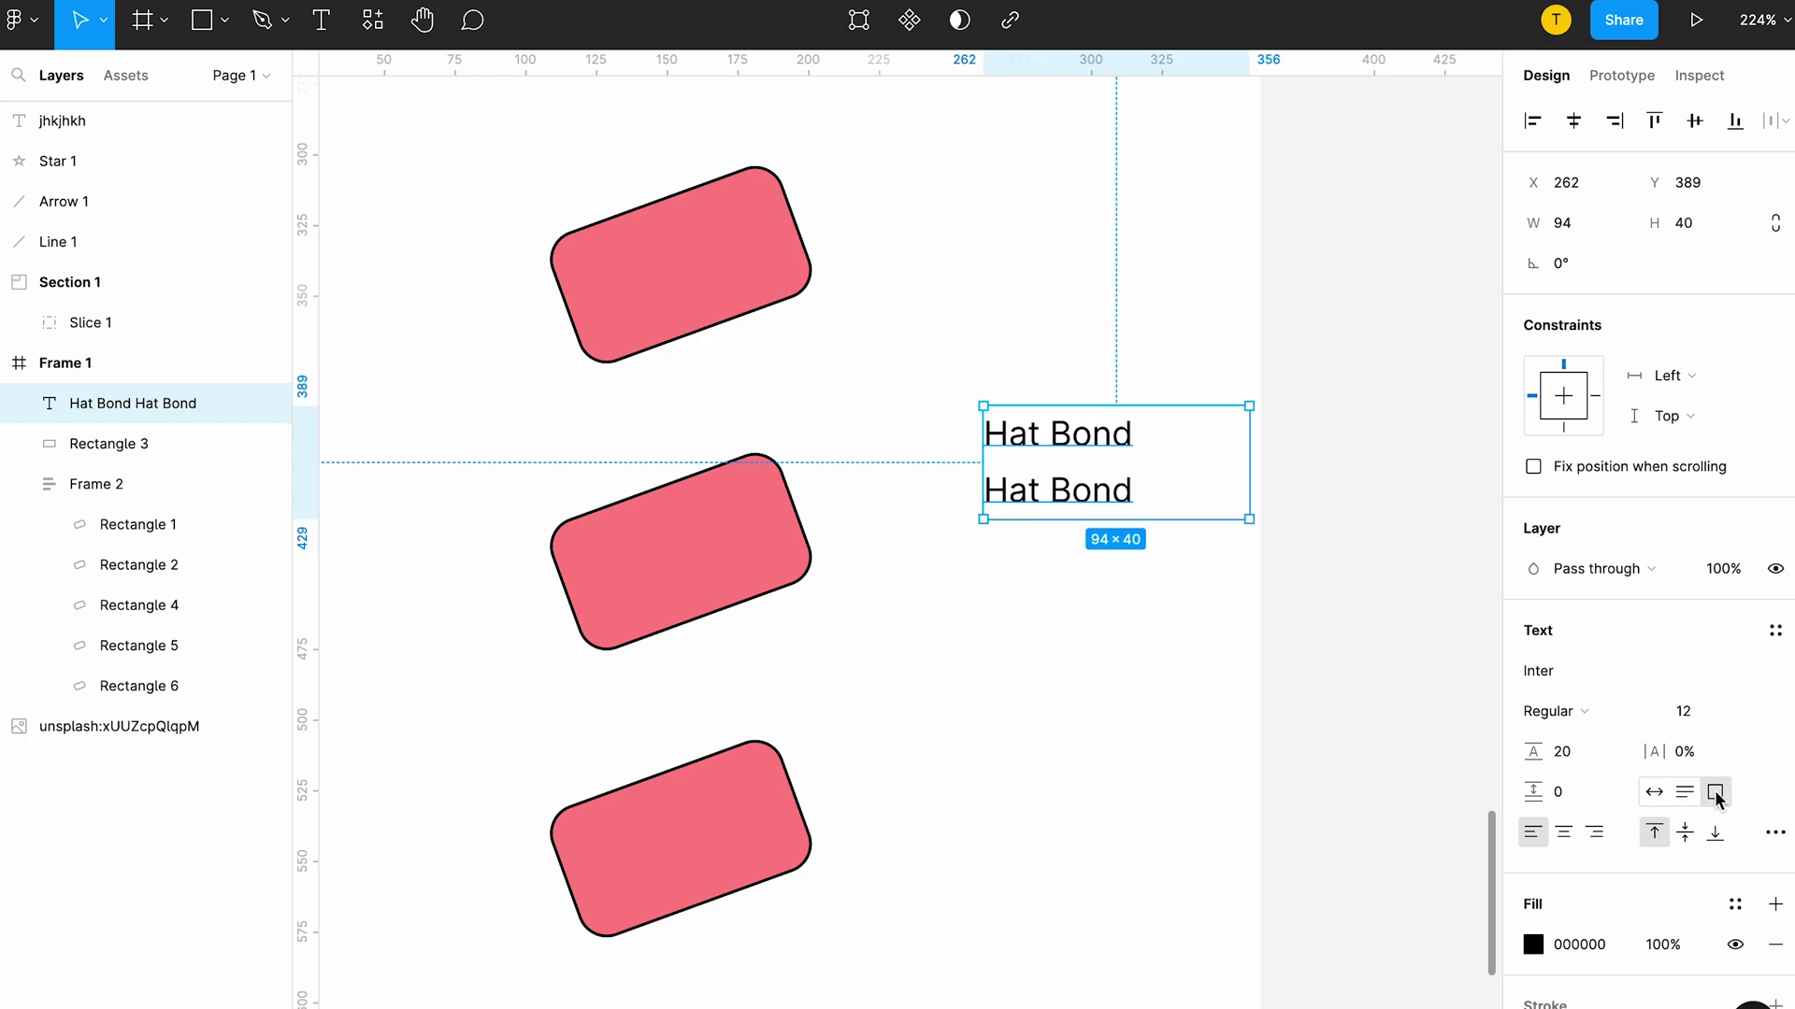
click(1652, 794)
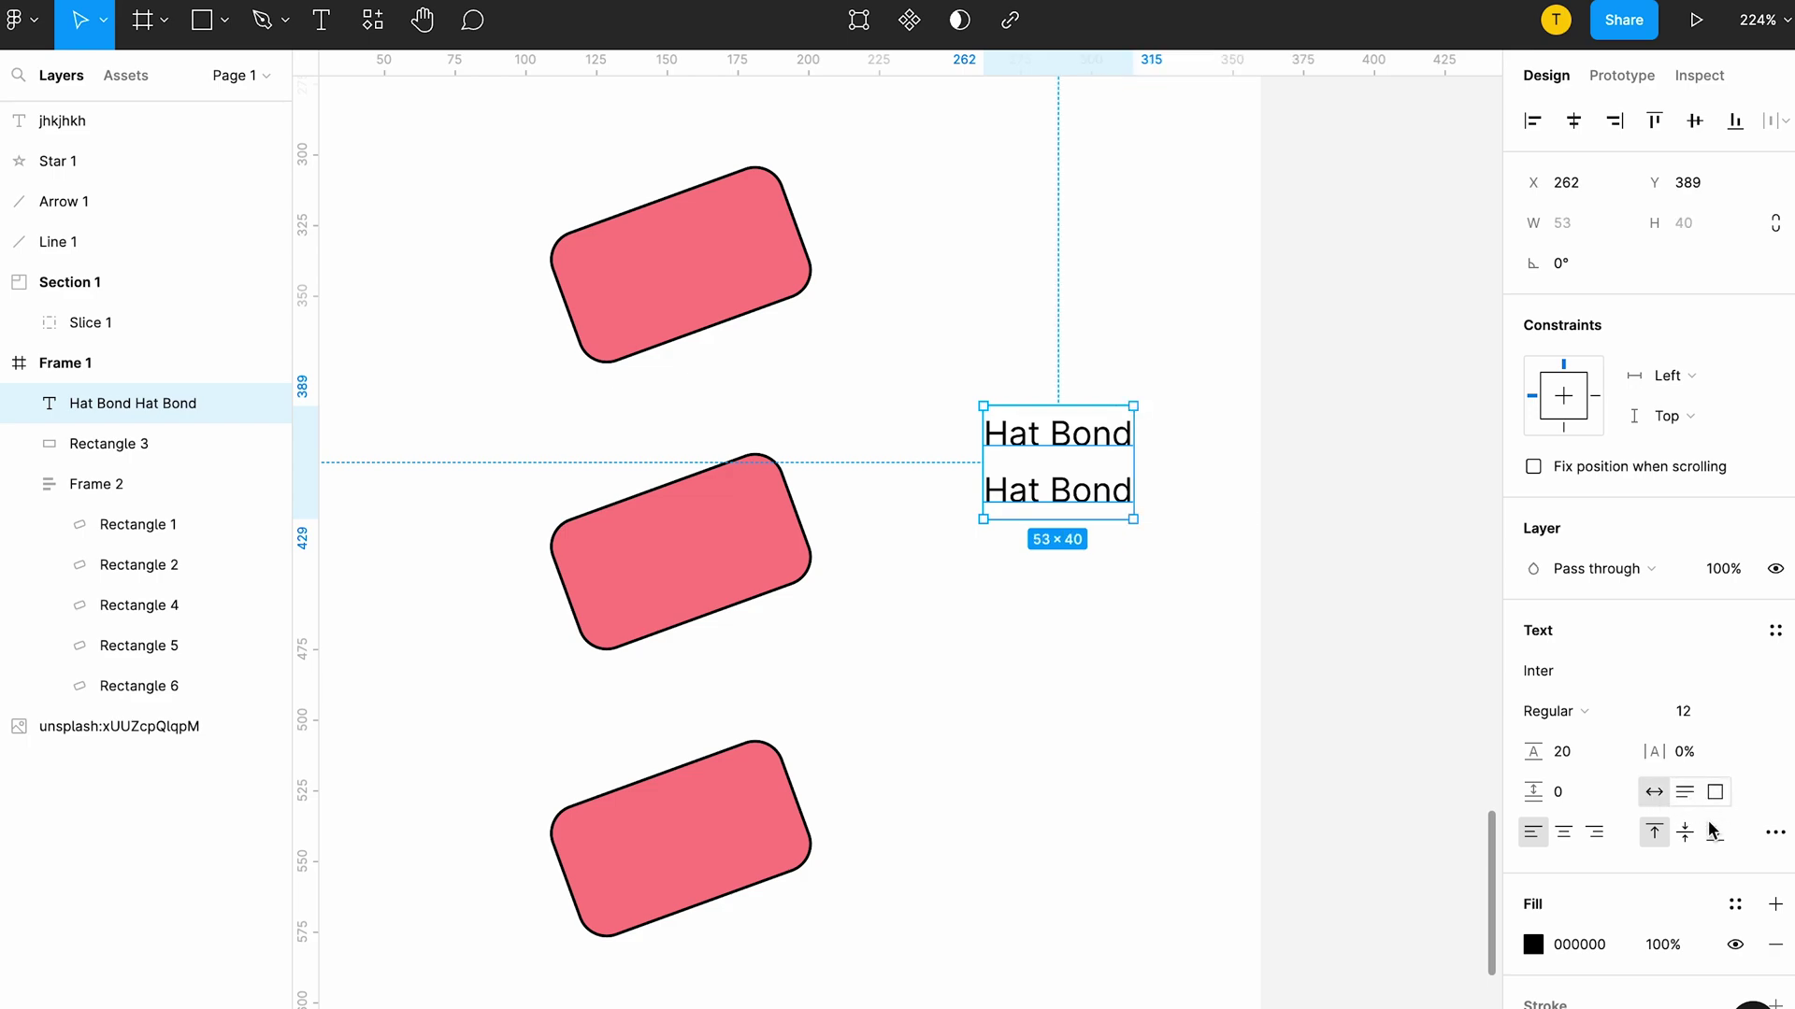
click(1598, 832)
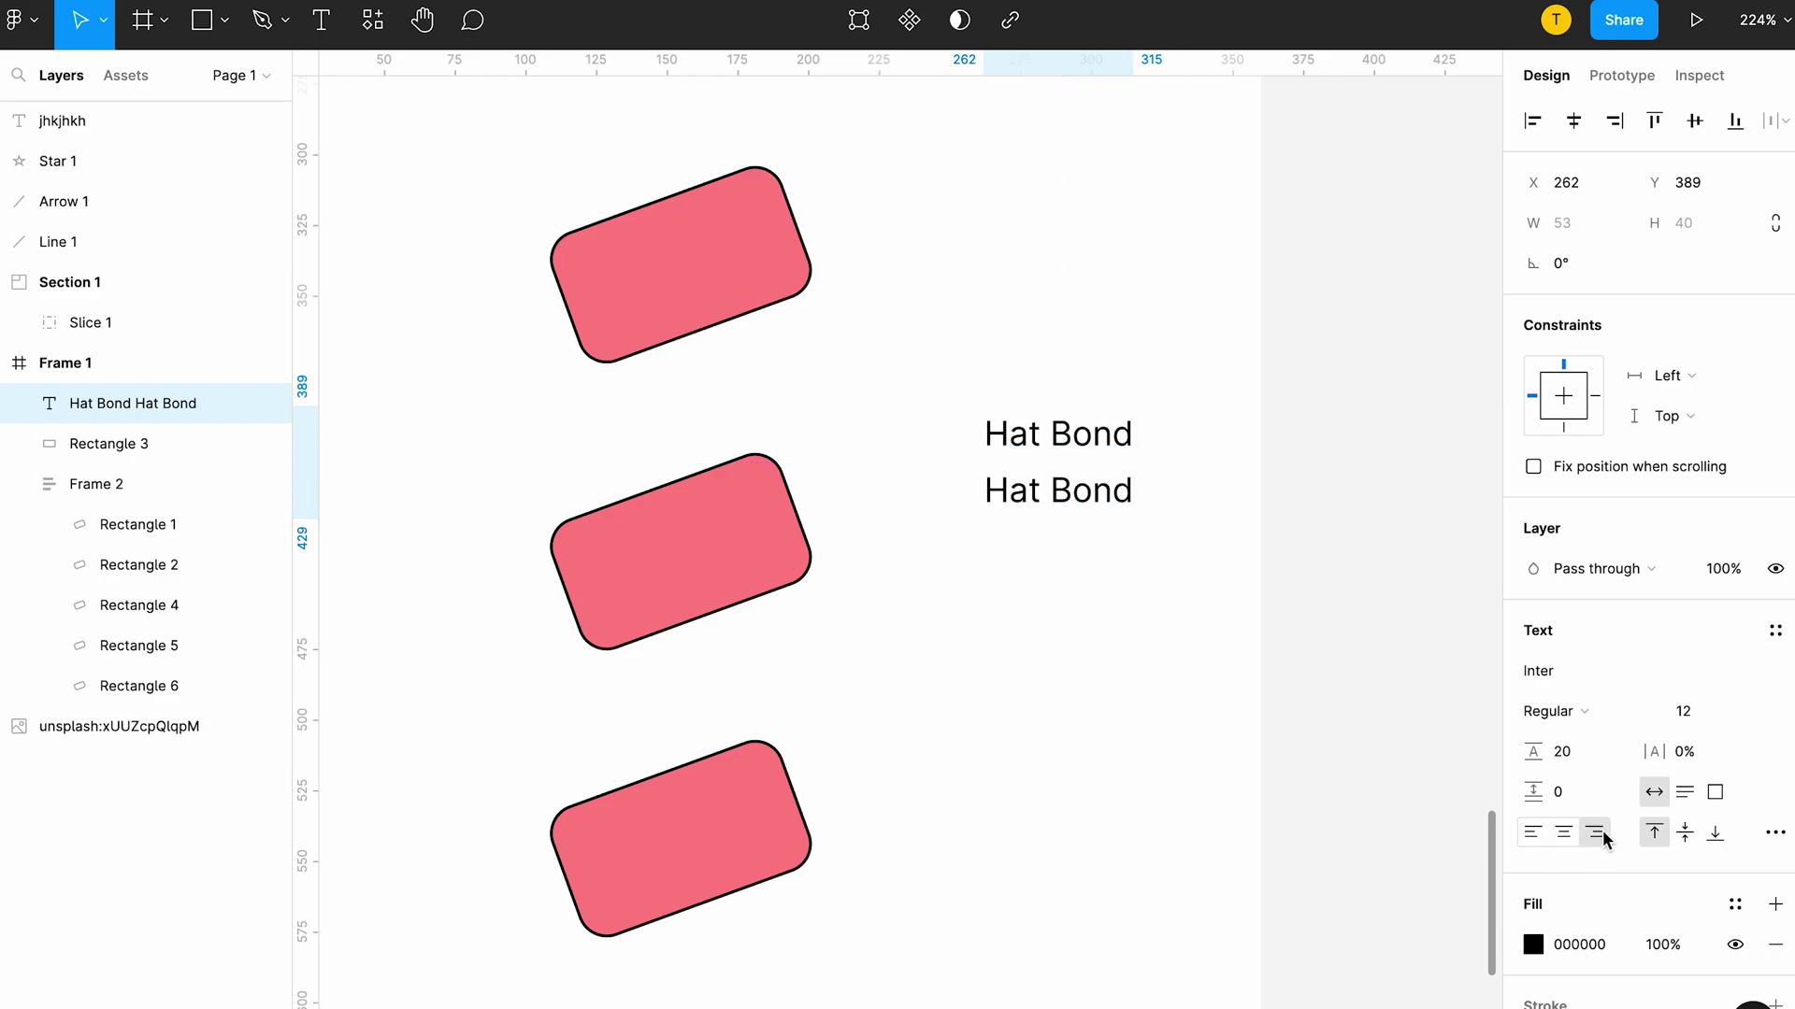
click(1713, 833)
click(1776, 834)
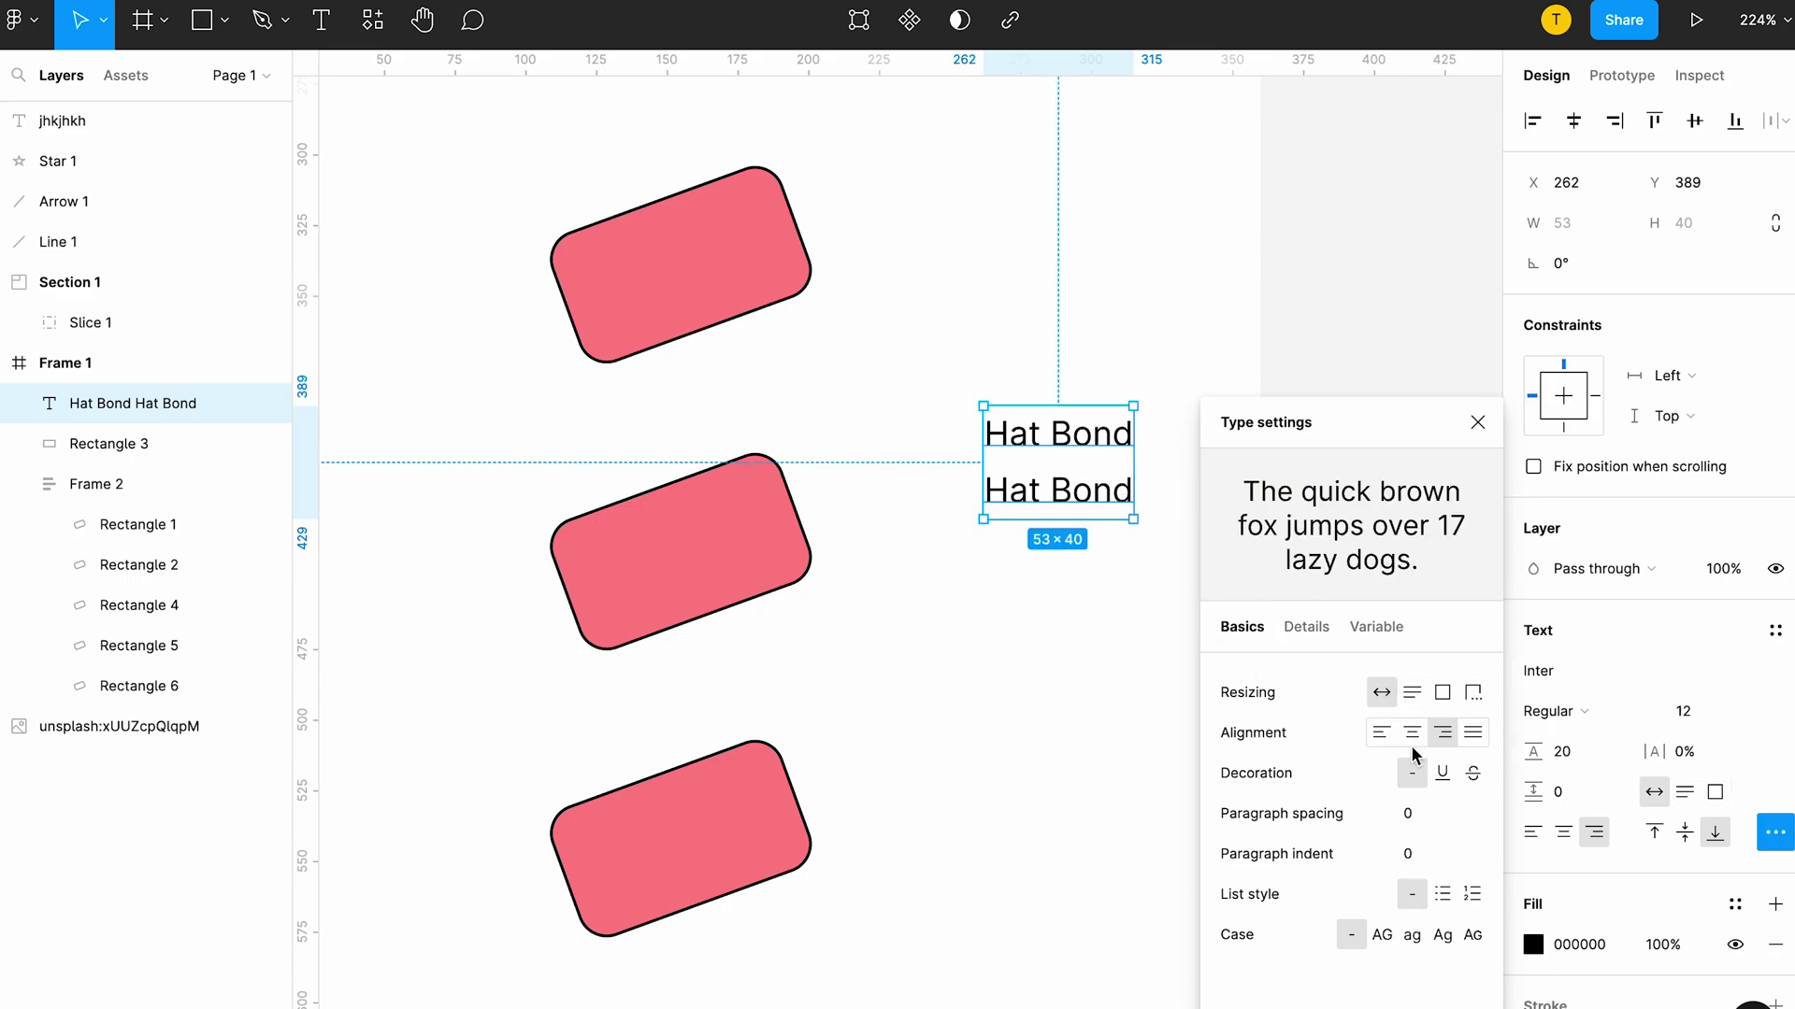
Step: Try underline and strikethrough, then use no decoration, a numbered list and title case
click(1442, 777)
click(1473, 777)
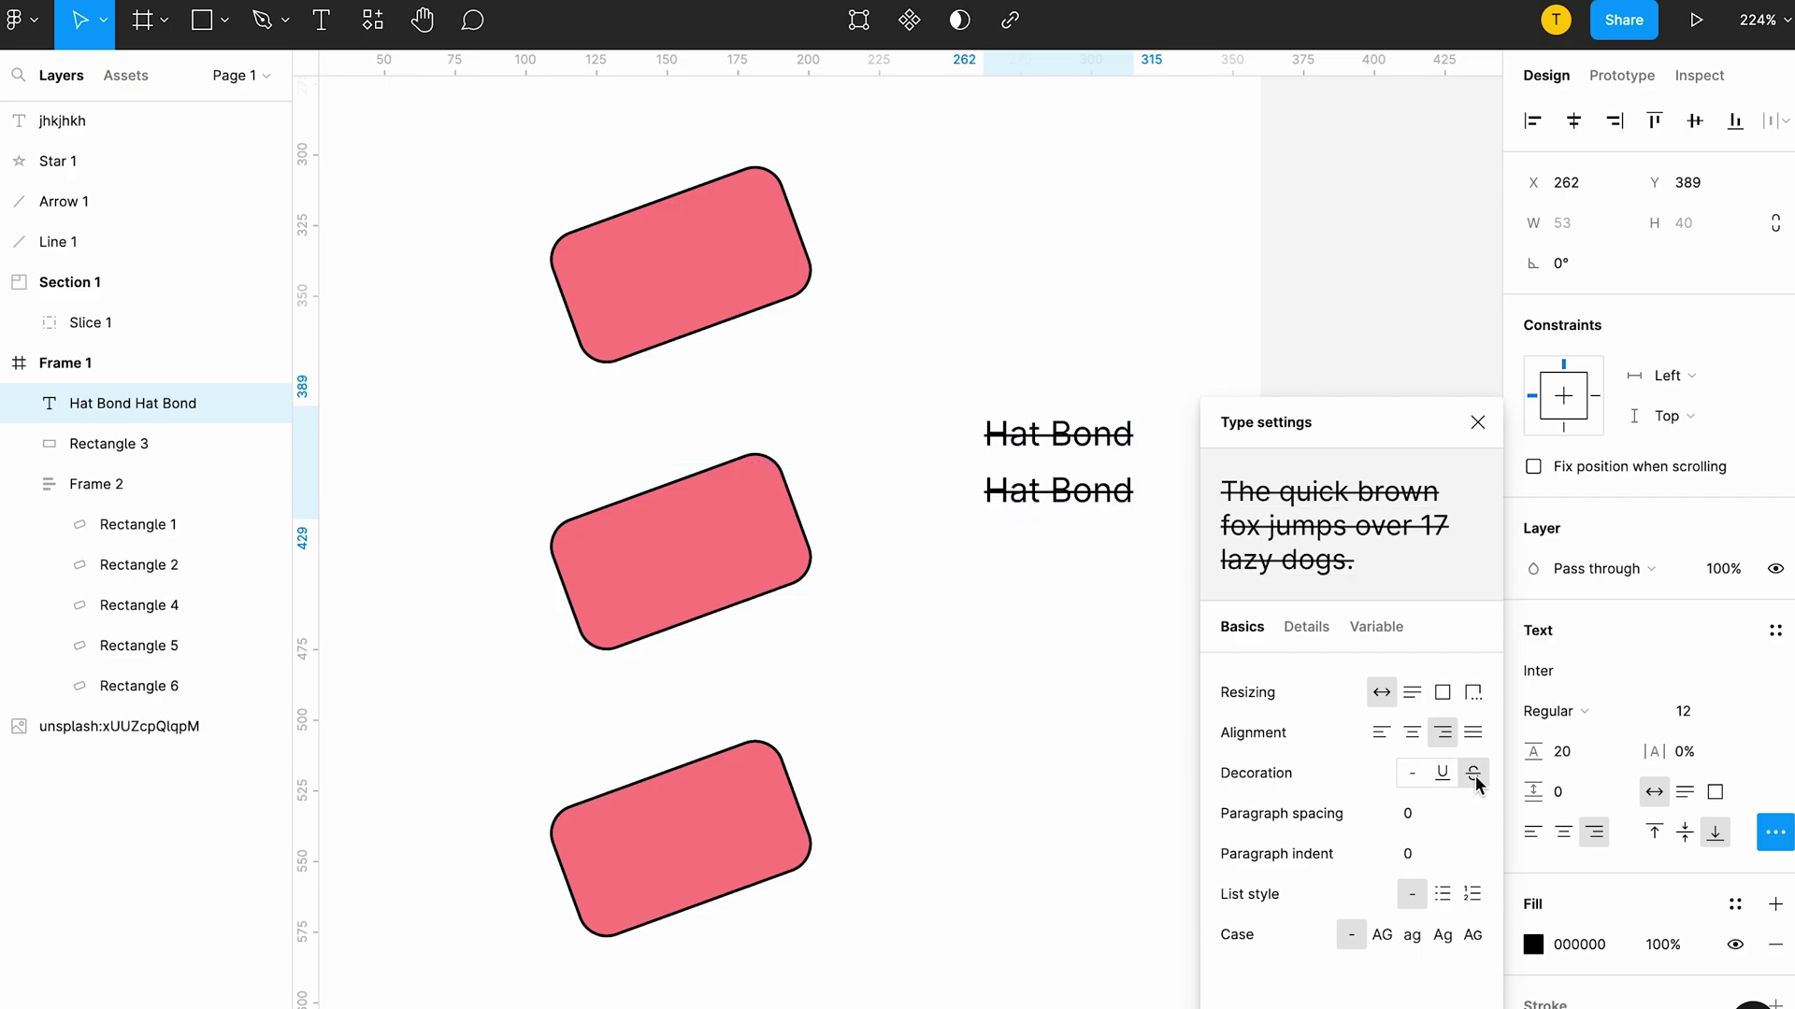
click(1415, 773)
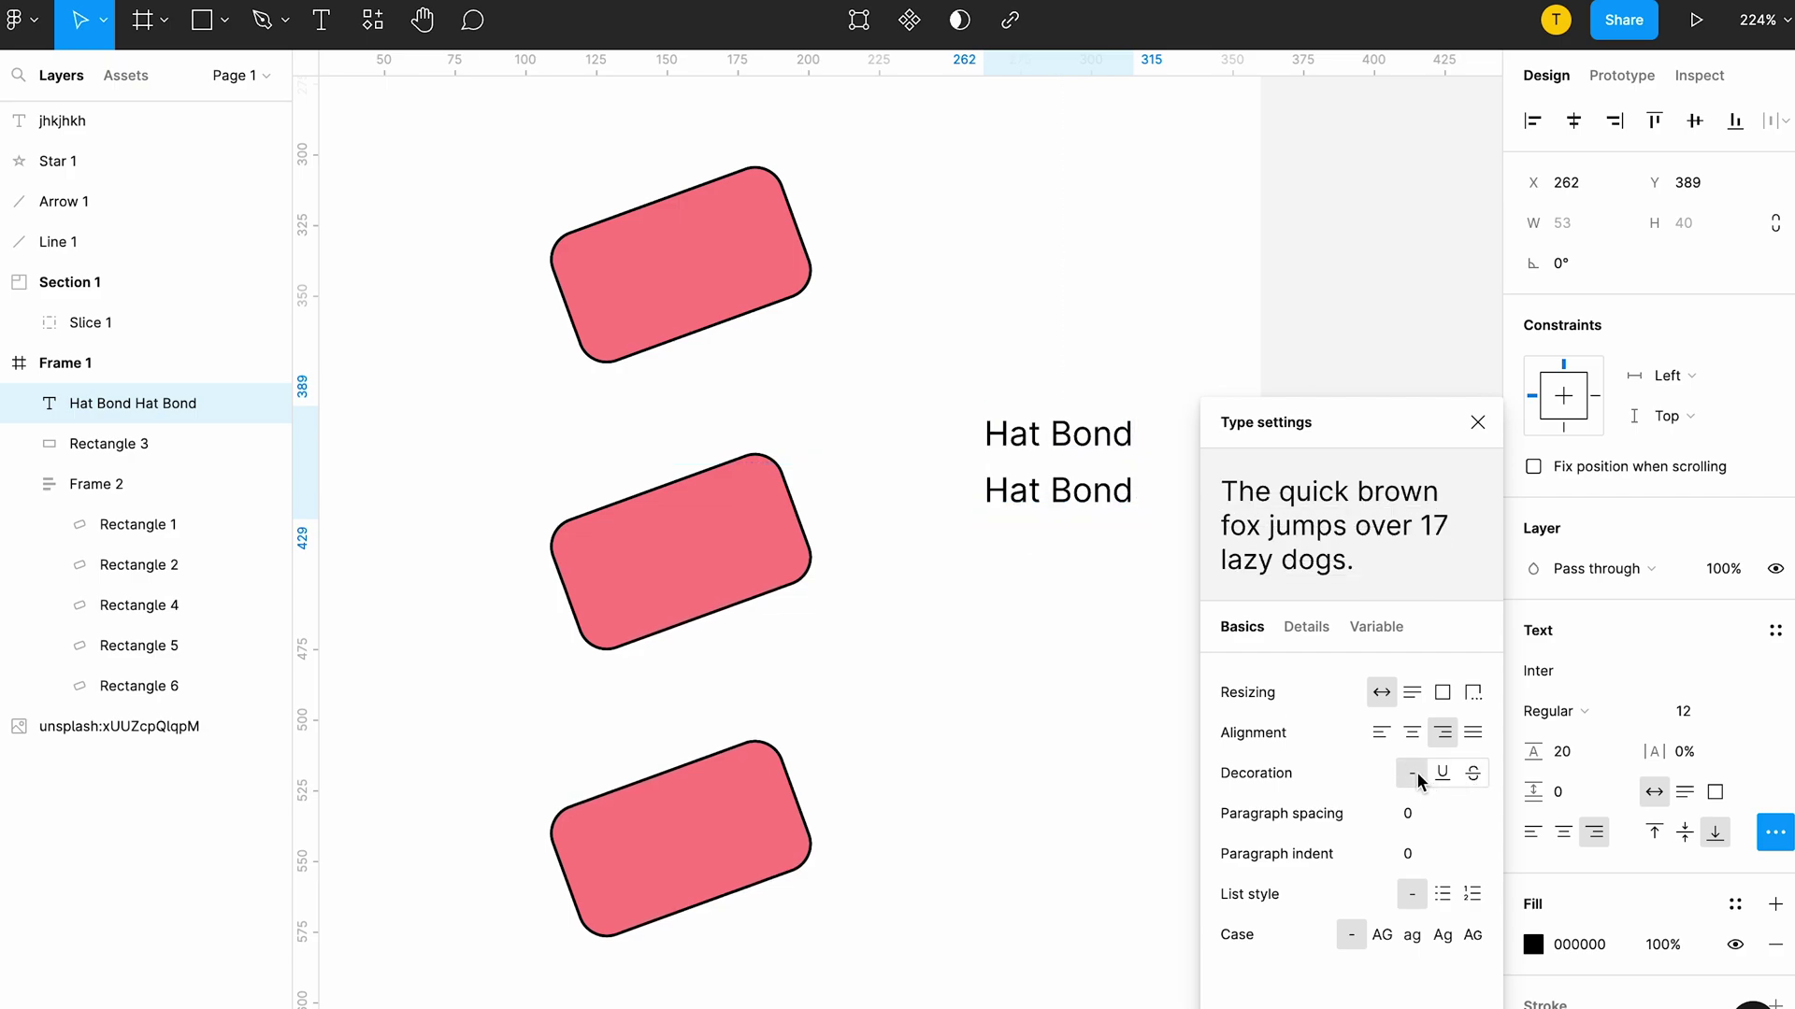
click(1441, 894)
click(1473, 894)
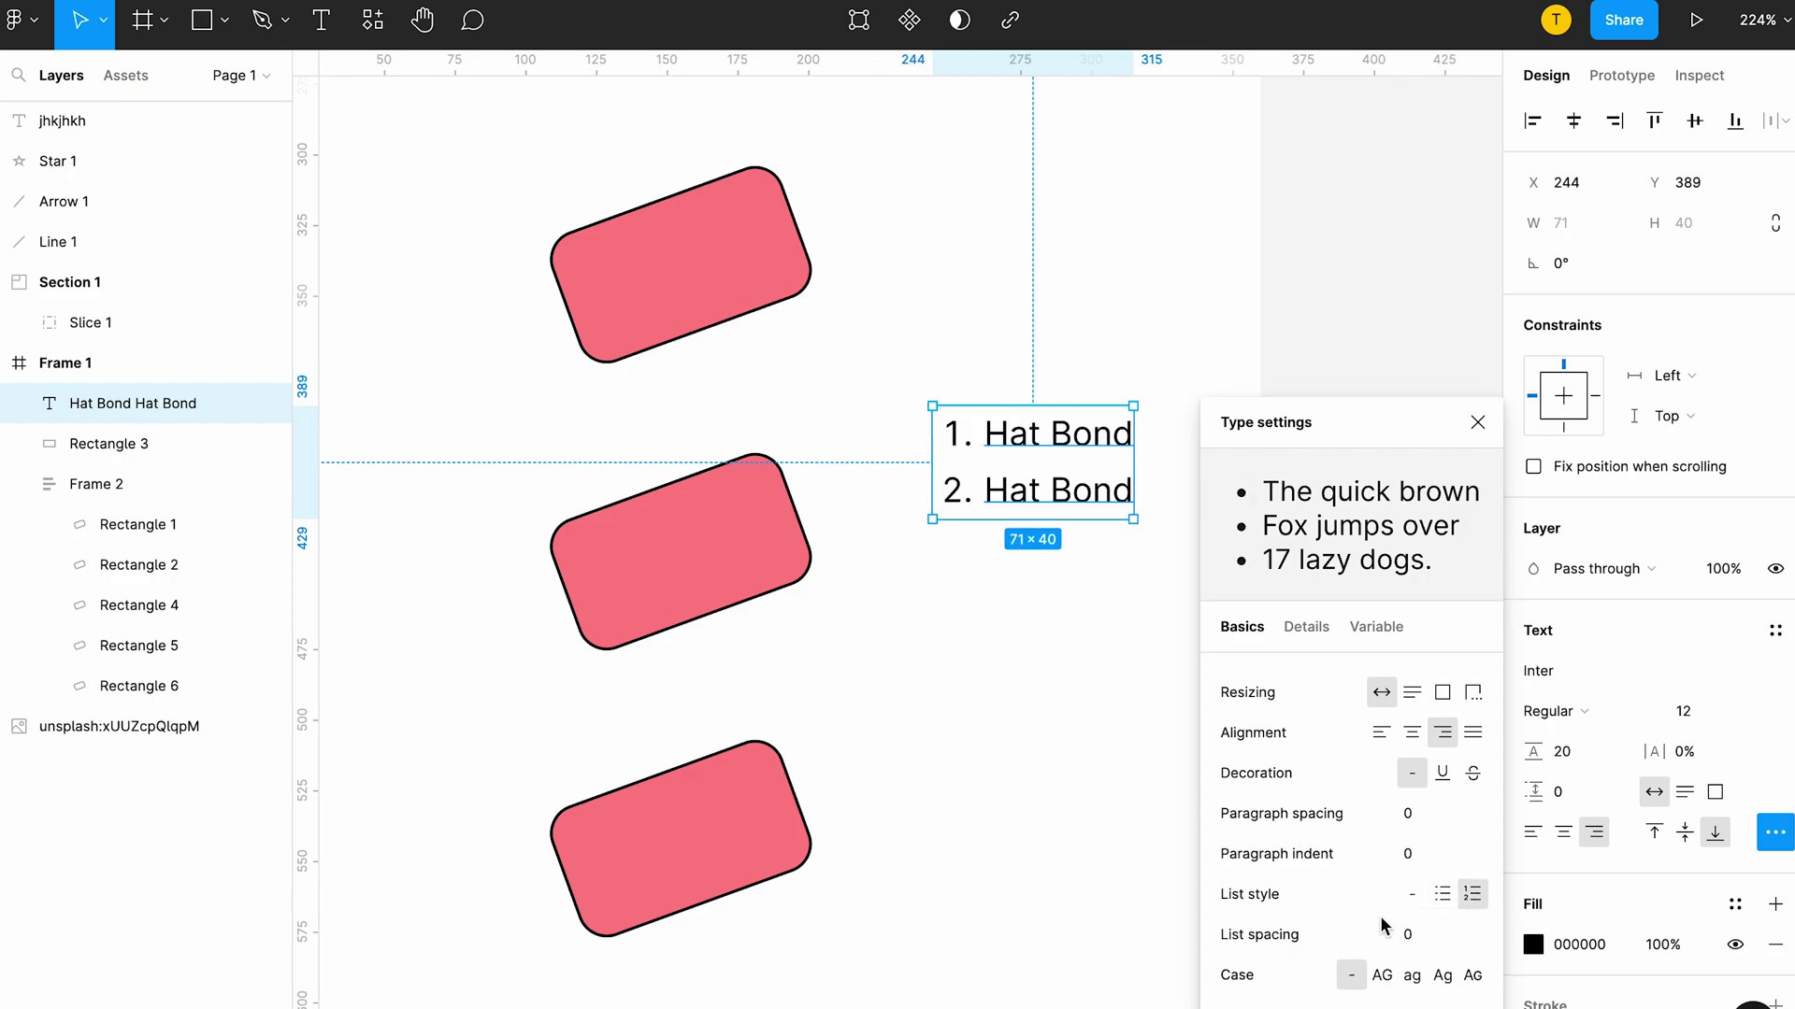
click(1383, 977)
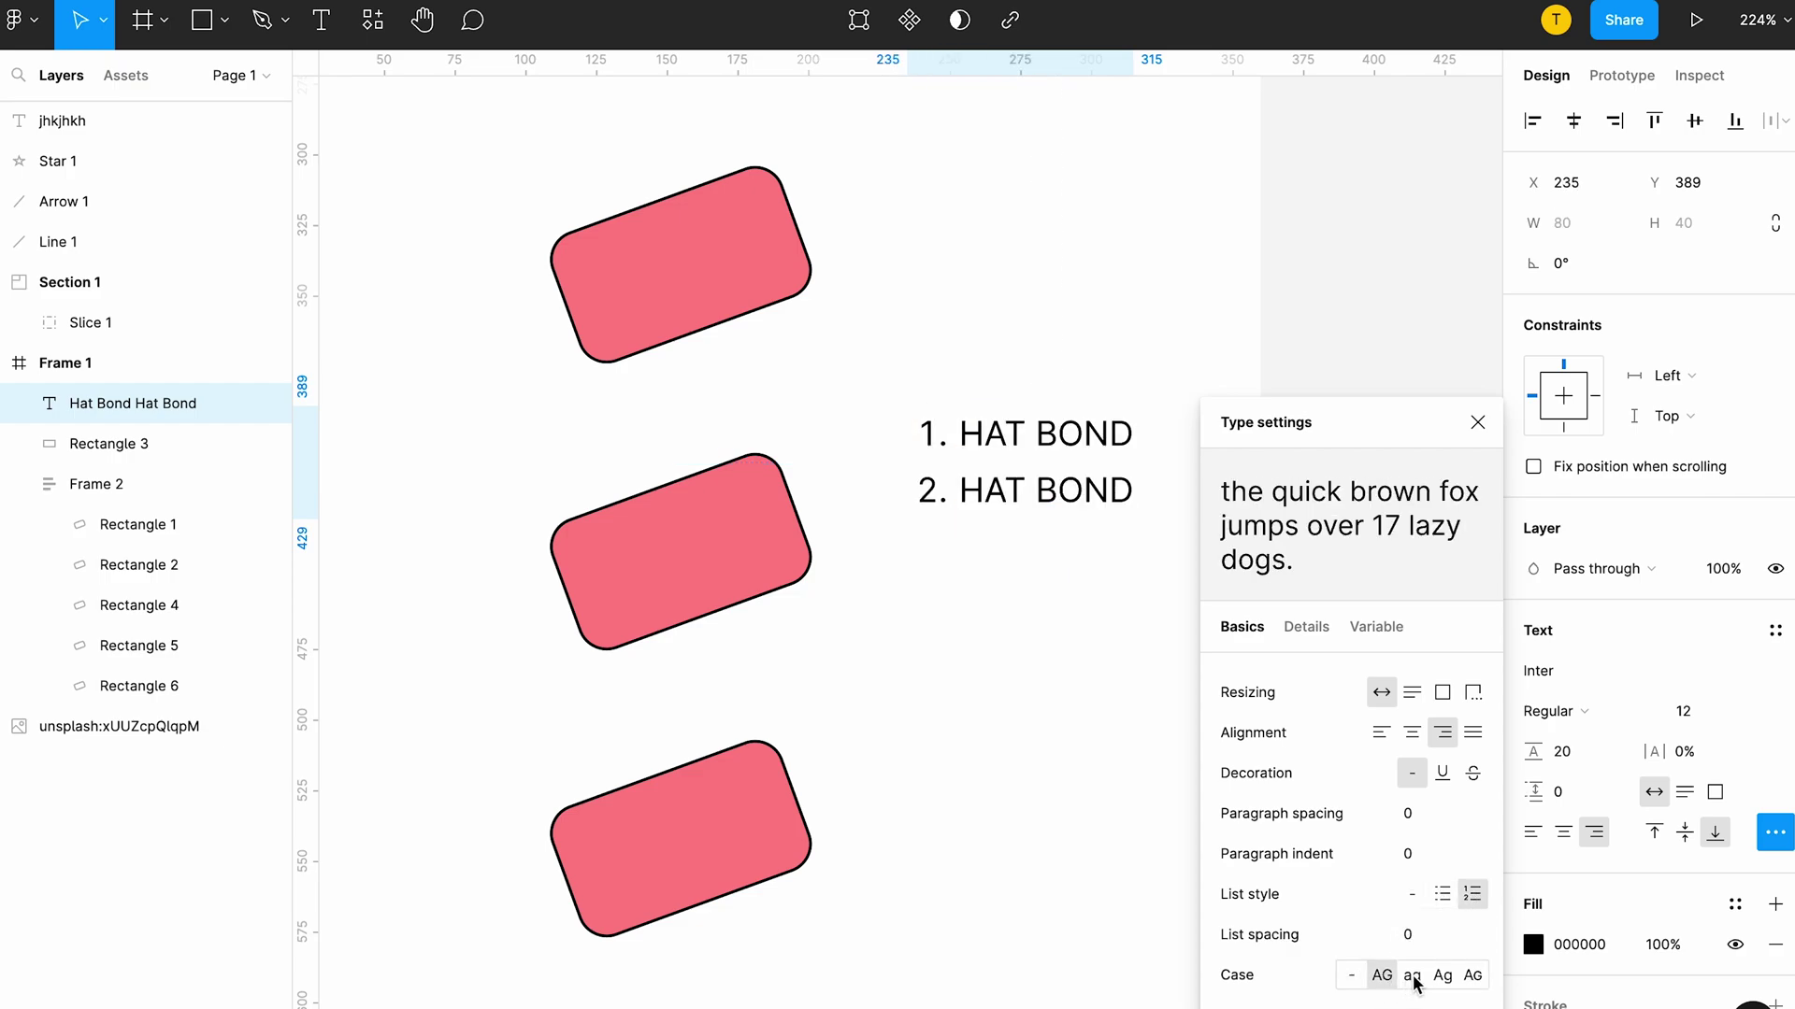
click(1412, 978)
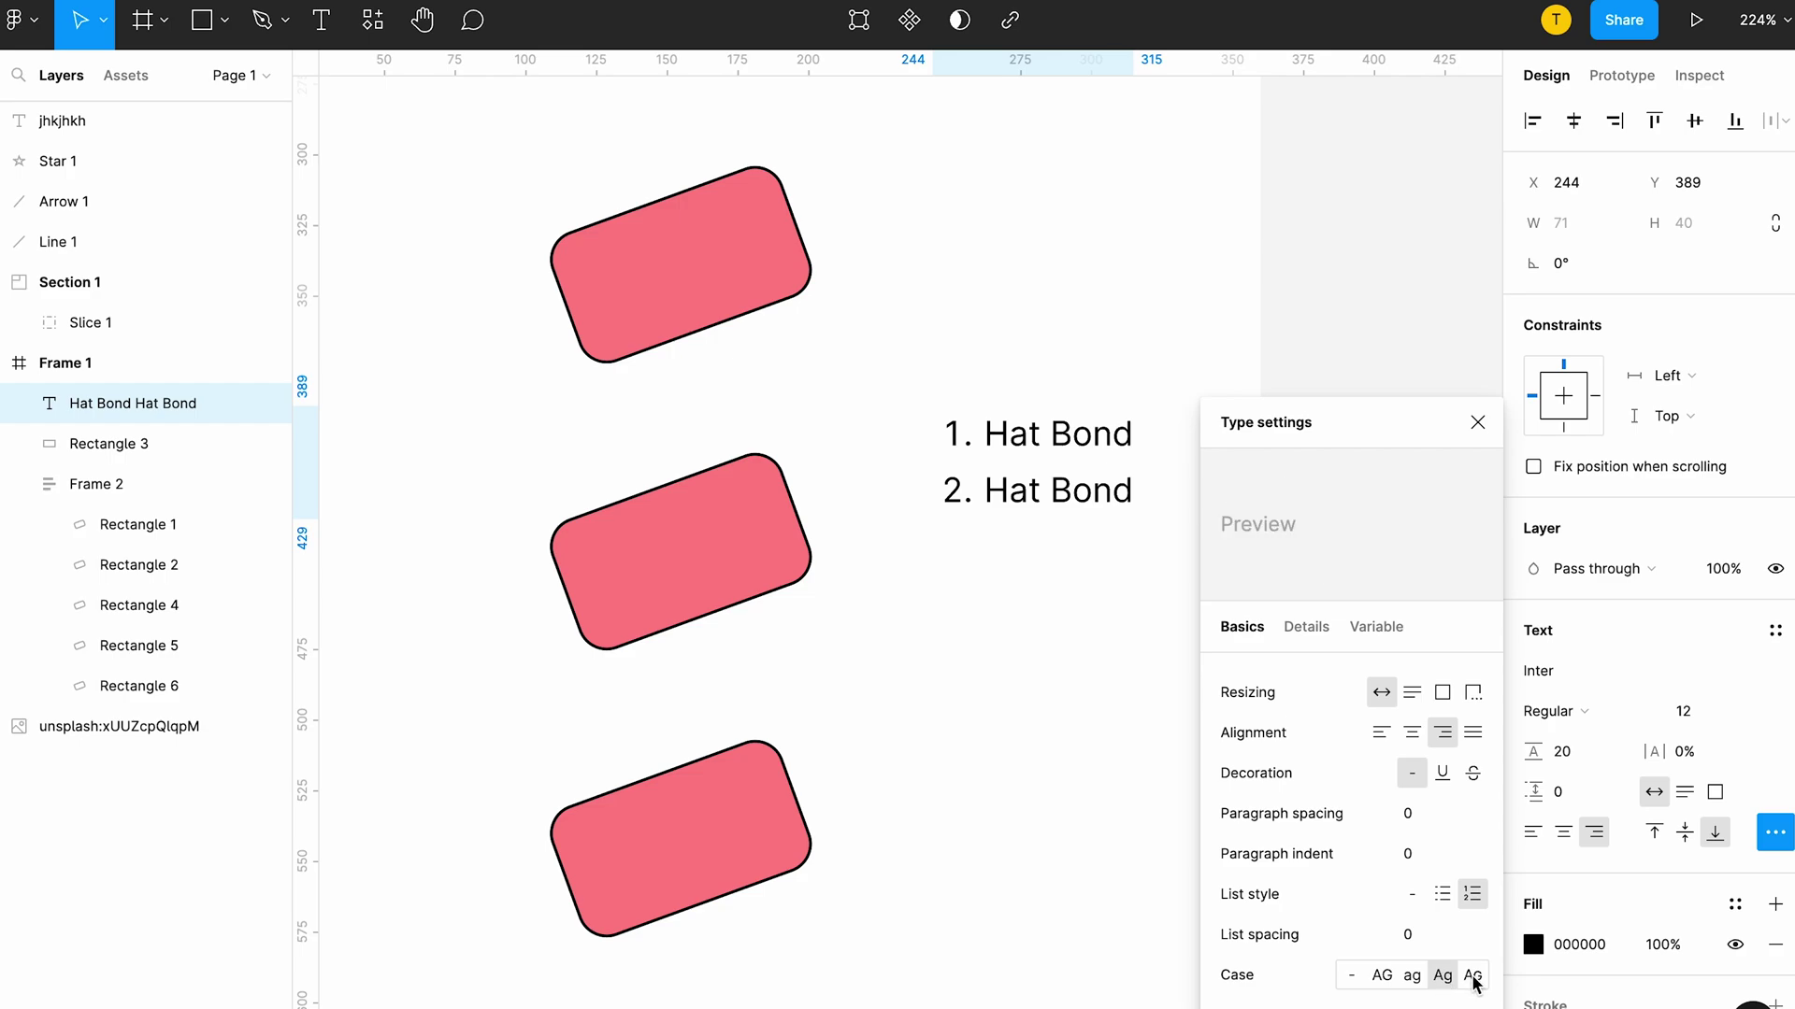
scroll(1647, 623, down, 2)
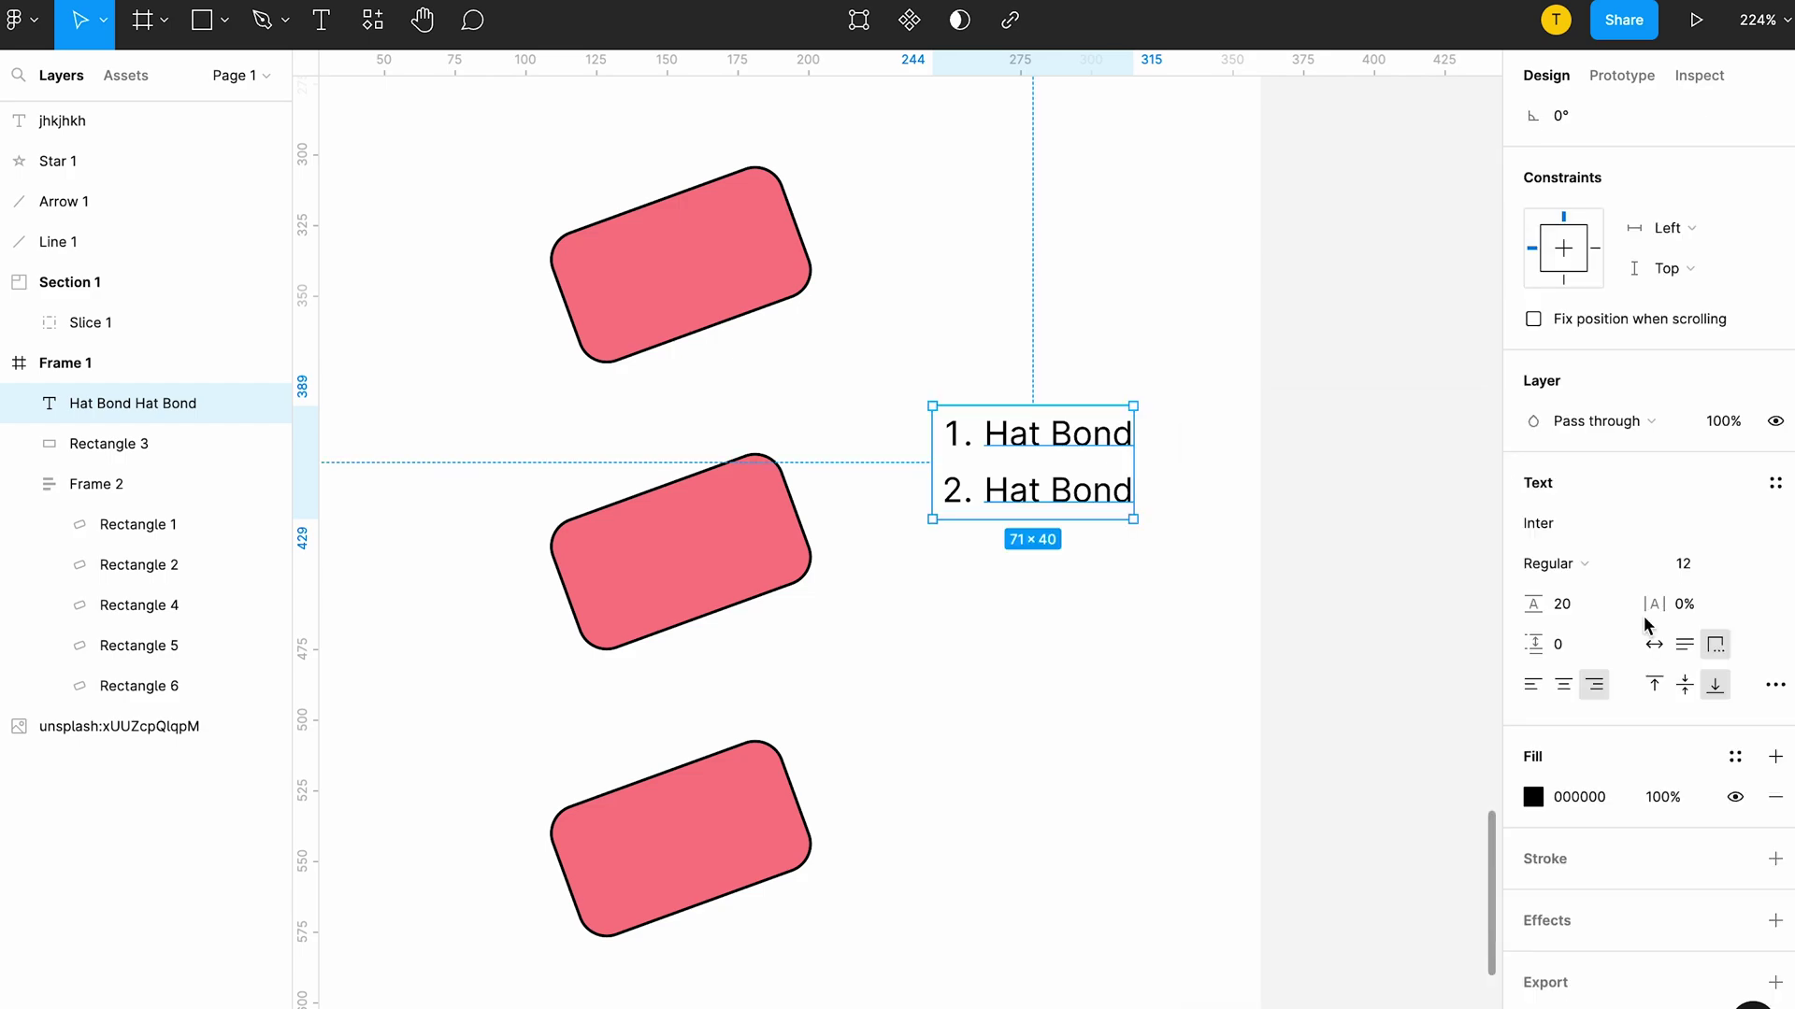
Step: Toggle 'Fix position when scrolling' on the text, ending with it unpinned
click(1534, 319)
click(1535, 320)
click(1531, 327)
key(ctrl+z)
scroll(1034, 360, down, 3)
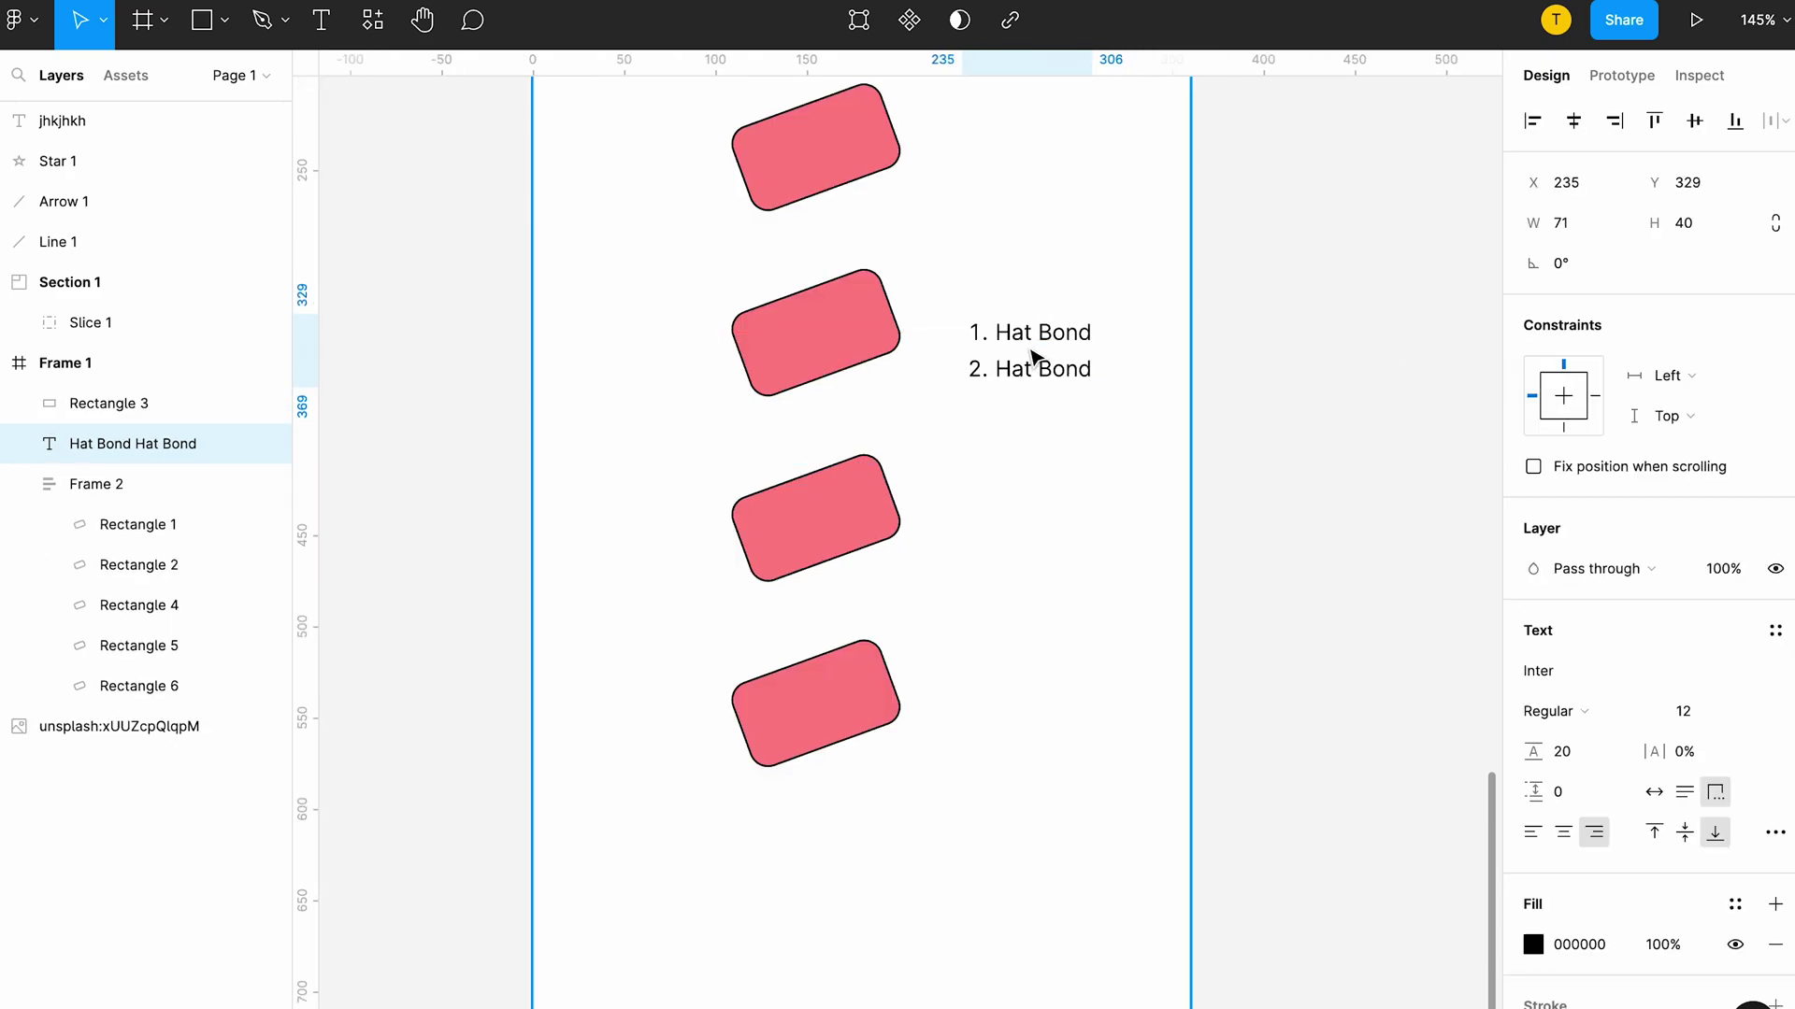
Step: Remove auto layout from Frame 2 and drag the Hat Bond text onto its second rectangle
click(796, 335)
right_click(795, 335)
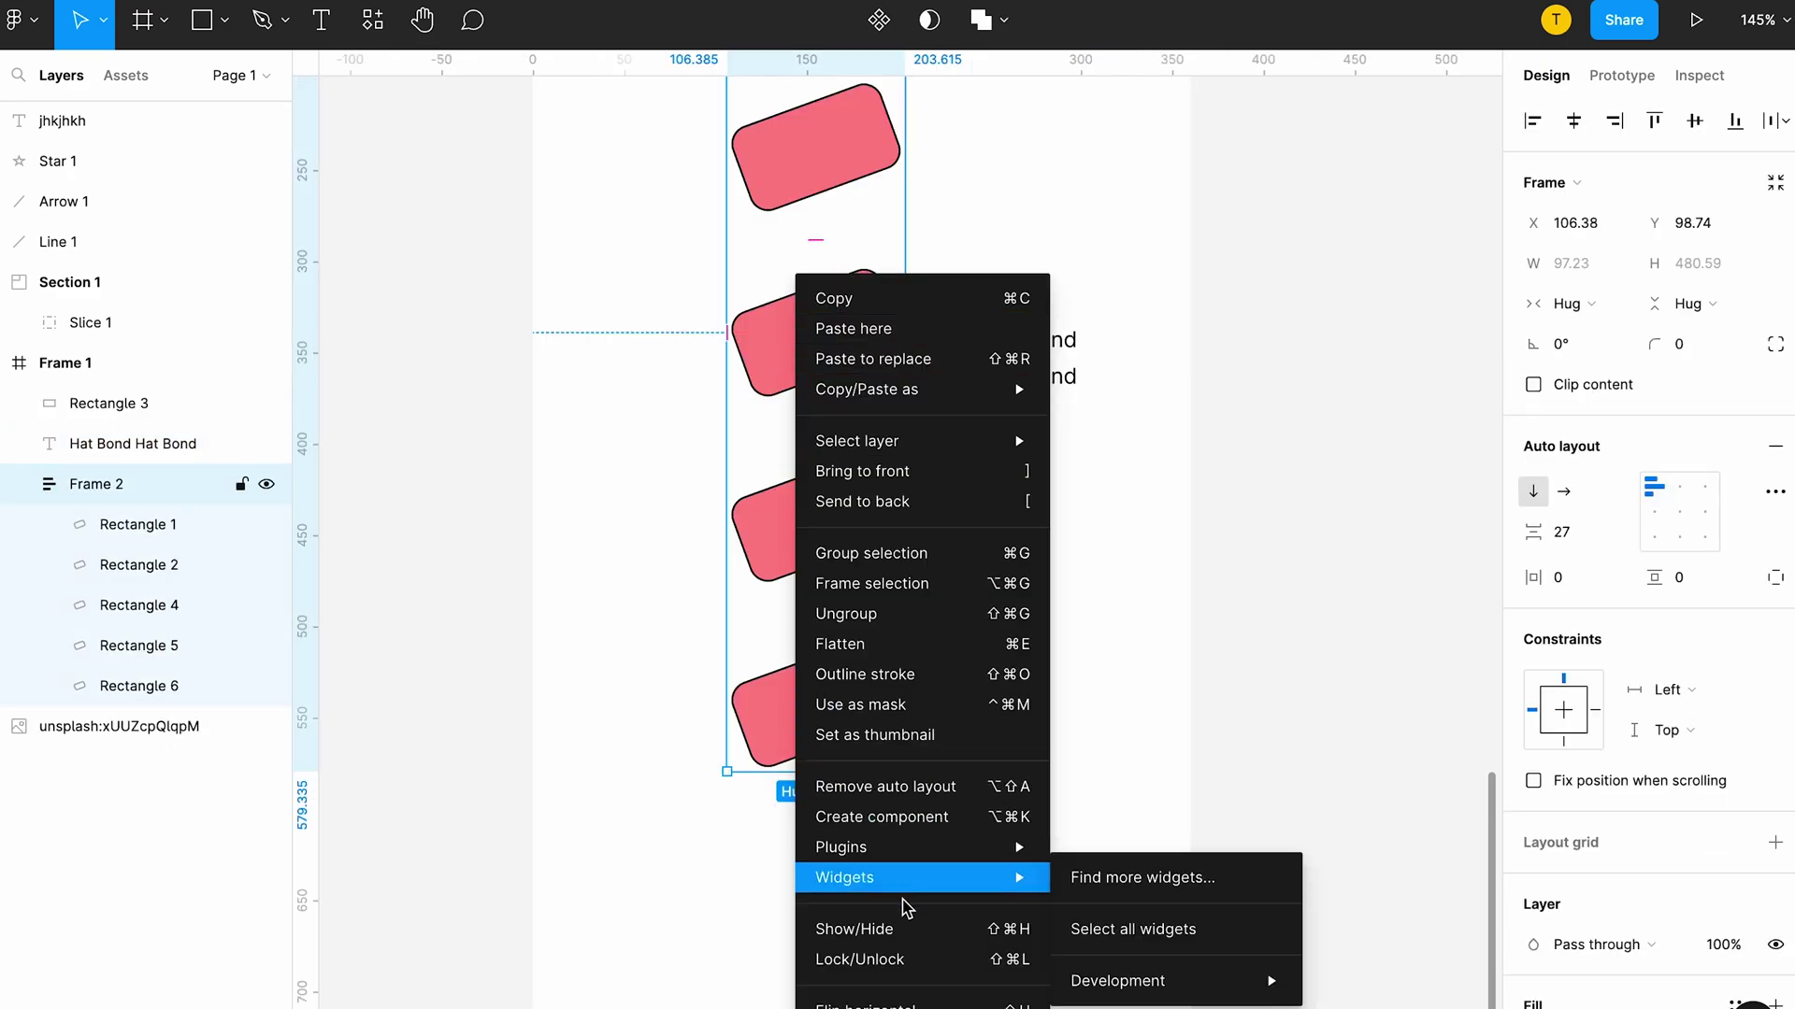
click(902, 790)
click(1113, 569)
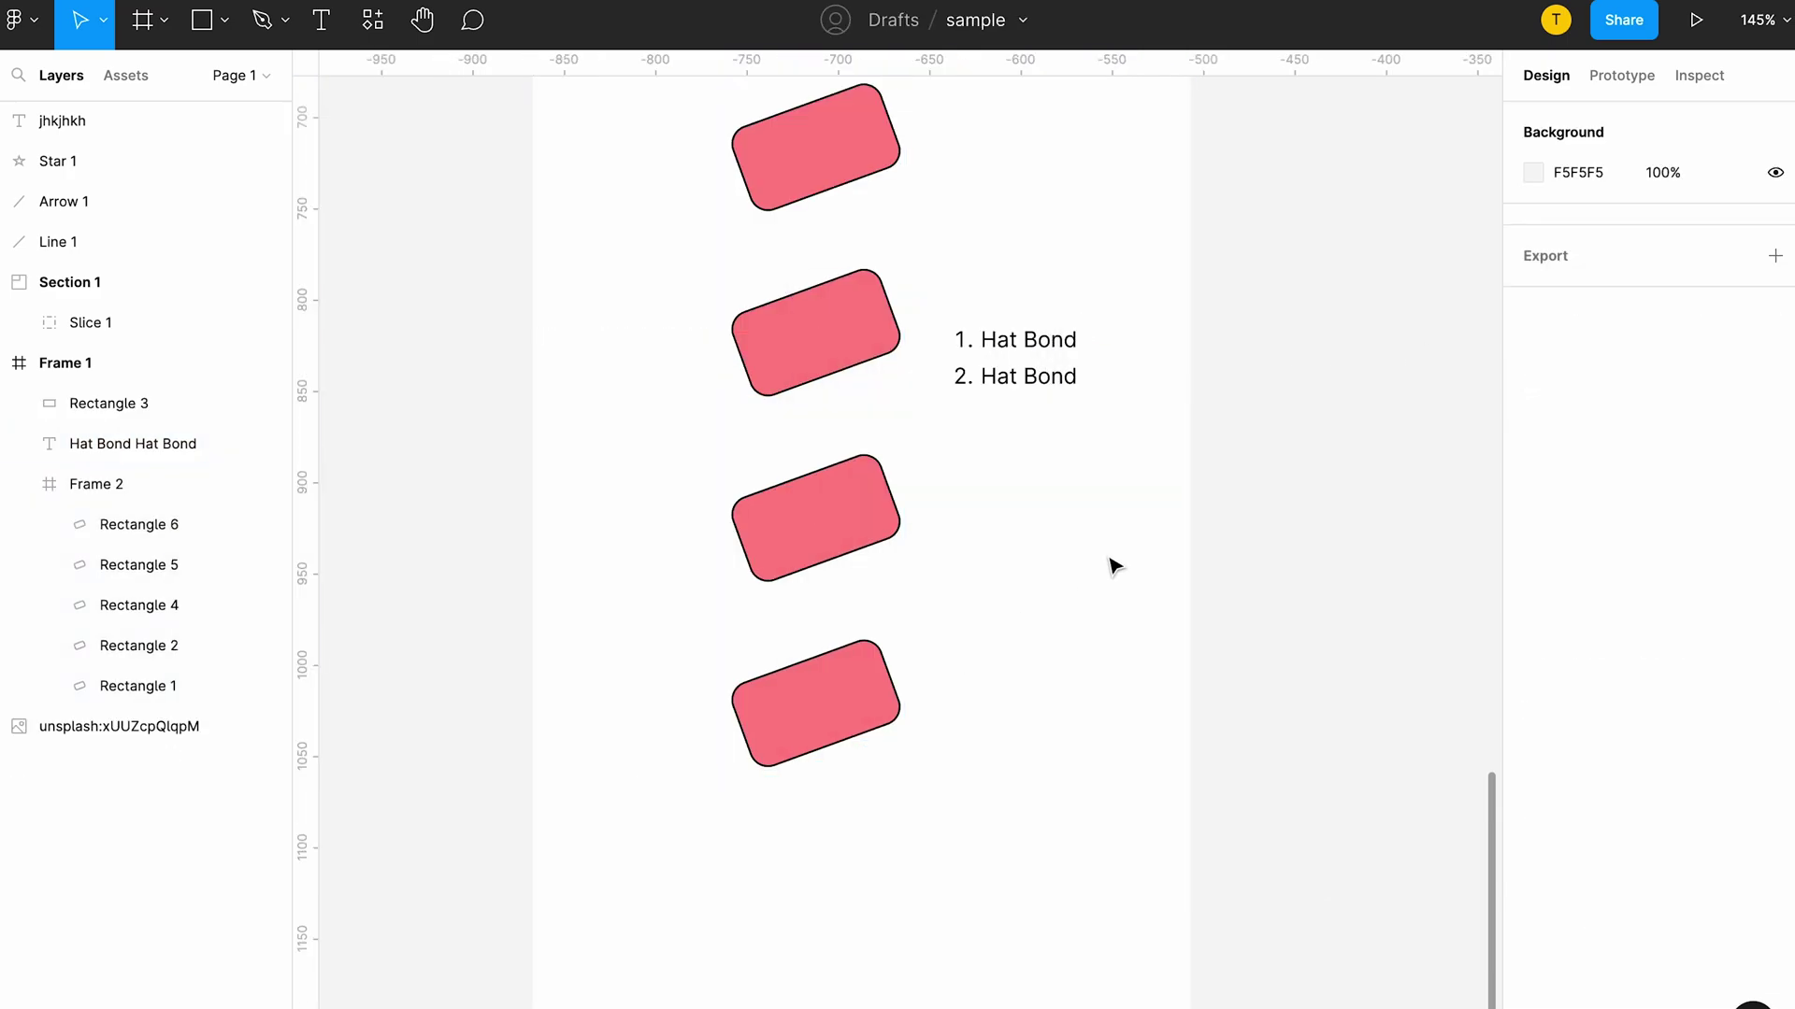
click(1026, 392)
drag(940, 373, 750, 344)
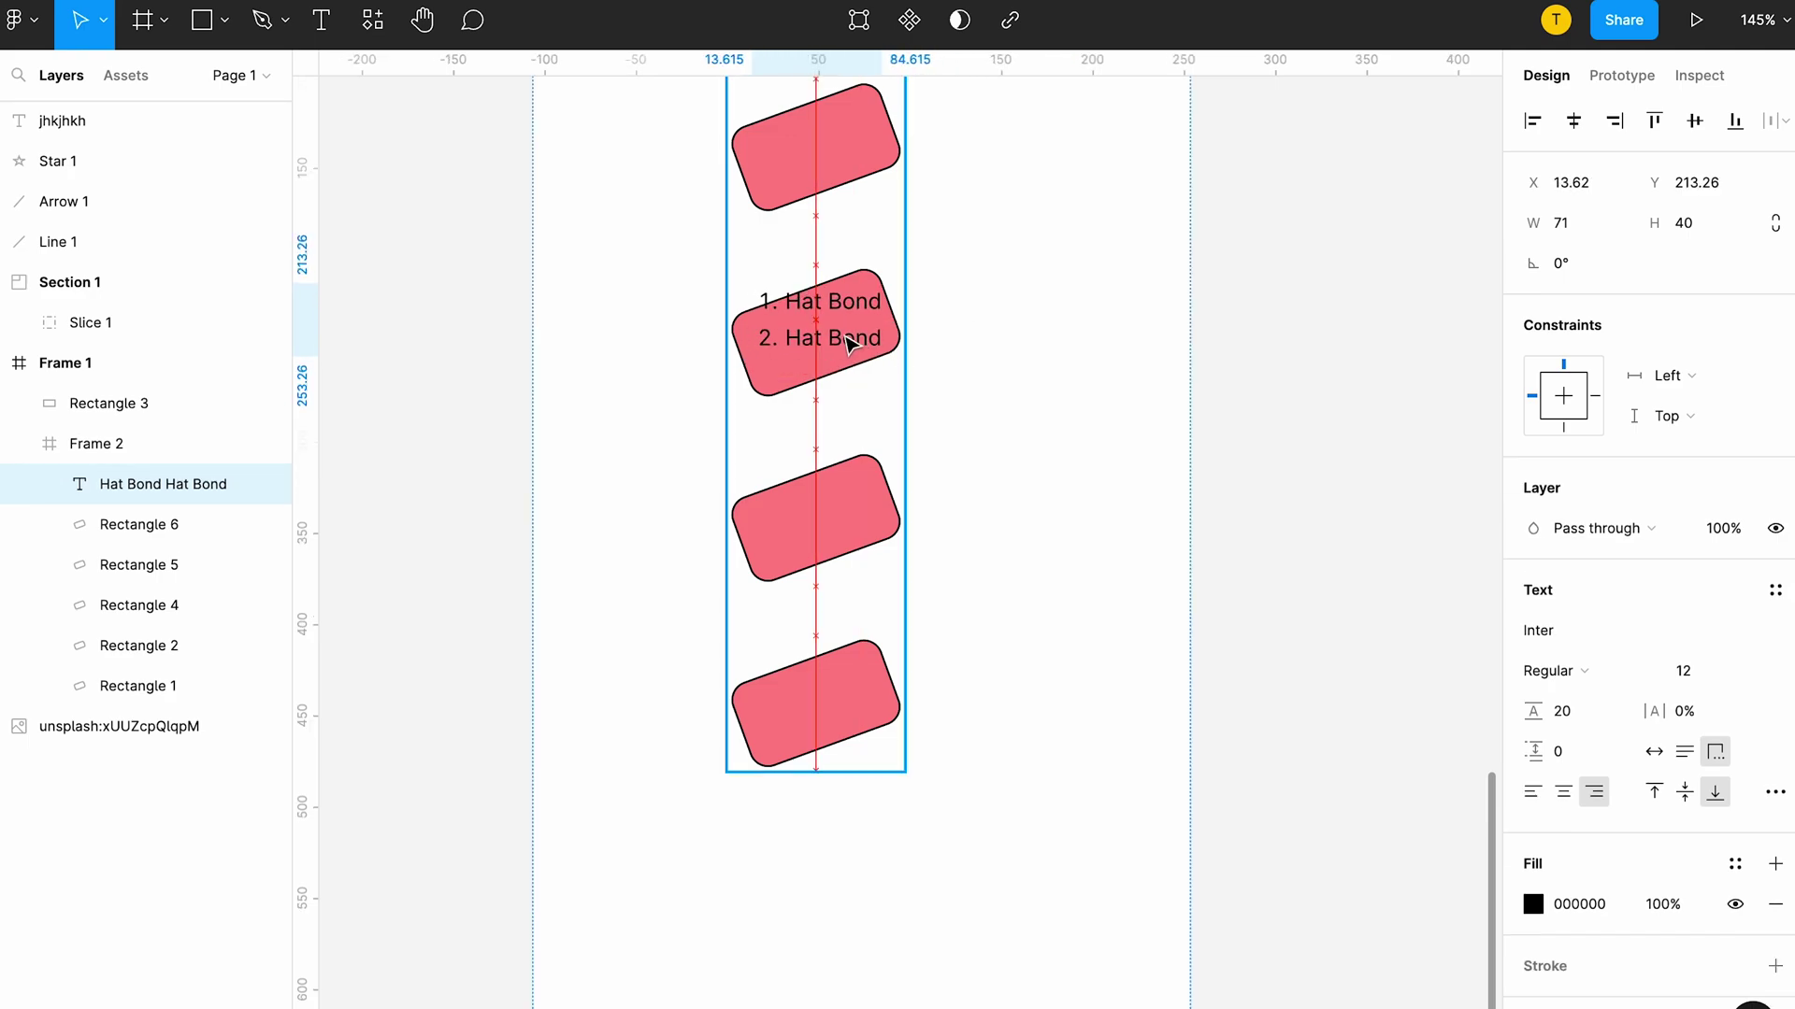
scroll(856, 326, down, 2)
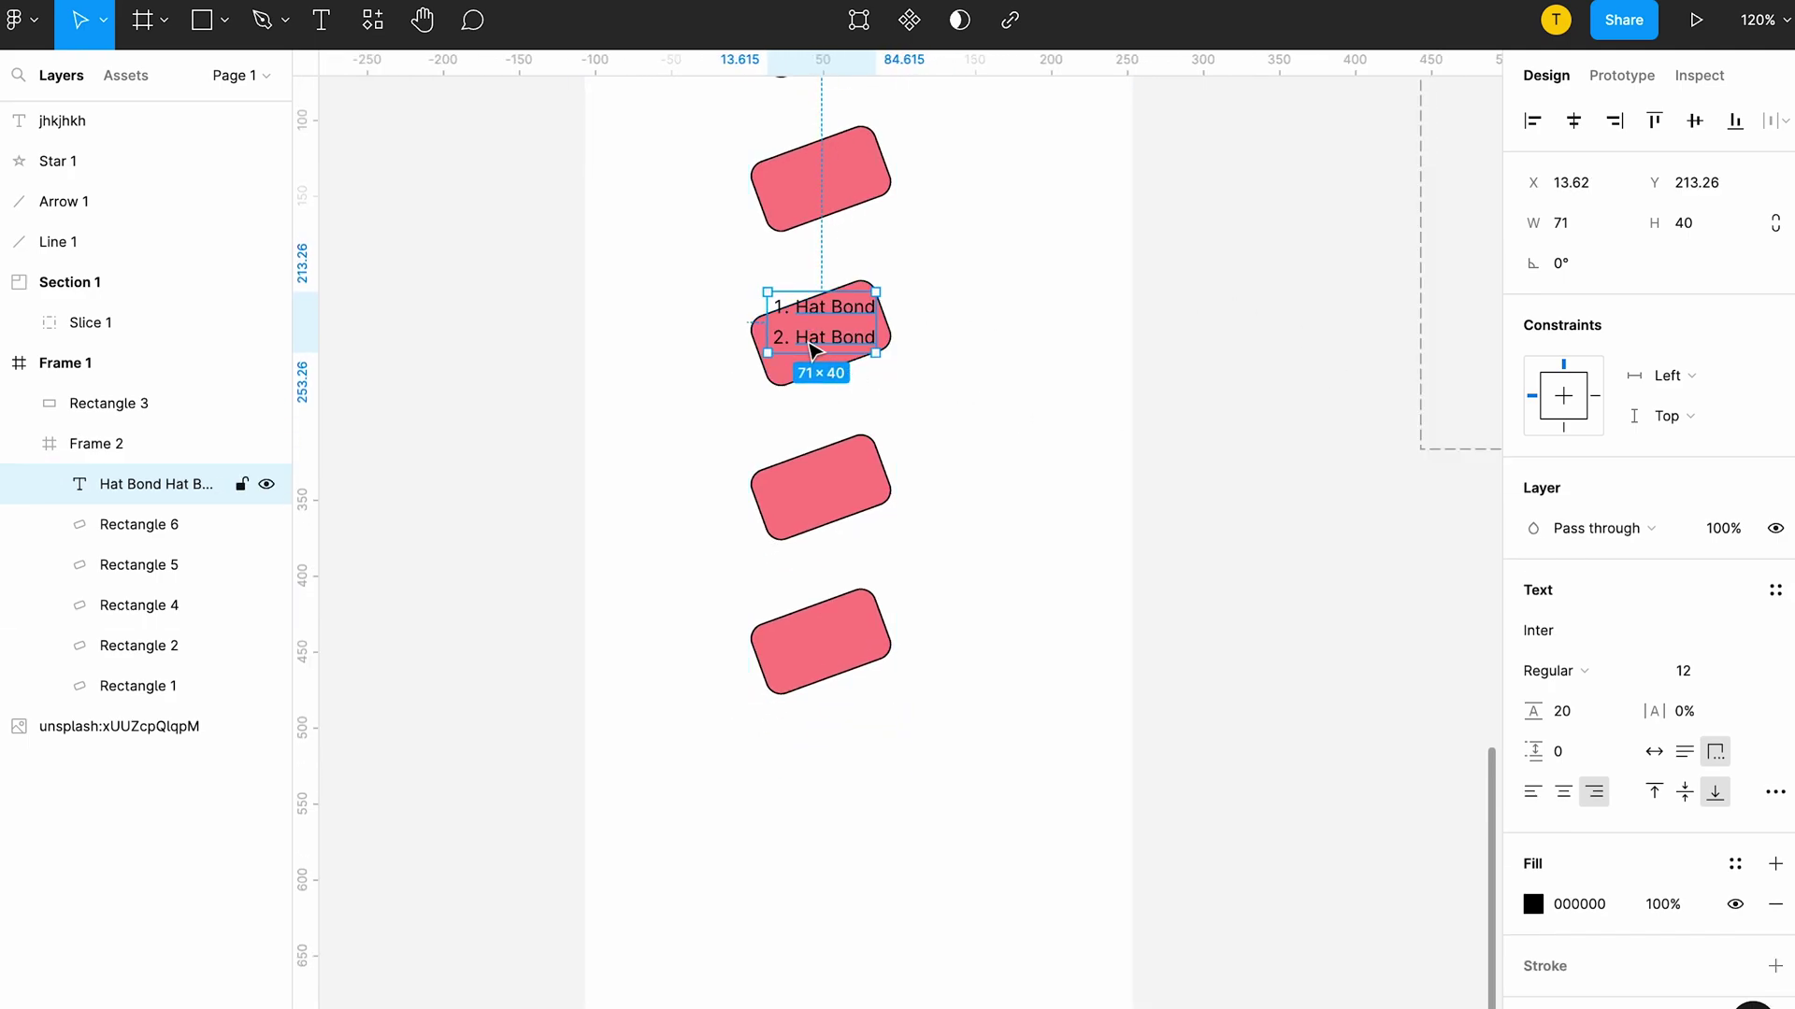
scroll(809, 349, up, 5)
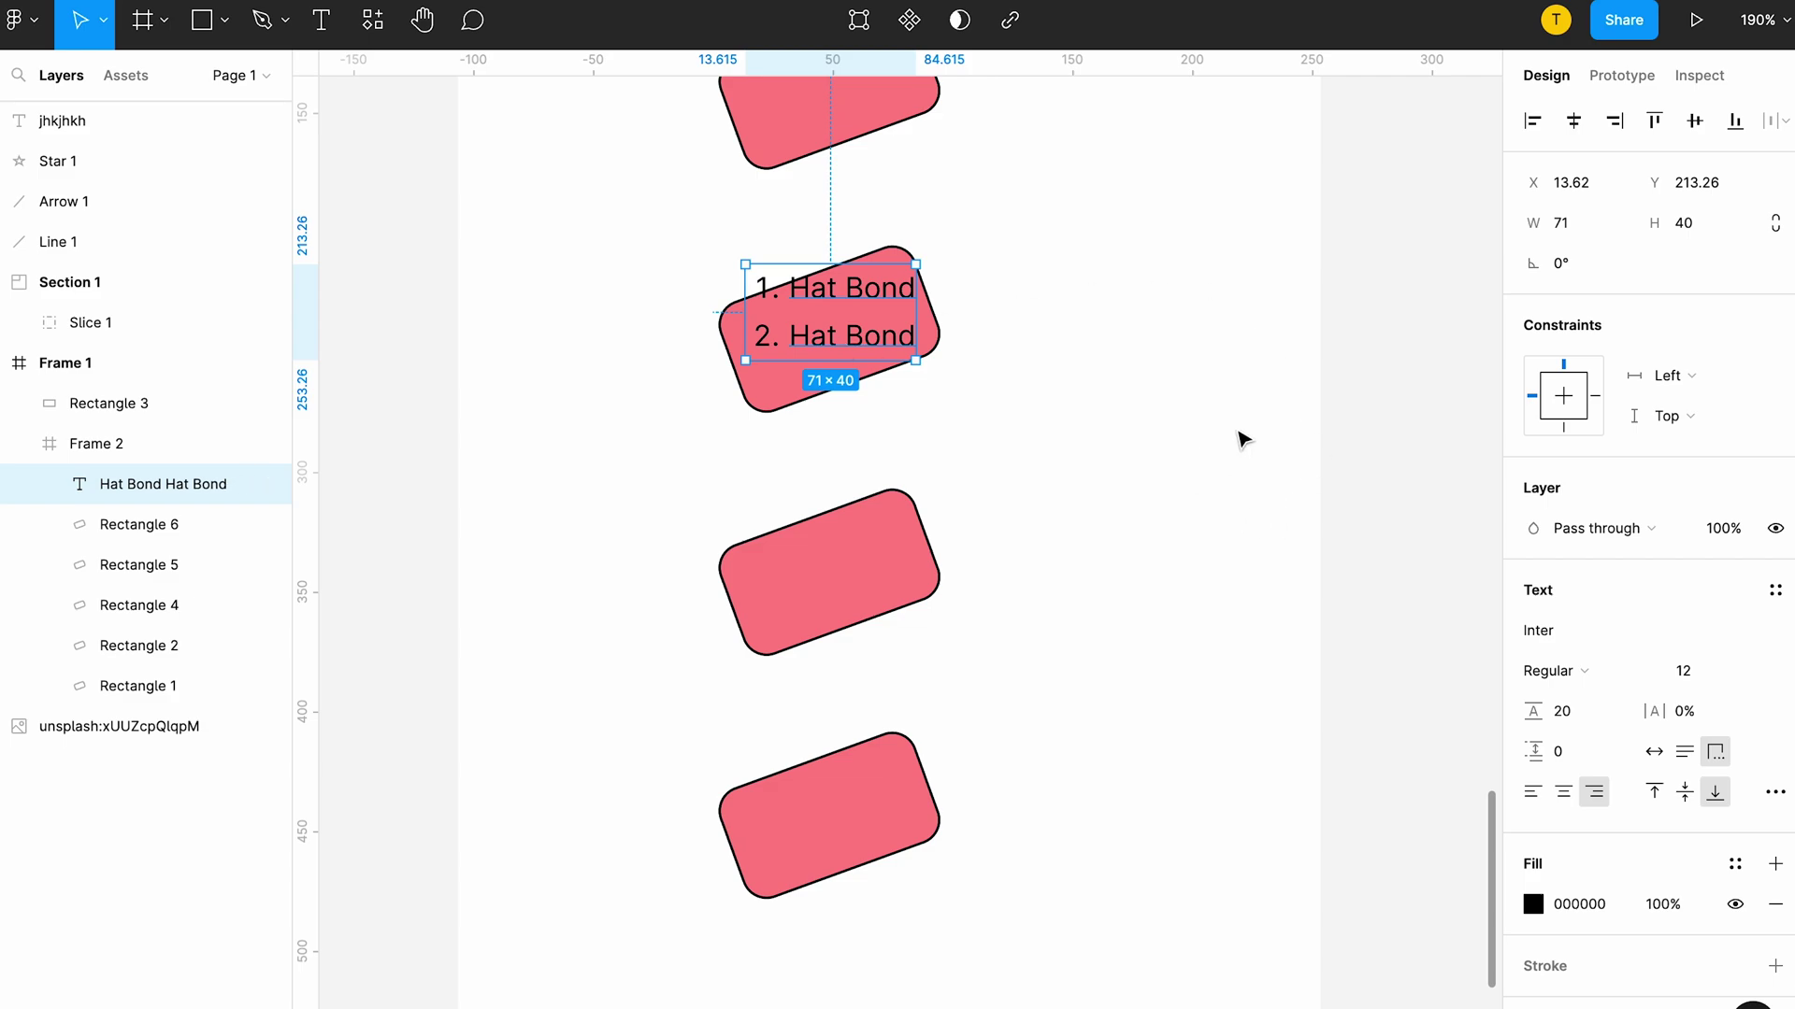
Step: Move the text back out, ungroup Frame 2 into Frame 1, and pin the text
click(1065, 349)
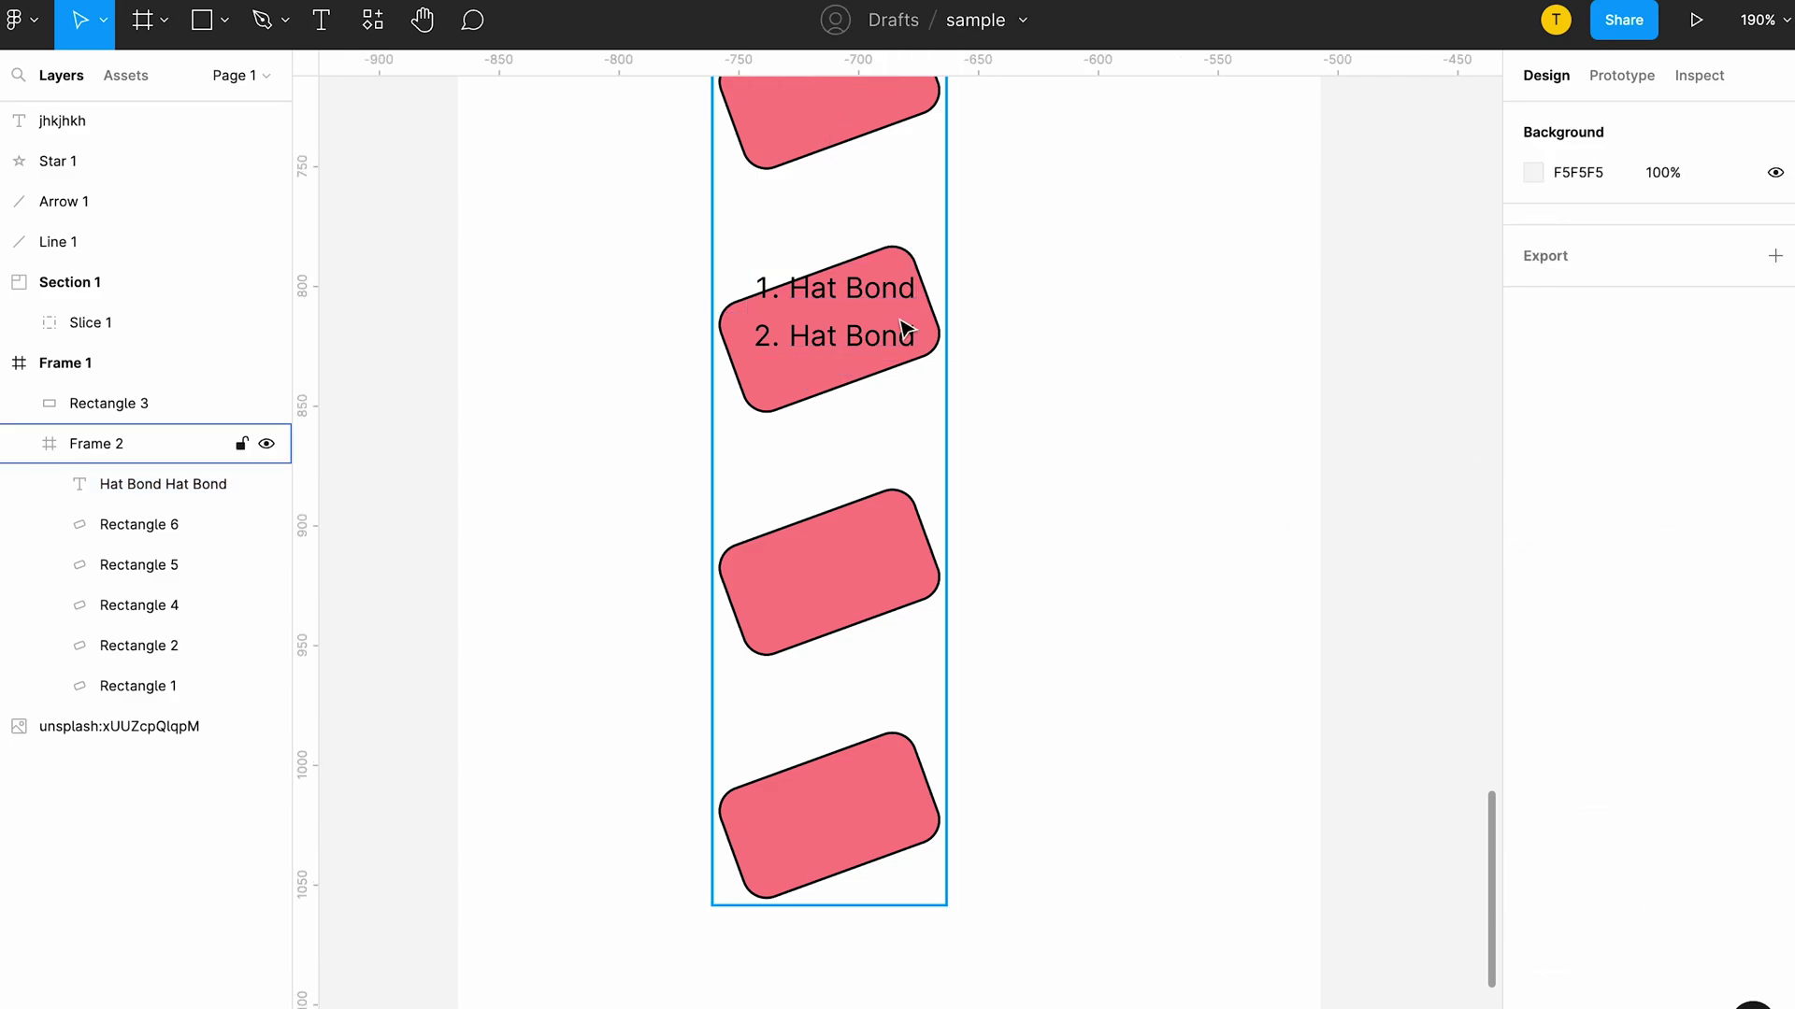
click(903, 332)
double_click(816, 317)
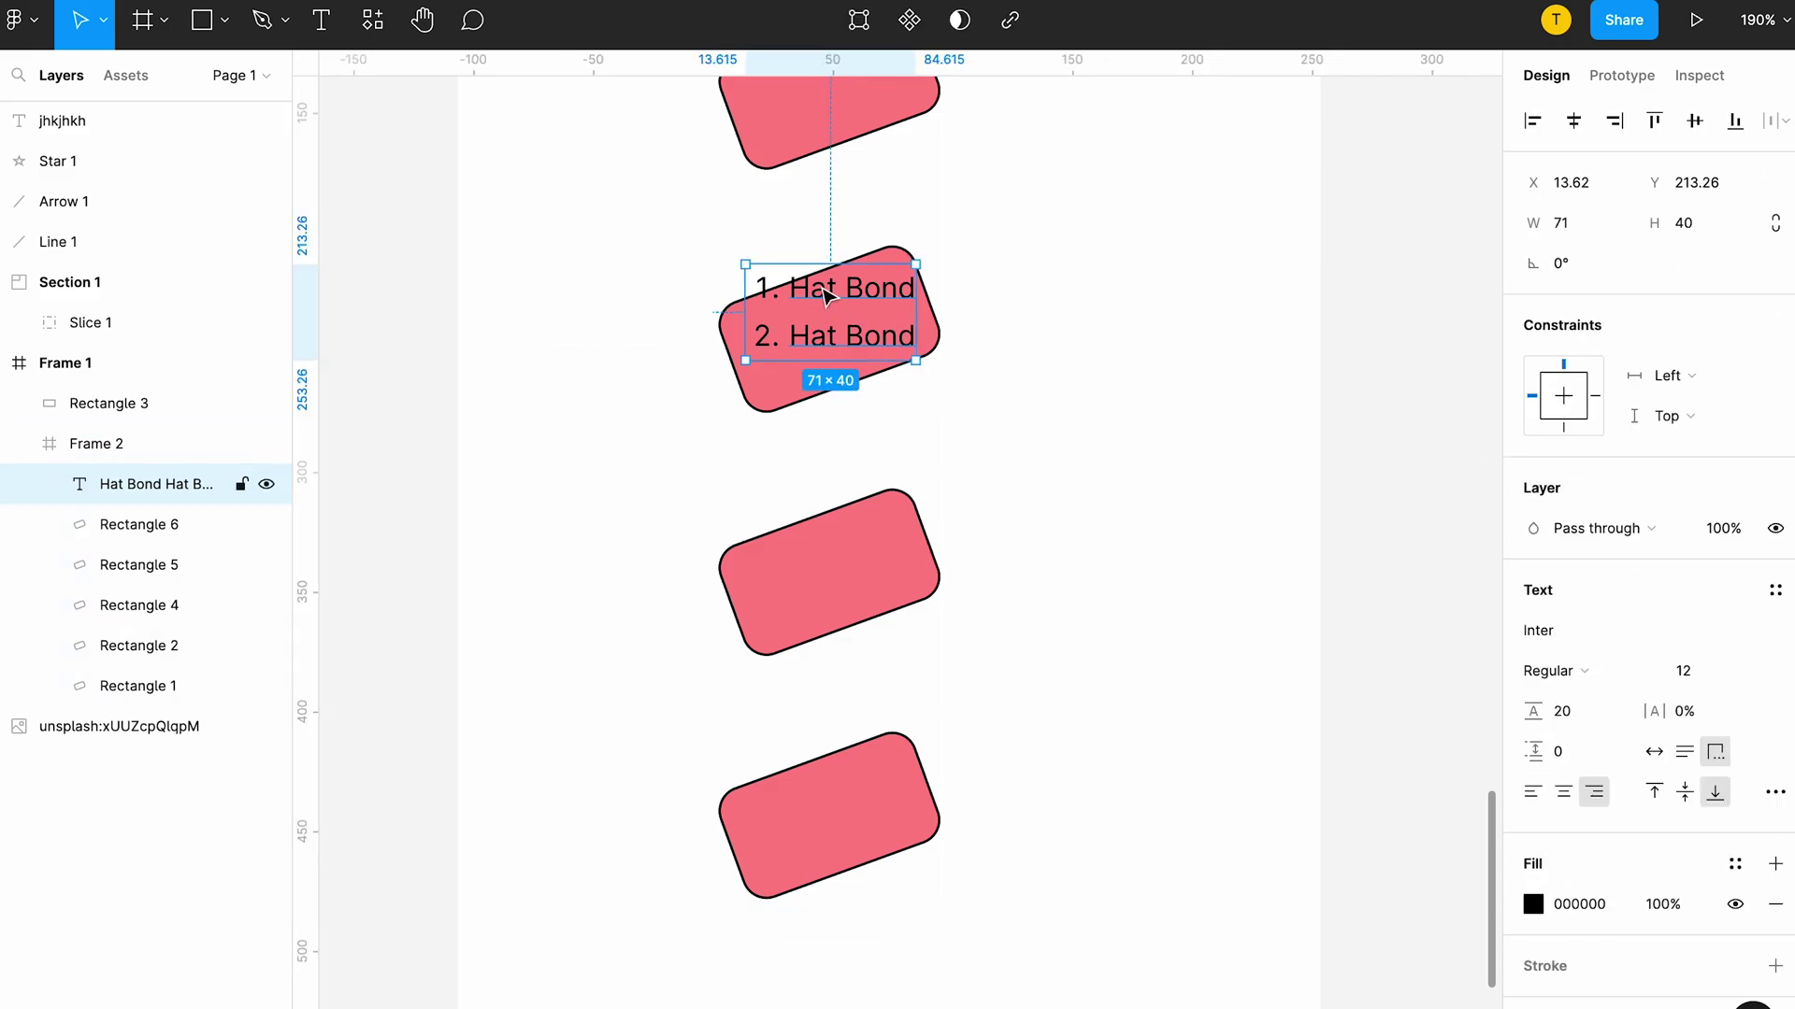
mouse_move(827, 296)
mouse_down()
mouse_move(1122, 240)
mouse_move(849, 315)
mouse_up()
right_click(837, 279)
click(943, 619)
click(1198, 366)
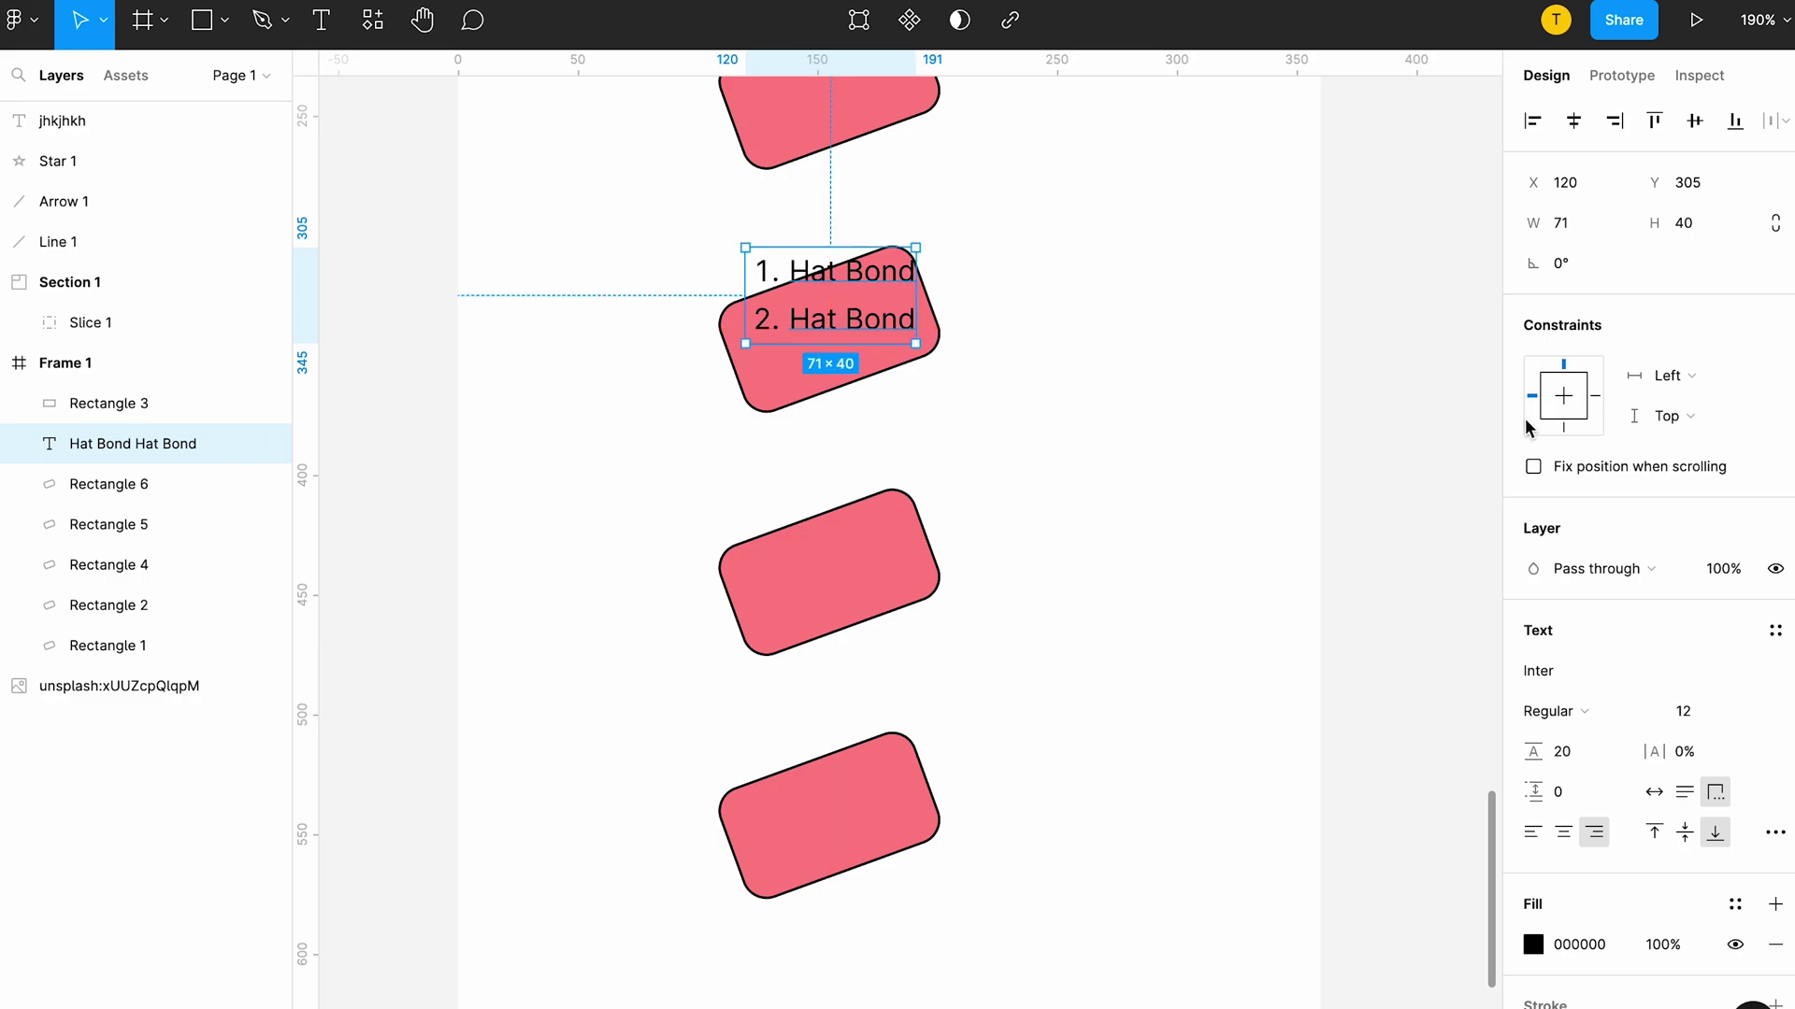
click(1533, 467)
ctrl+scroll(1059, 376, down, 5)
scroll(1062, 378, up, 3)
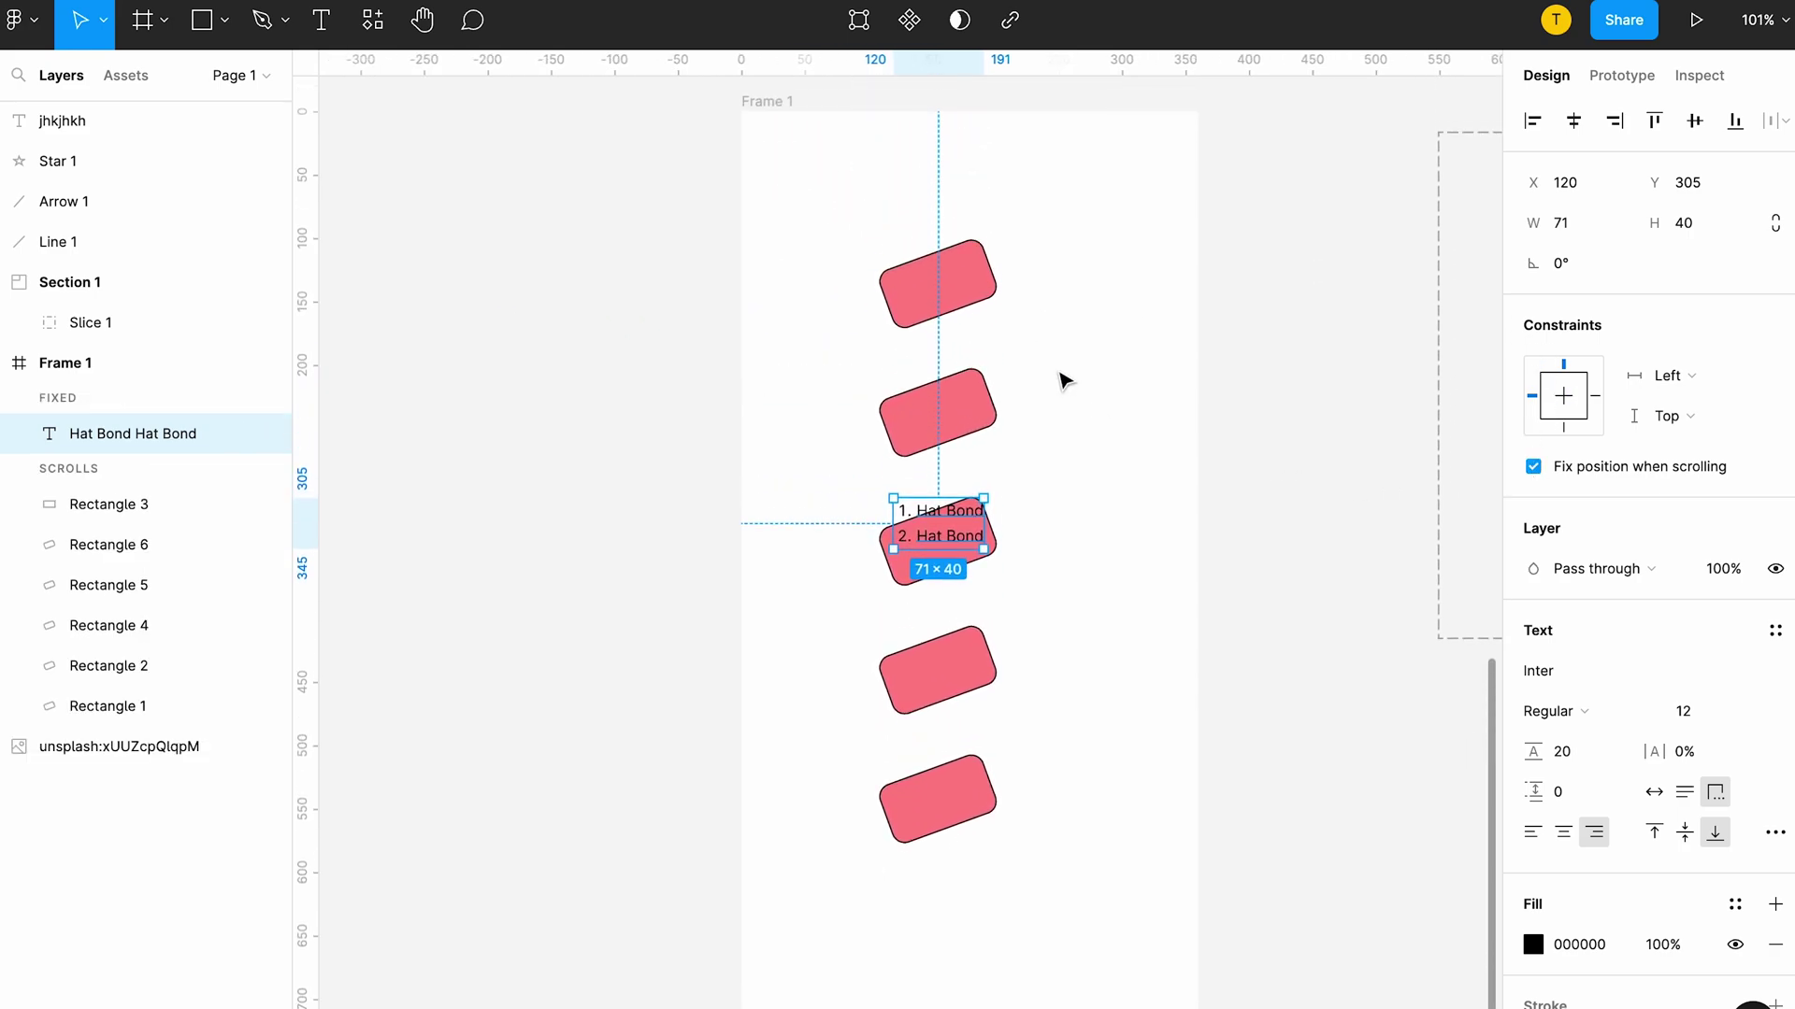
ctrl+scroll(1061, 380, down, 3)
click(875, 188)
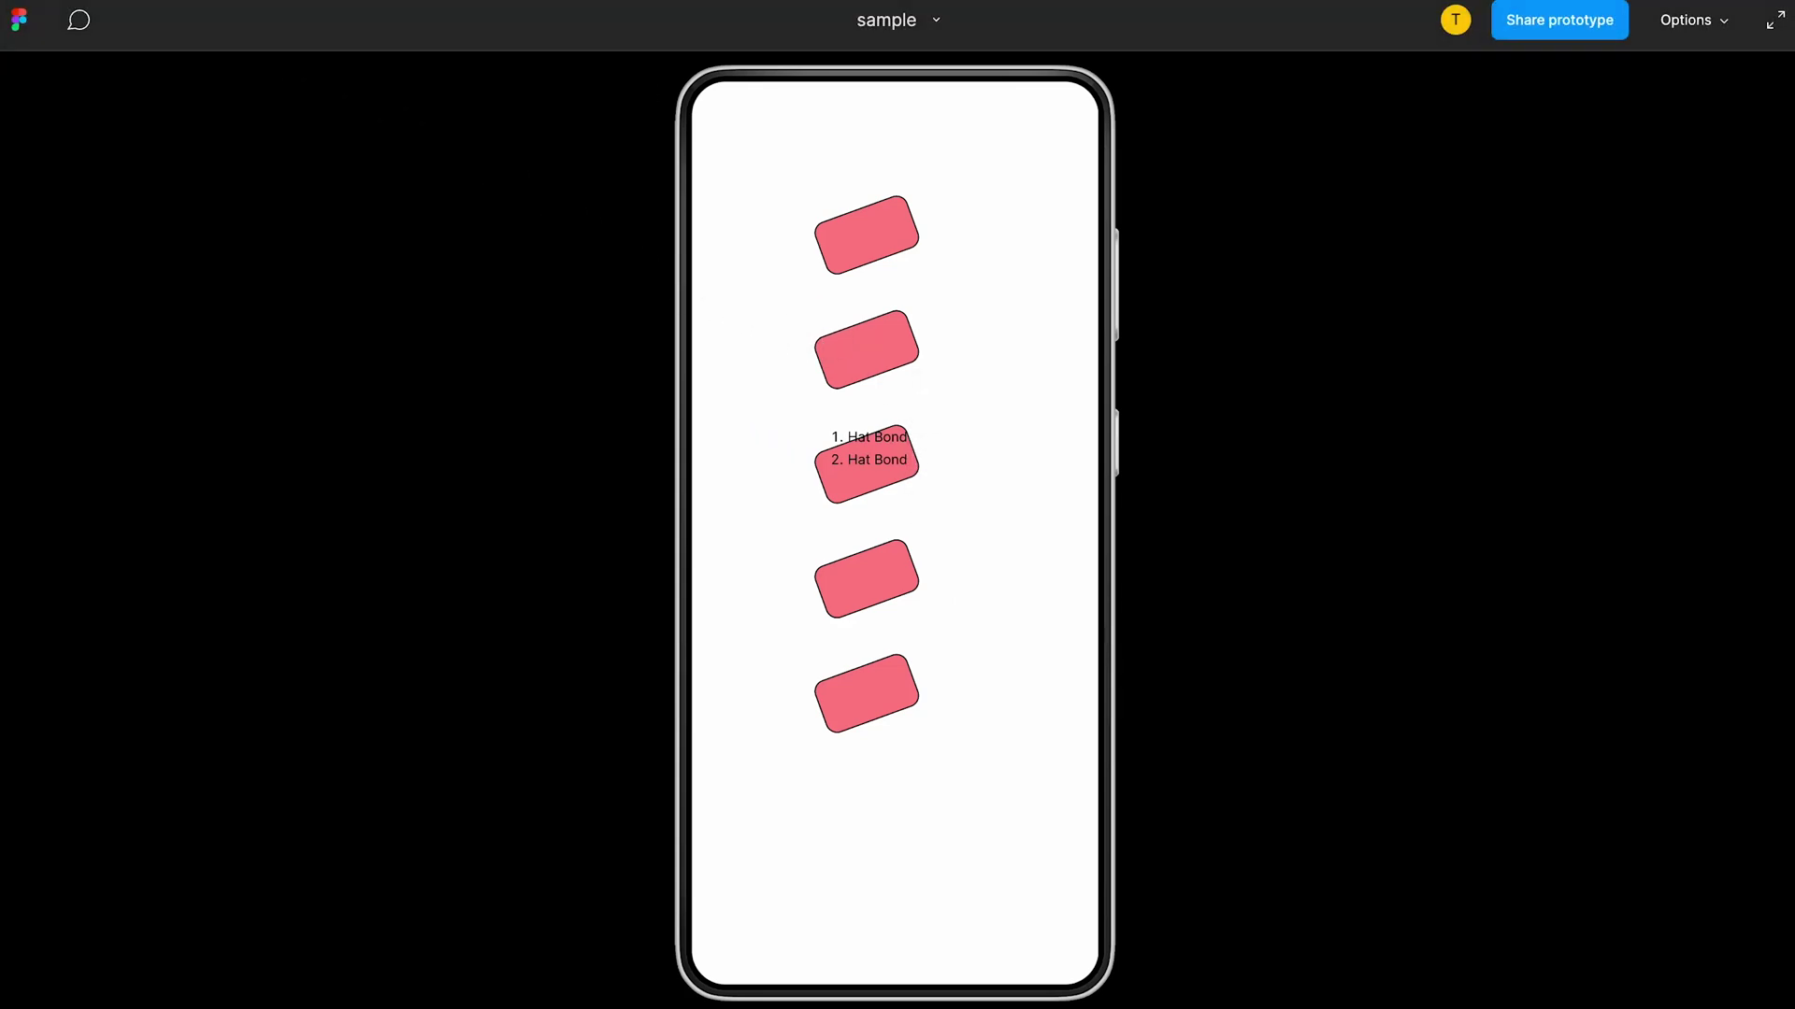
scroll(943, 440, up, 3)
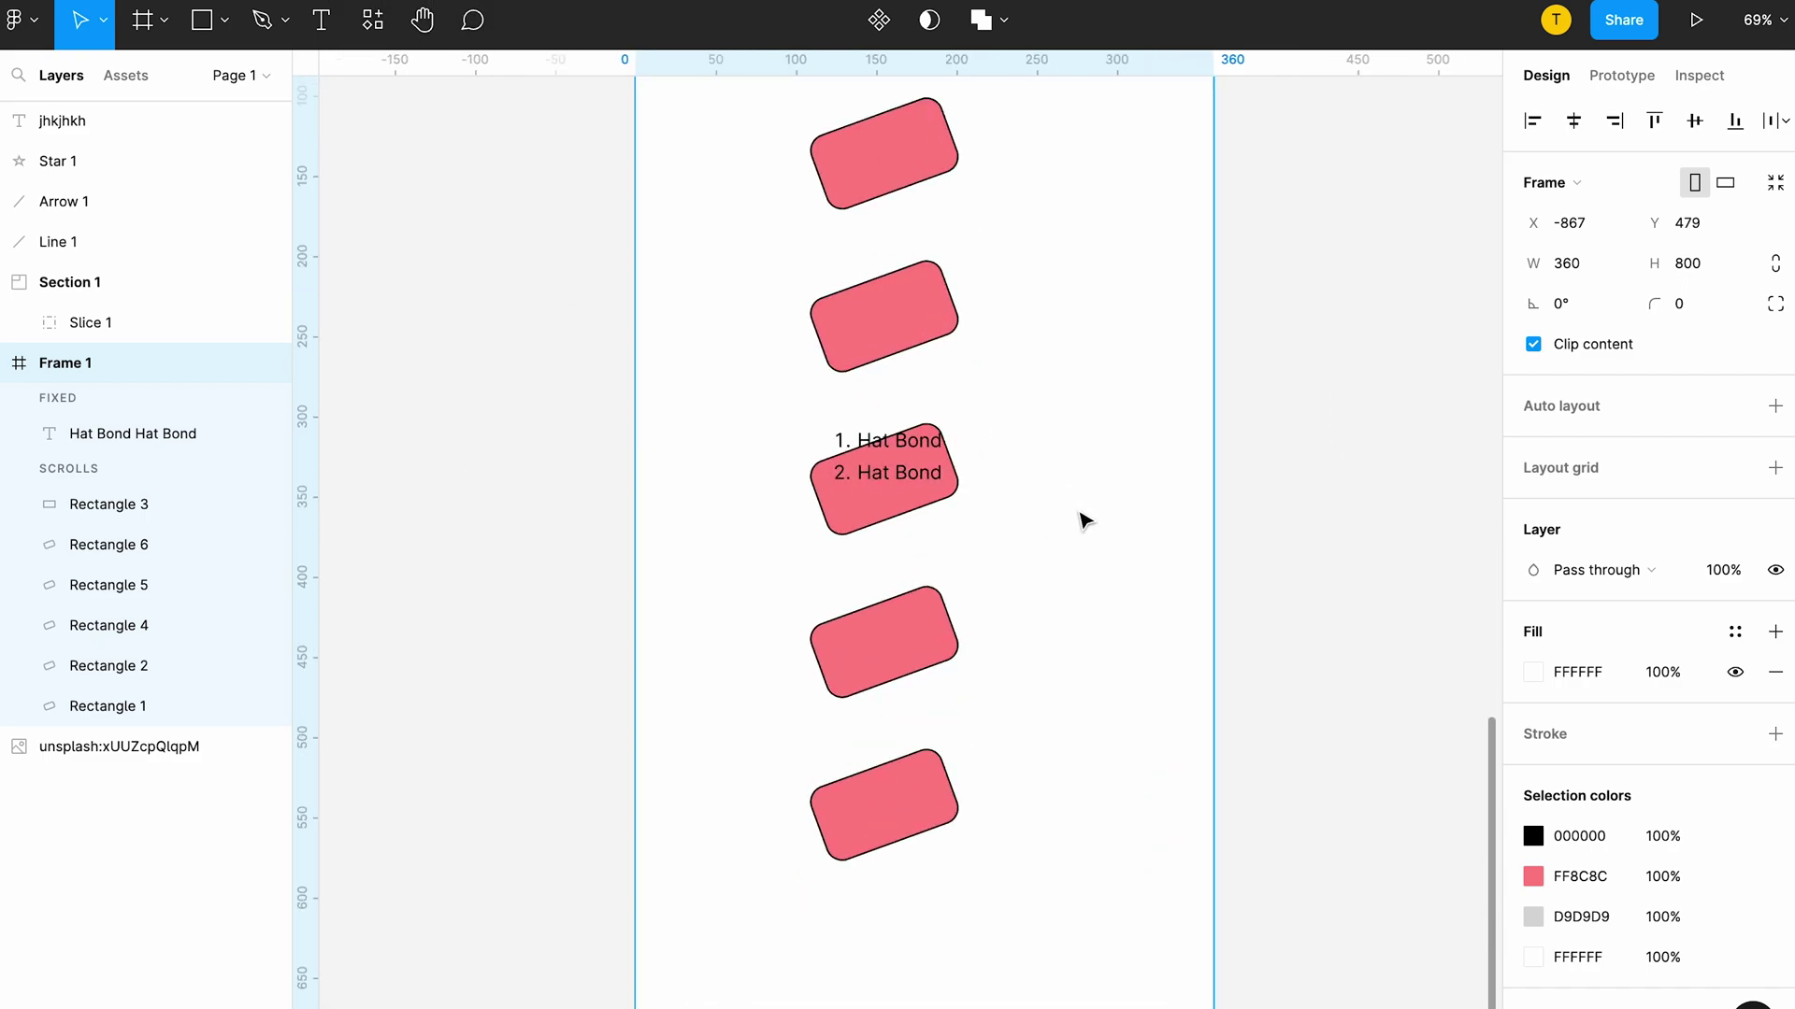
scroll(1081, 516, up, 2)
scroll(965, 460, down, 5)
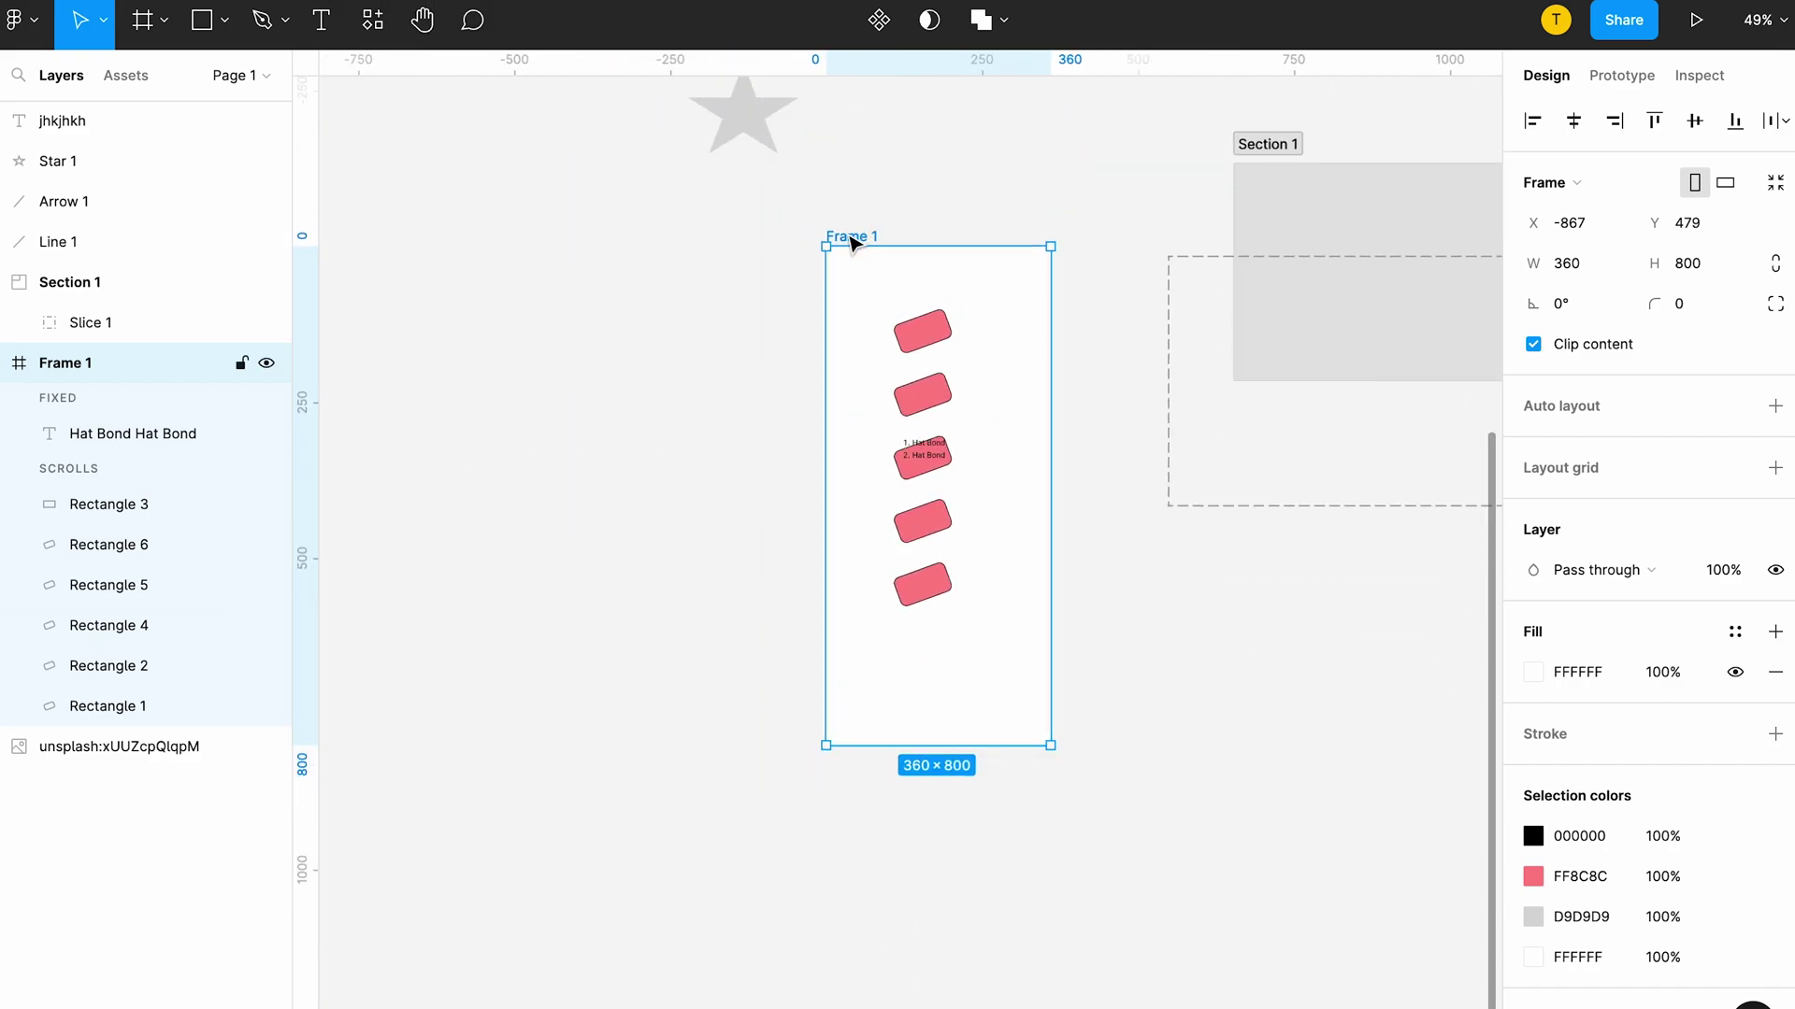
Step: Stretch Frame 1's height from 800 to 1204 and select the Hat Bond text
drag(971, 754, 967, 999)
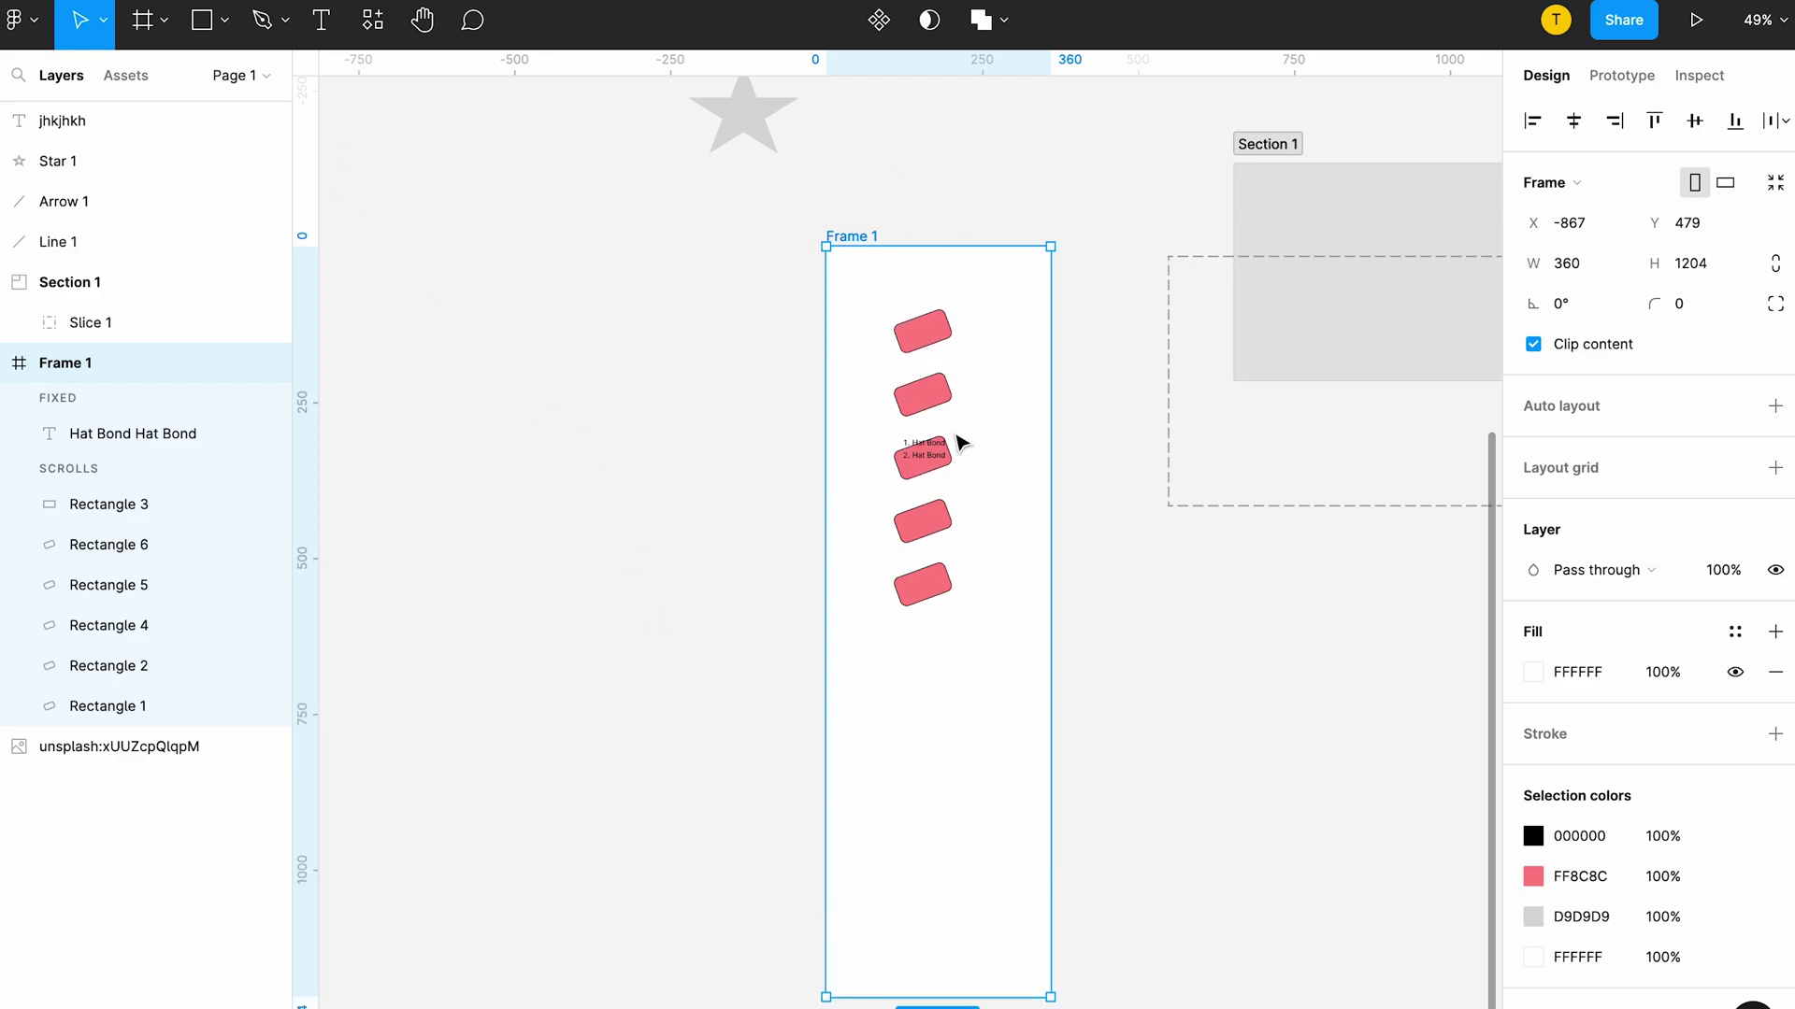
click(932, 453)
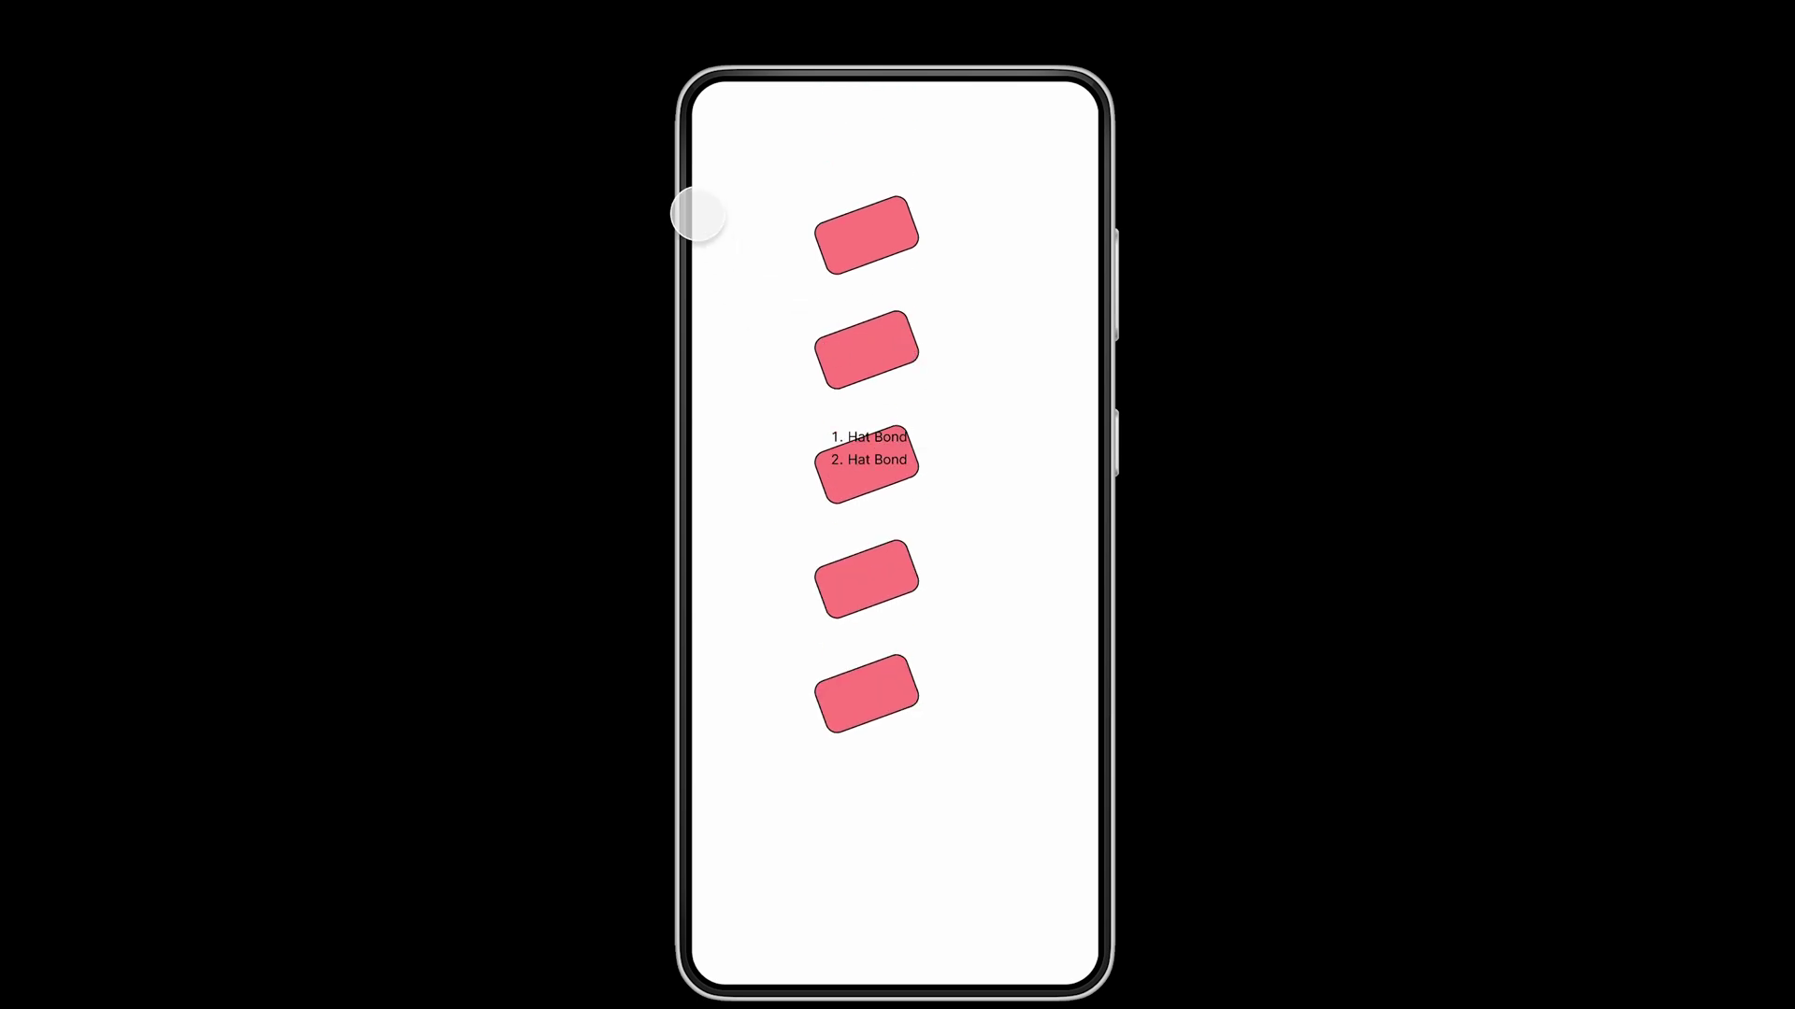
Step: Exit the scrolling prototype preview using the close button at top right
click(1772, 20)
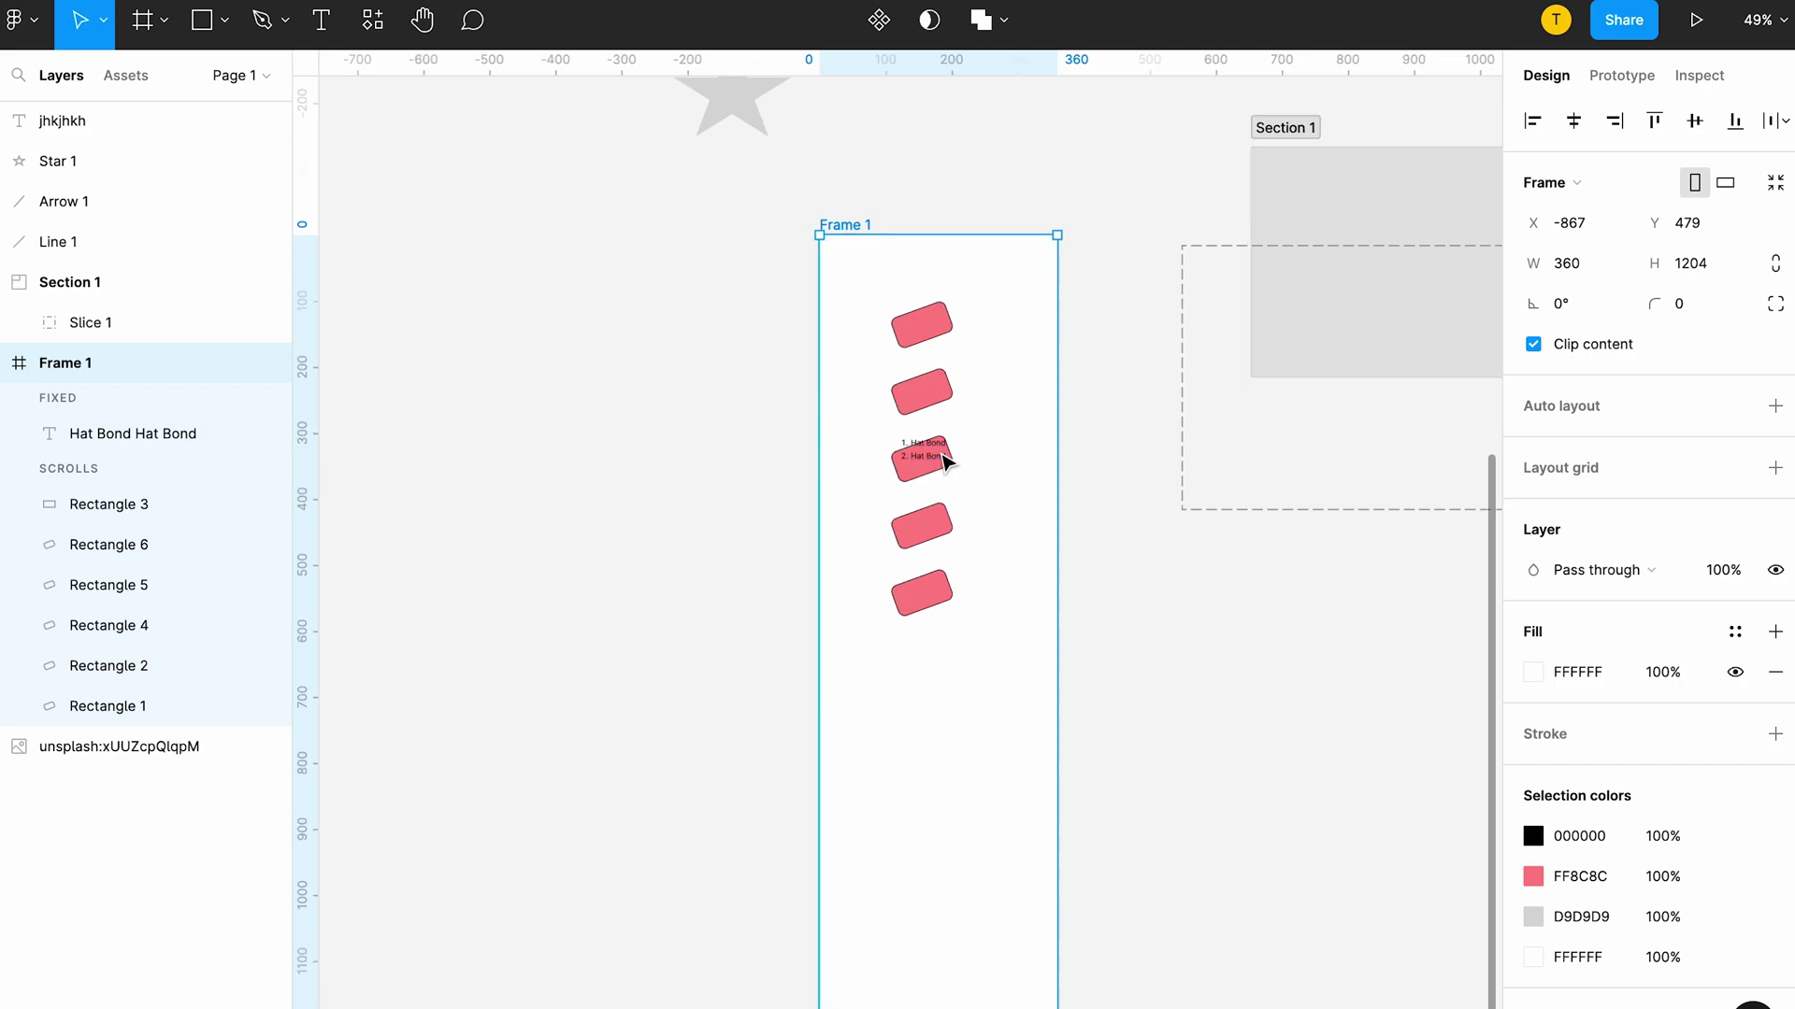
ctrl+scroll(940, 503, up, 3)
ctrl+scroll(942, 485, up, 2)
ctrl+scroll(947, 463, up, 1)
ctrl+scroll(947, 461, down, 3)
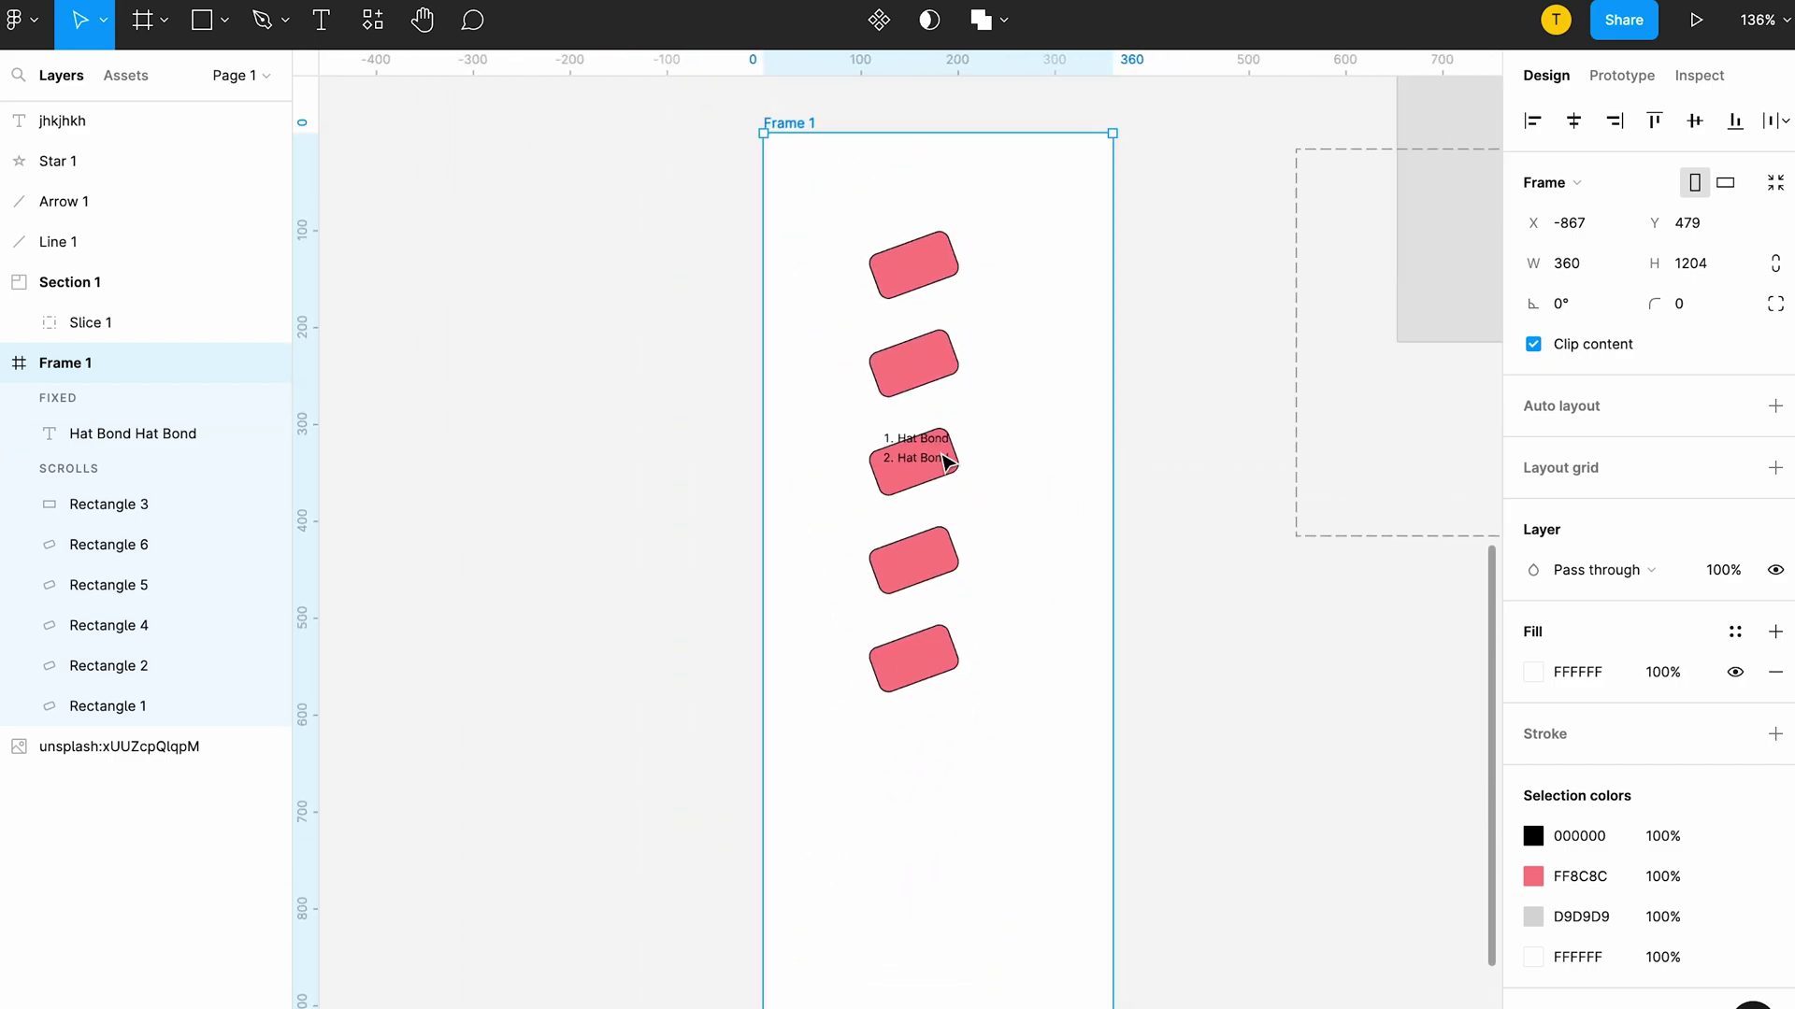
ctrl+scroll(946, 462, down, 2)
scroll(1122, 518, up, 1)
scroll(1123, 518, right, 2)
scroll(1118, 521, right, 2)
ctrl+scroll(1118, 520, down, 2)
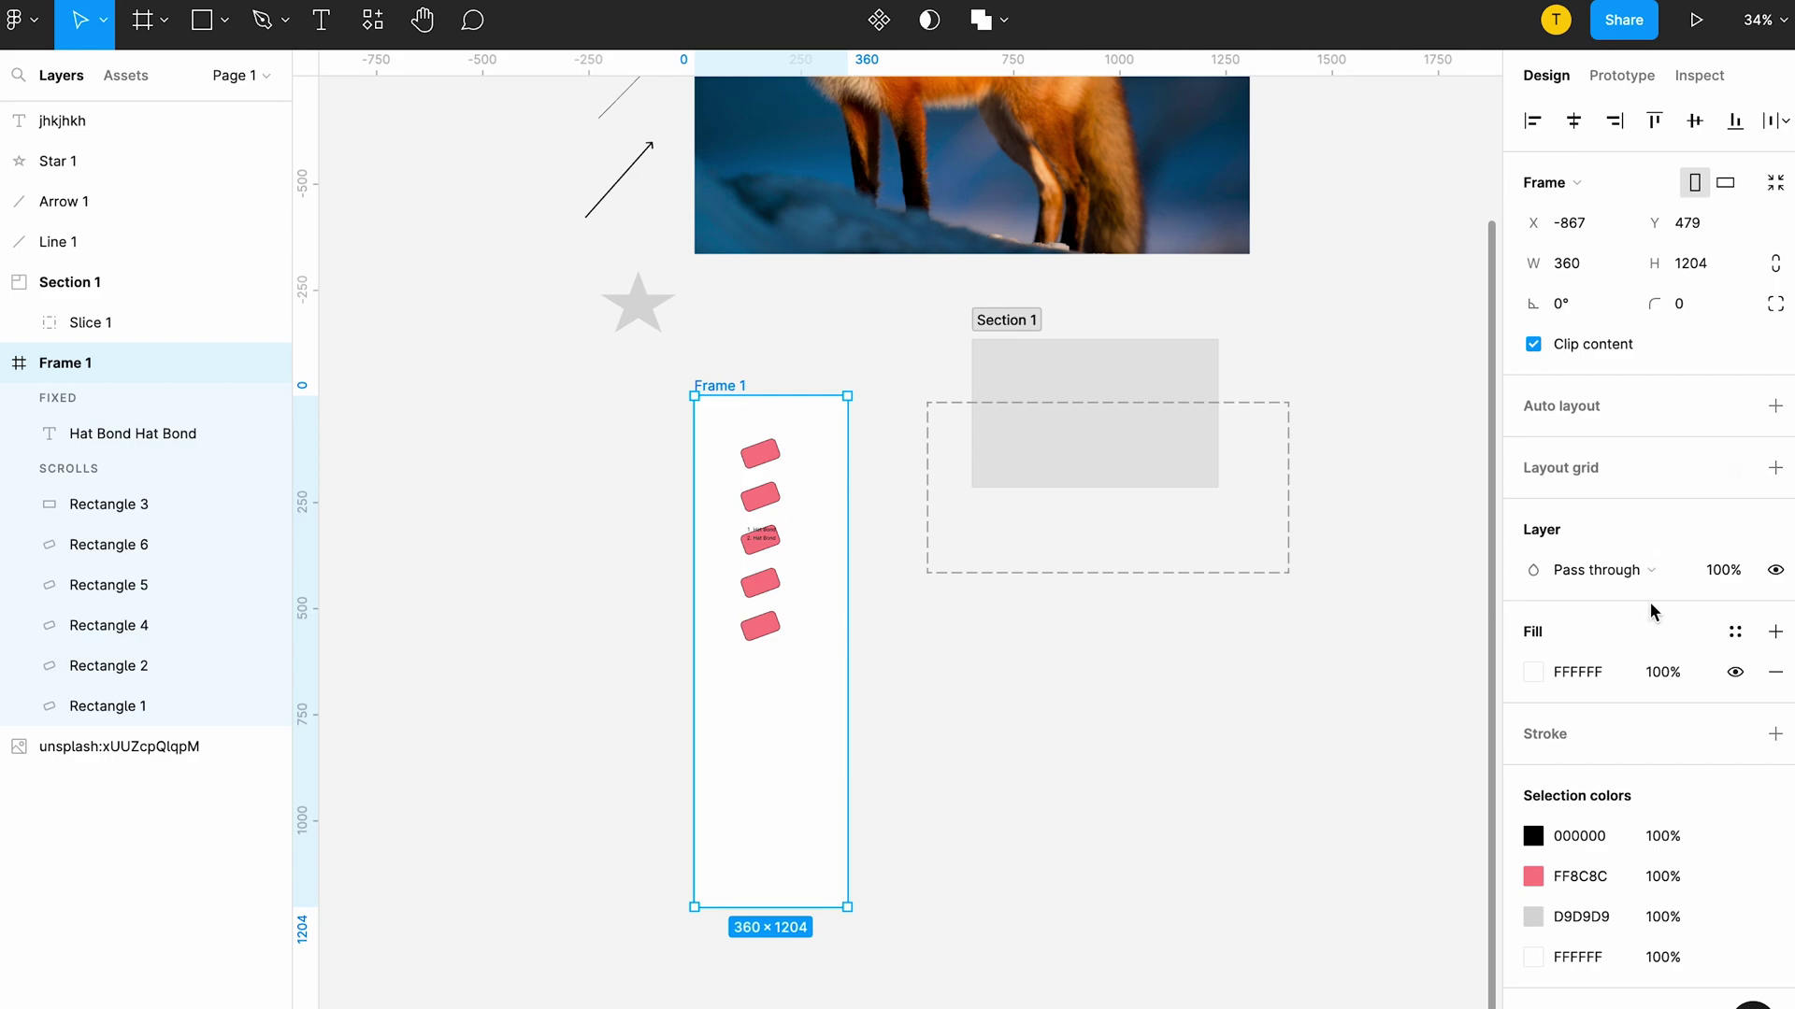
scroll(1610, 845, down, 2)
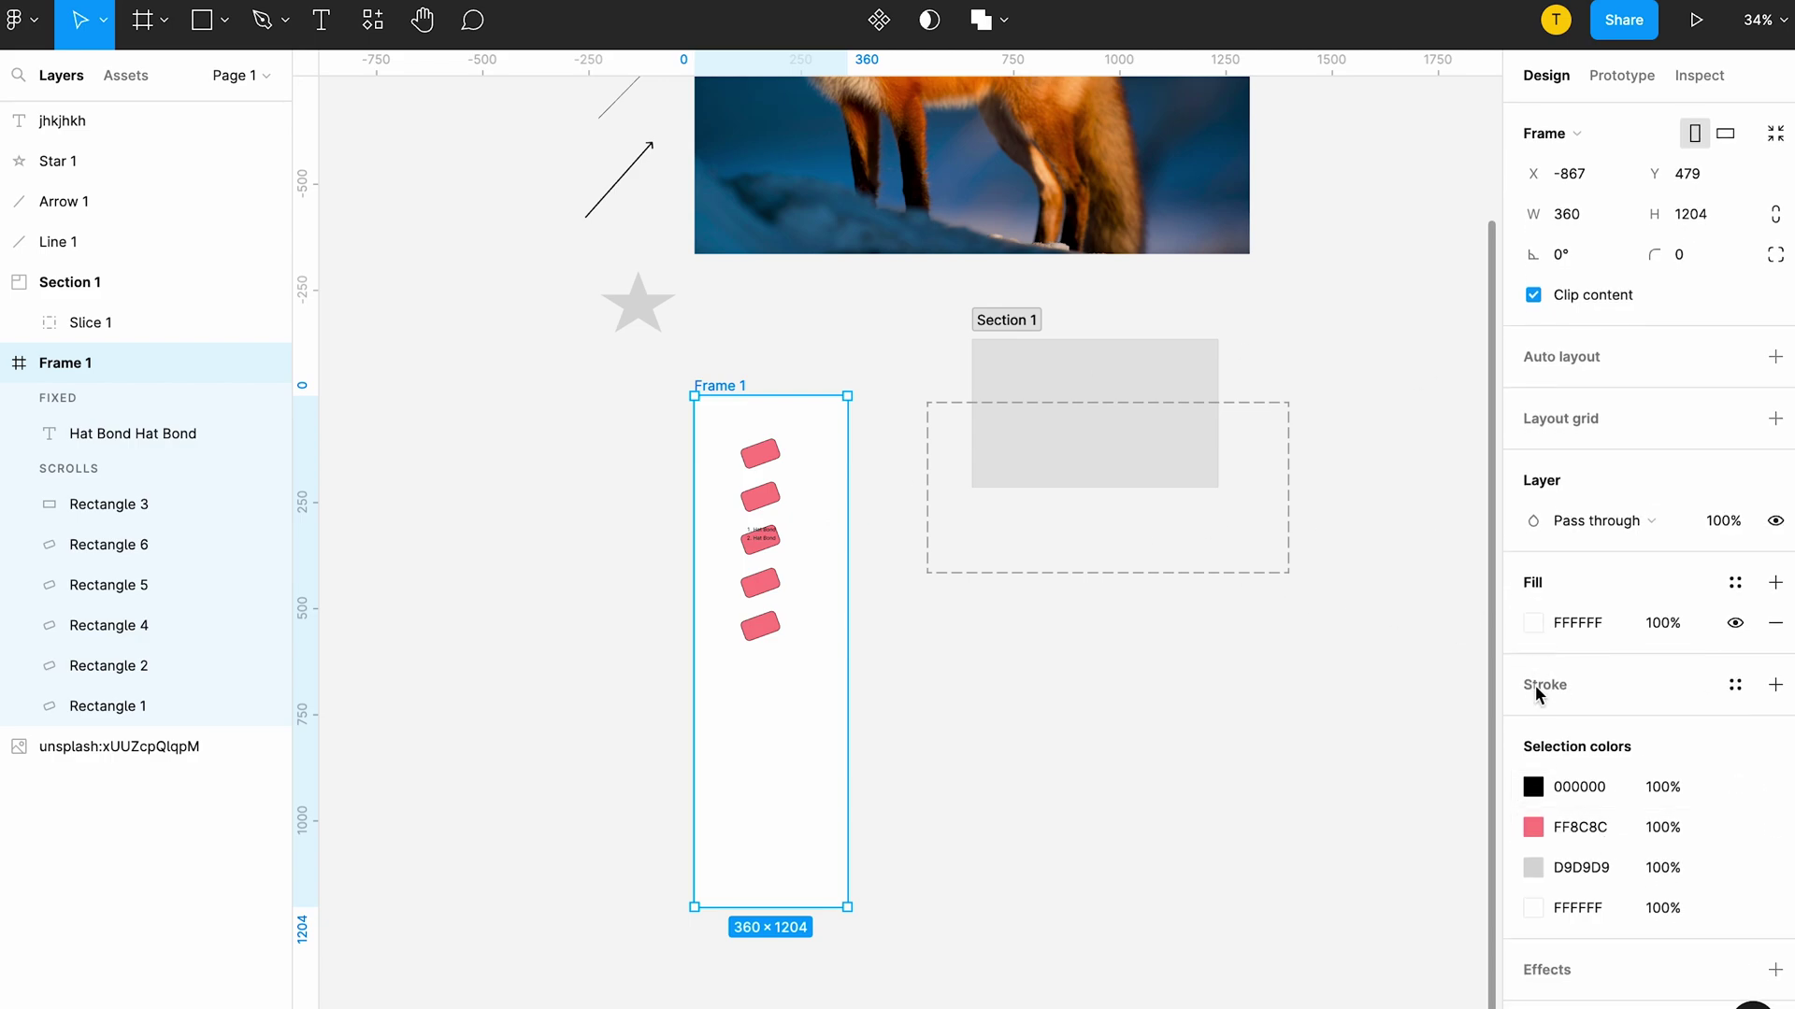
mouse_move(141, 434)
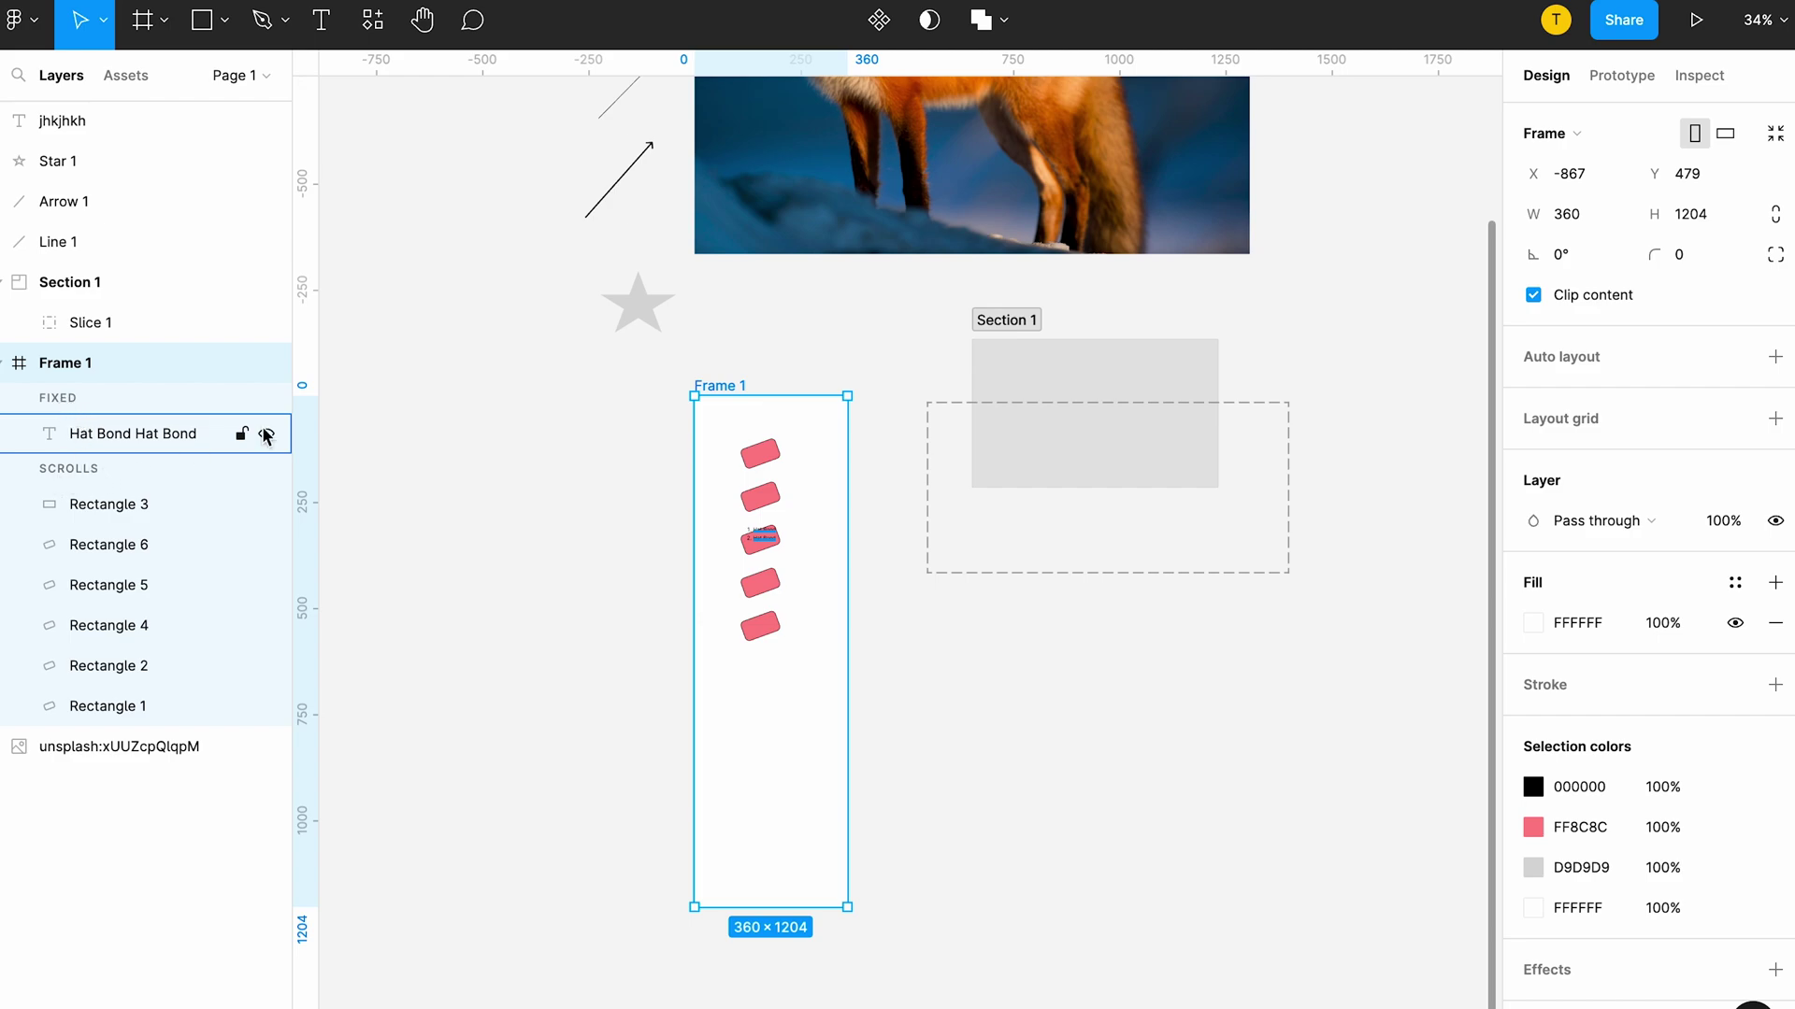
scroll(1571, 797, down, 1)
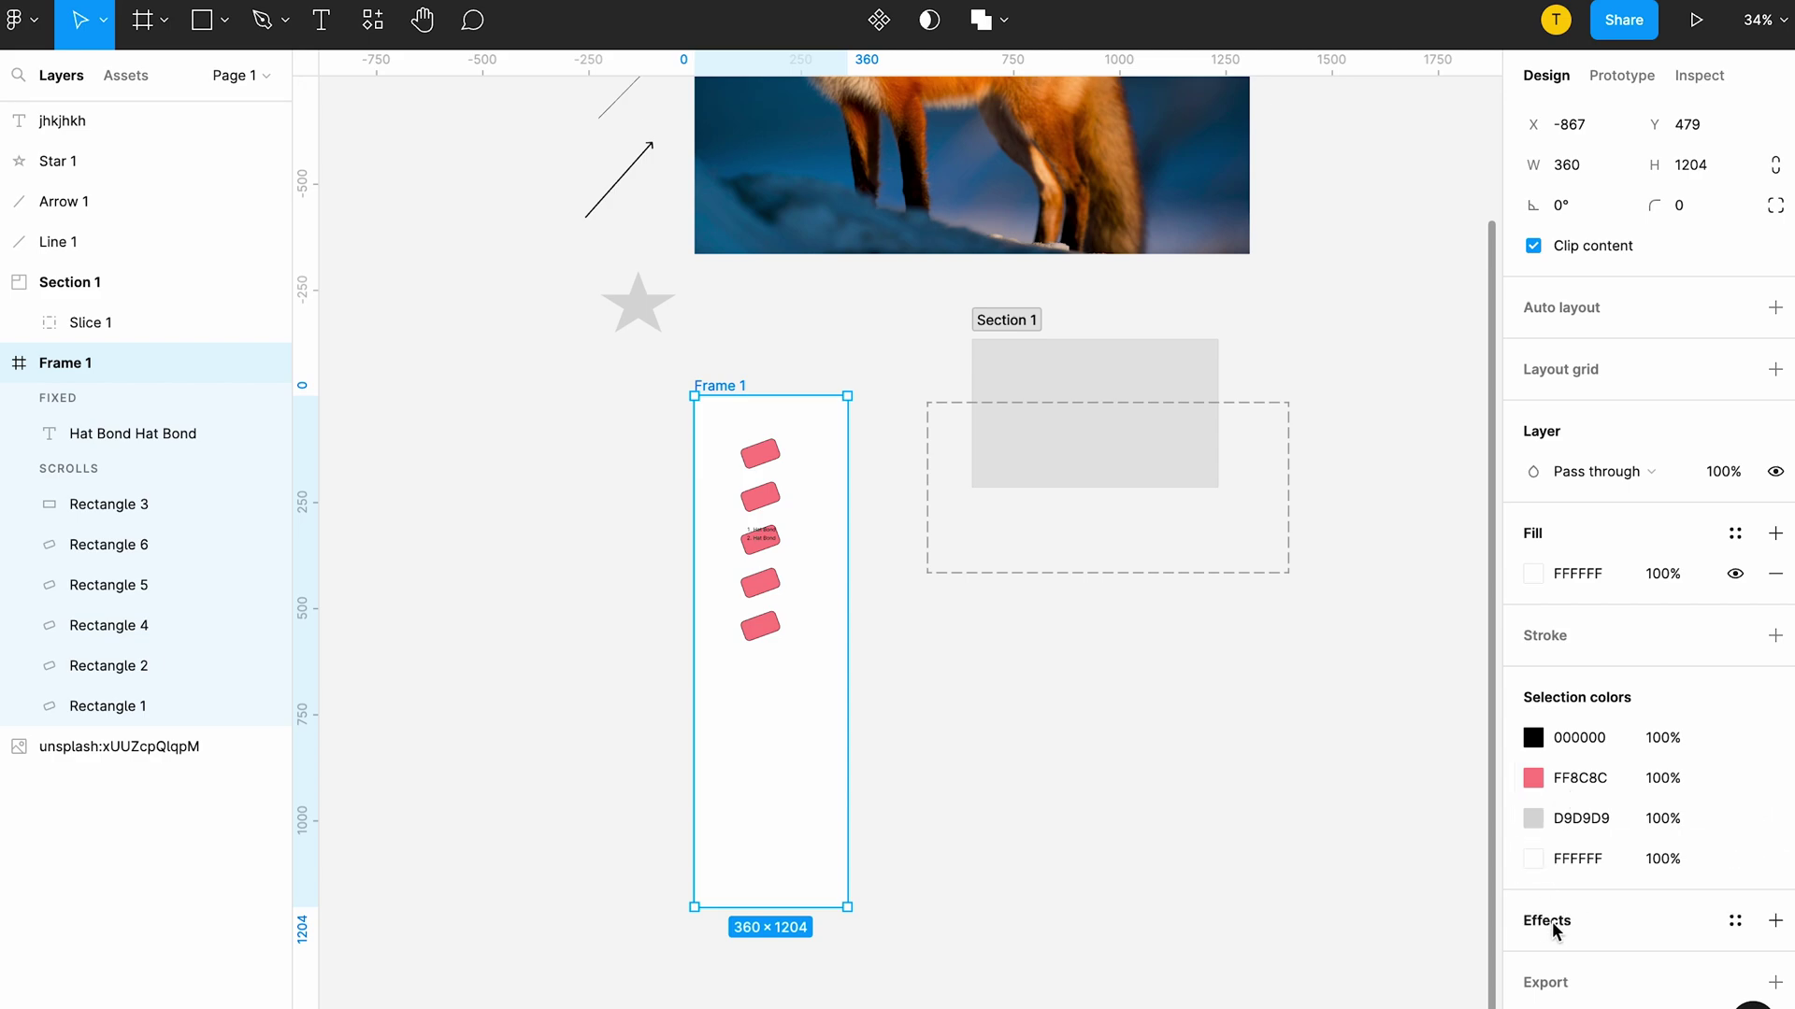
scroll(714, 625, up, 10)
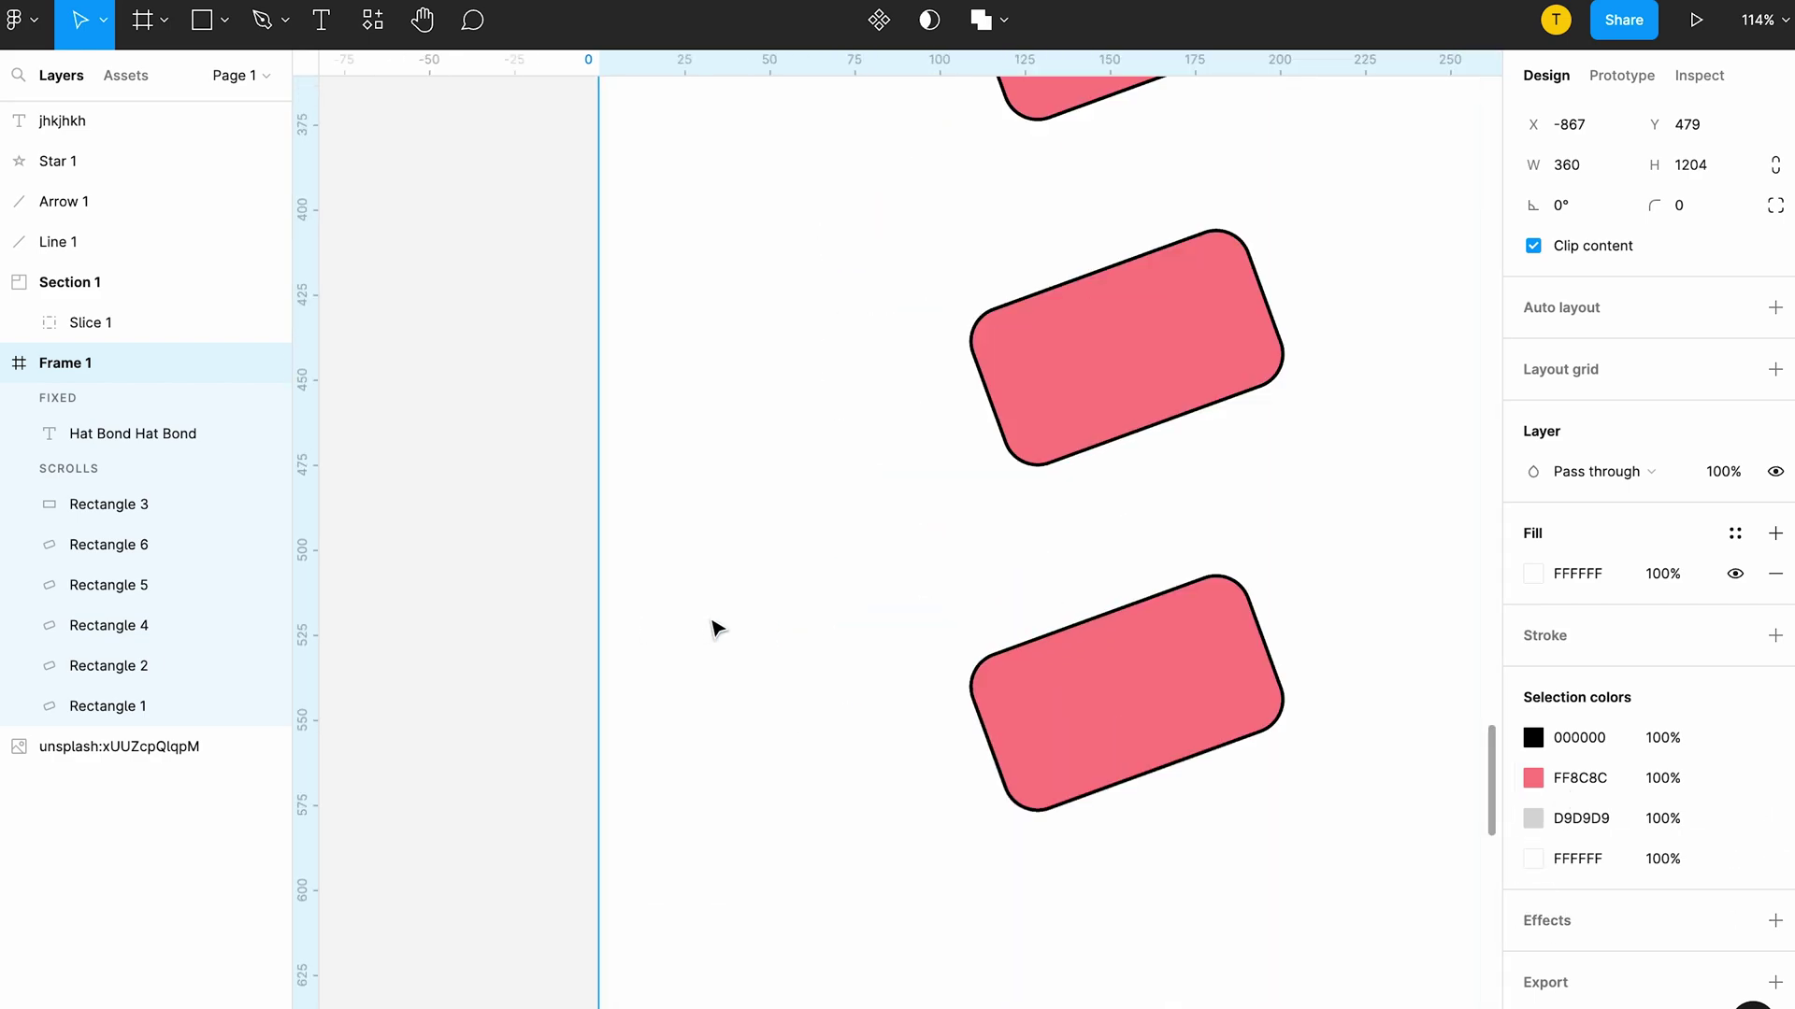
Step: Cycle Rectangle 6's effect from drop shadow through inner shadow and layer blur to background blur
click(1203, 591)
scroll(1203, 589, up, 3)
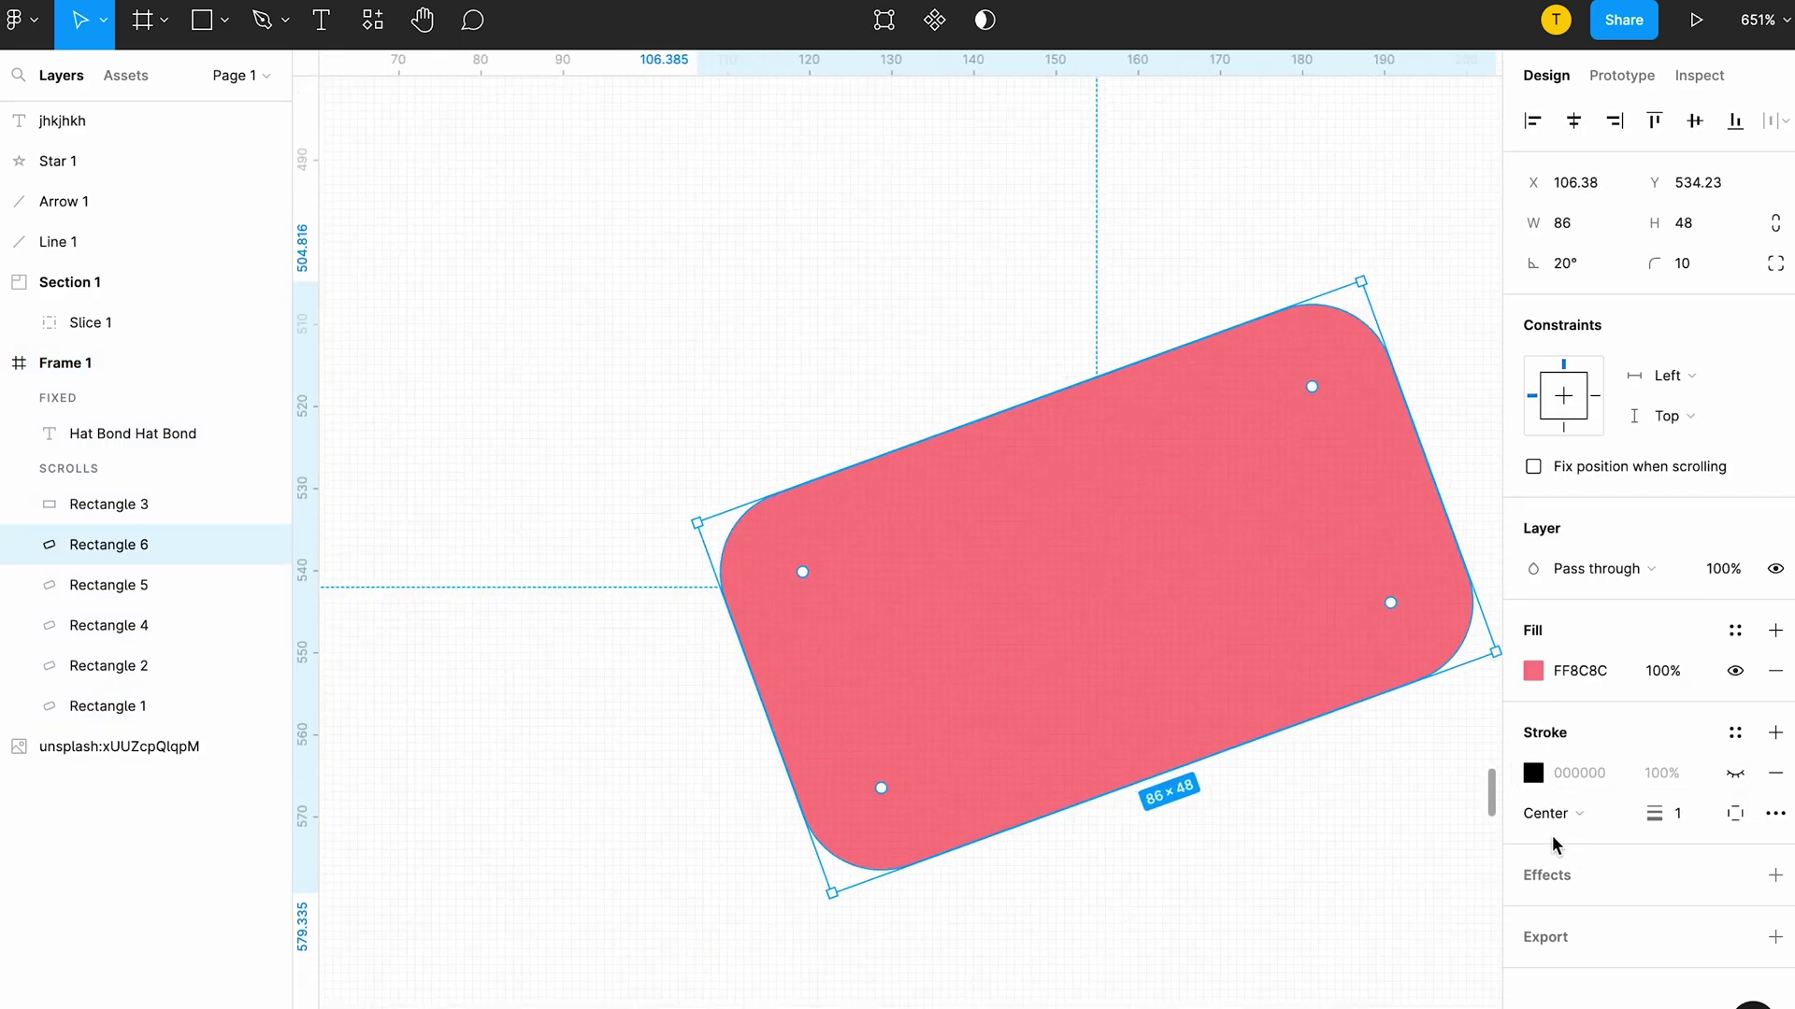
click(1555, 883)
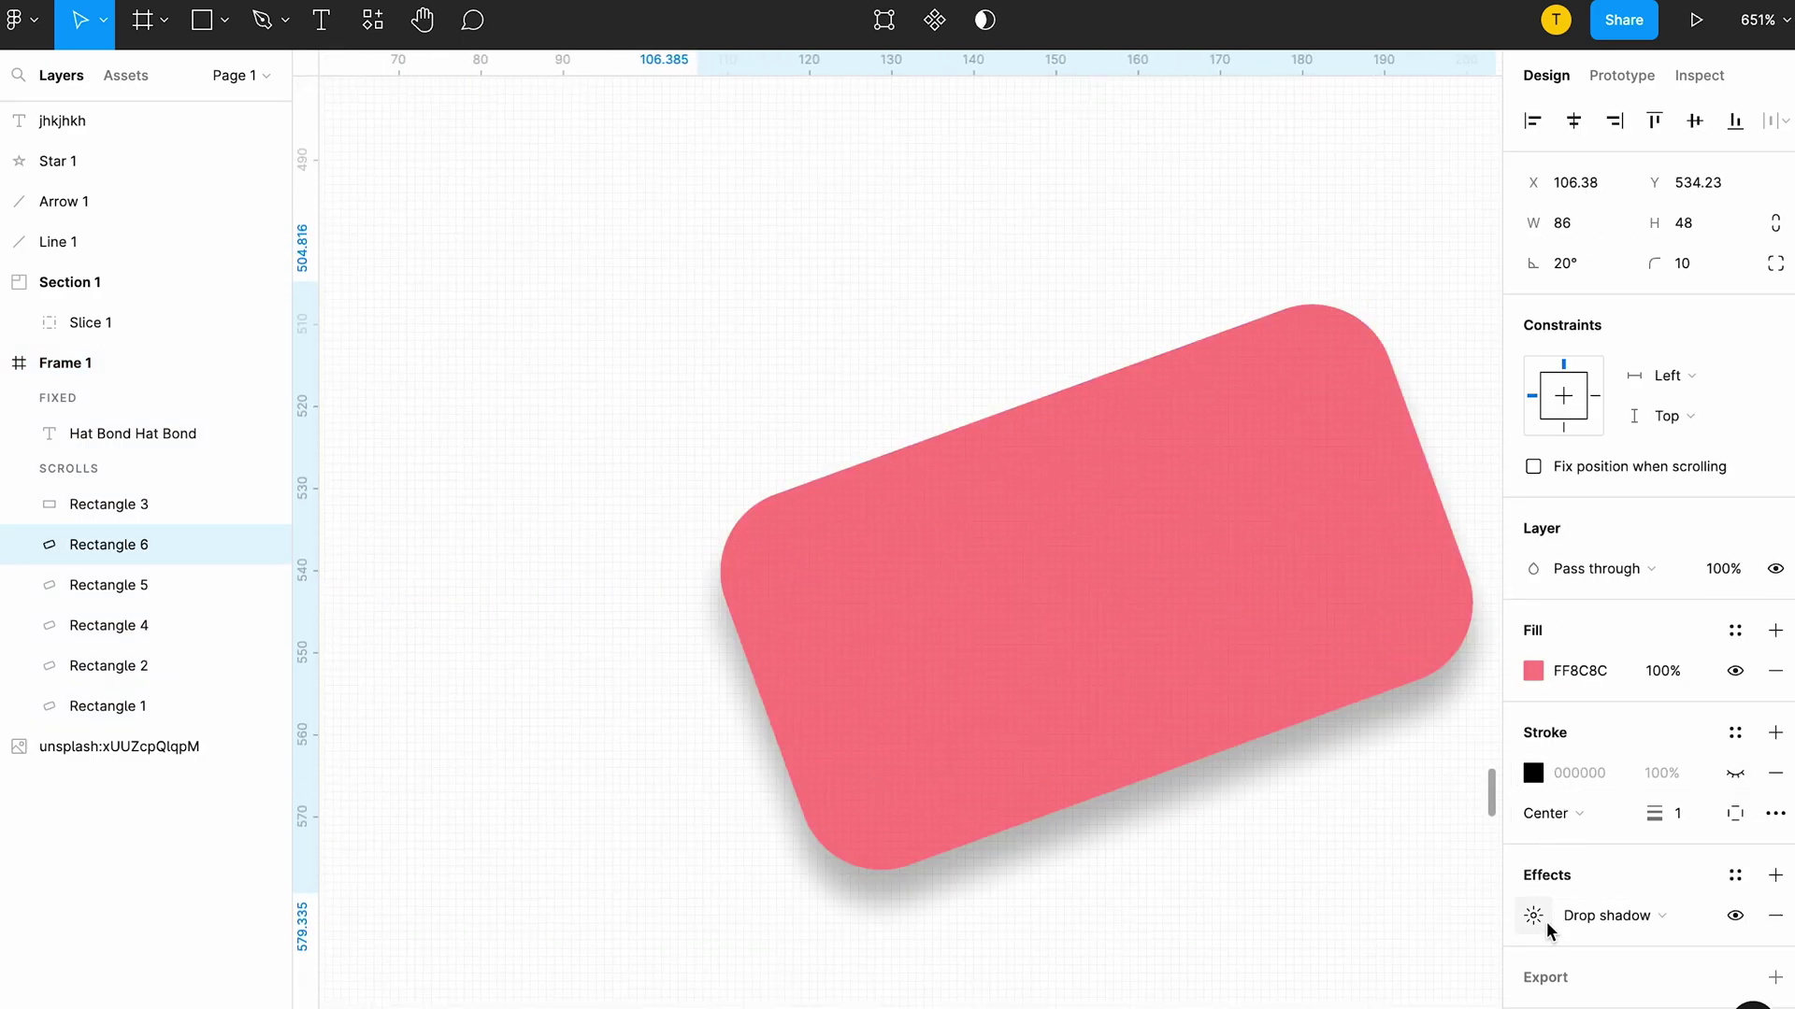
click(1634, 916)
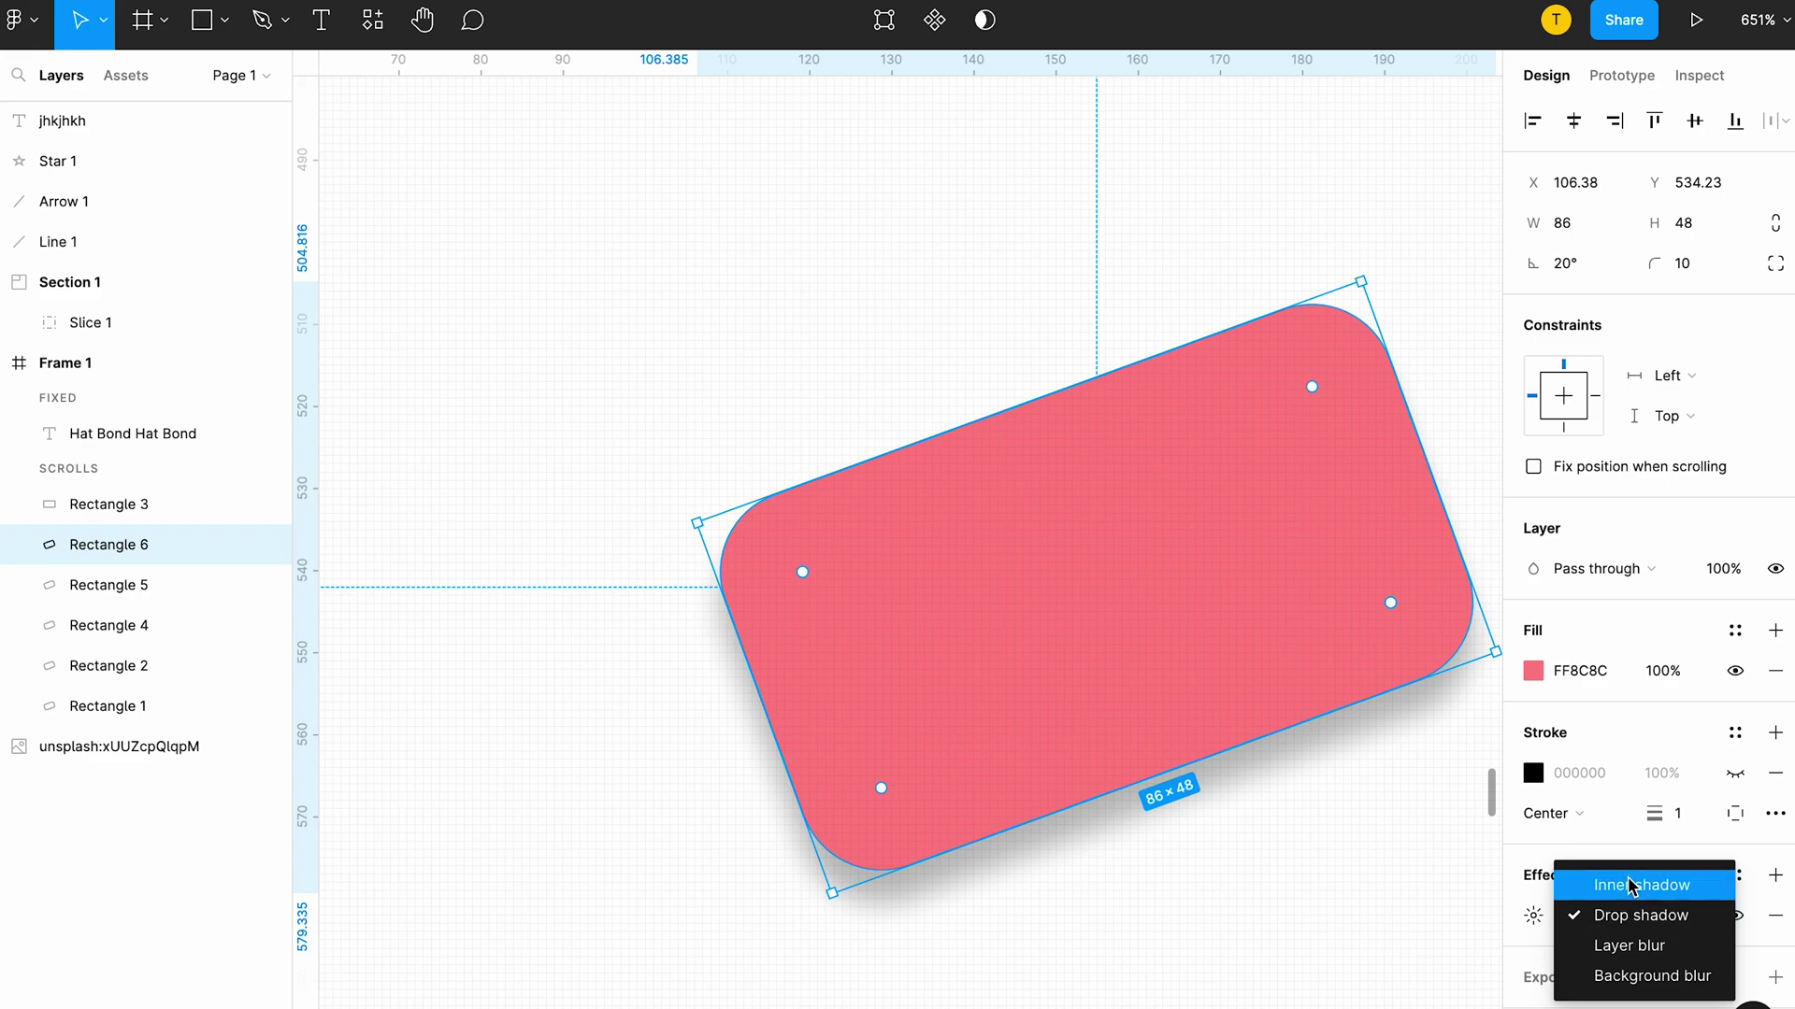
click(1630, 886)
click(1627, 917)
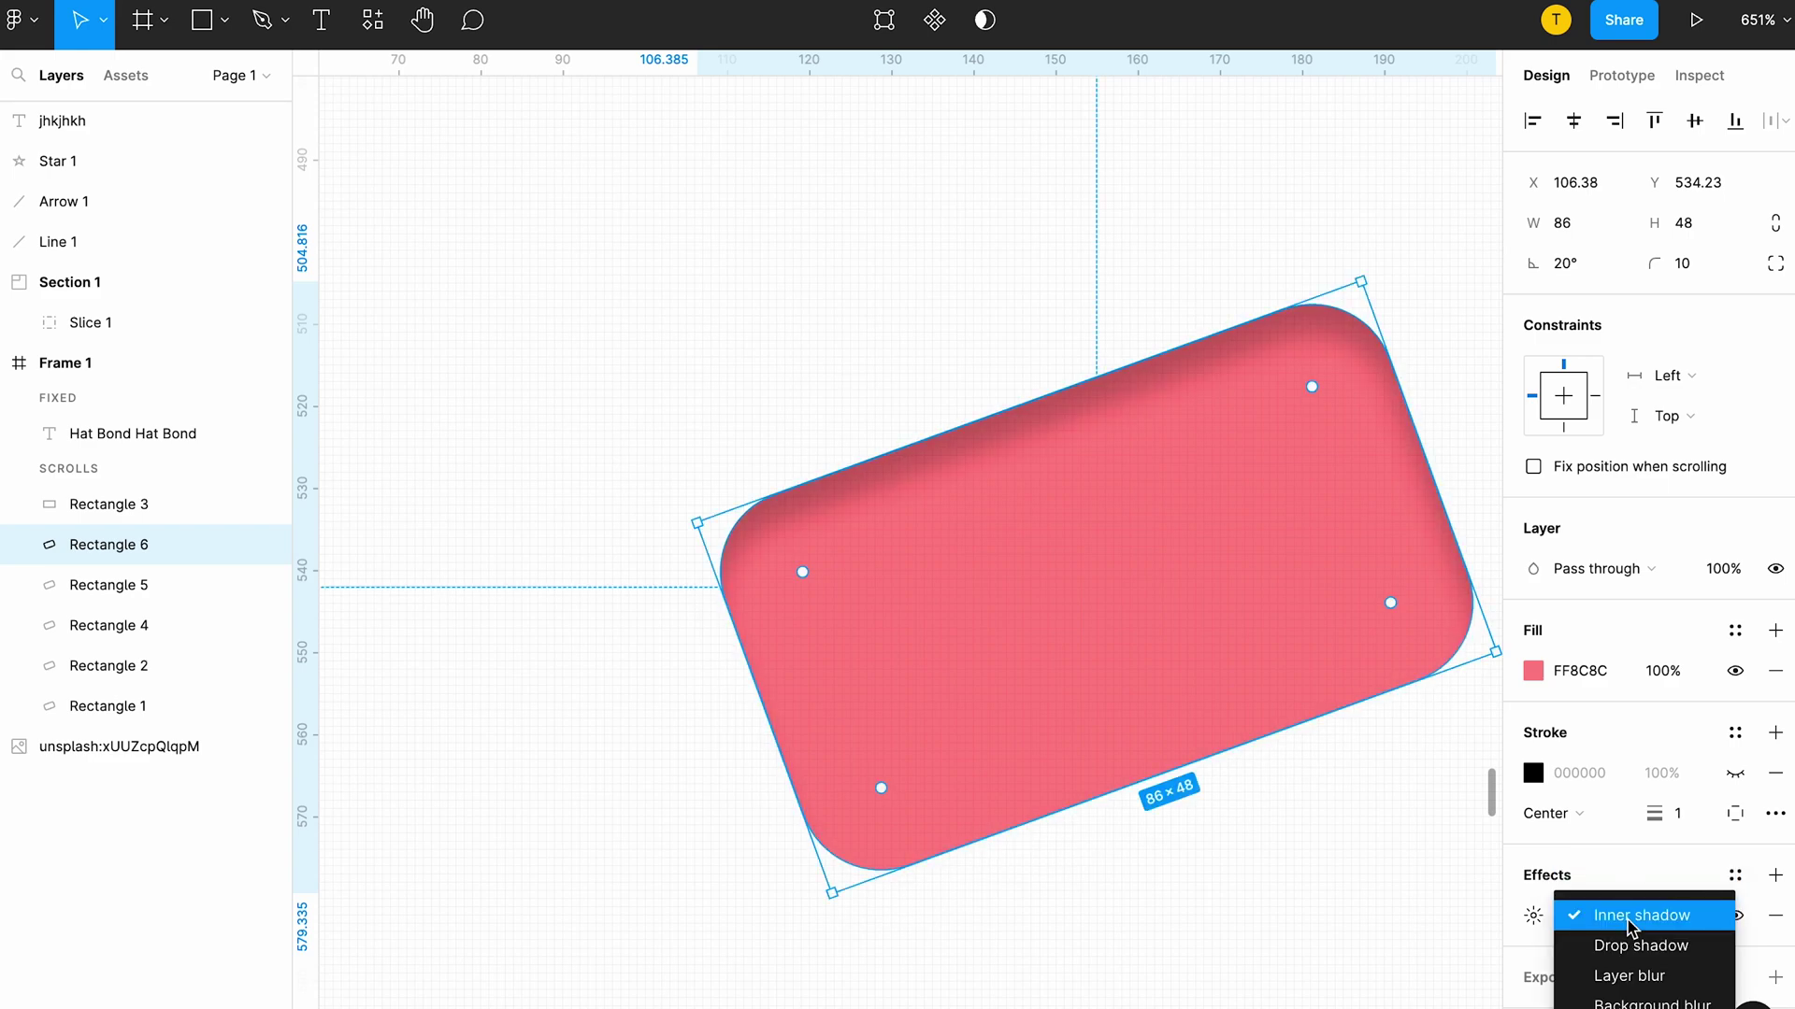
click(1626, 963)
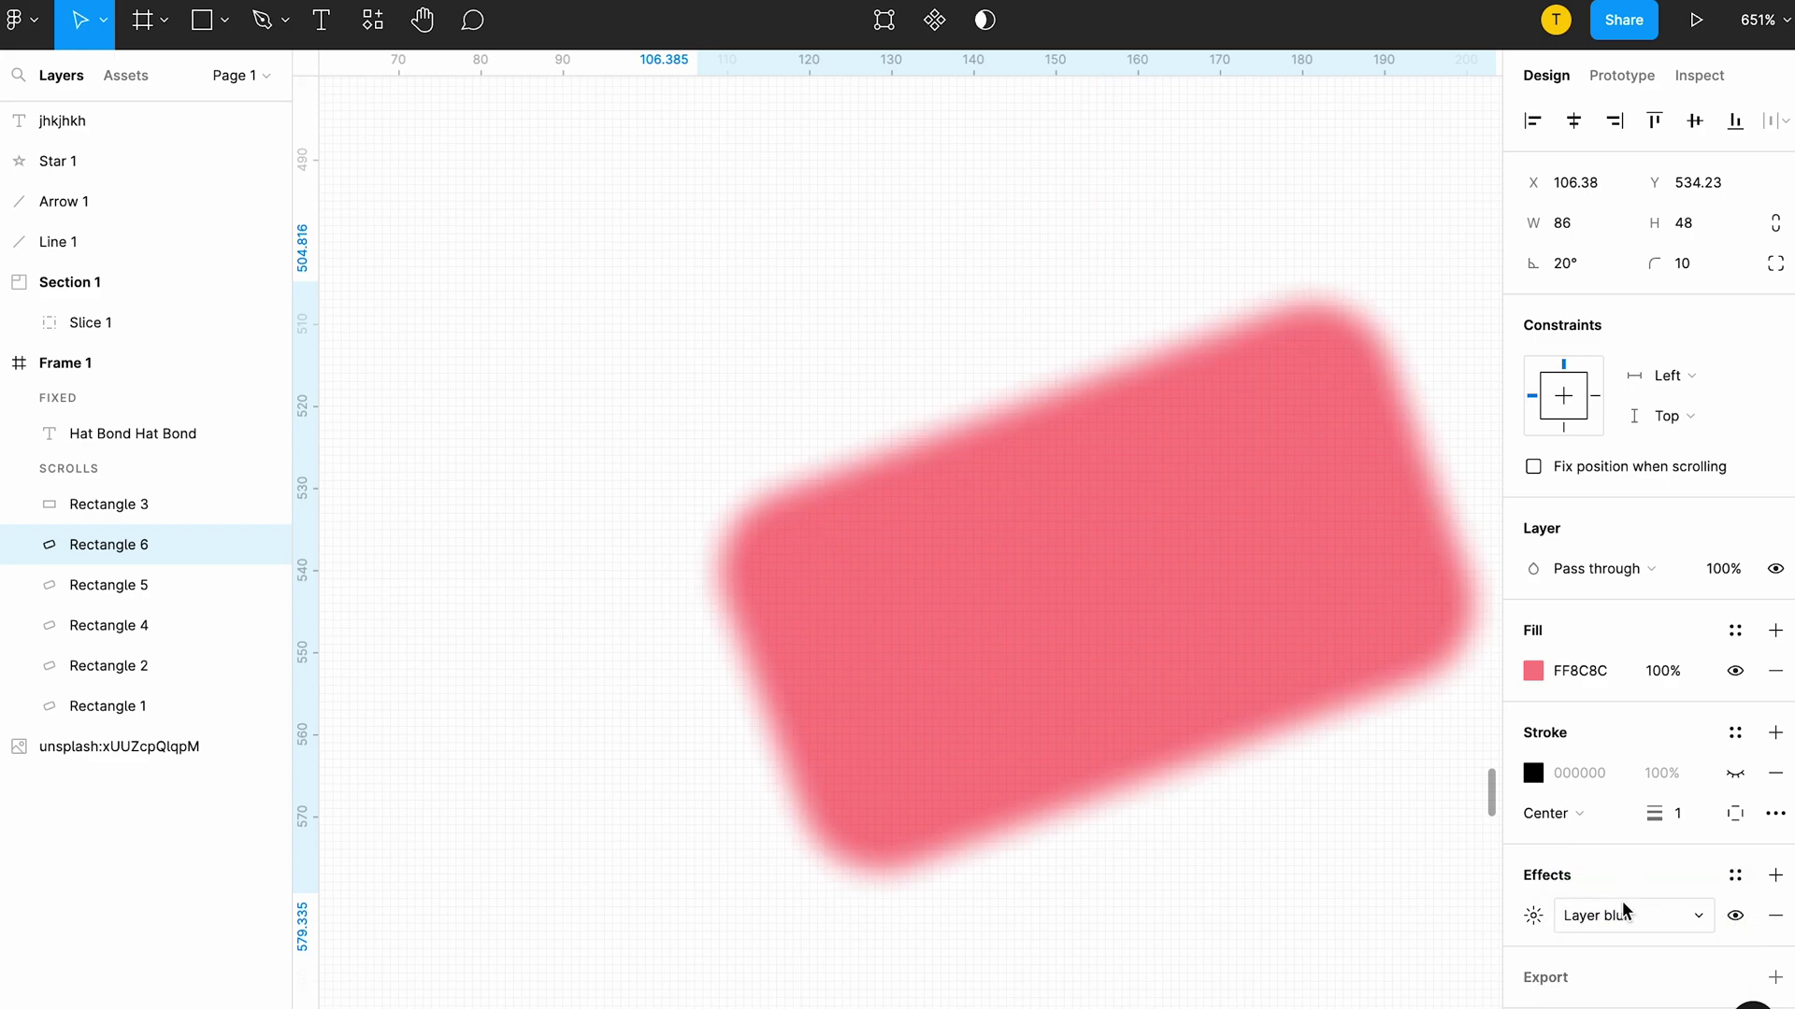
click(1607, 919)
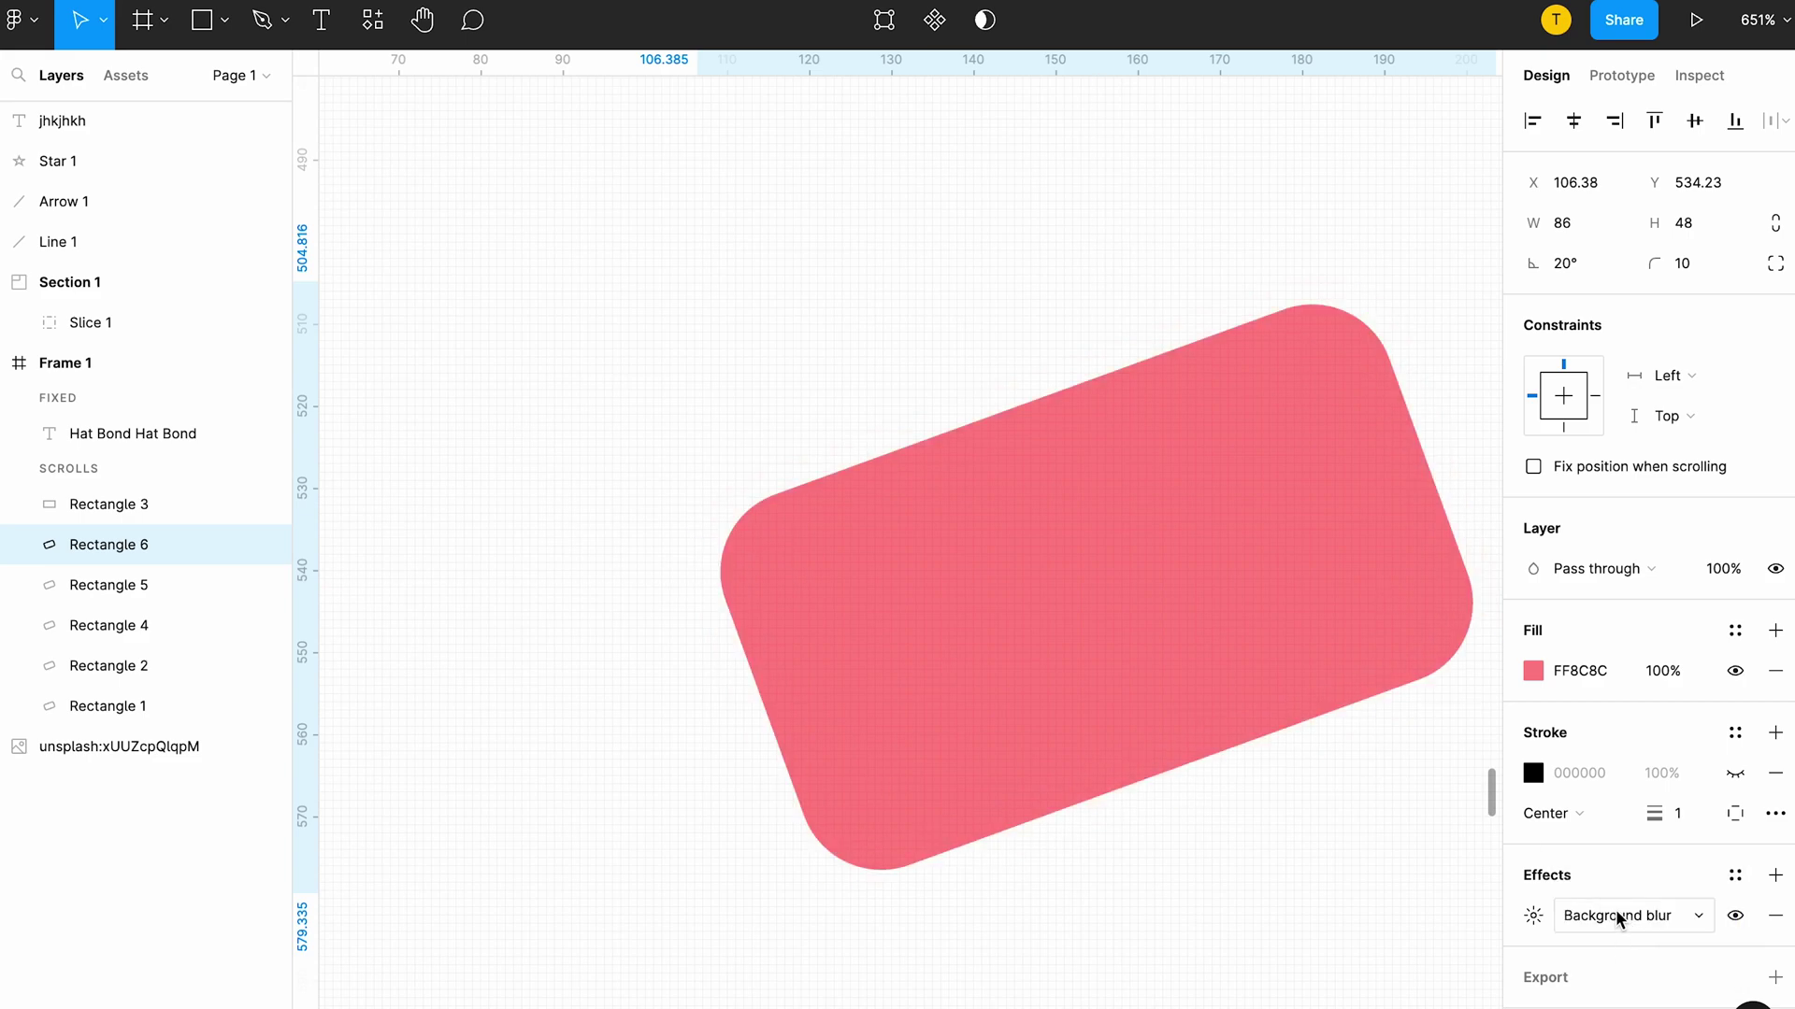
Step: Add a PNG export setting to Rectangle 6, keeping the 1x scale
click(1550, 977)
scroll(1568, 953, down, 1)
scroll(1570, 942, down, 2)
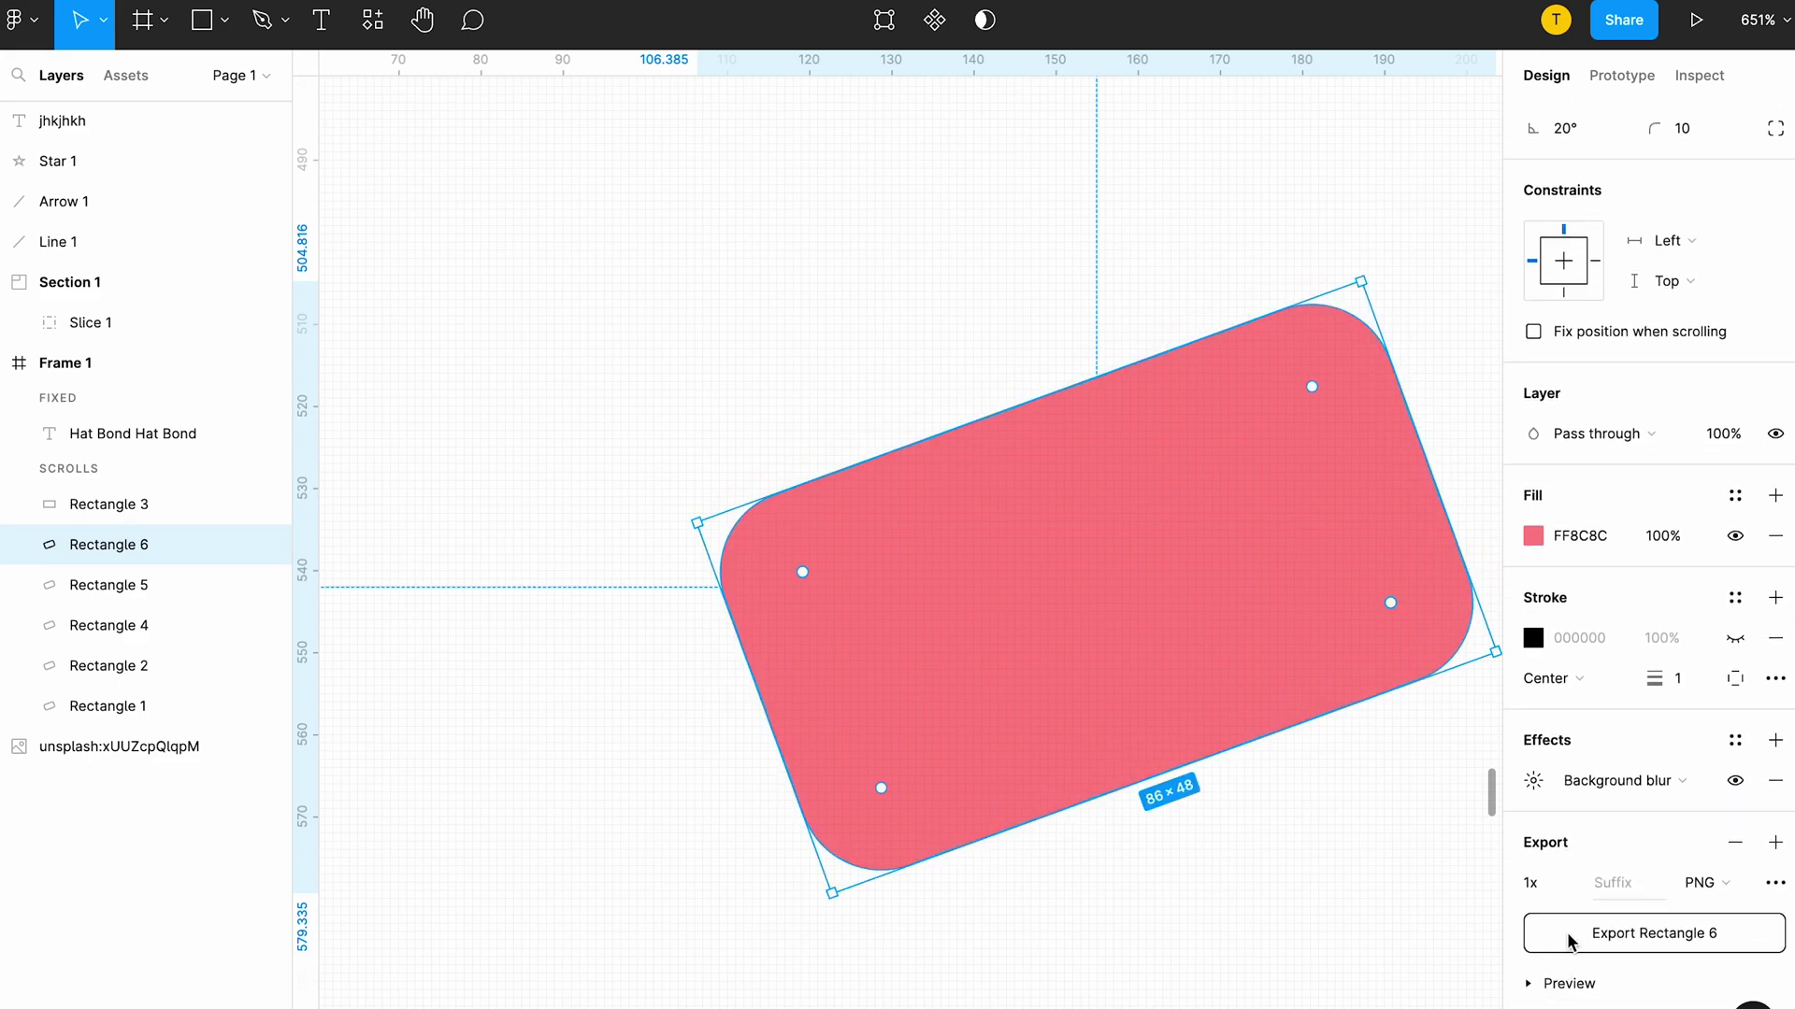
click(1567, 885)
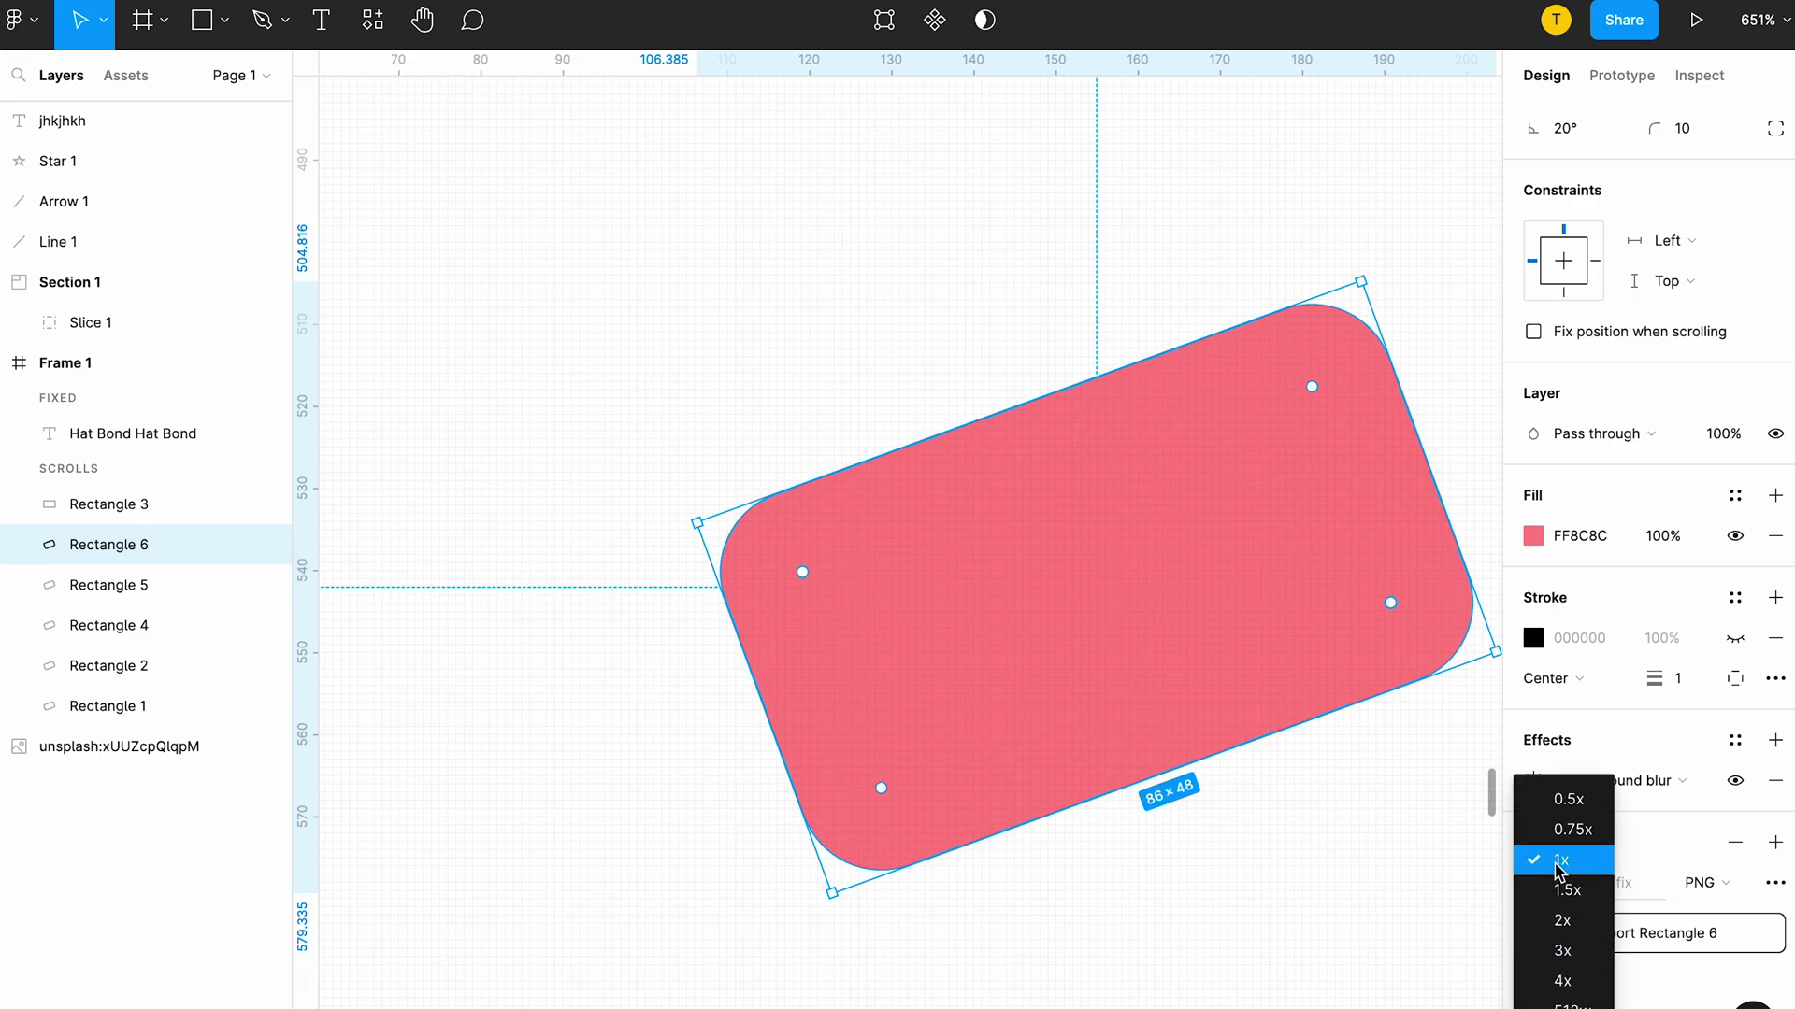
click(1155, 631)
Step: Copy Rectangle 6 as a PNG image and deselect it
right_click(1090, 544)
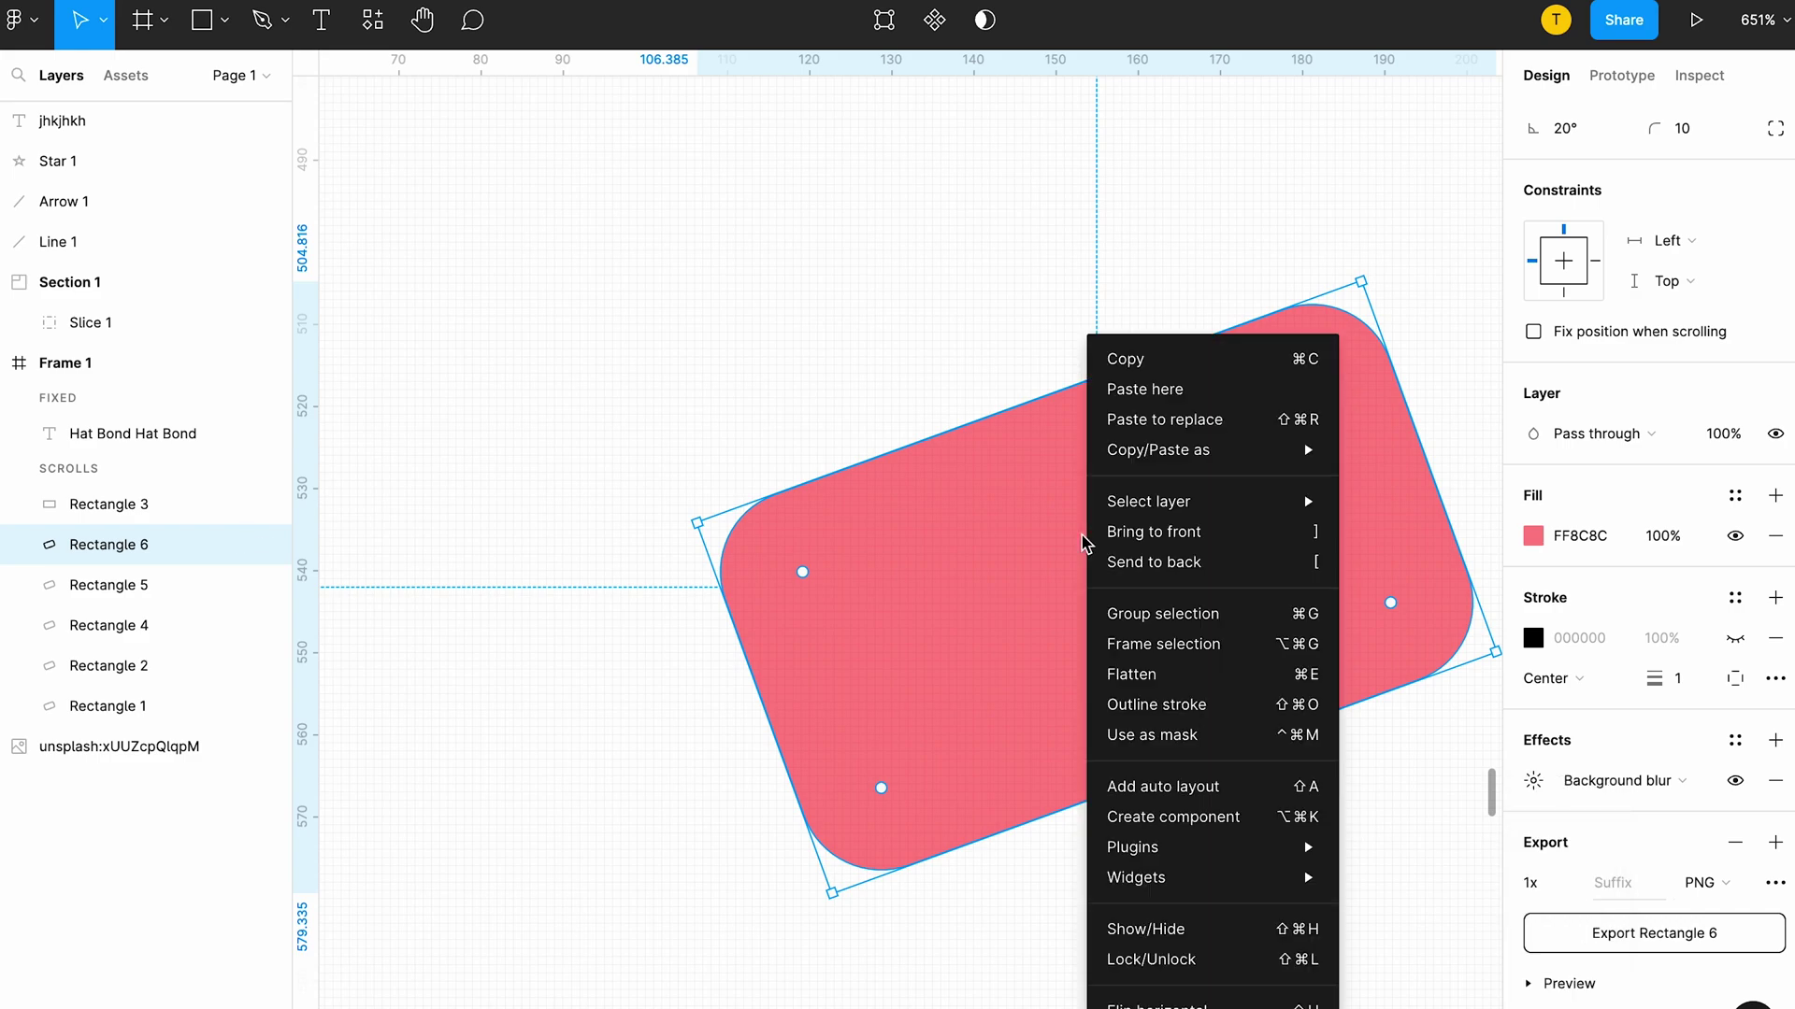
mouse_move(1158, 451)
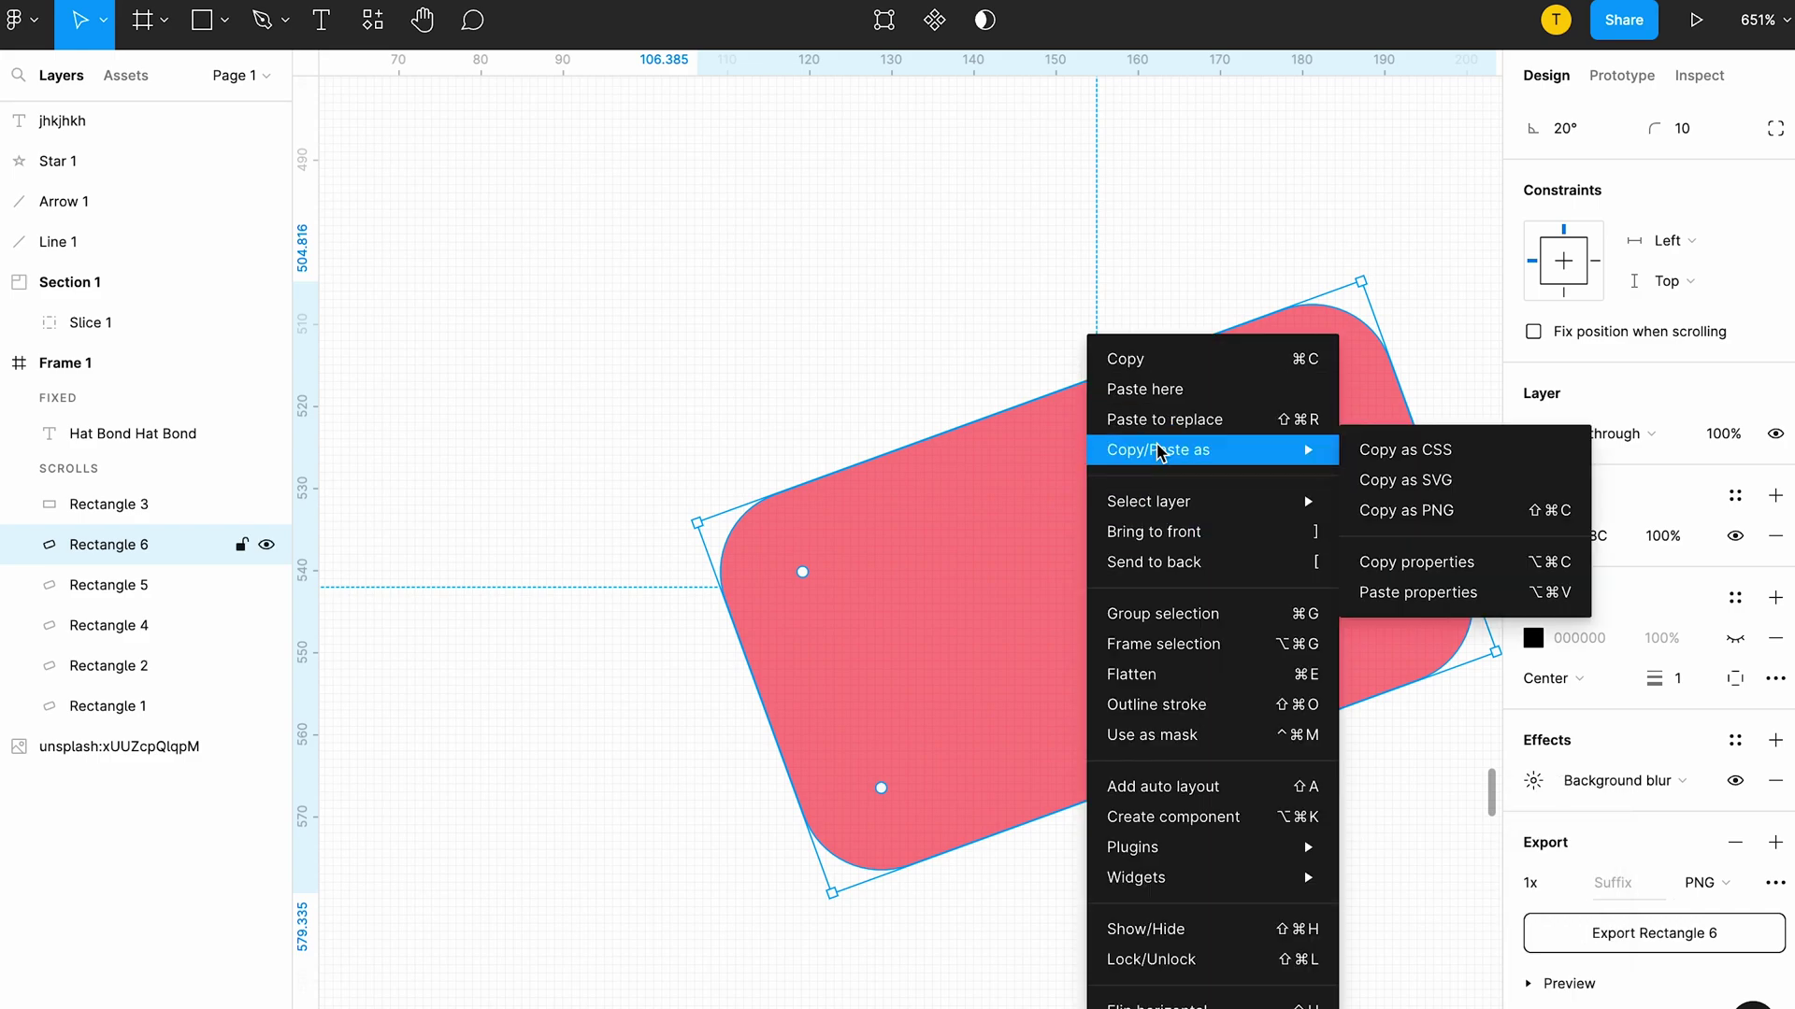
click(1494, 511)
click(950, 366)
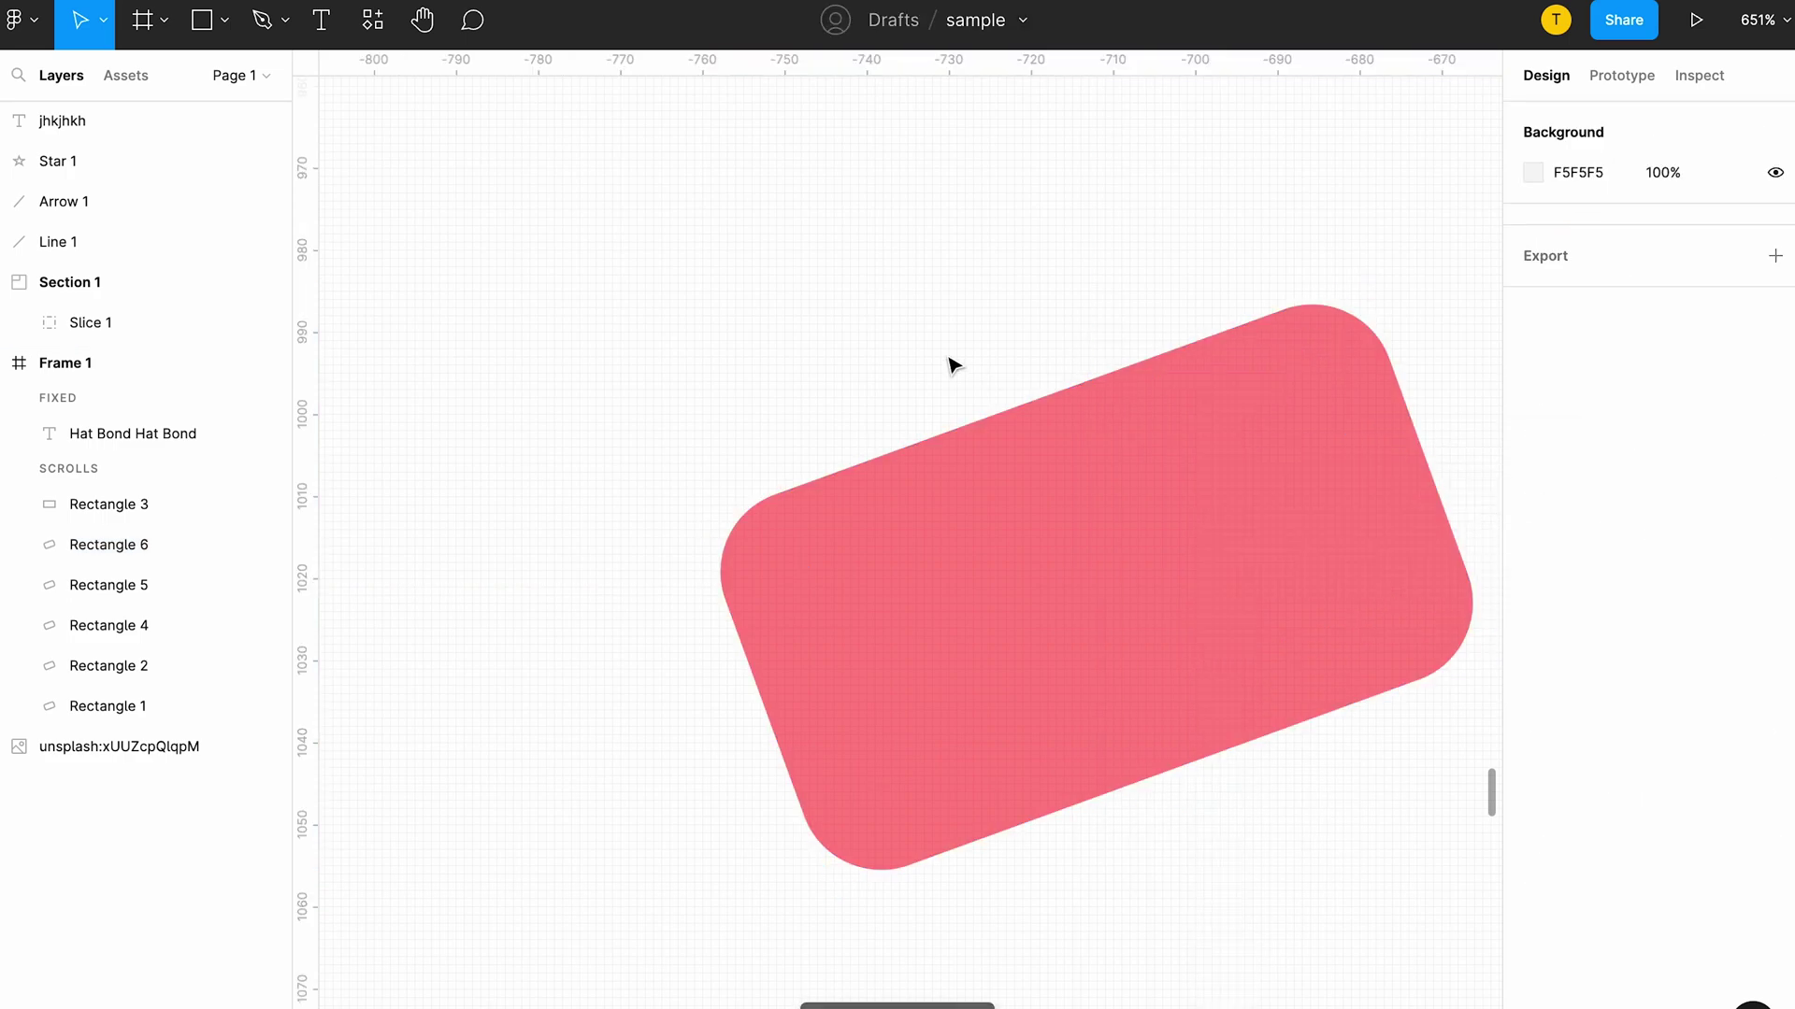
Step: Paste the PNG copy left of the rectangle, then set Rectangle 6's export scale to 4x
key(ctrl+v)
scroll(982, 385, down, 5)
drag(1043, 408, 754, 434)
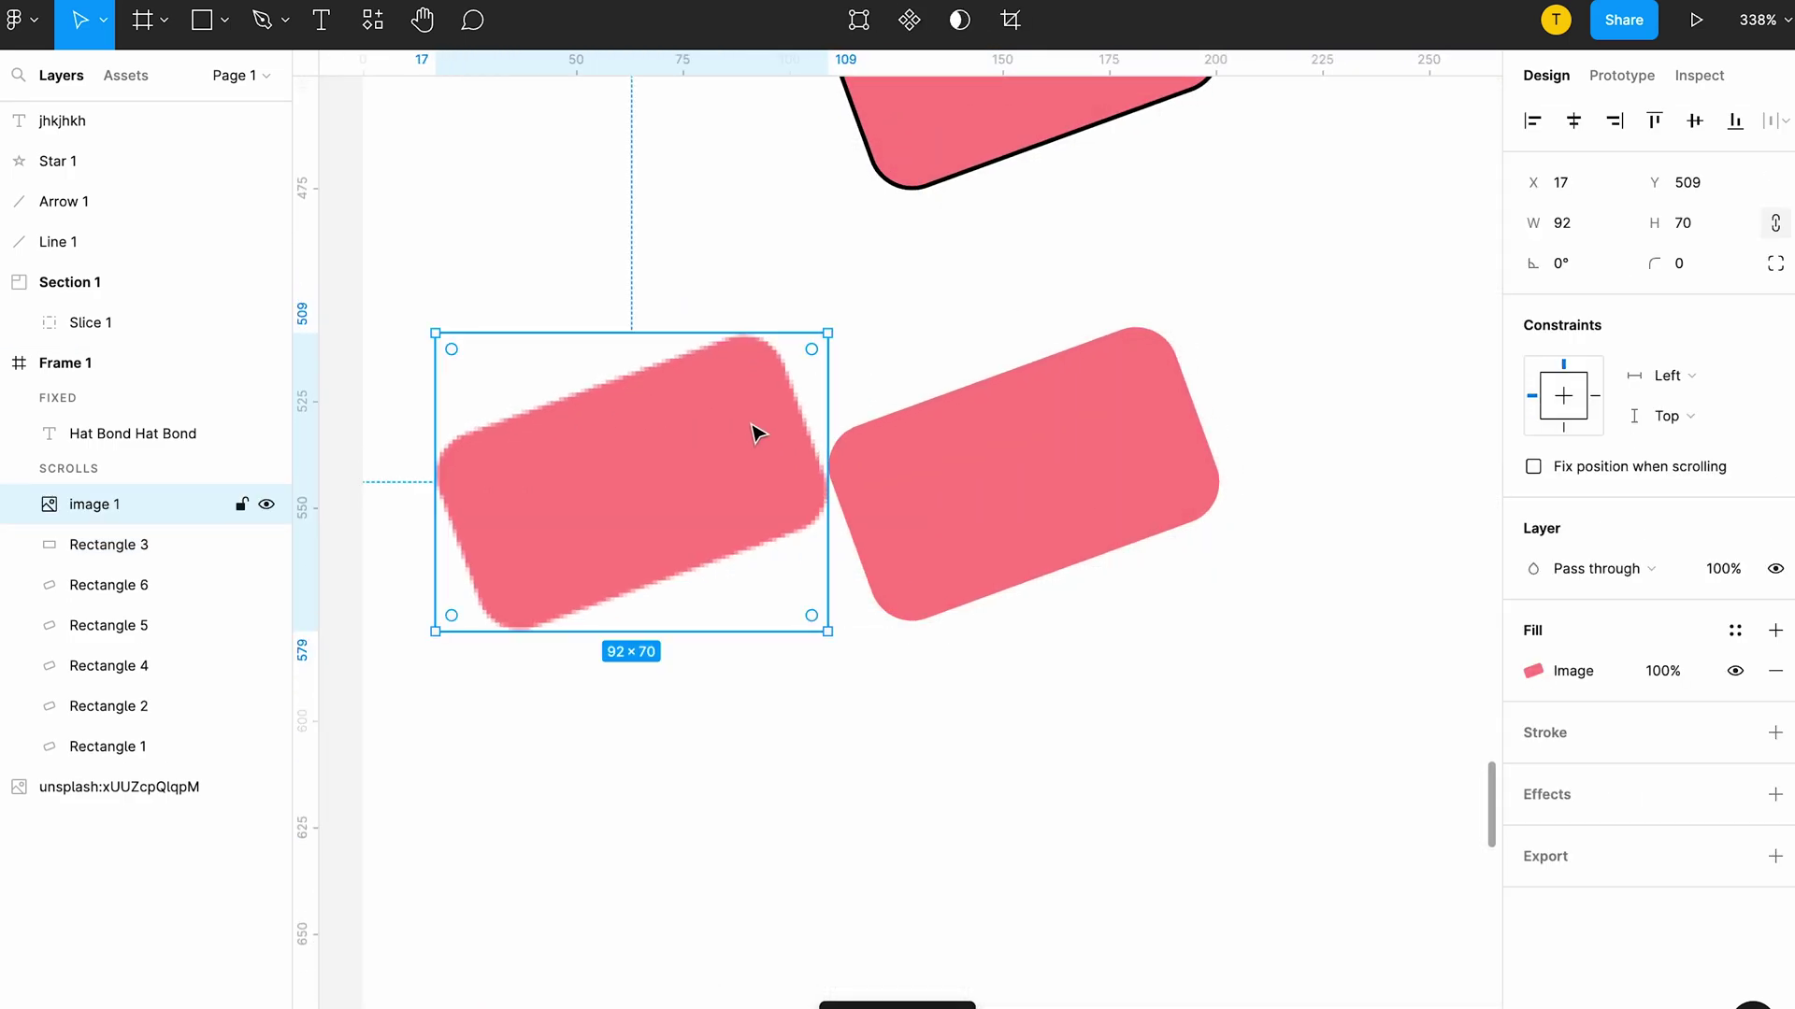
scroll(743, 435, down, 3)
scroll(740, 429, up, 2)
scroll(757, 426, up, 3)
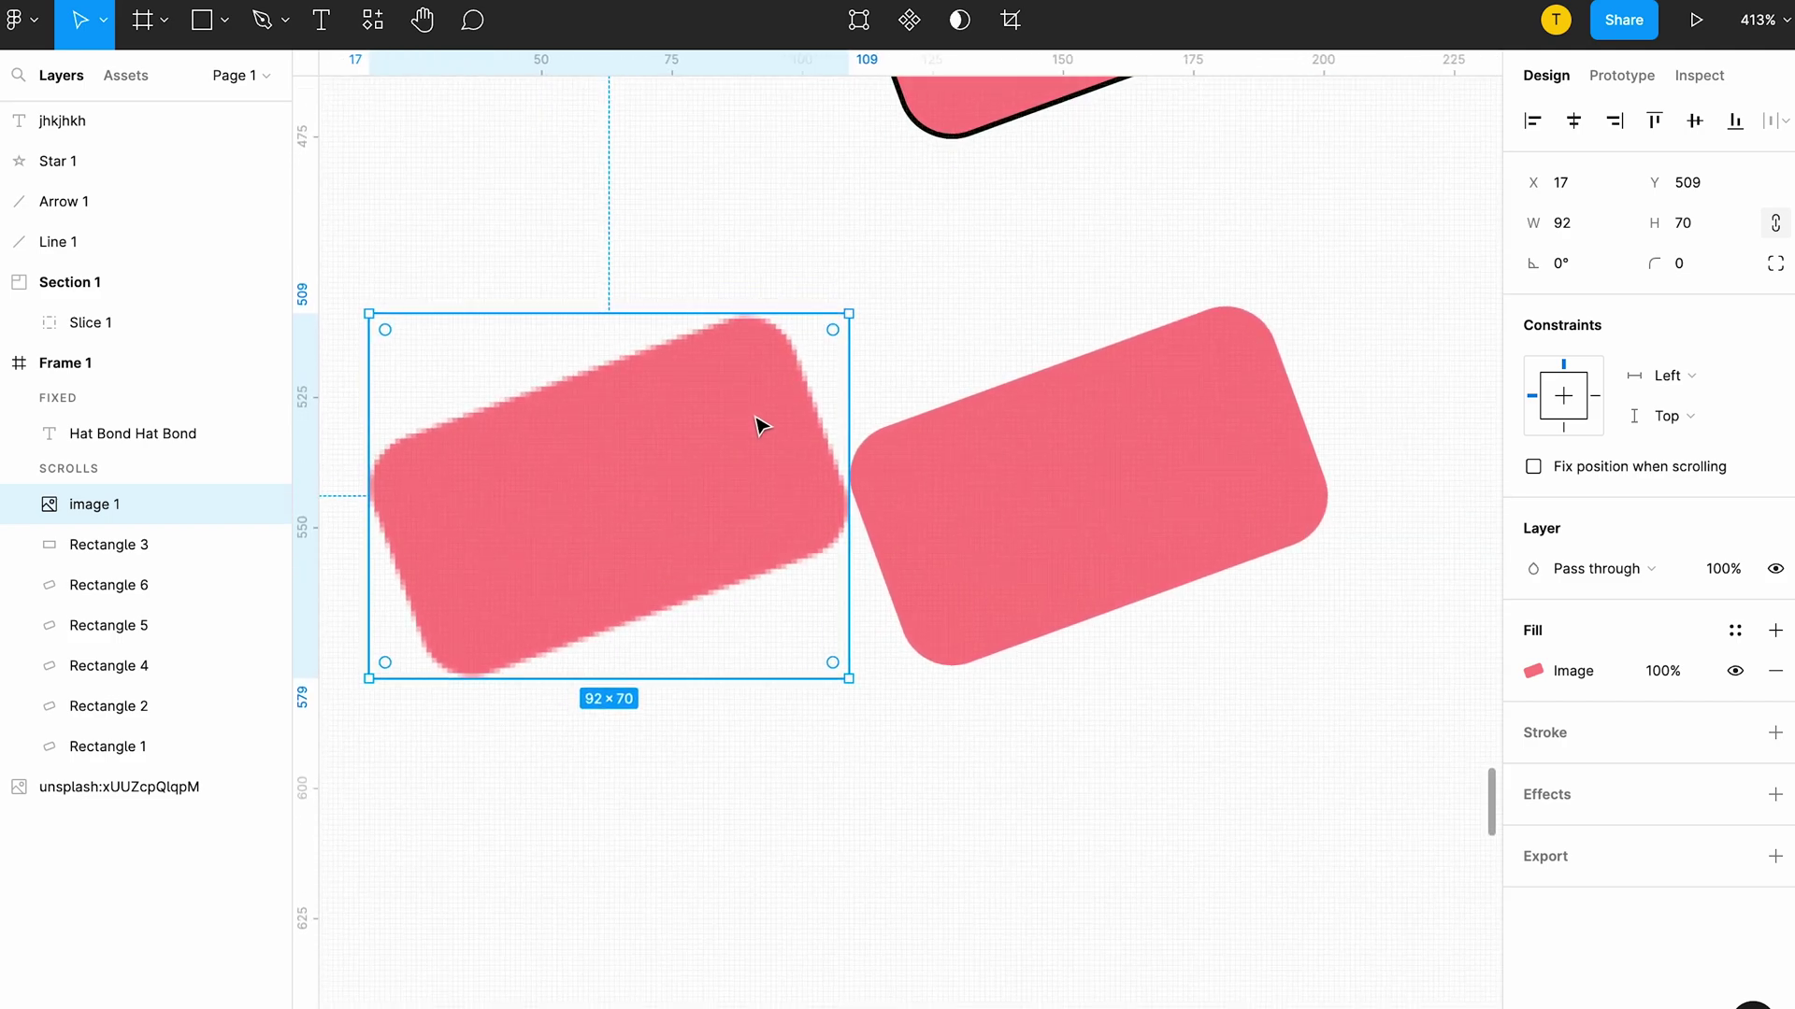
click(1109, 557)
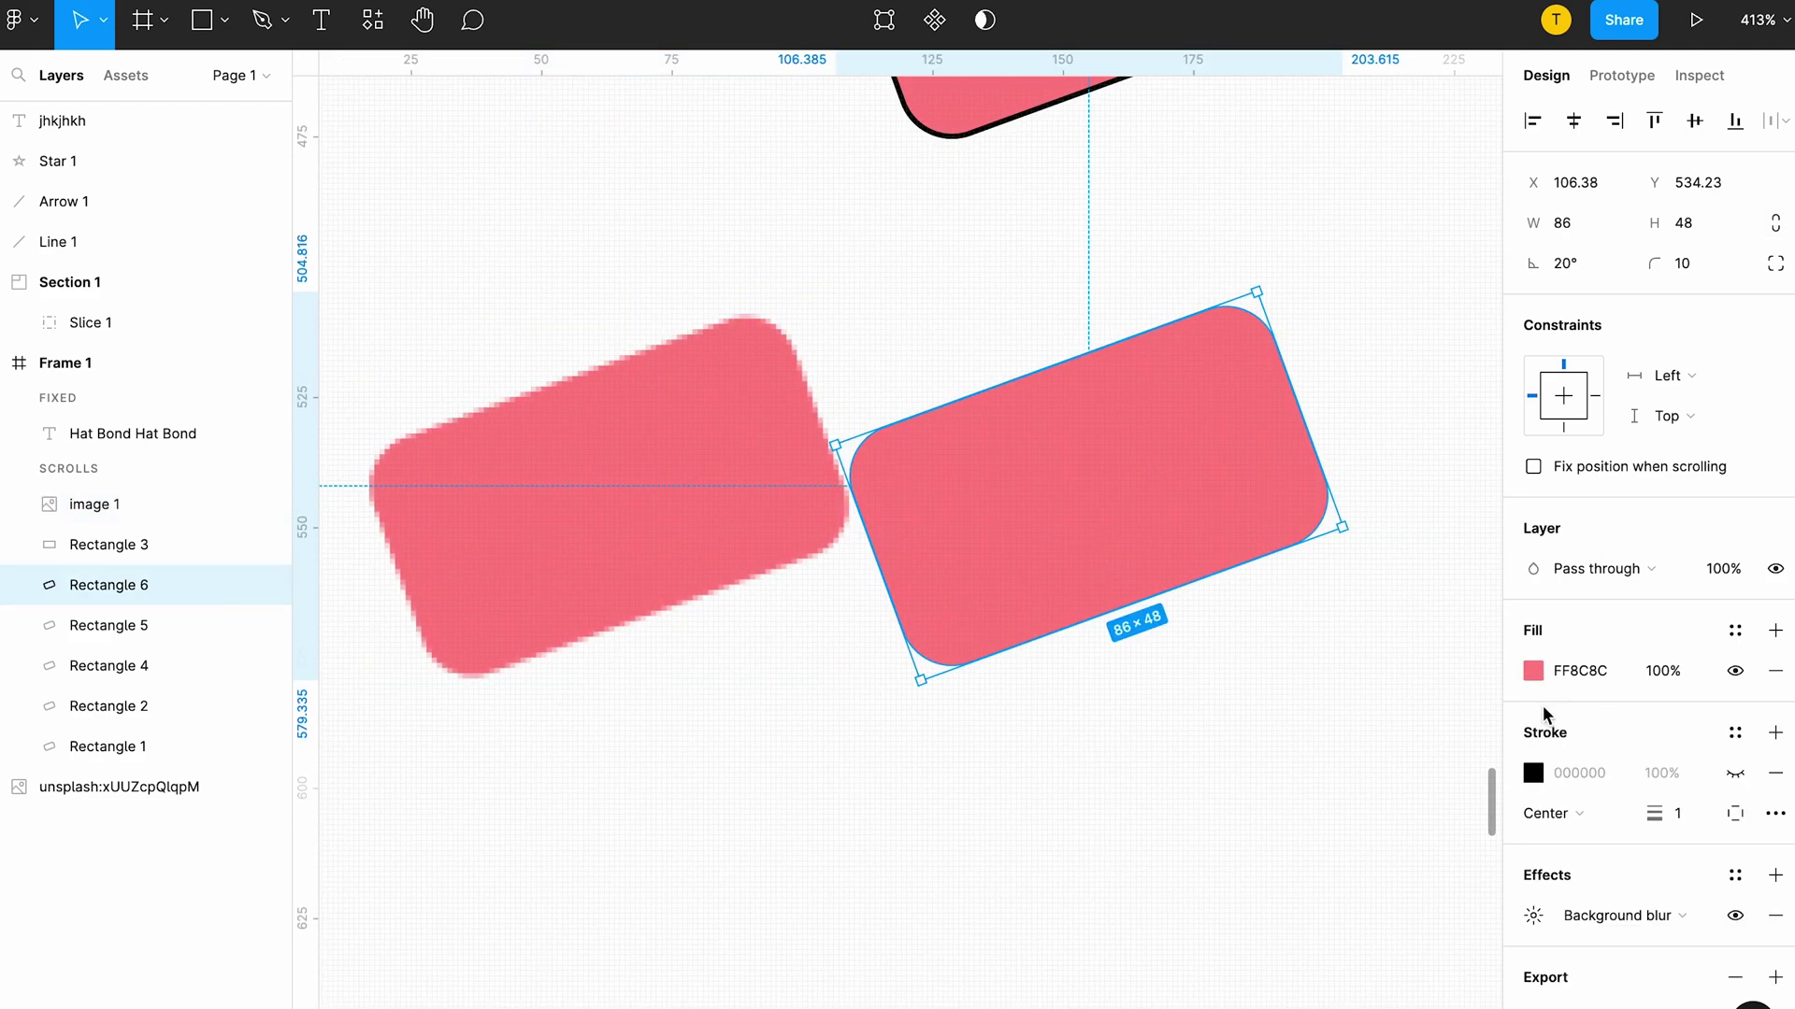
scroll(1600, 885, down, 1)
click(1543, 938)
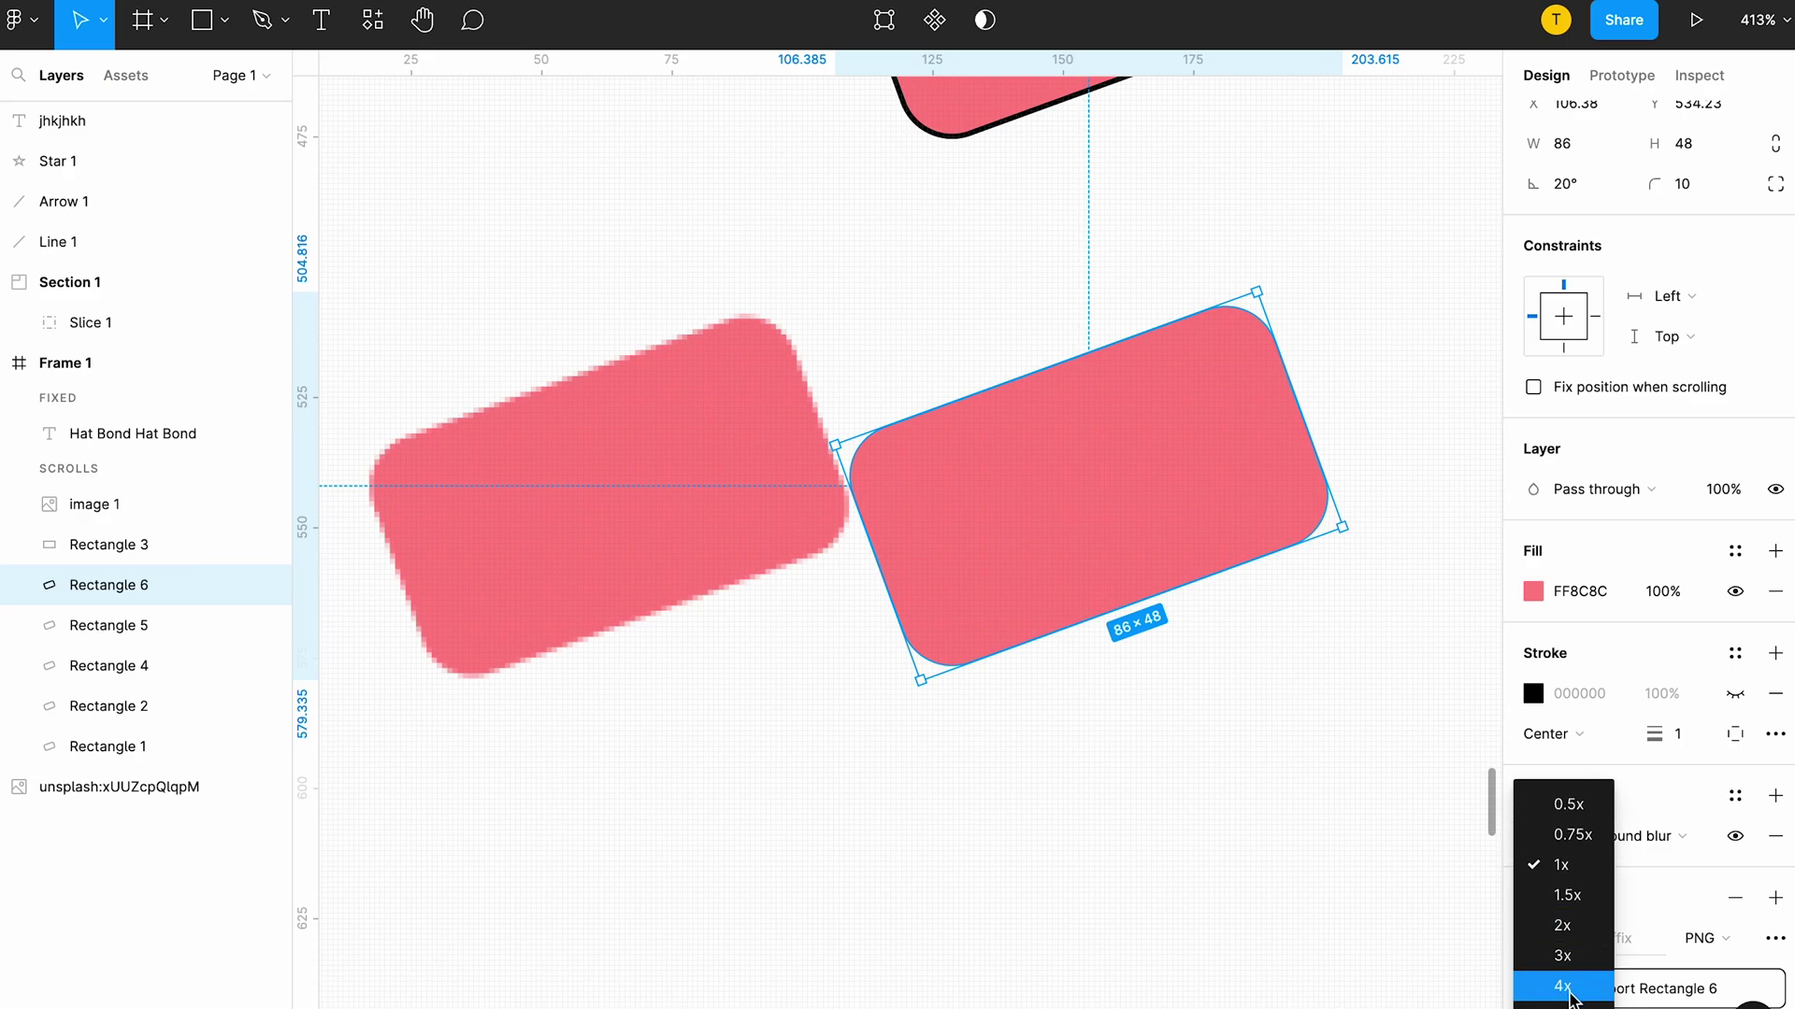
click(1559, 986)
Step: Paste a new PNG copy of the rectangle, shrink it, and place it below both rectangles
right_click(1185, 522)
mouse_move(1254, 451)
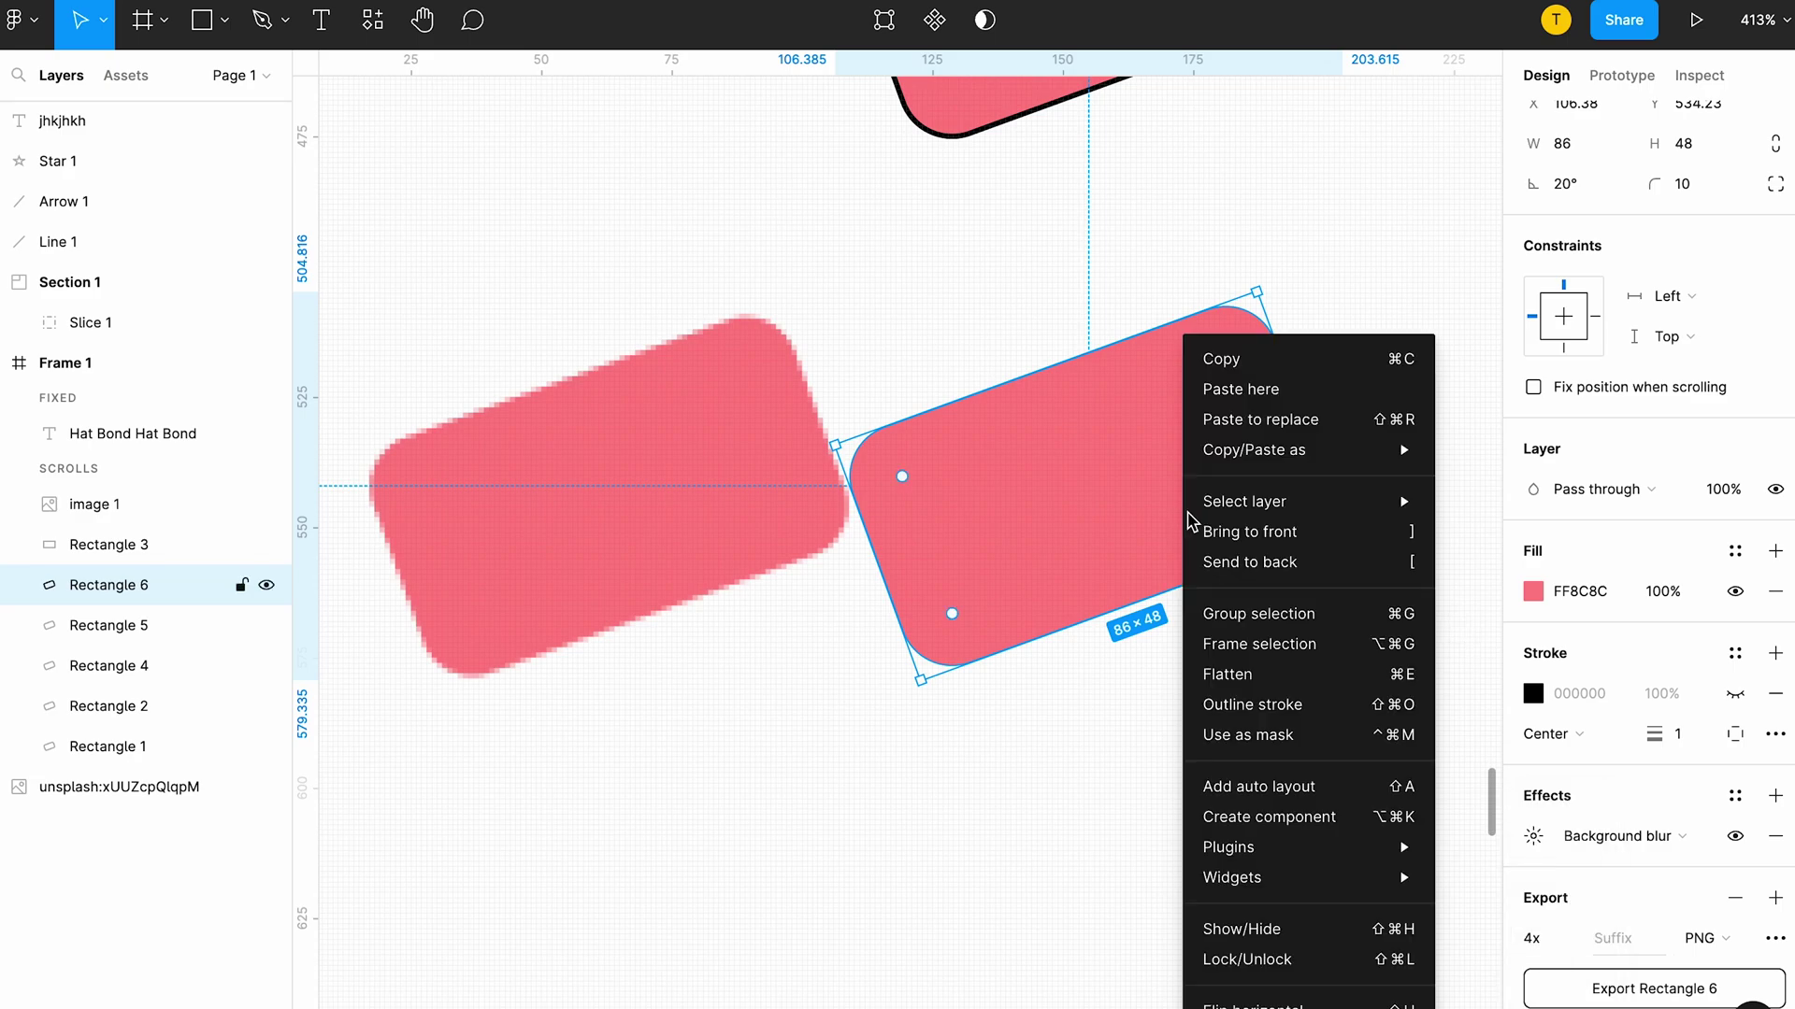
click(1494, 512)
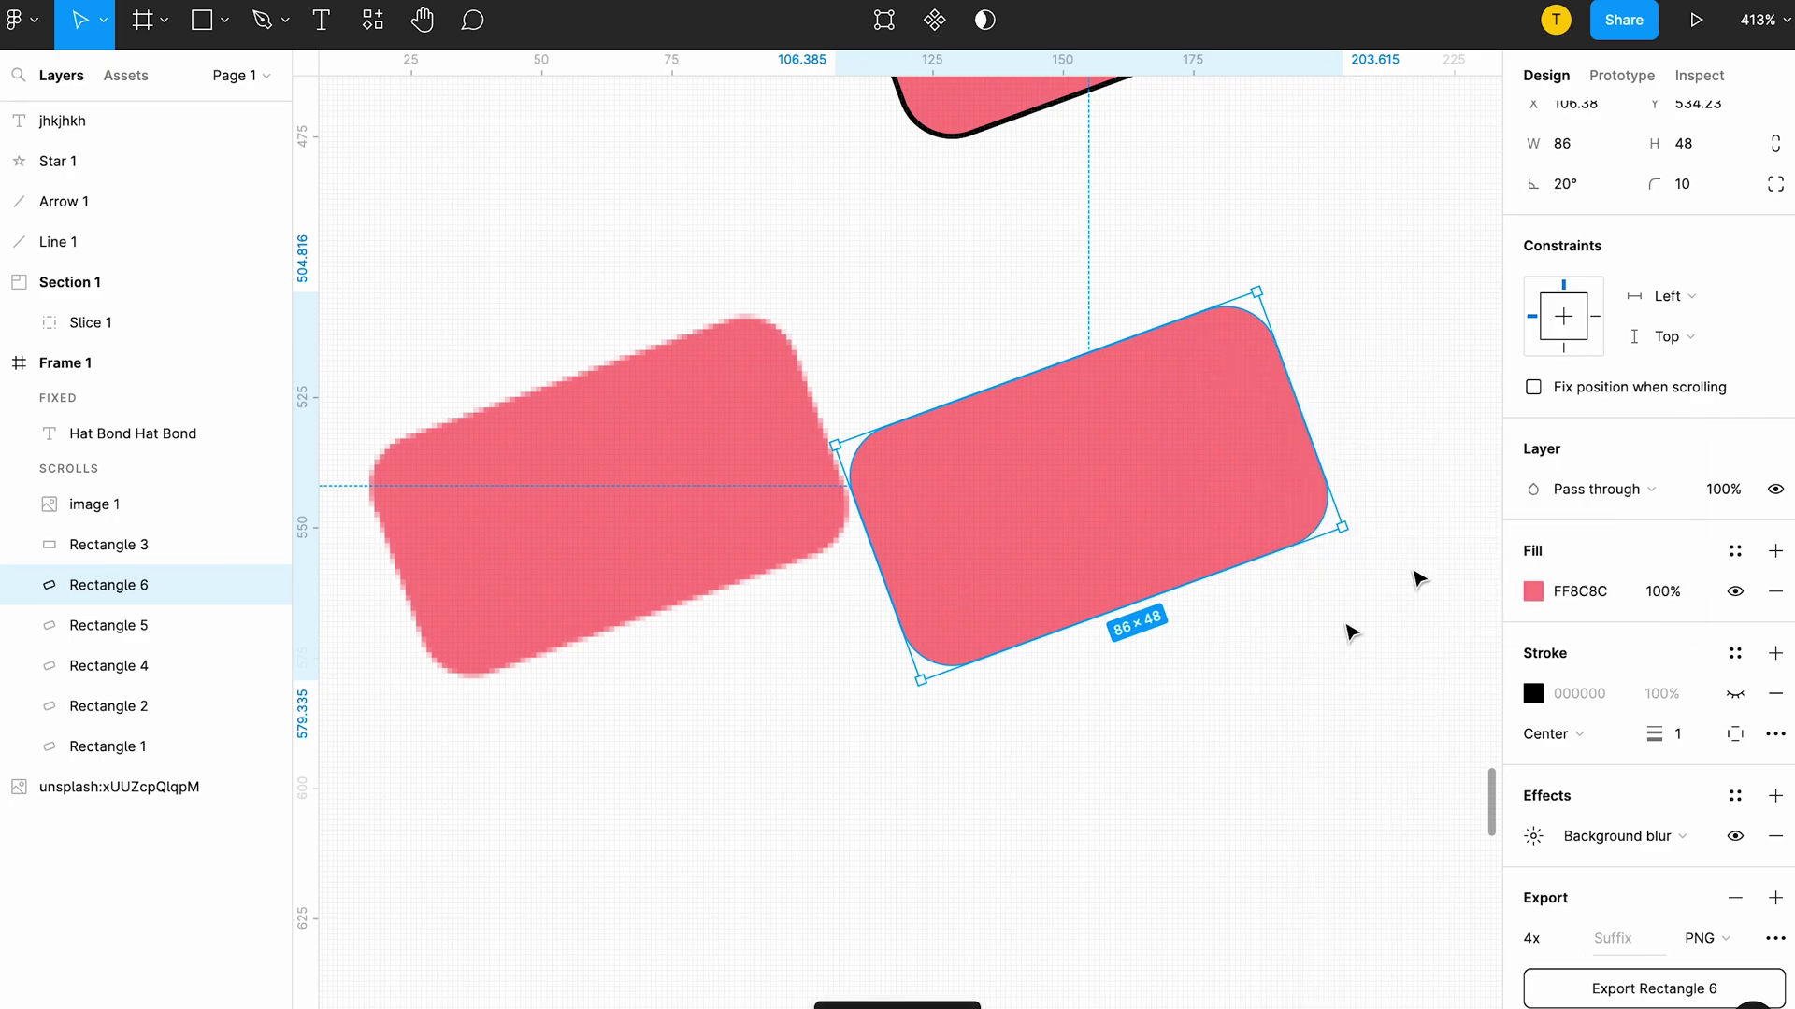
click(1150, 810)
key(ctrl+v)
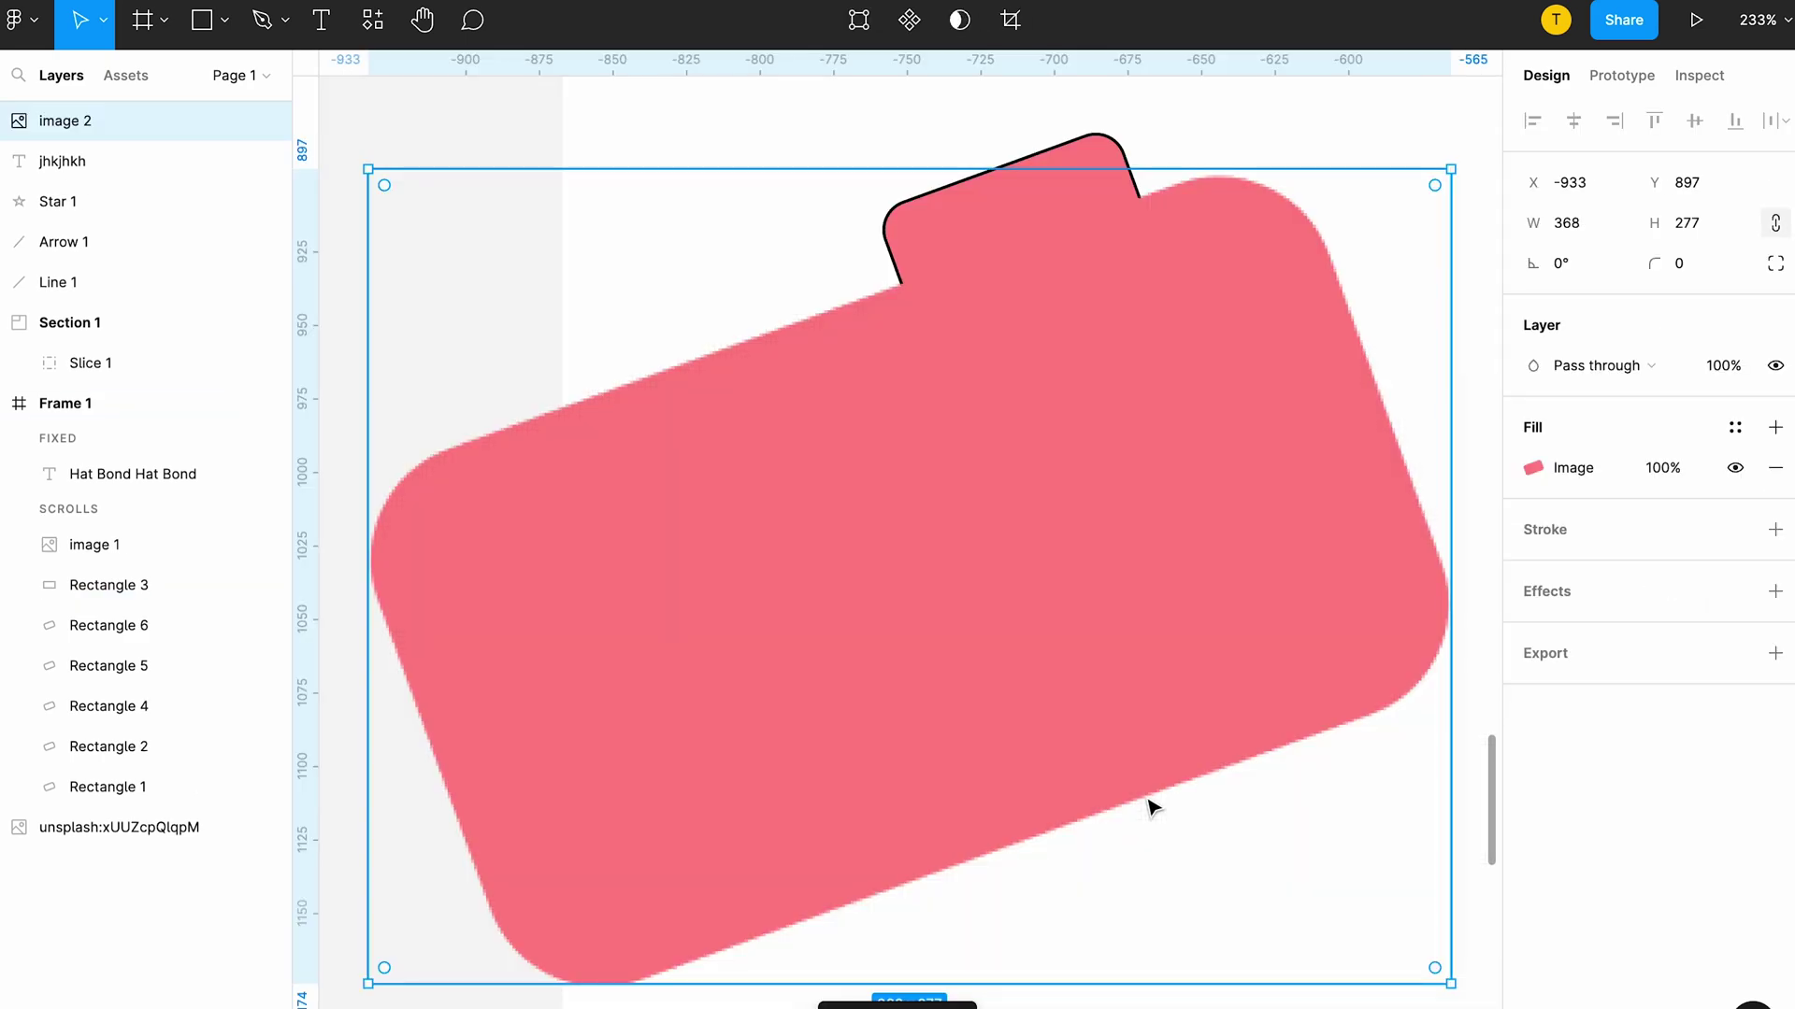
scroll(1150, 810, down, 5)
mouse_move(834, 549)
mouse_down()
mouse_move(1115, 698)
mouse_move(1164, 748)
mouse_up()
scroll(1168, 759, up, 5)
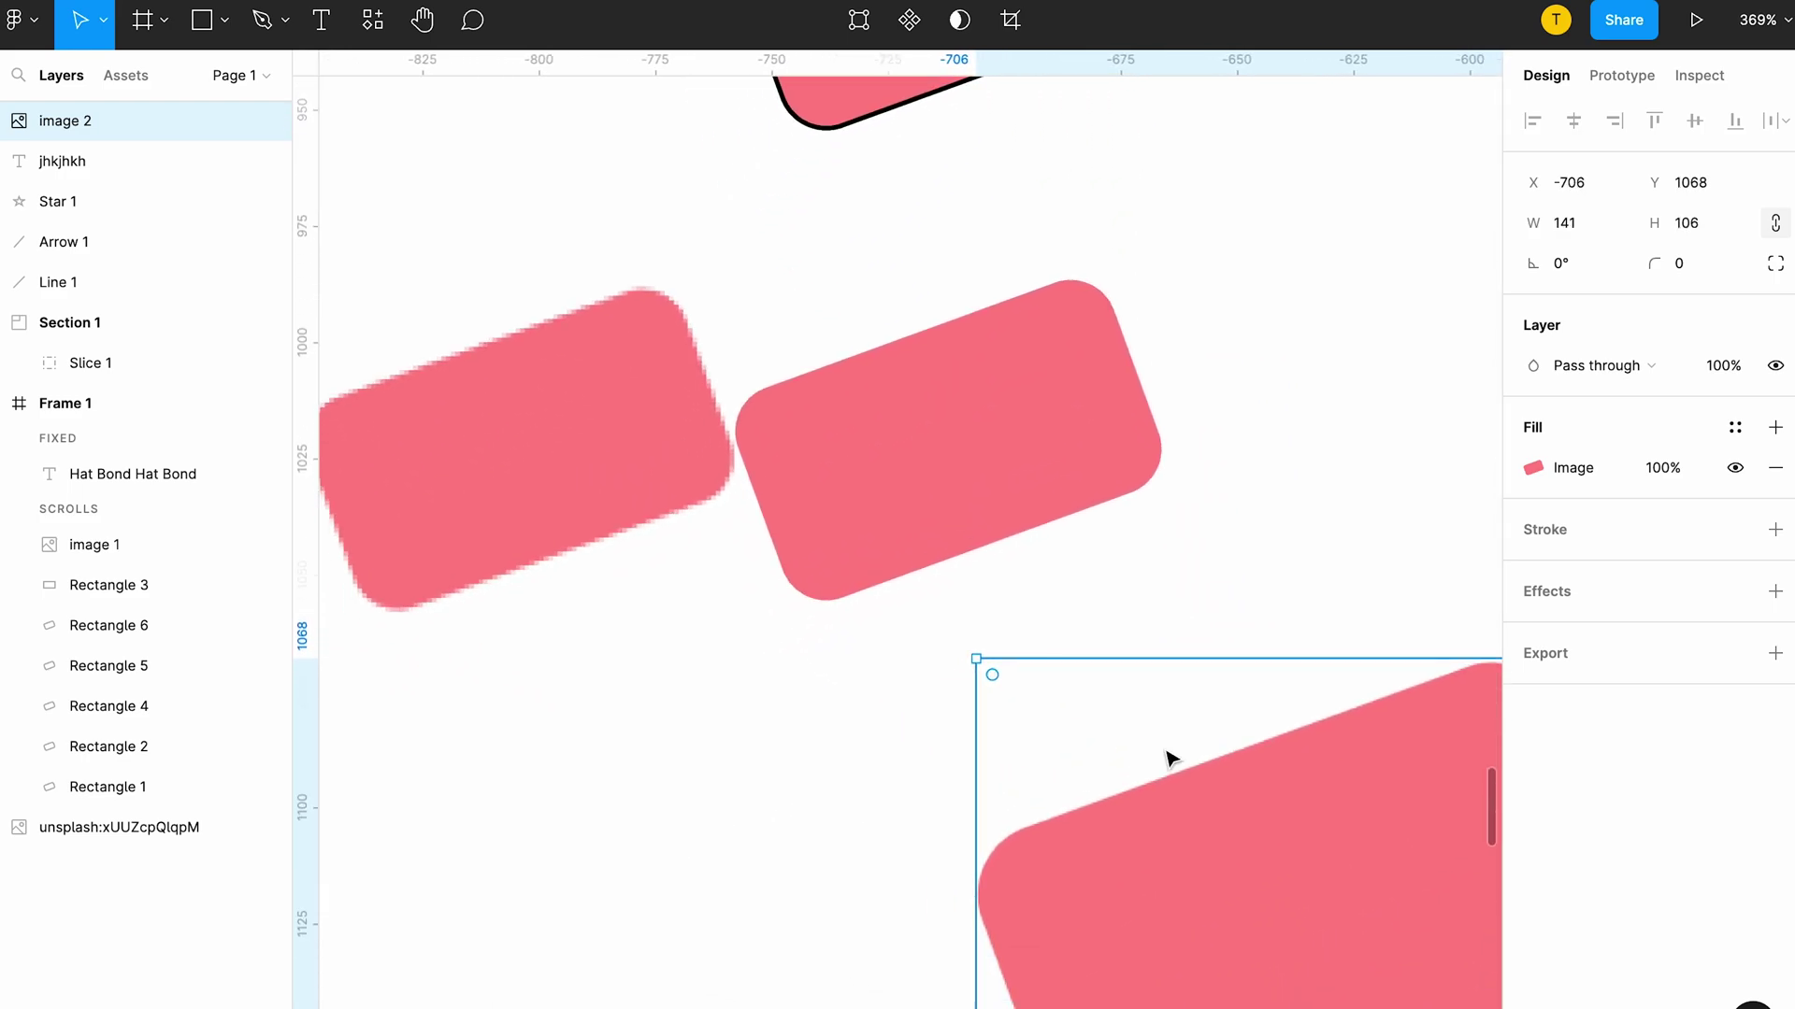
scroll(1168, 758, down, 2)
drag(1273, 769, 463, 637)
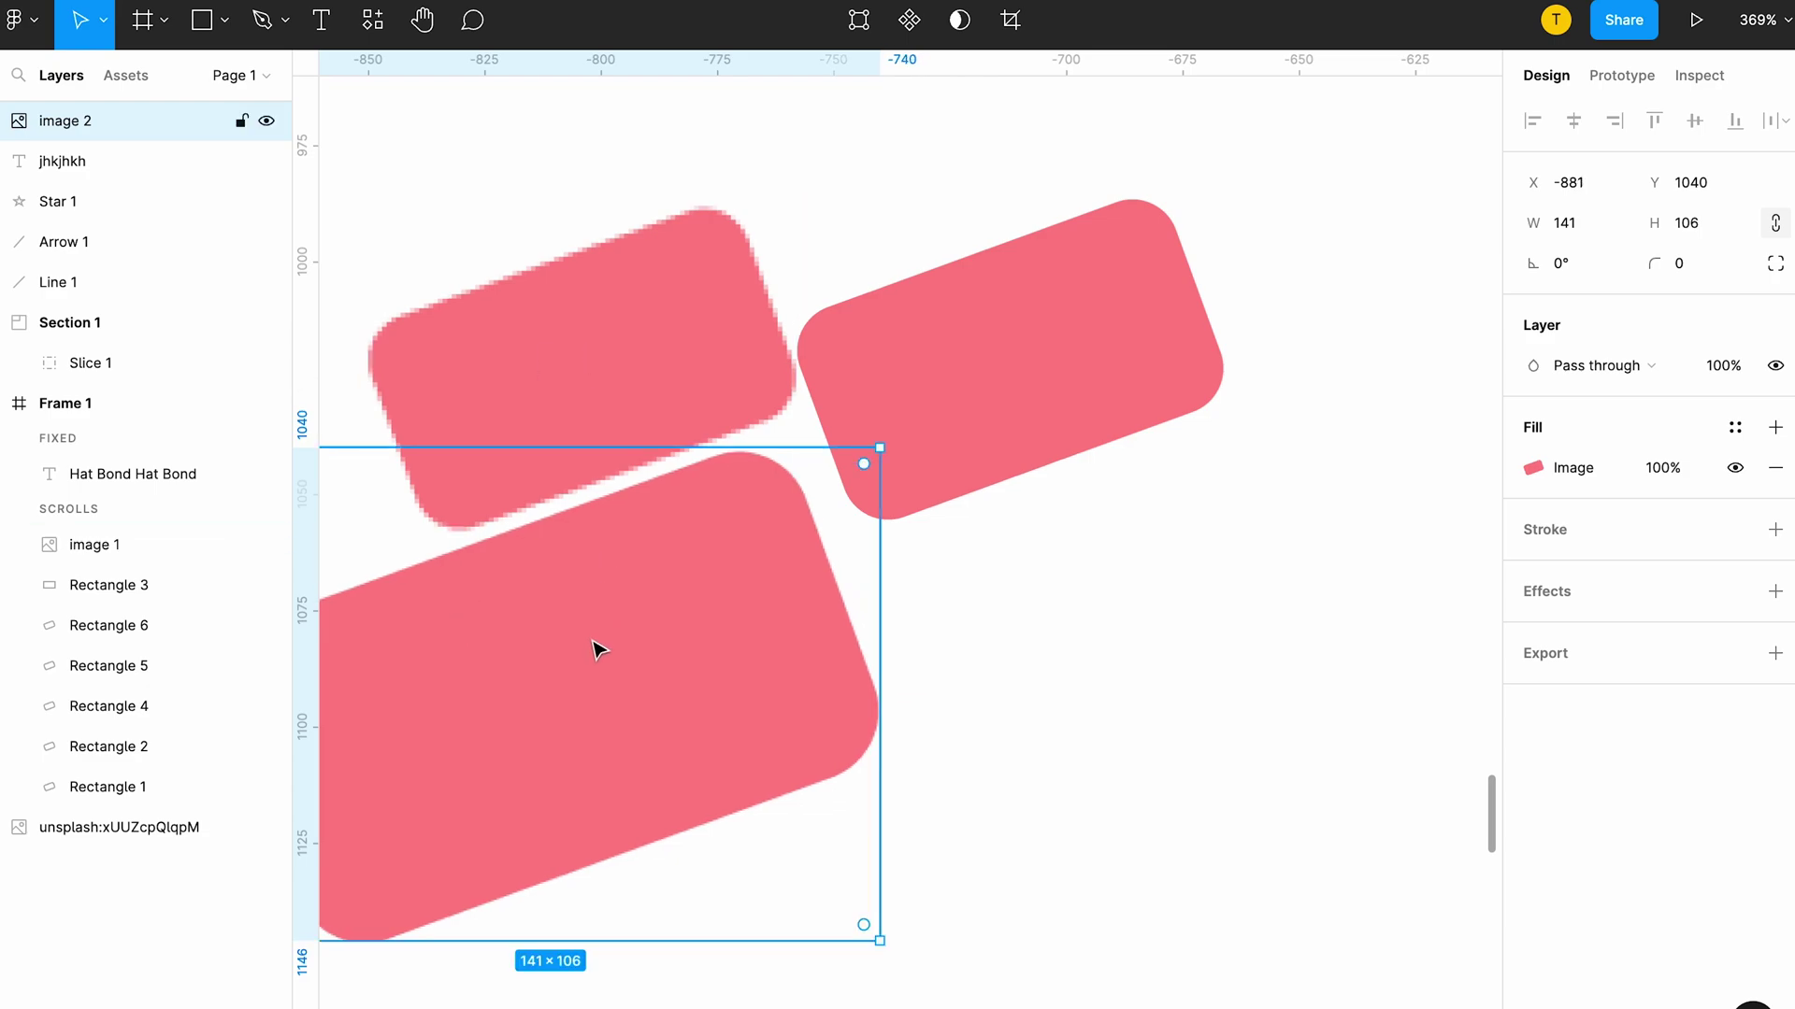
click(1050, 441)
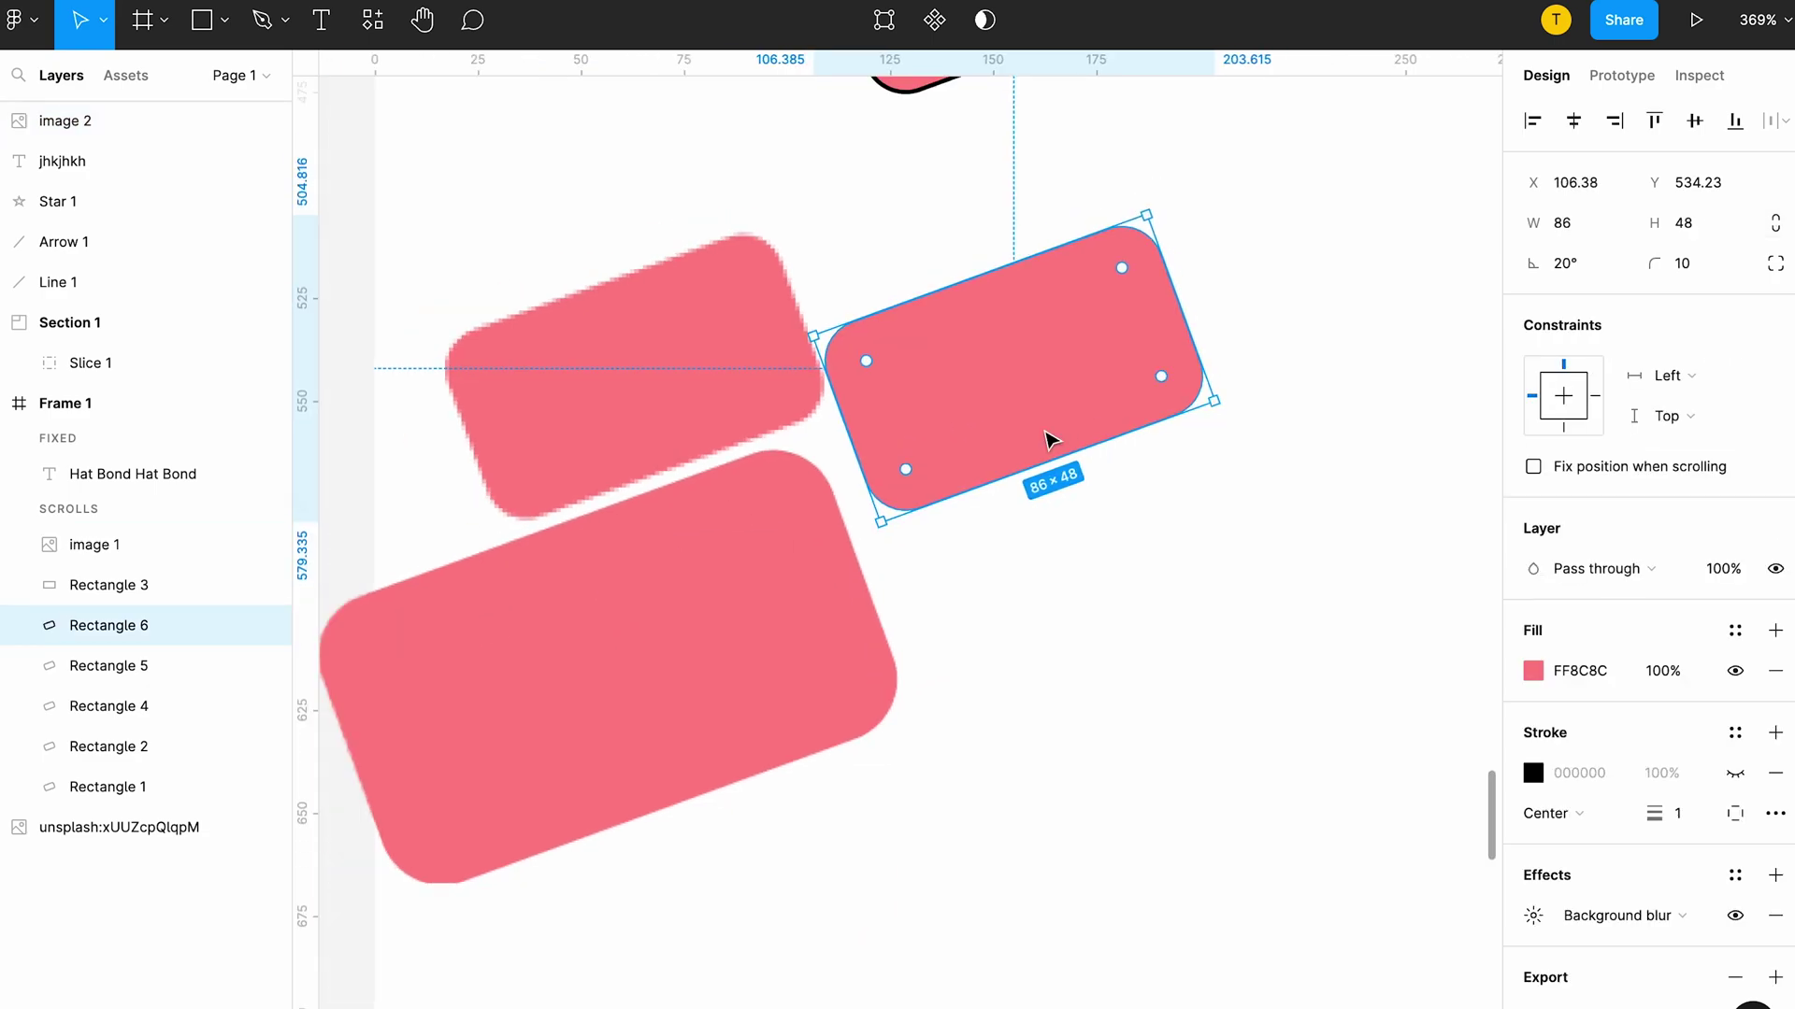
scroll(1048, 441, down, 3)
scroll(1246, 477, down, 1)
scroll(1247, 481, down, 2)
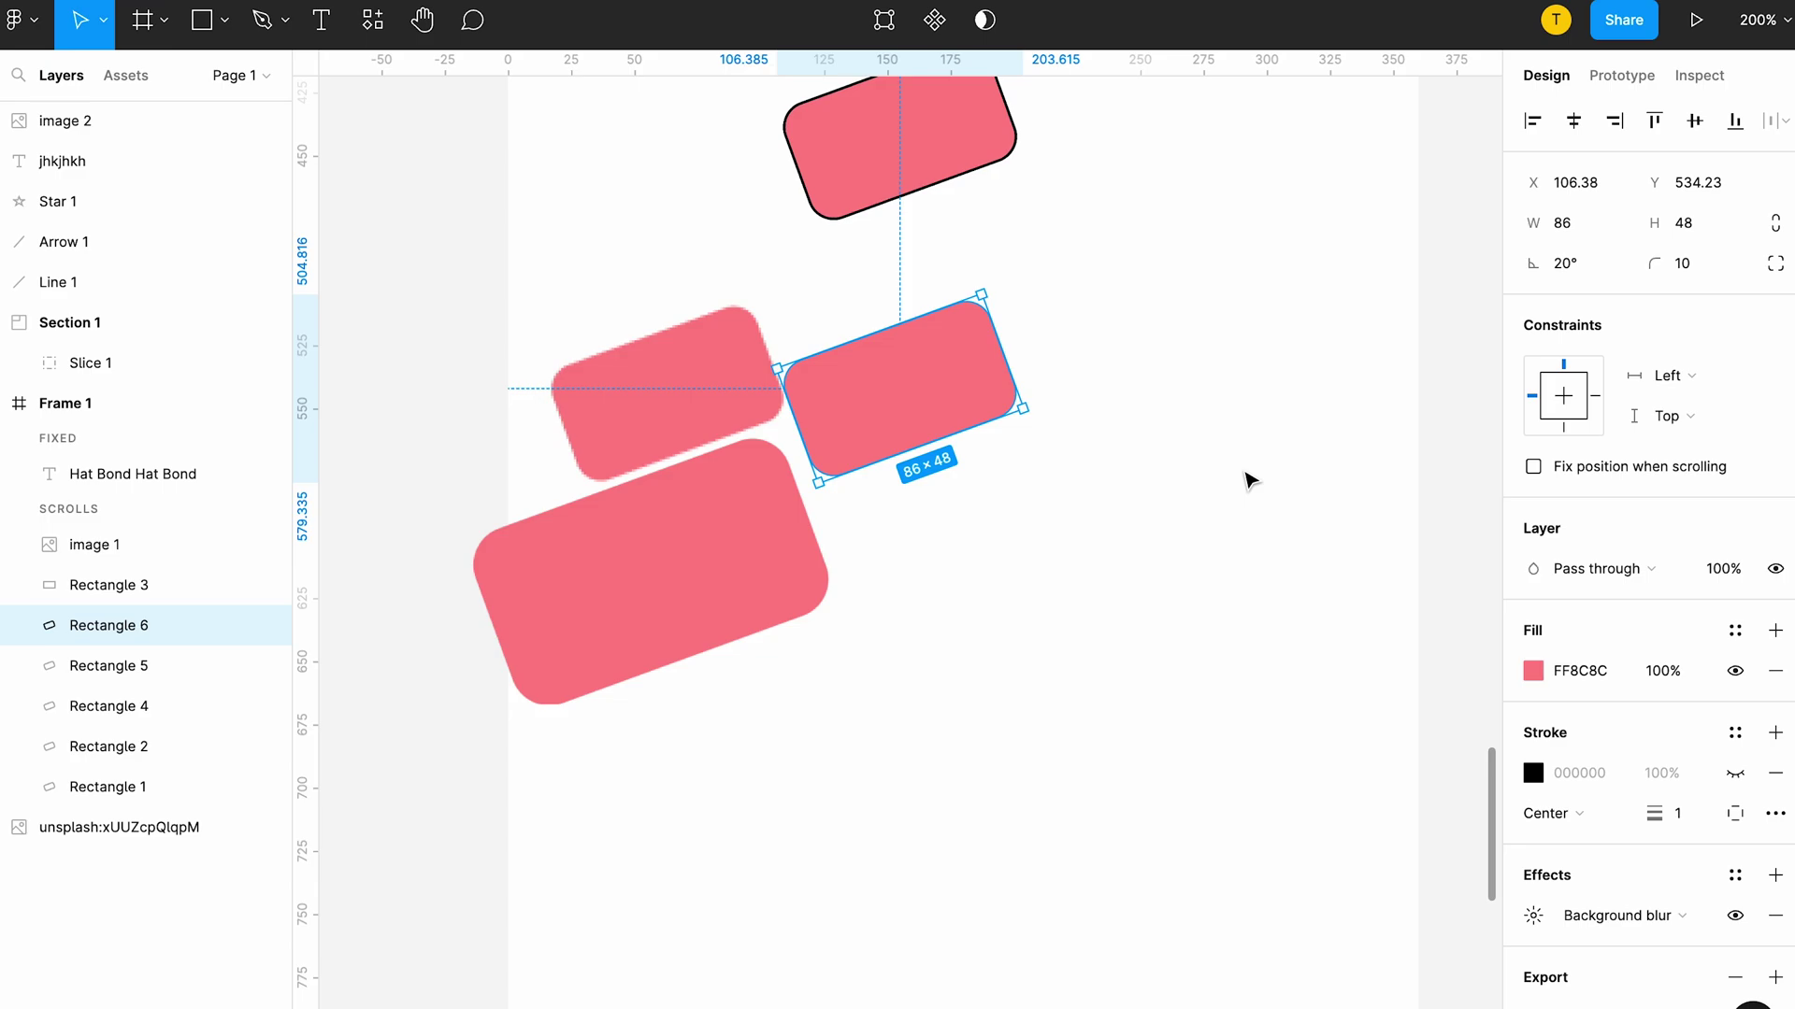
scroll(1645, 923, down, 1)
scroll(1645, 923, down, 1)
scroll(929, 352, up, 2)
Step: Move the second pink rectangle on top of the outlined pink rectangle
right_click(928, 343)
mouse_move(999, 451)
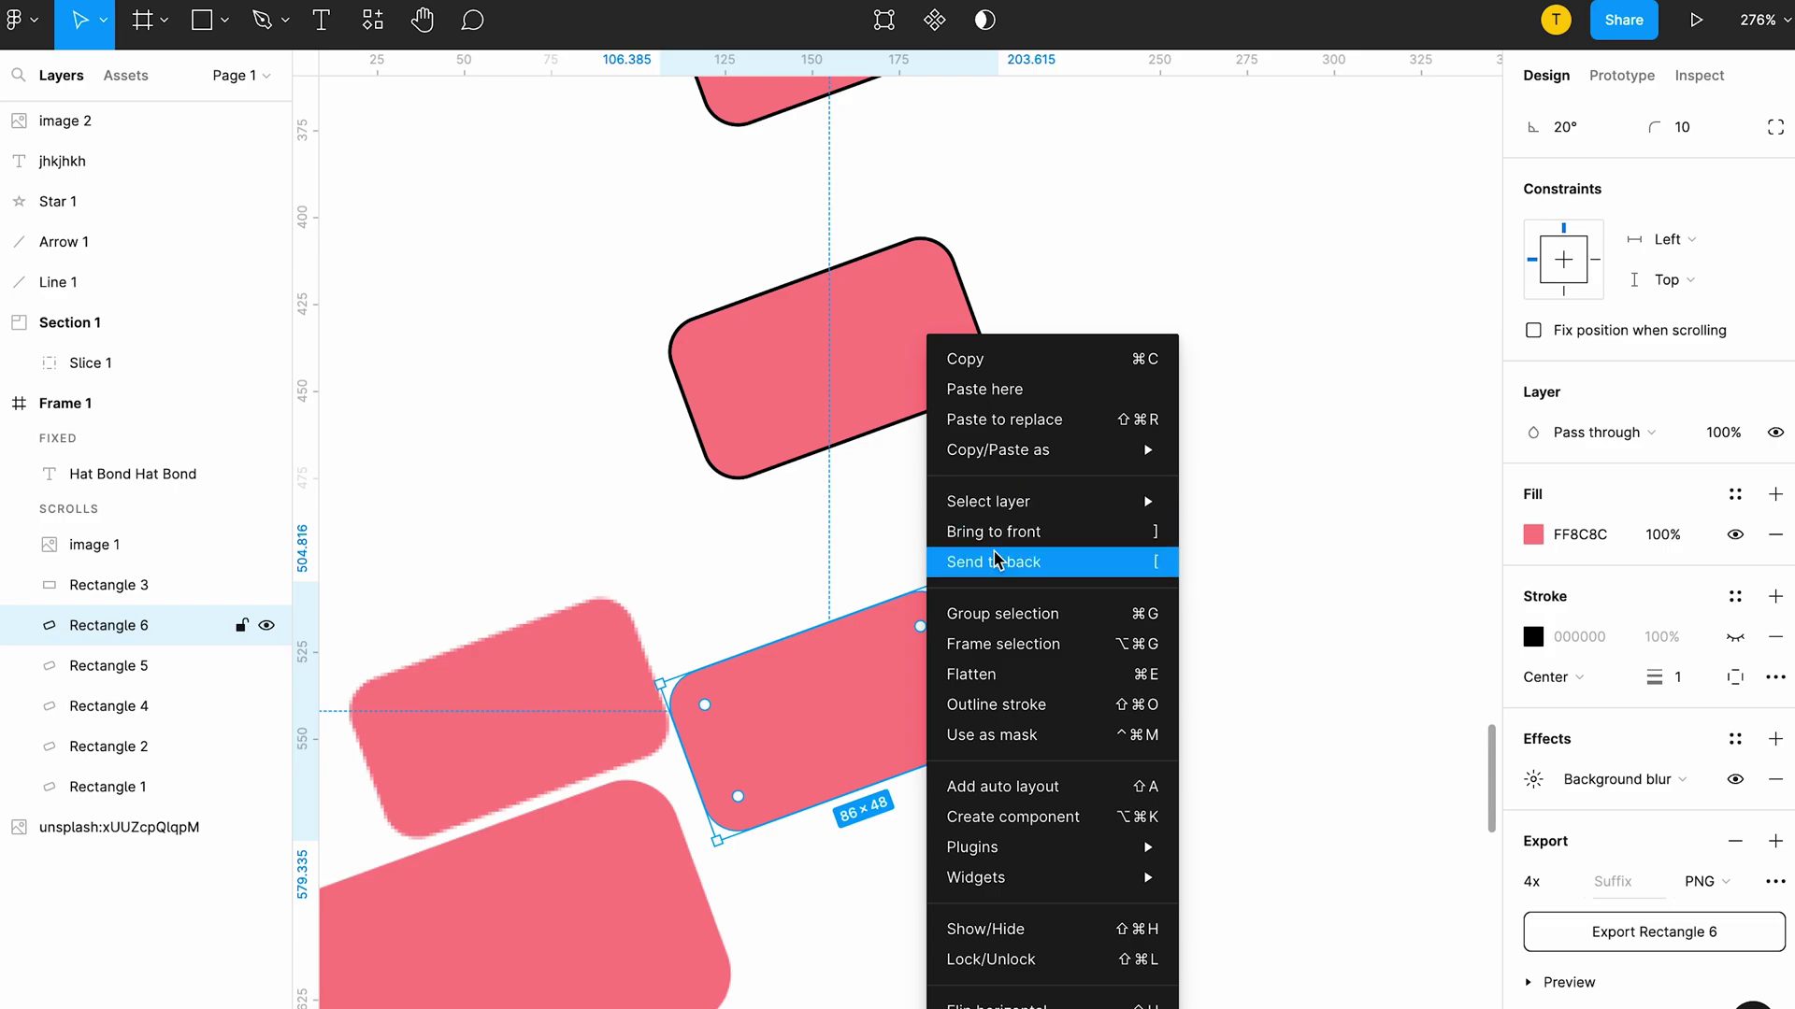
click(836, 701)
drag(829, 653, 802, 405)
ctrl+scroll(889, 402, up, 3)
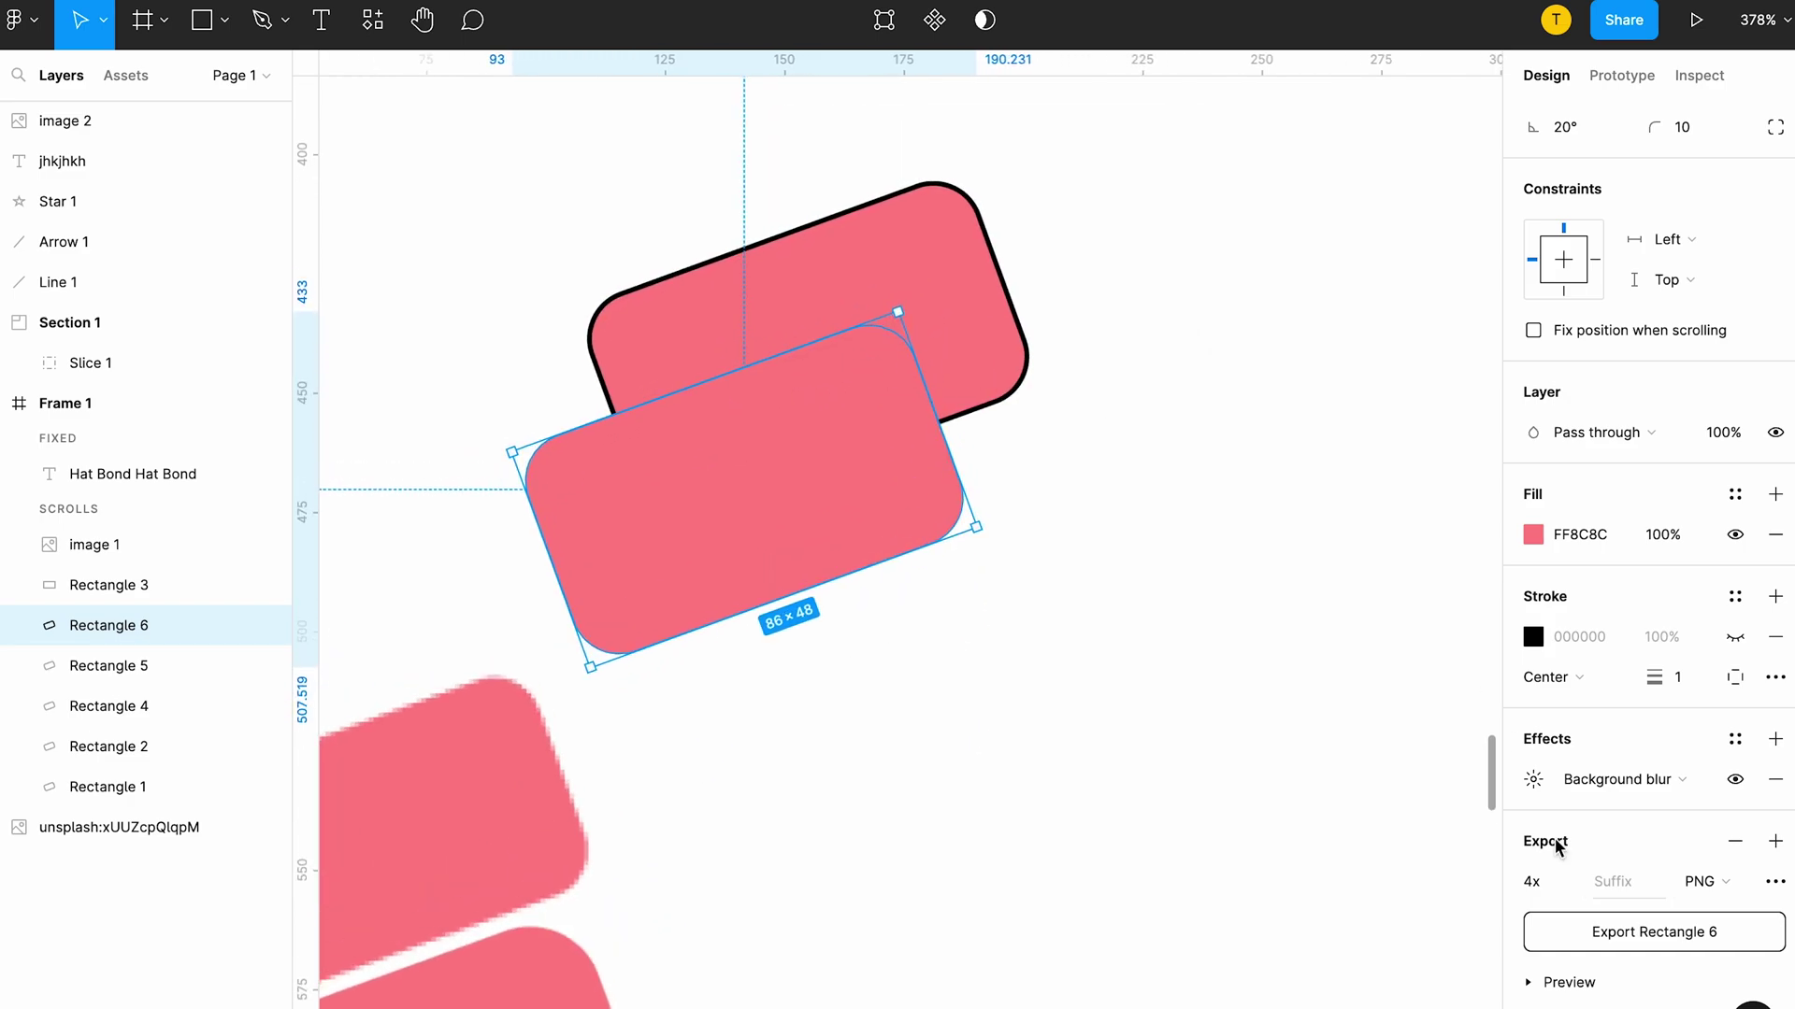
Step: Recolour the moved rectangle's fill to dark brown (574343)
click(1532, 641)
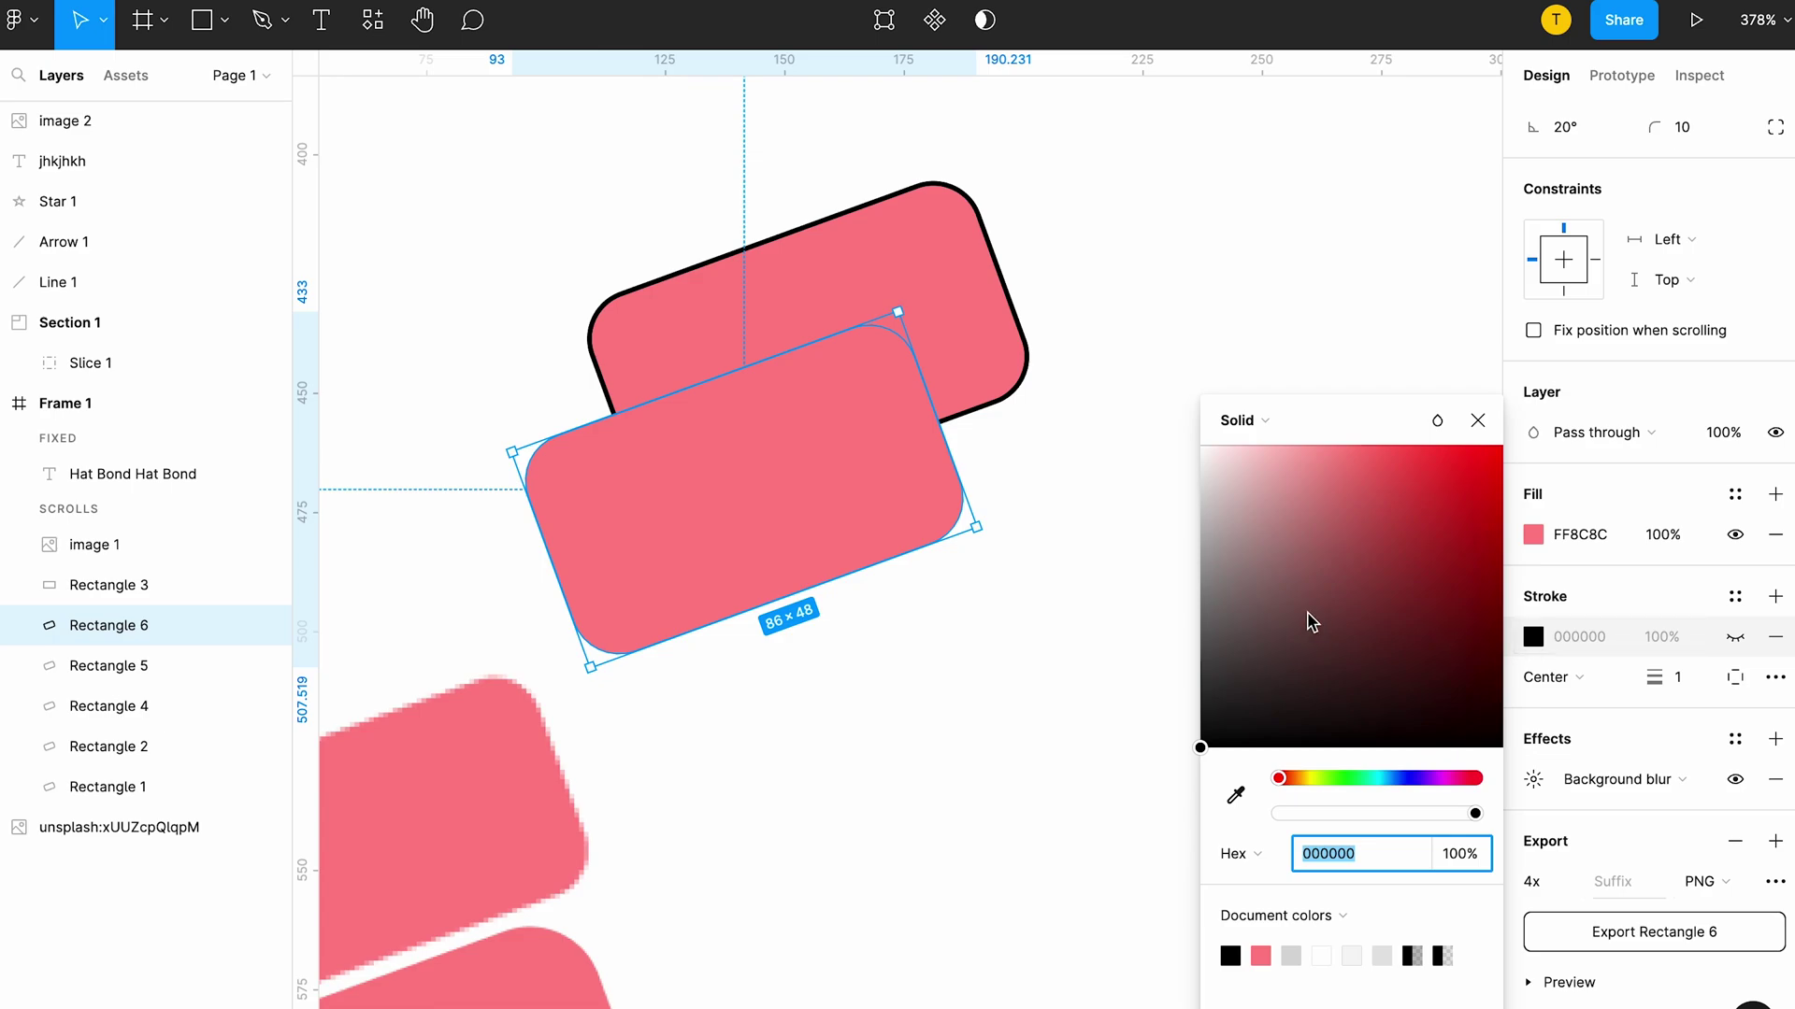
click(1534, 535)
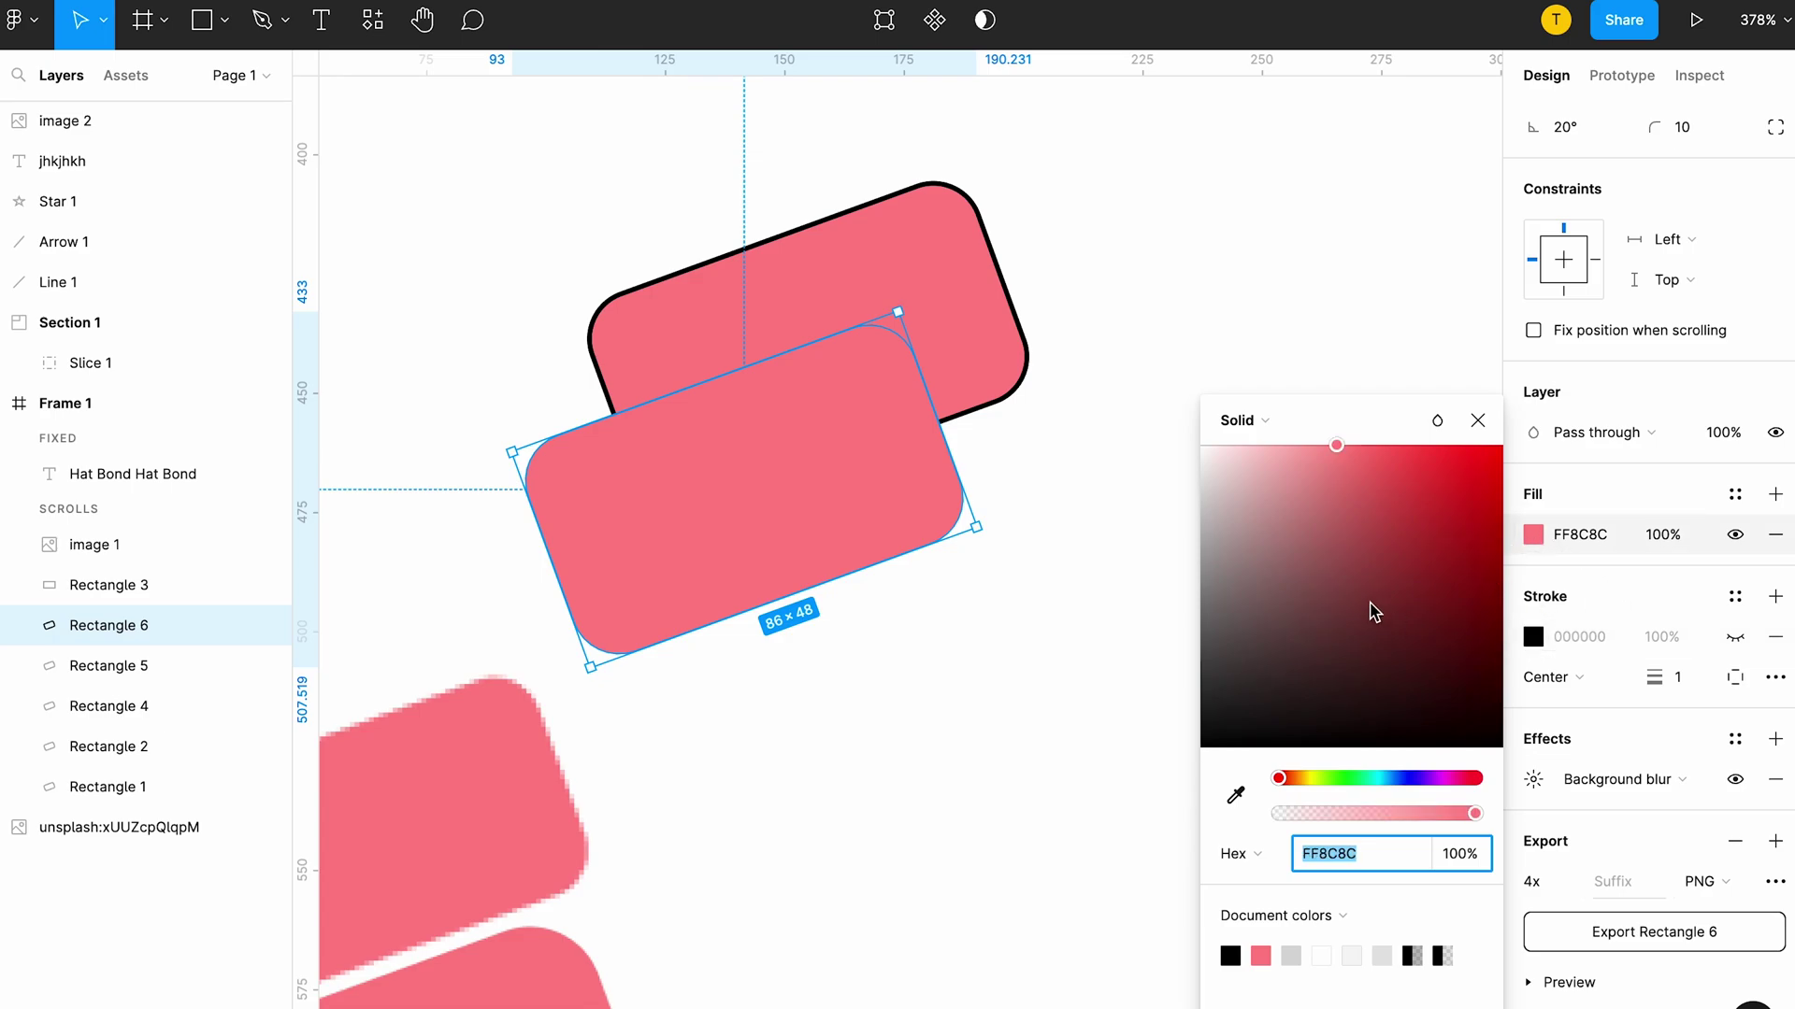
drag(1328, 541, 1272, 647)
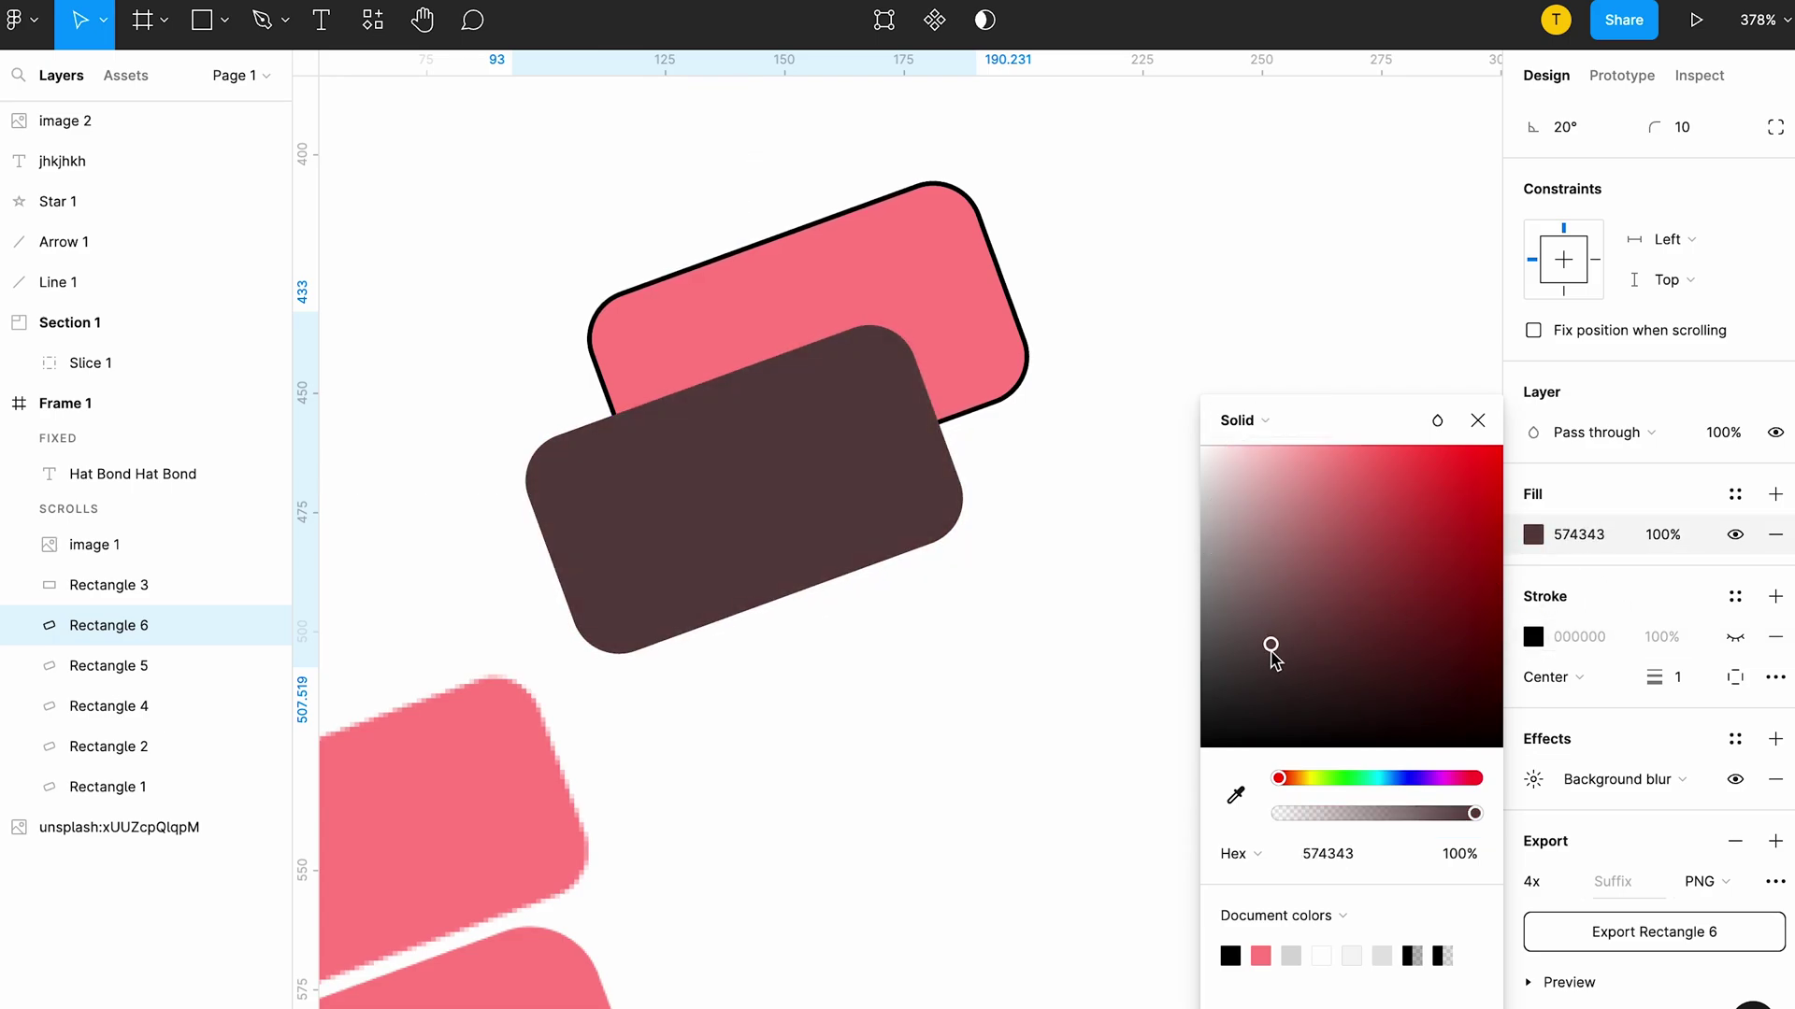
click(1081, 444)
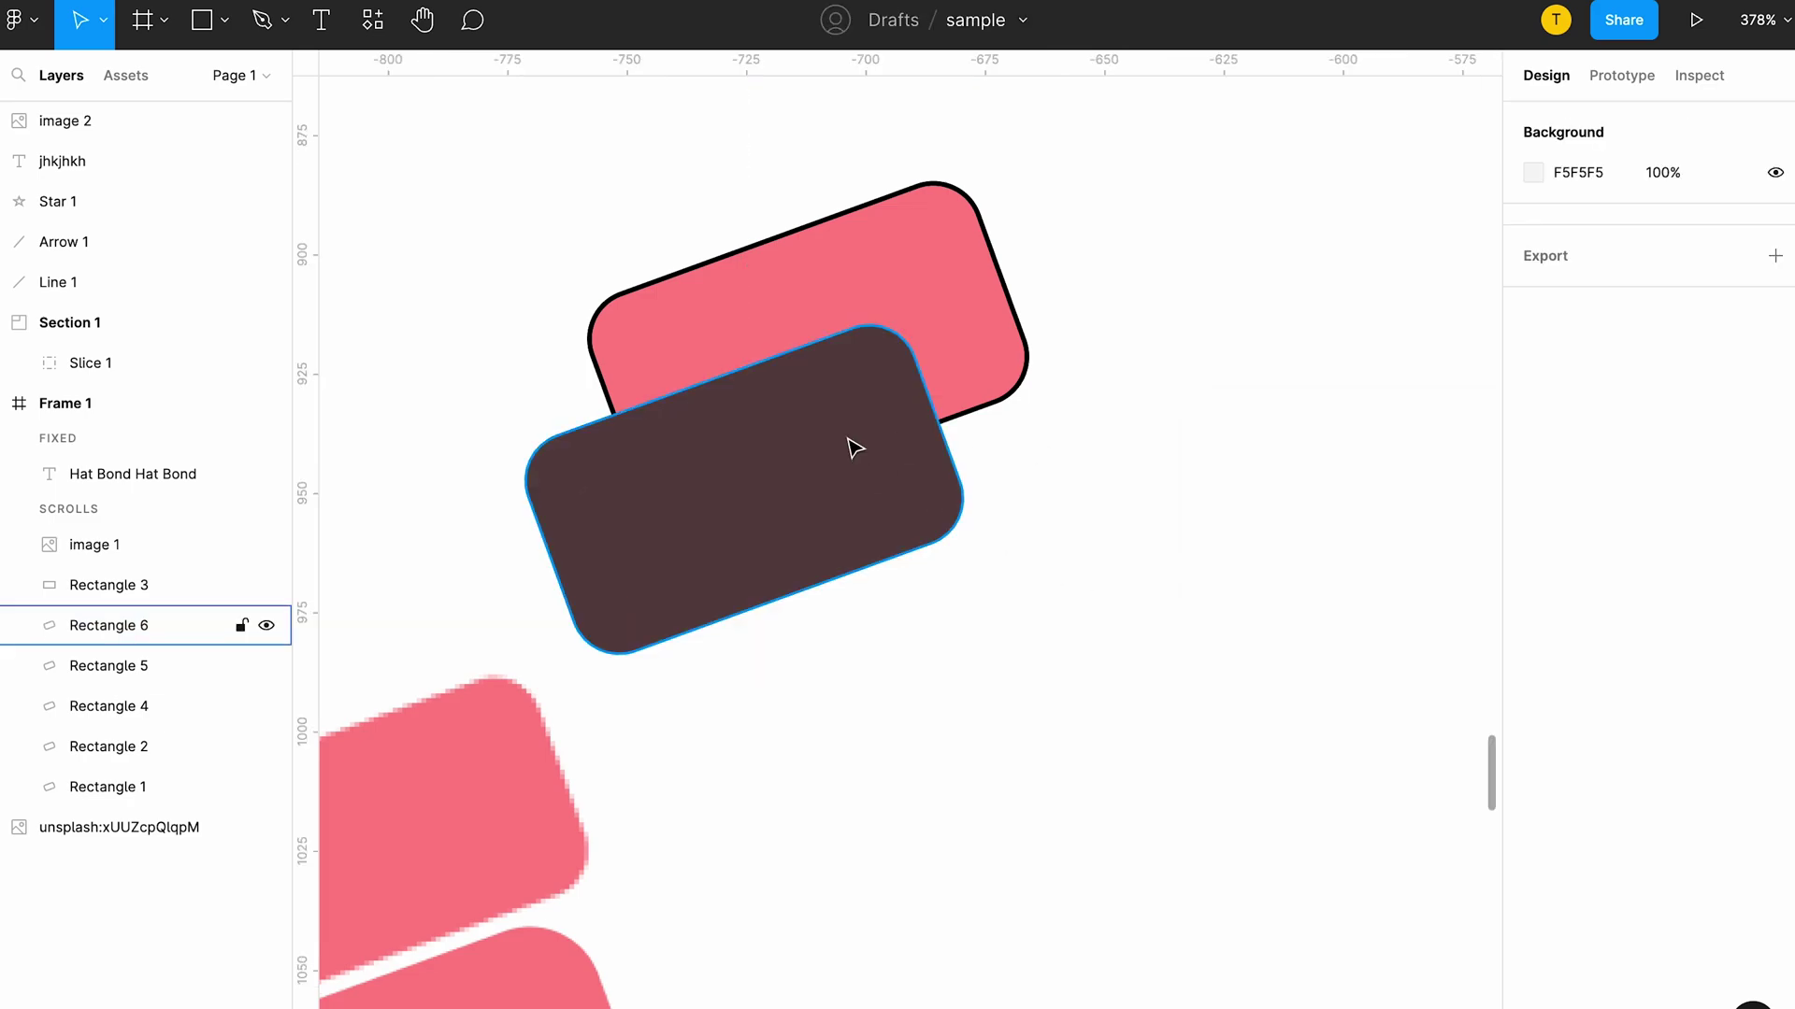
Step: Send the dark rectangle, then the pink one, to the back of Frame 1's stack
right_click(853, 445)
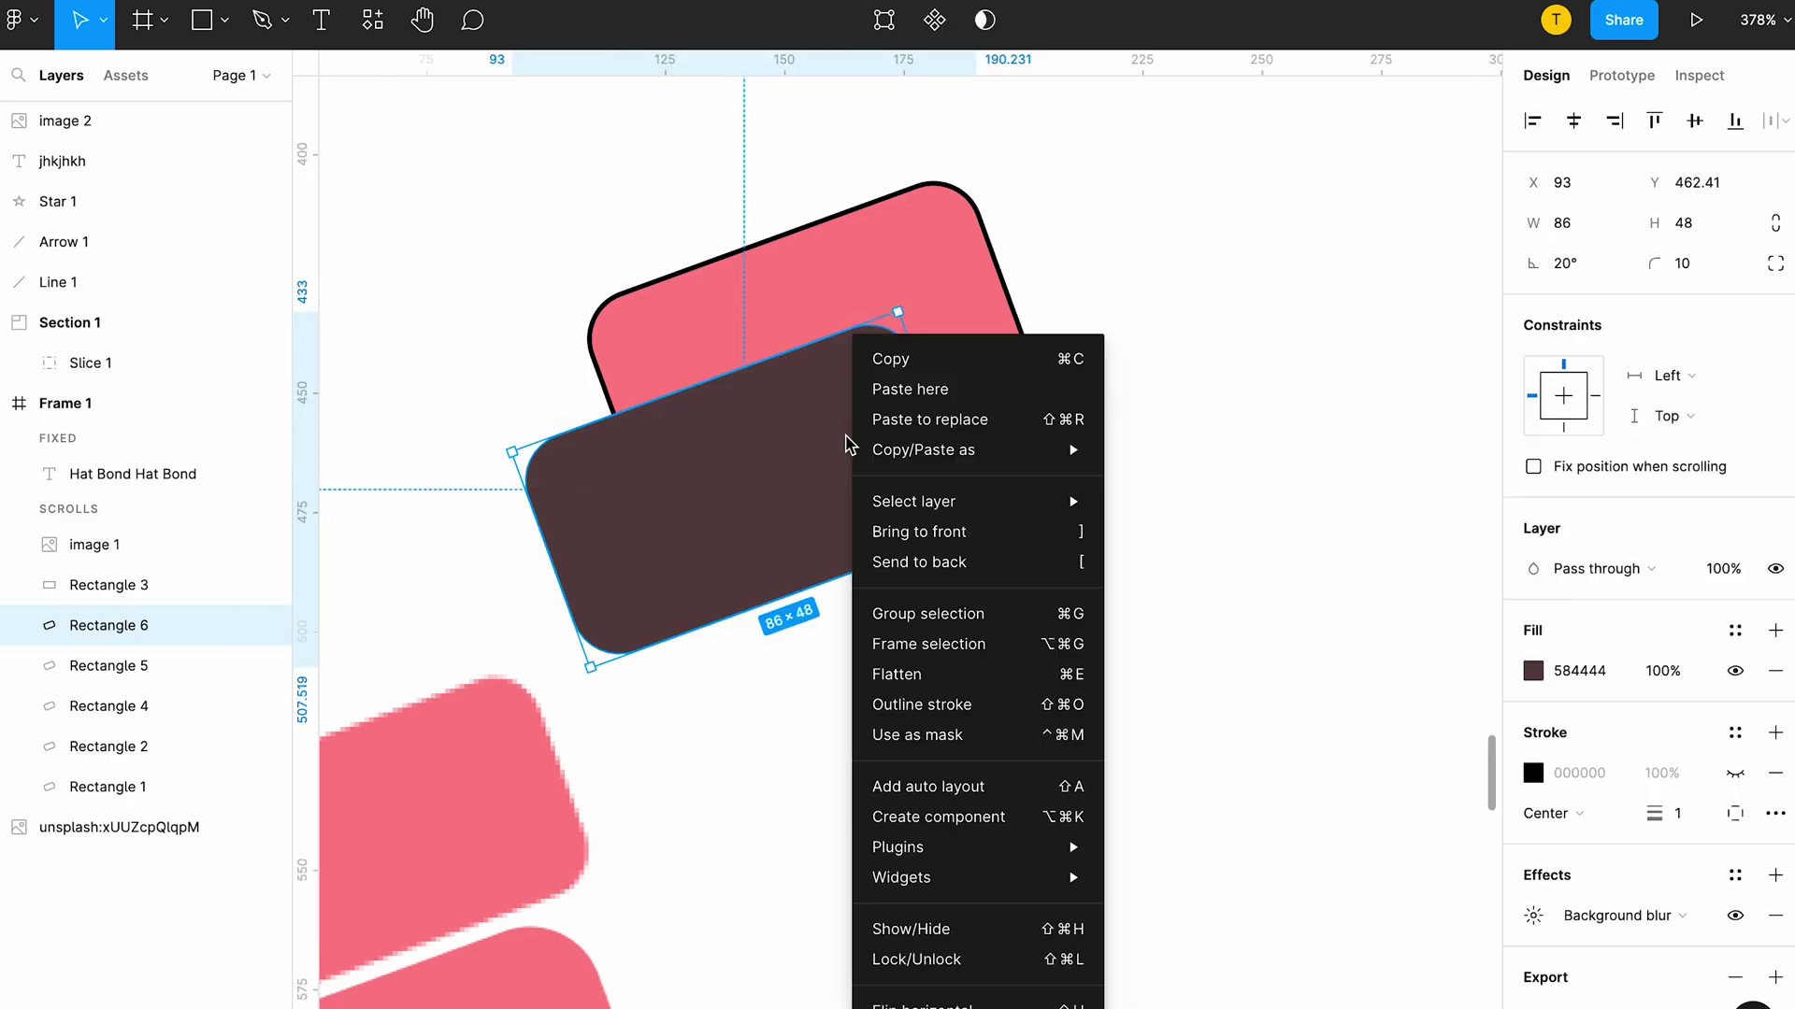
click(953, 562)
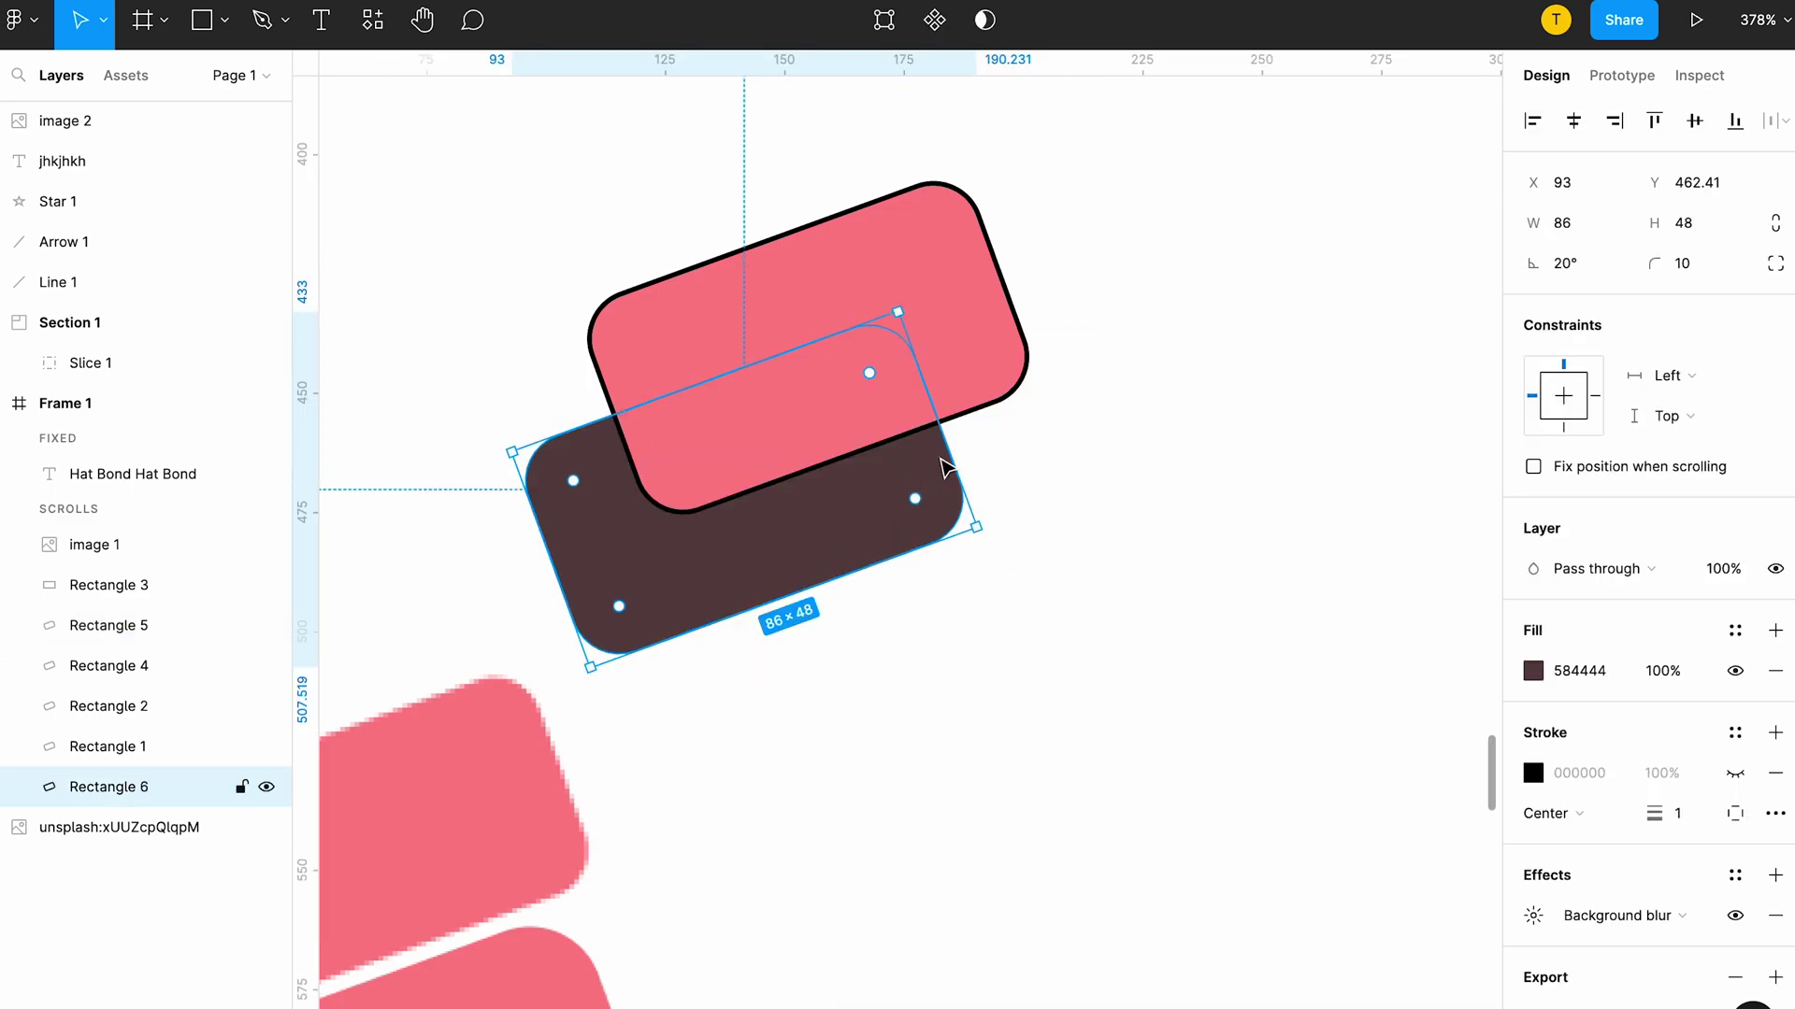
right_click(915, 269)
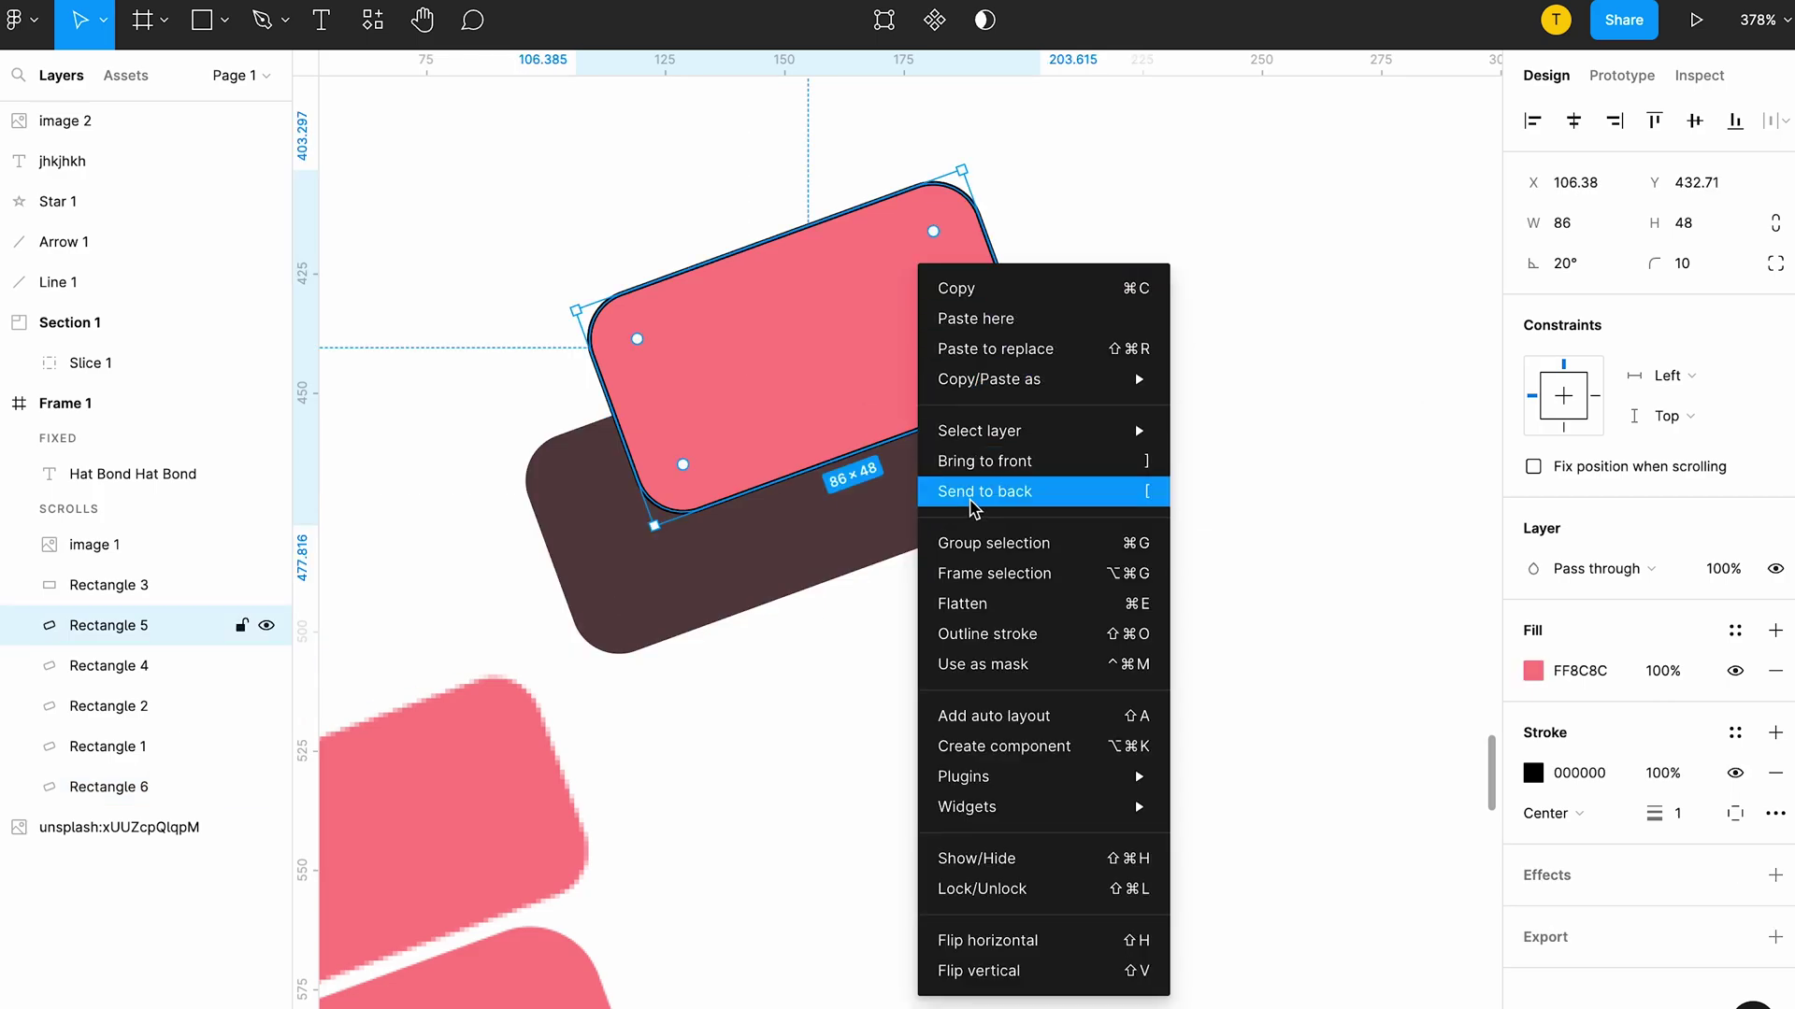
click(985, 492)
click(1046, 467)
Step: Check the pink rectangle's actions without choosing any, and undo an accidental move of the dark rectangle
right_click(868, 276)
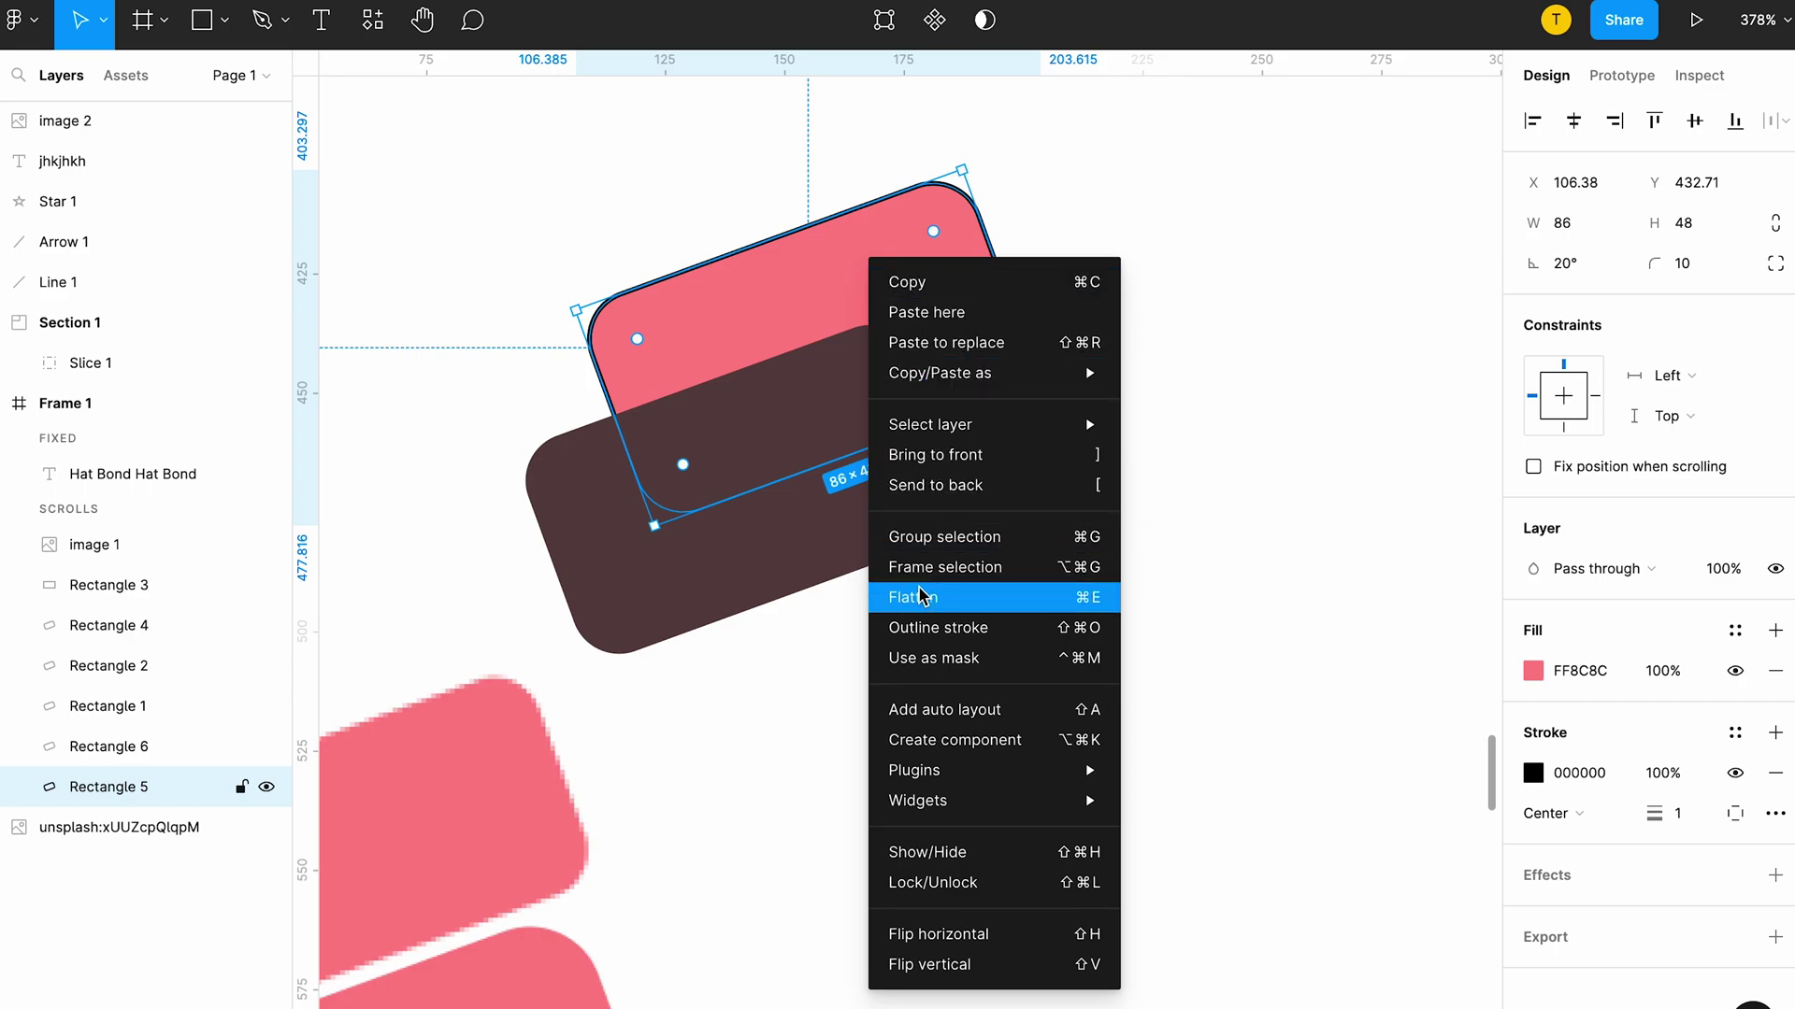
click(744, 725)
mouse_move(691, 630)
mouse_down()
mouse_move(766, 681)
mouse_move(893, 368)
mouse_up()
key(ctrl+z)
Step: Group the overlapping dark brown and pink rectangles into Group 1, then reopen its actions
click(766, 722)
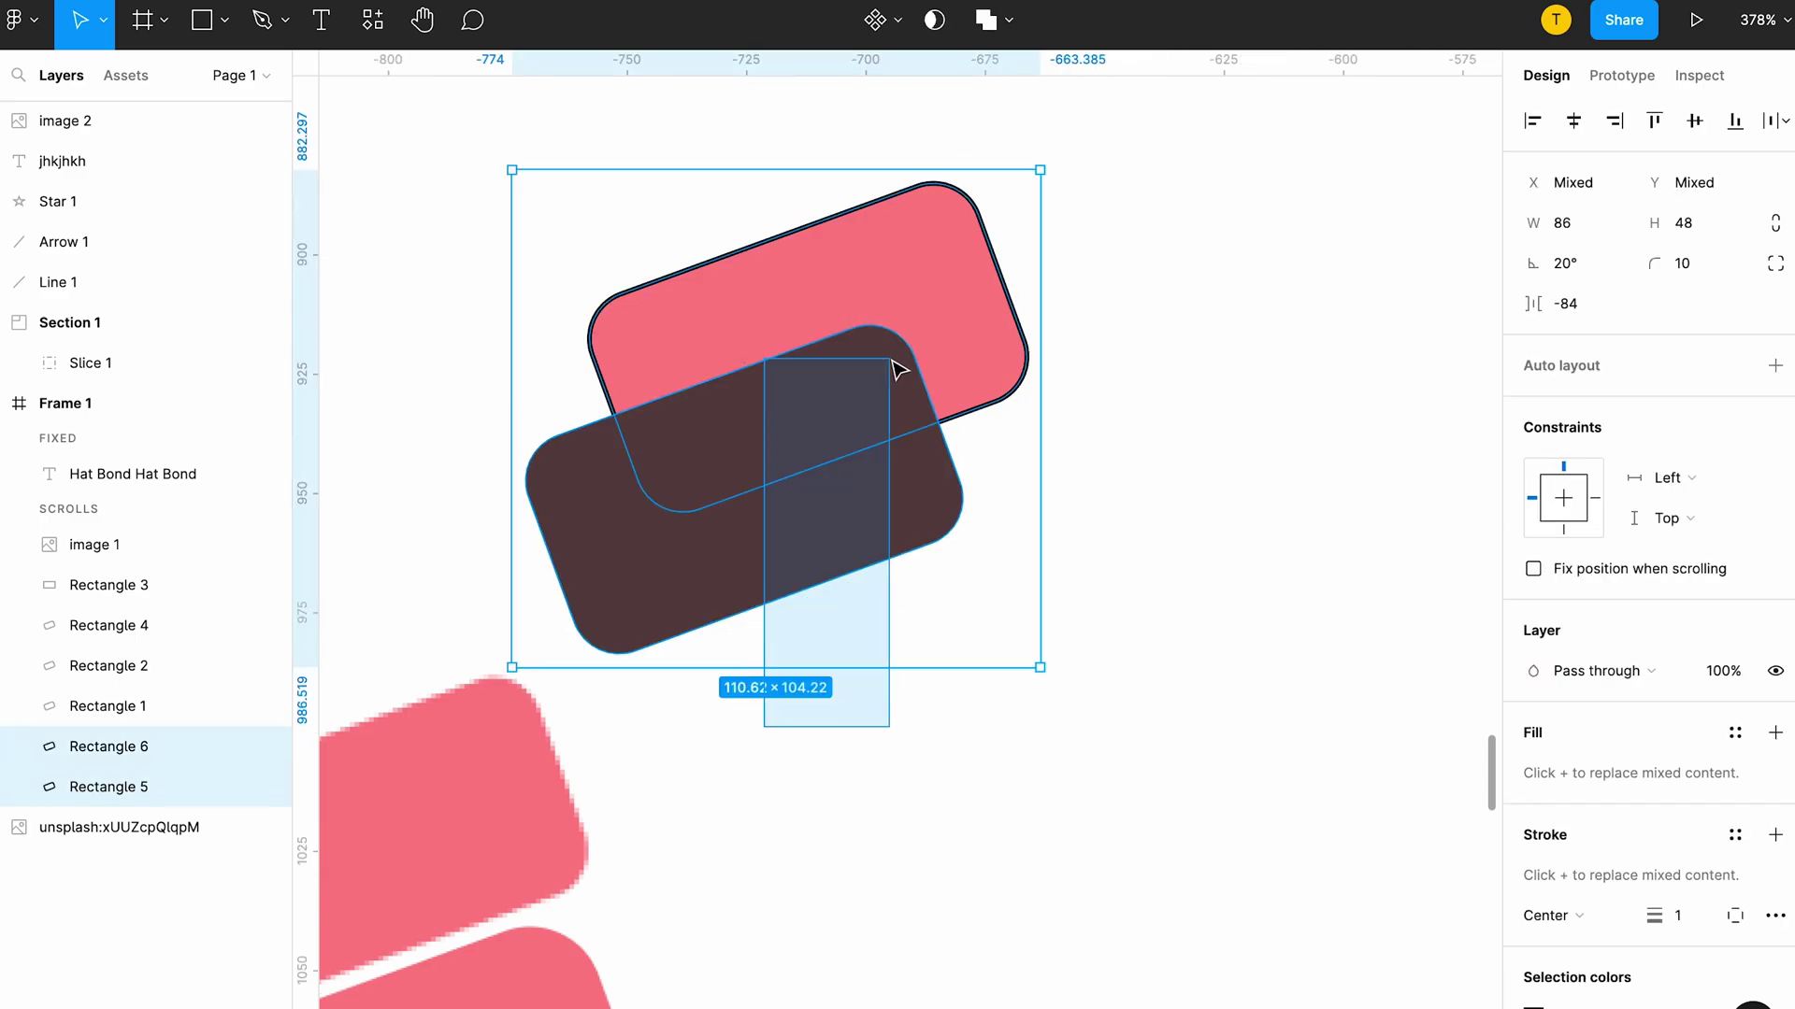
right_click(837, 378)
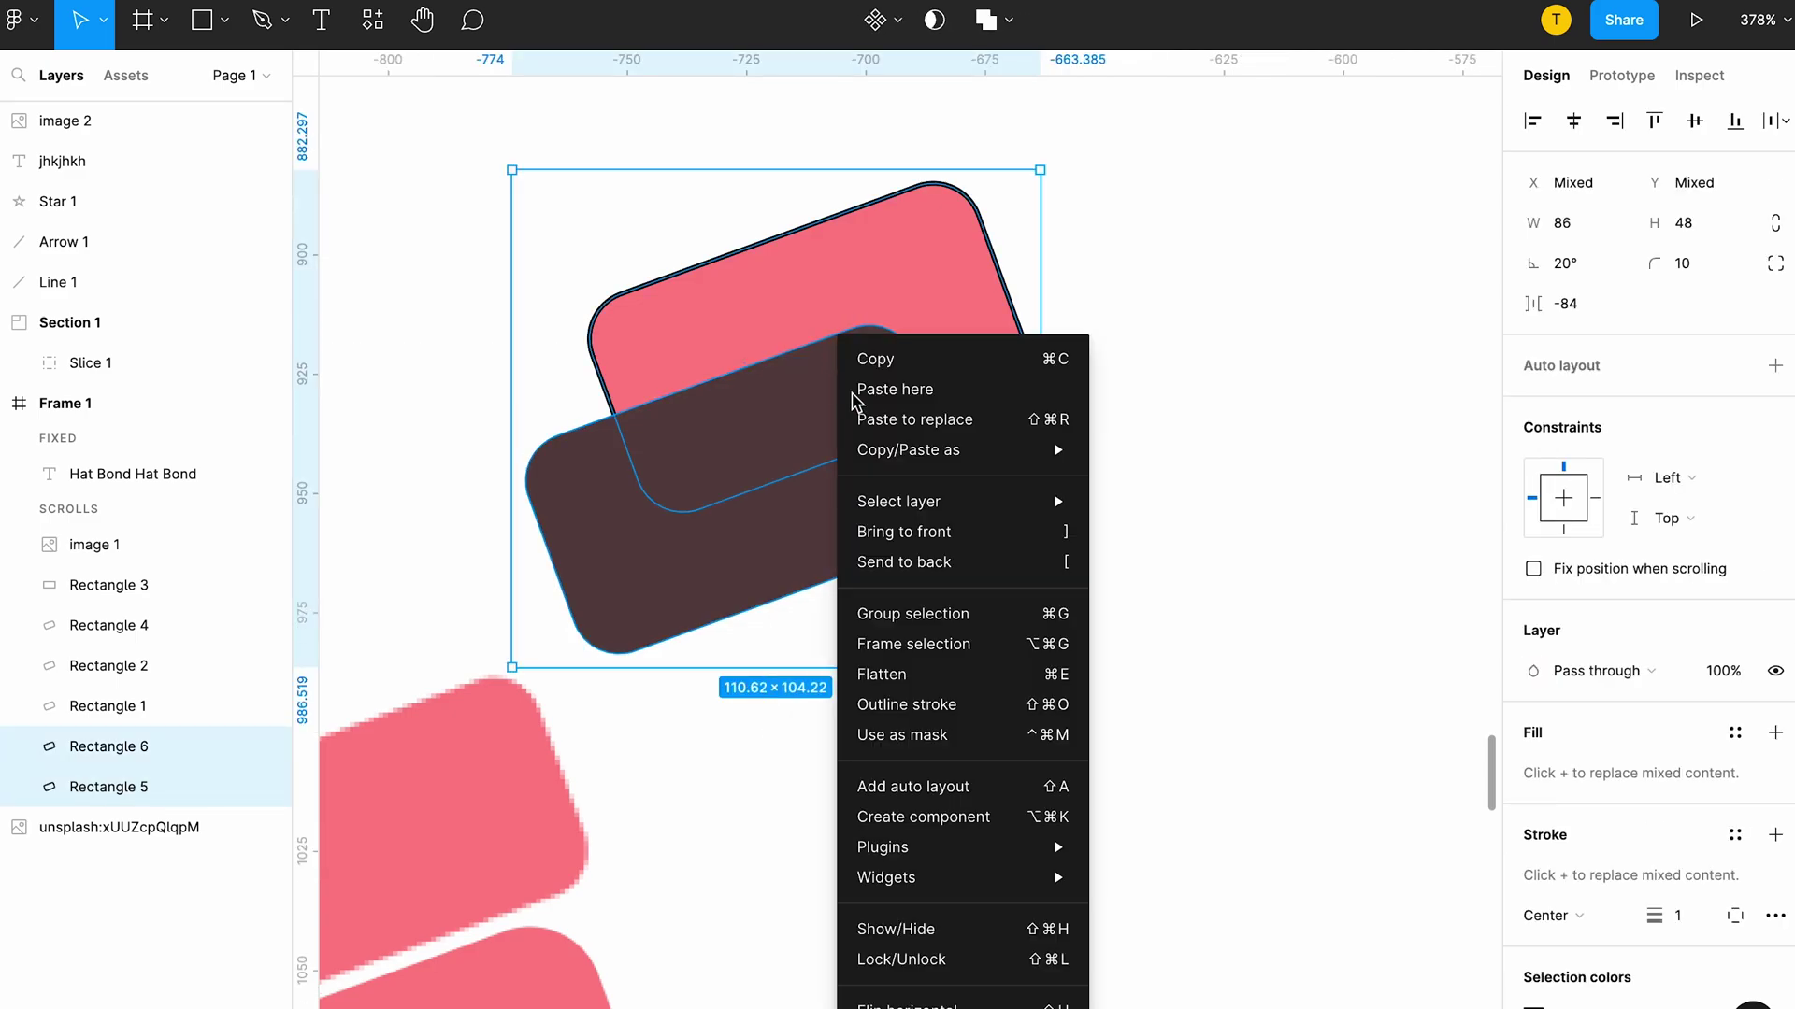
click(907, 617)
mouse_move(745, 389)
mouse_down()
mouse_move(1019, 404)
mouse_move(785, 330)
mouse_move(742, 391)
mouse_up()
right_click(783, 387)
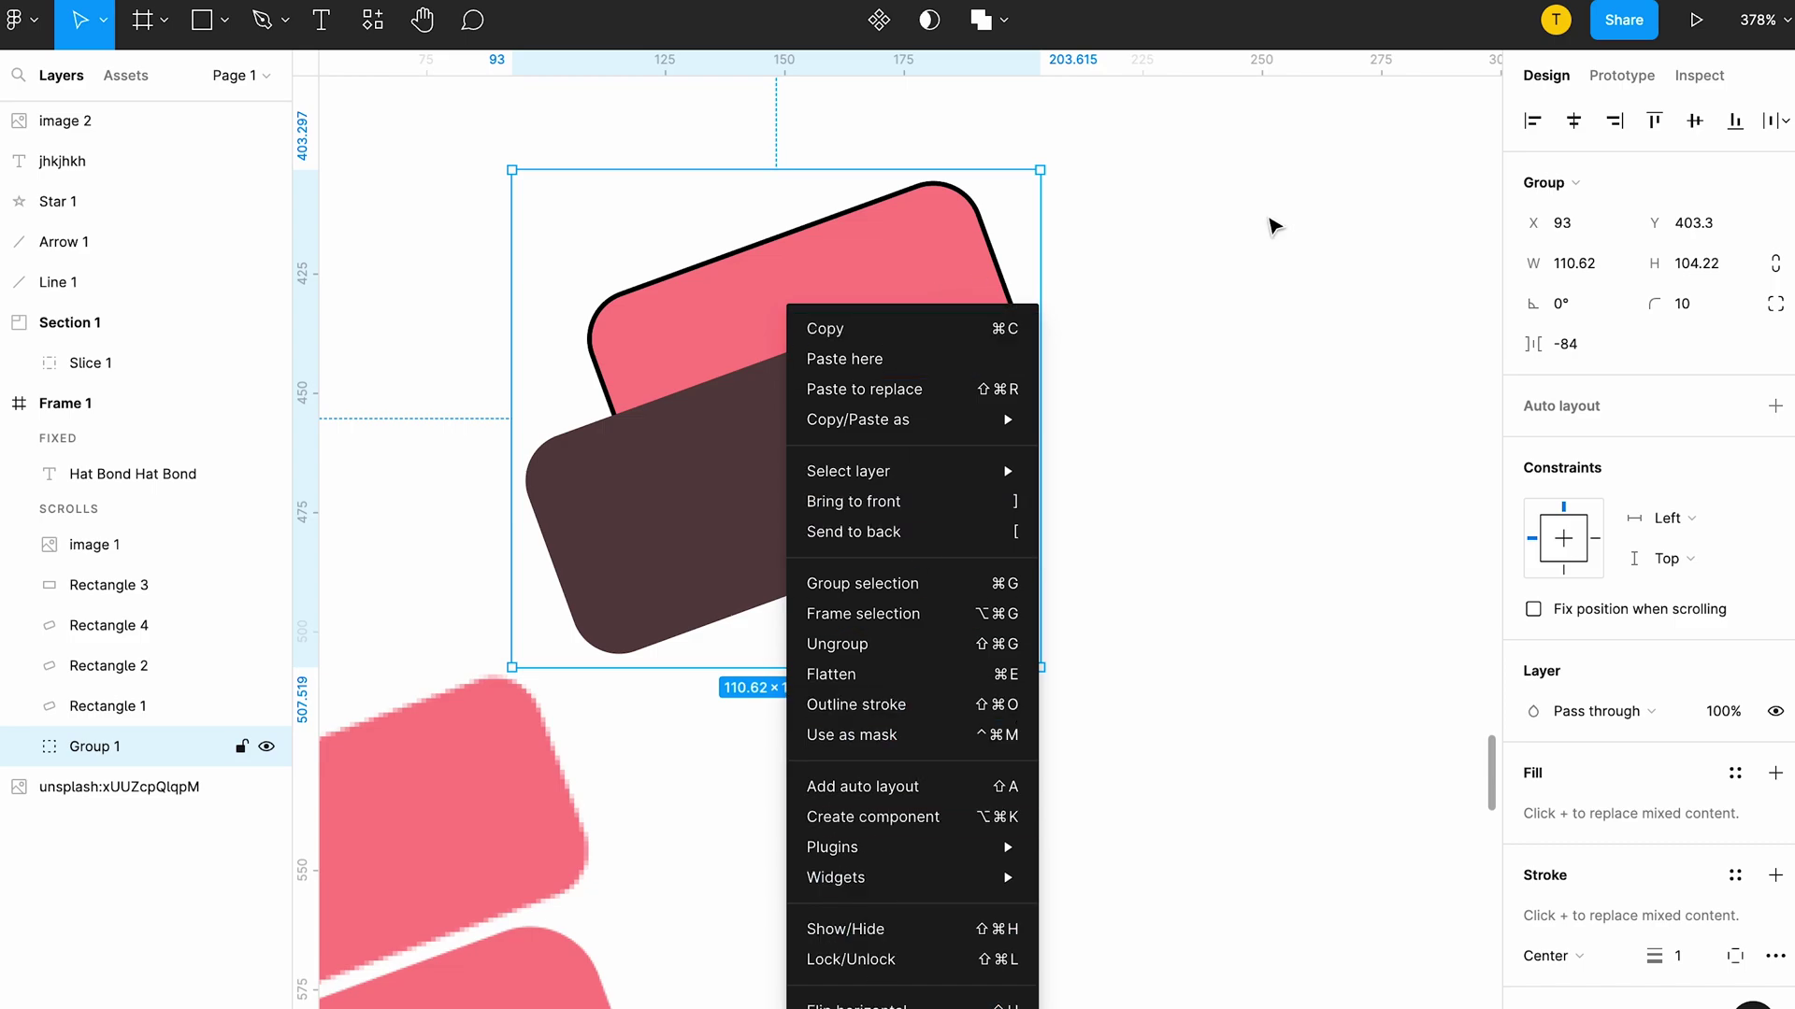
click(1270, 225)
click(1627, 81)
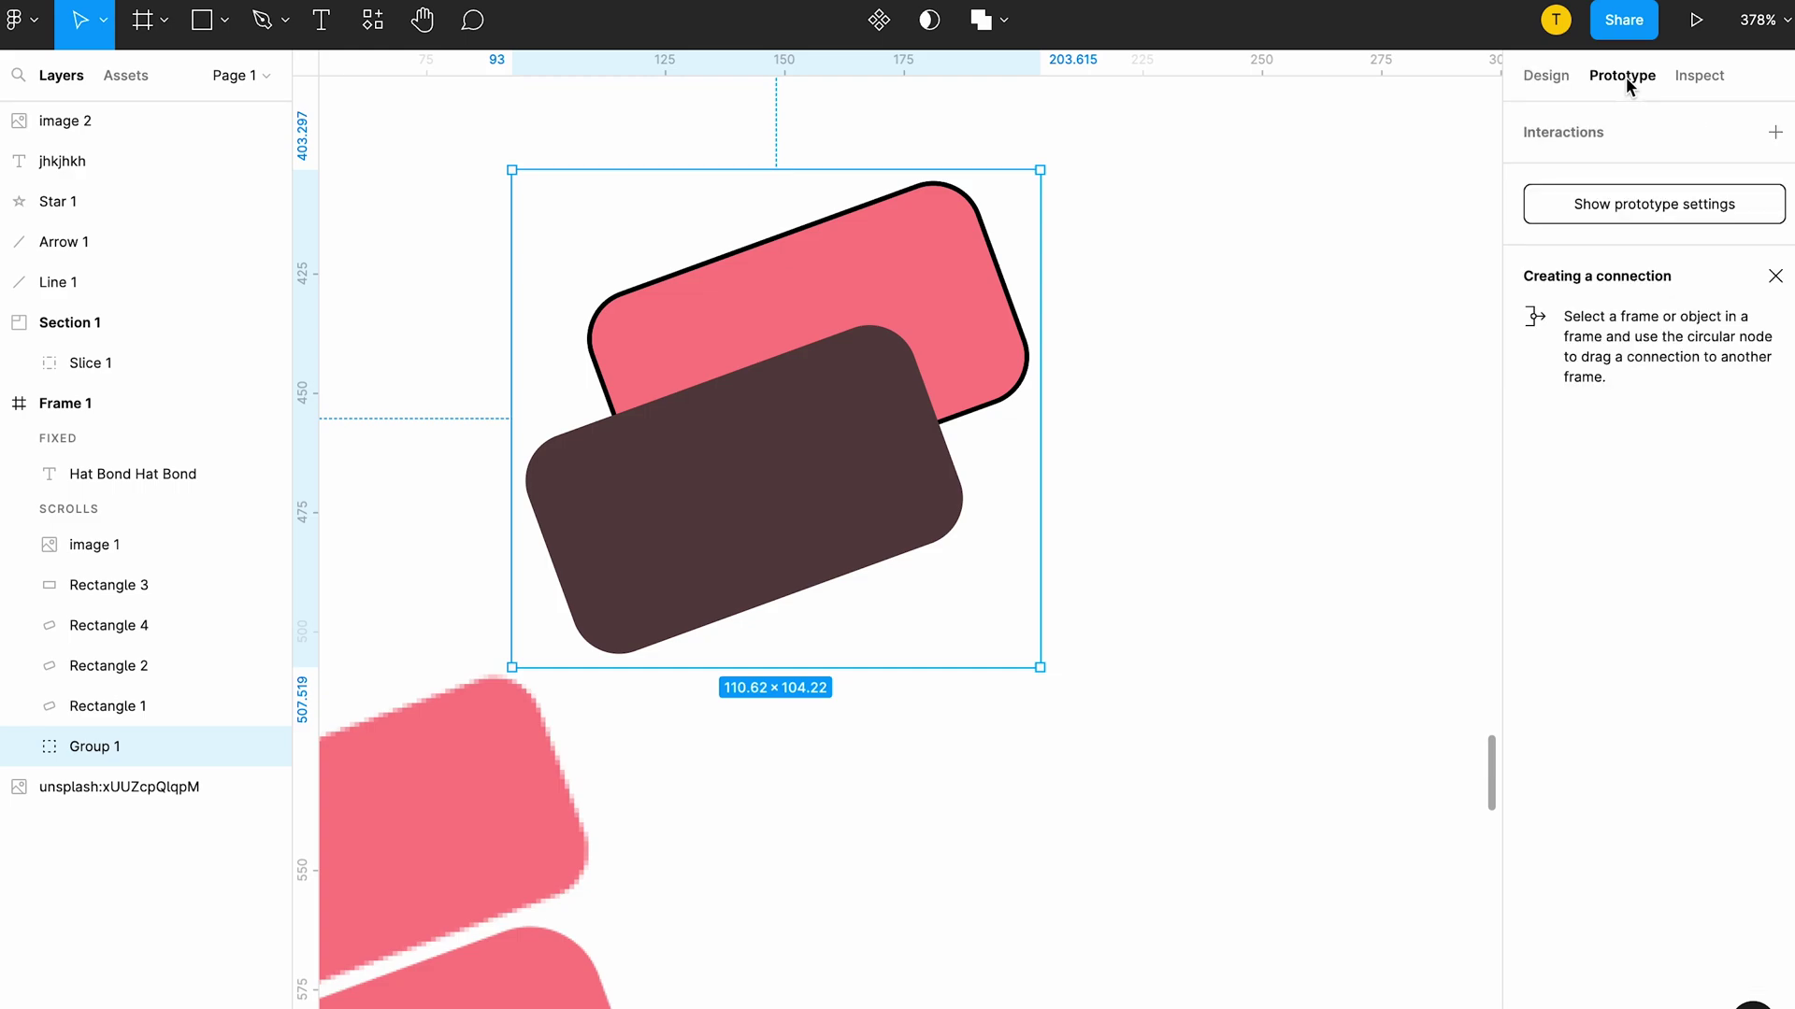
scroll(1103, 389, down, 2)
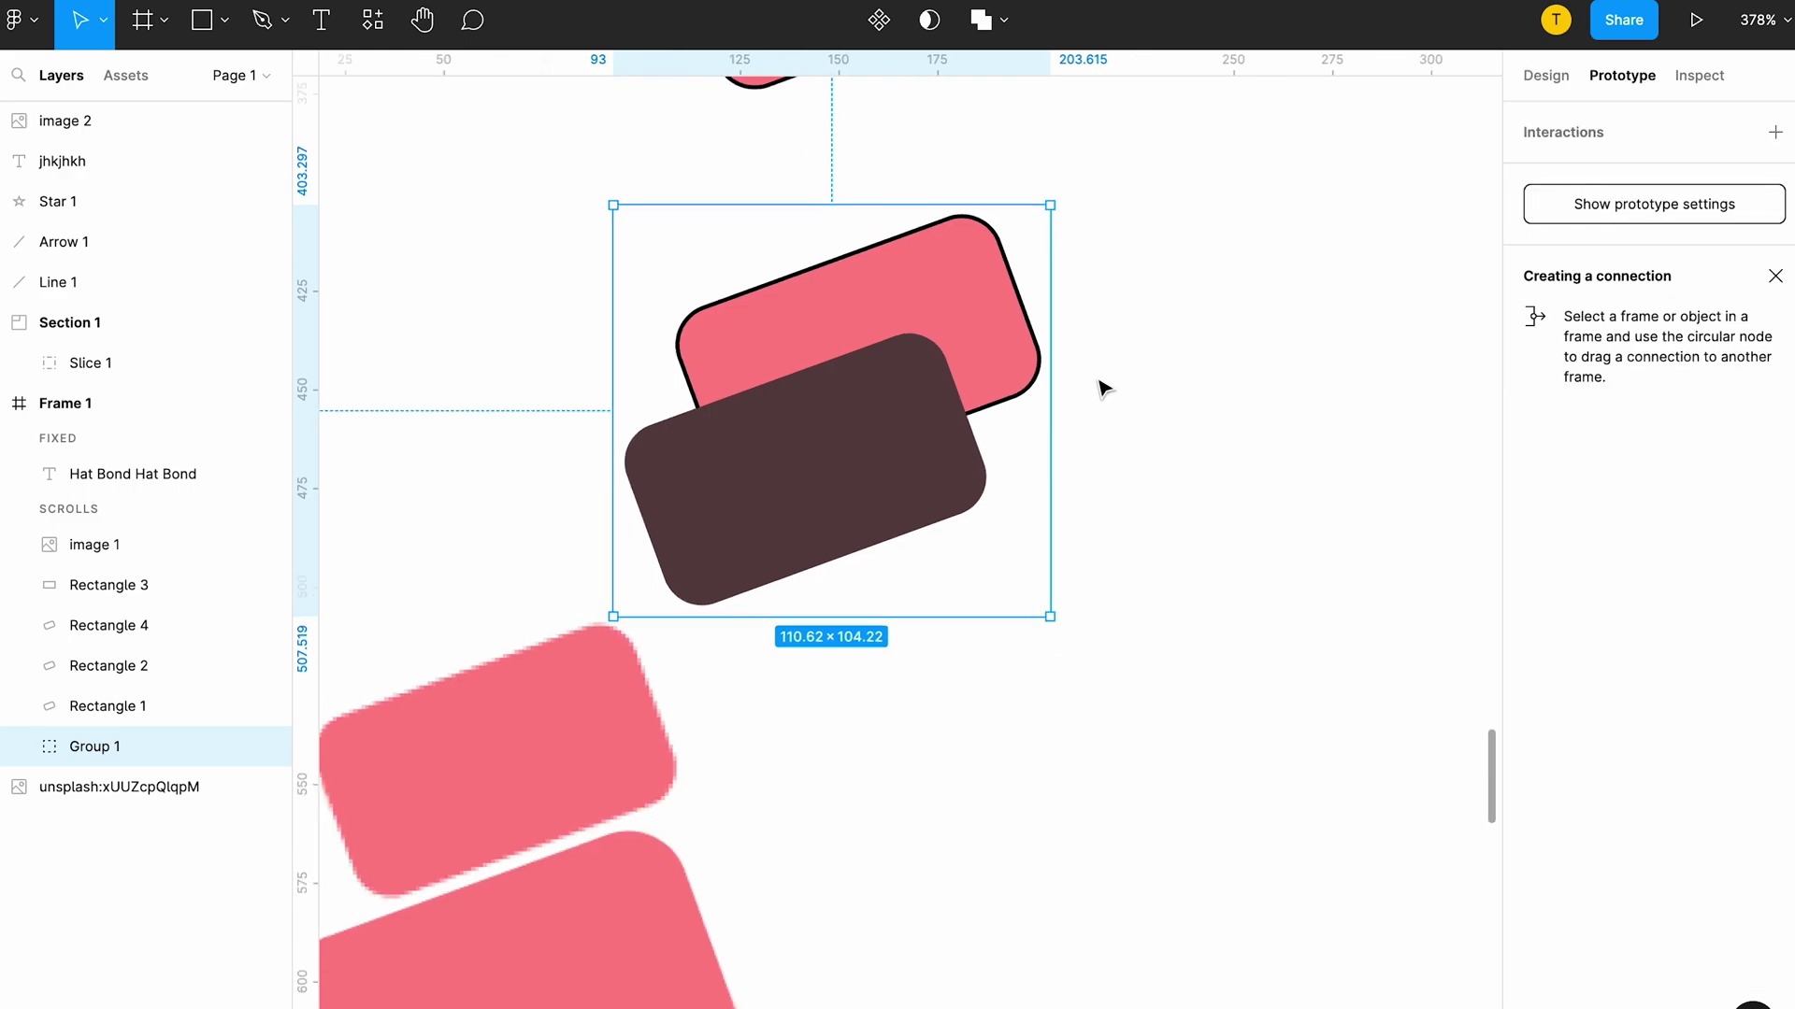
scroll(1087, 456, down, 2)
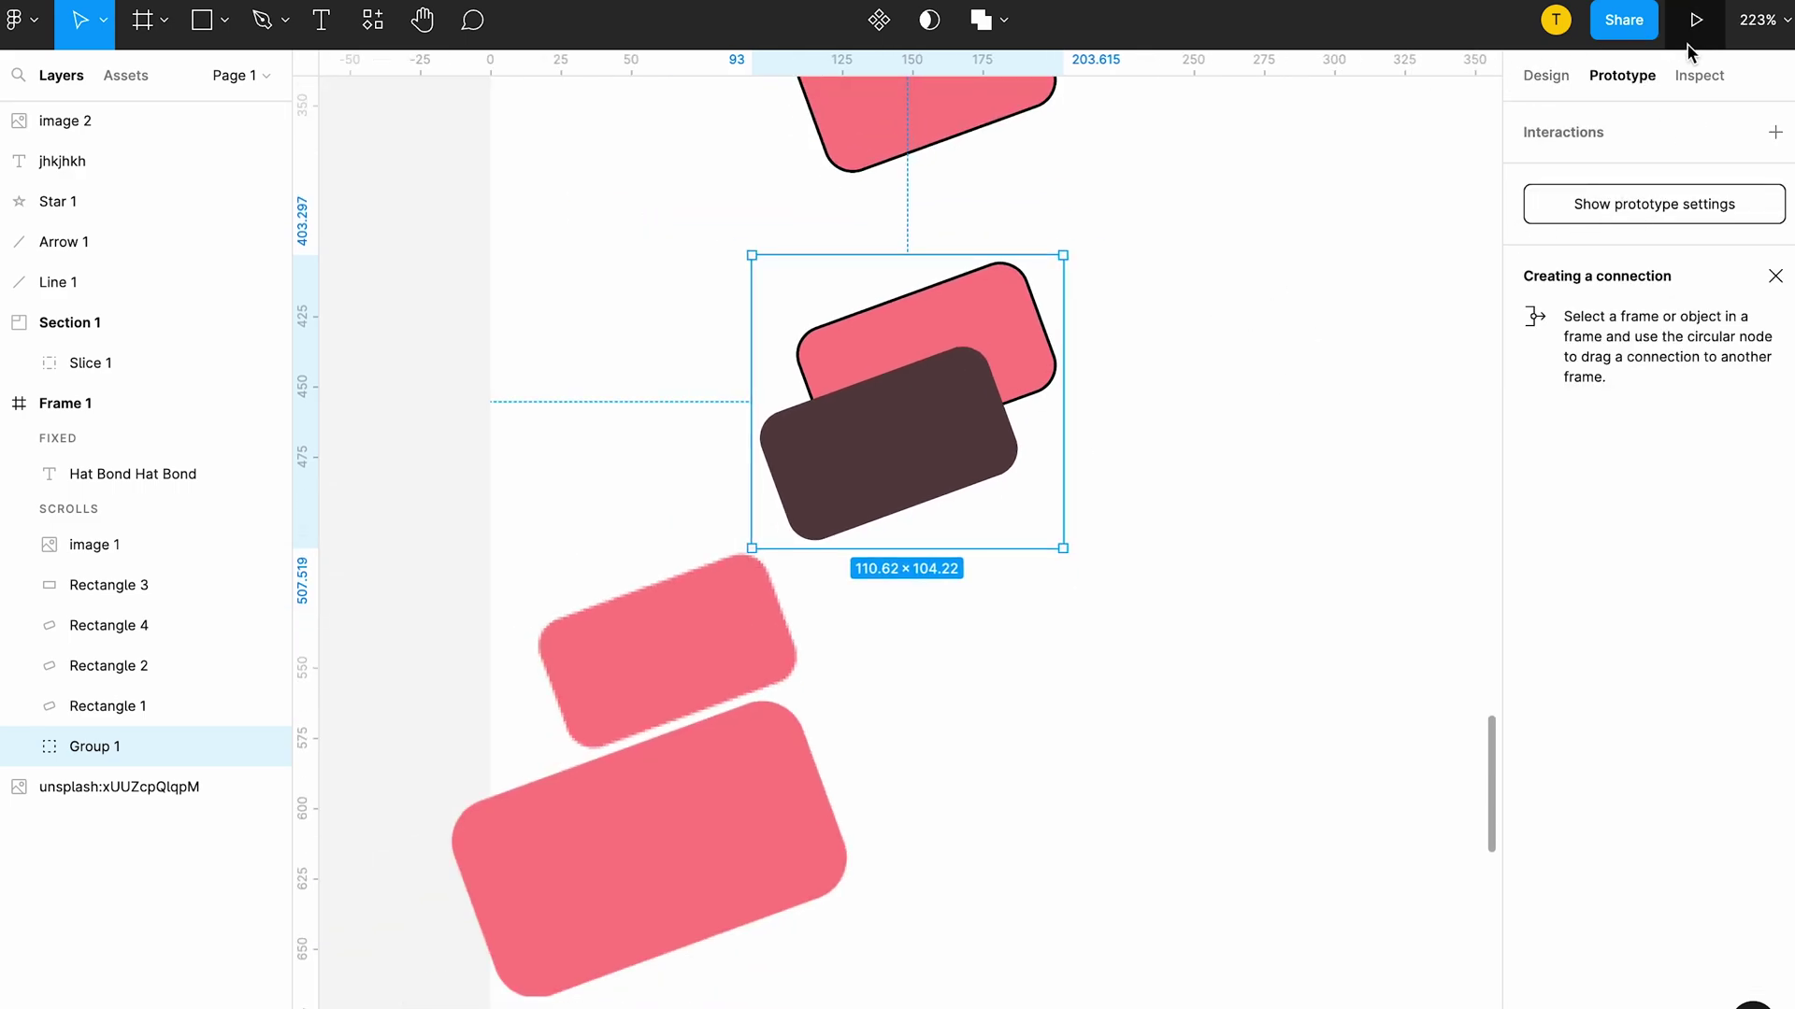
click(1704, 75)
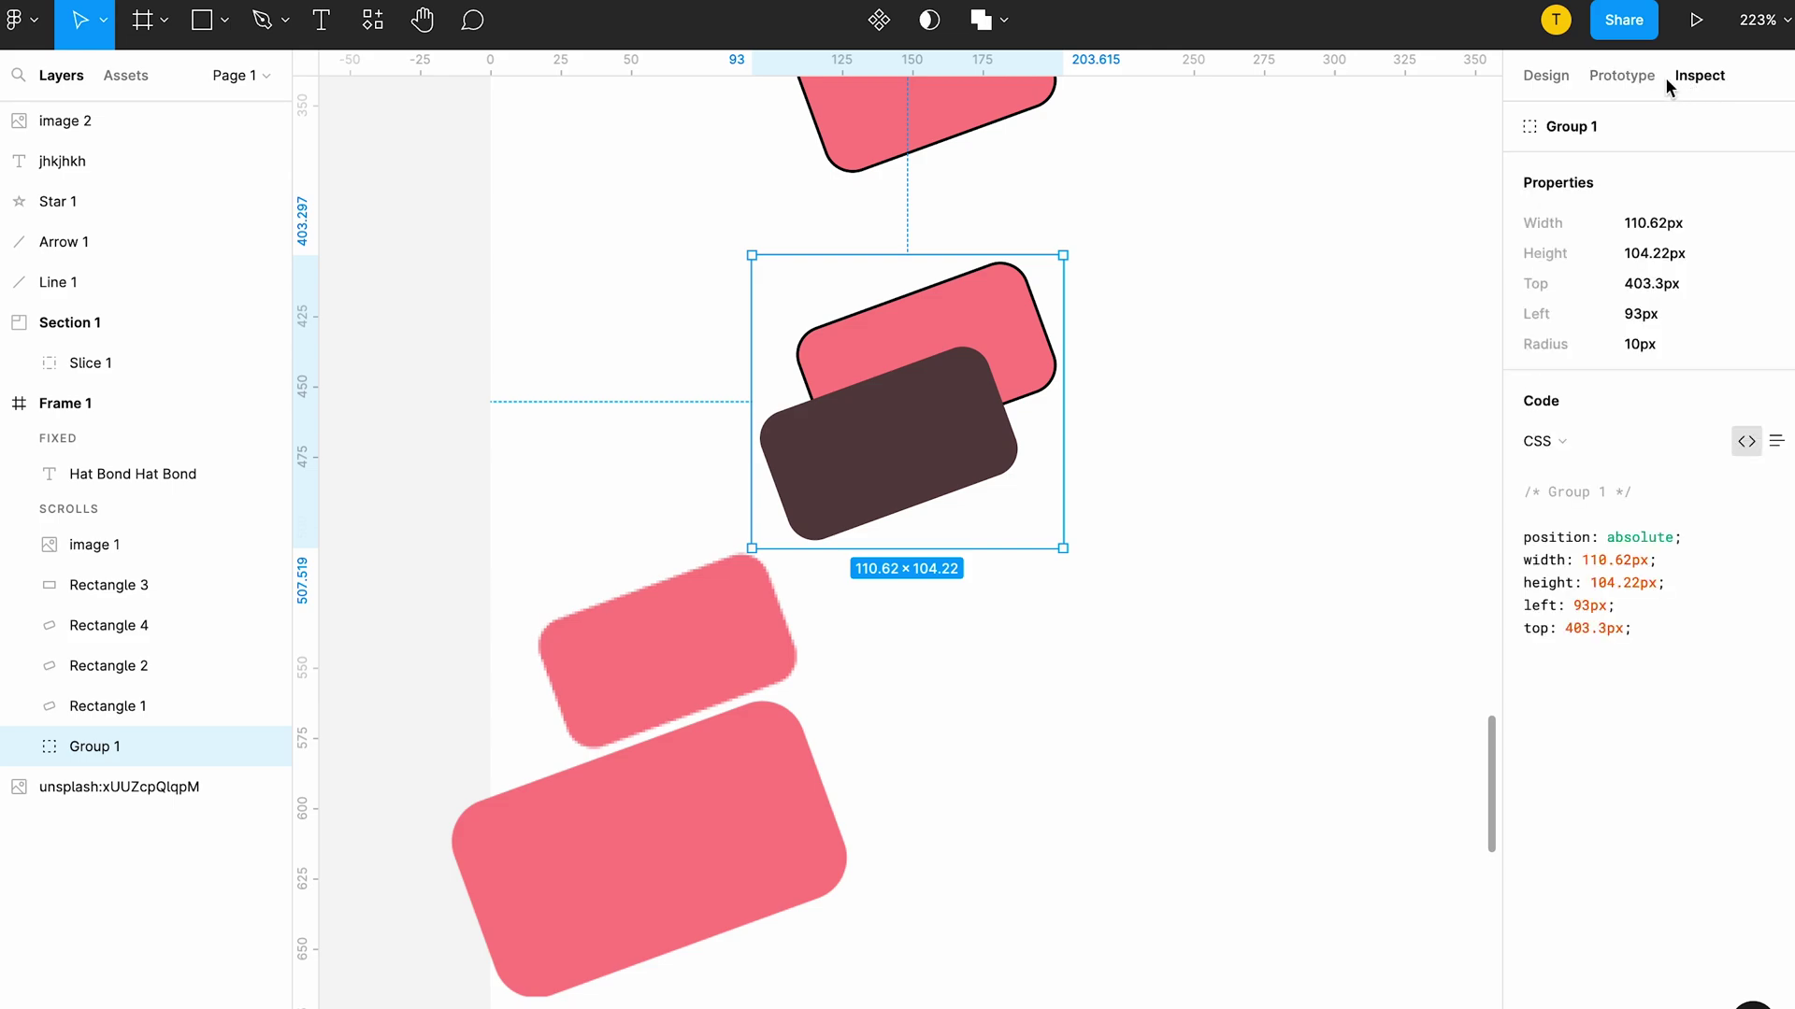
click(1565, 76)
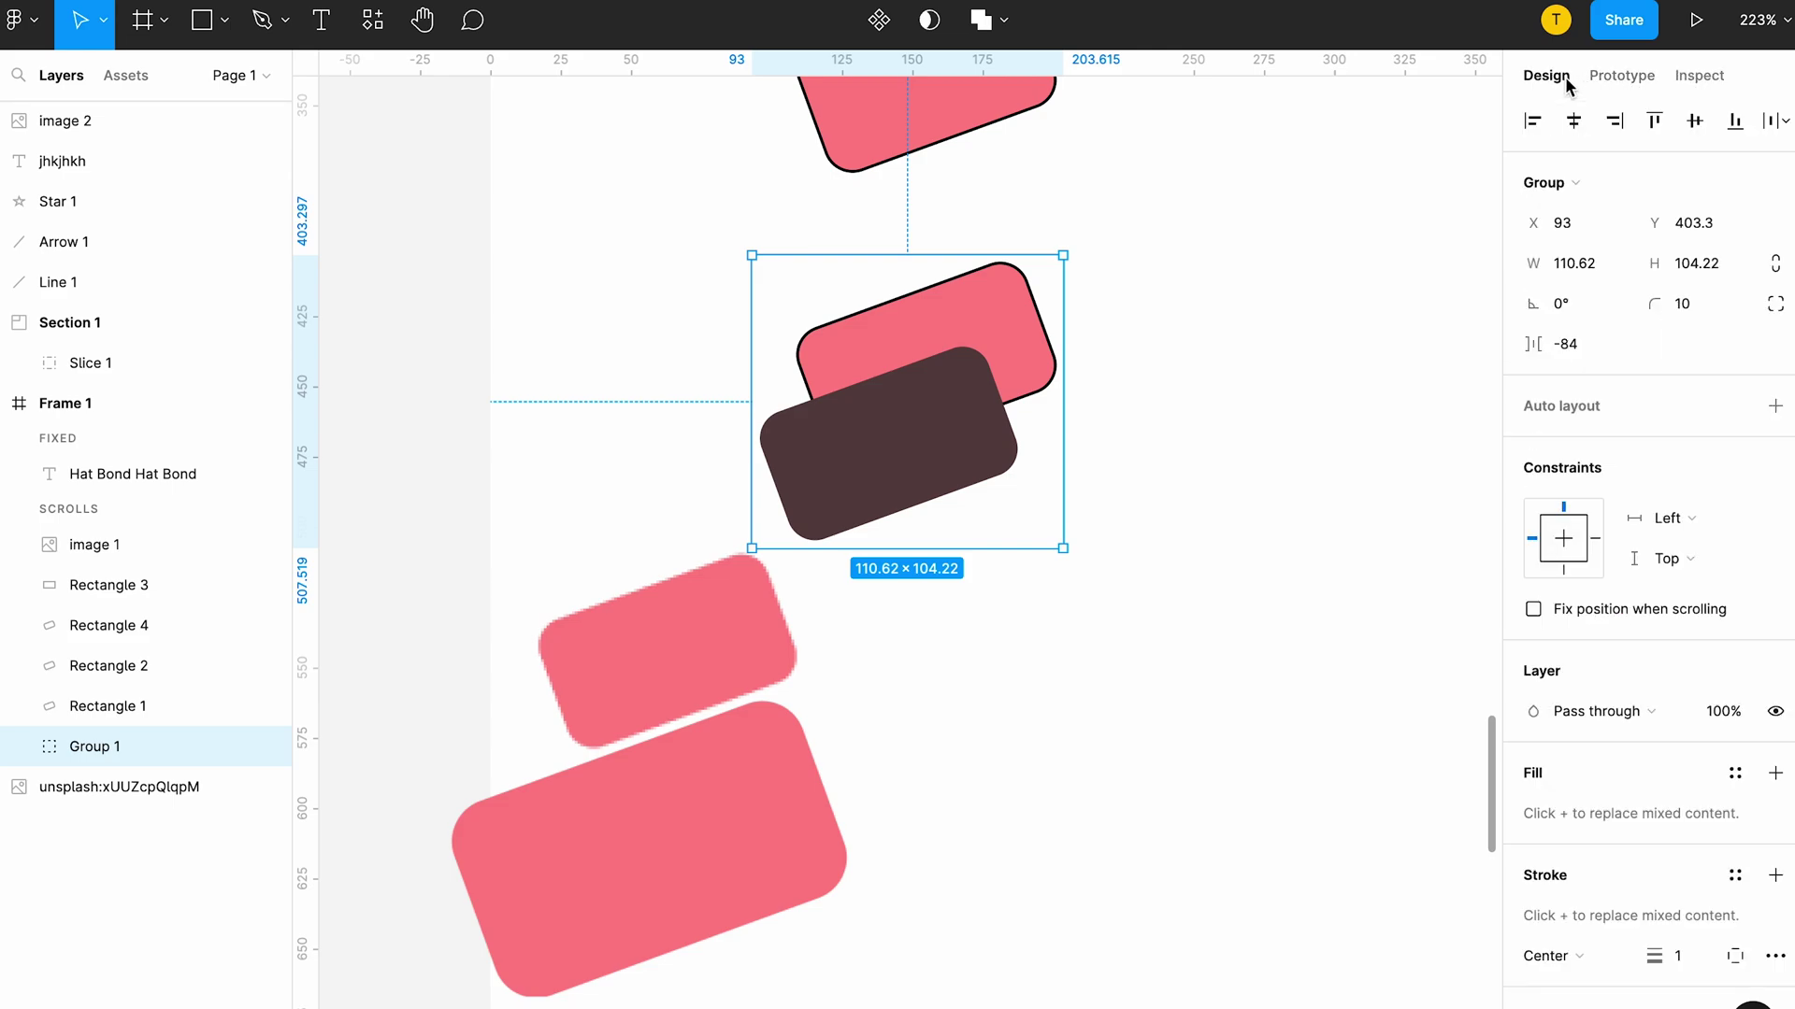
scroll(1137, 338, down, 3)
scroll(1137, 339, down, 4)
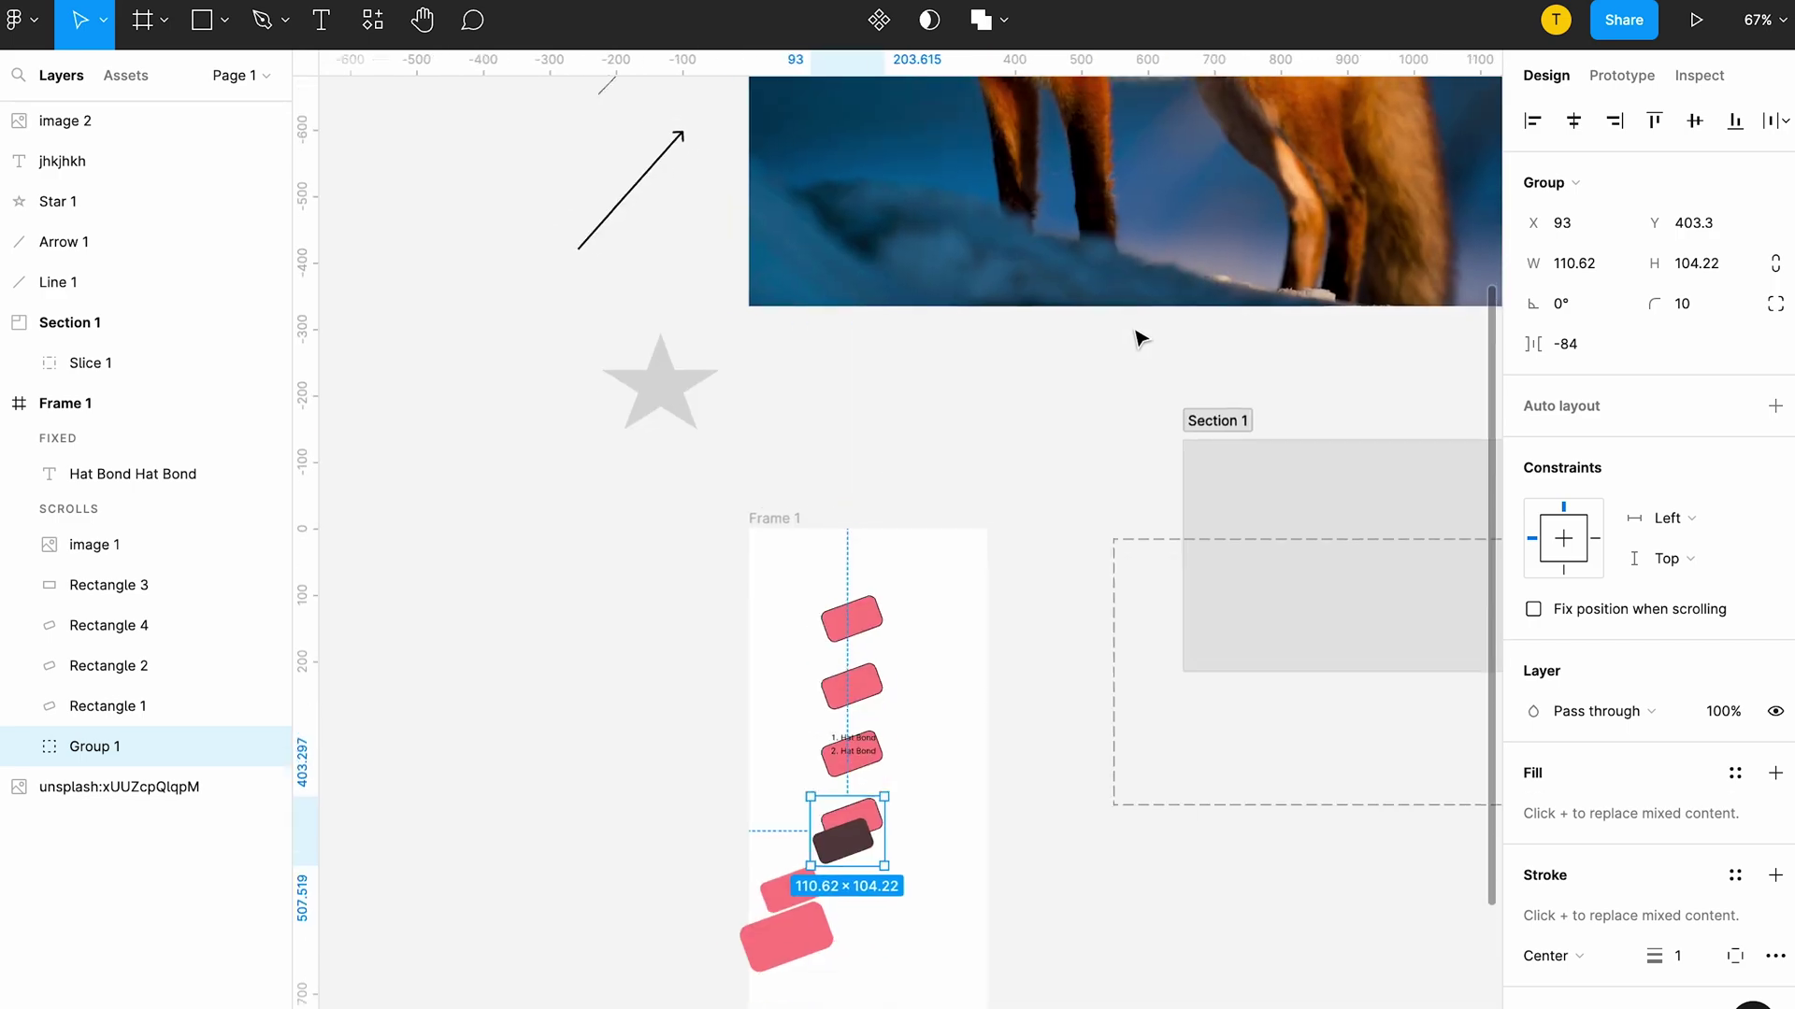
scroll(1137, 338, down, 1)
scroll(1136, 337, down, 2)
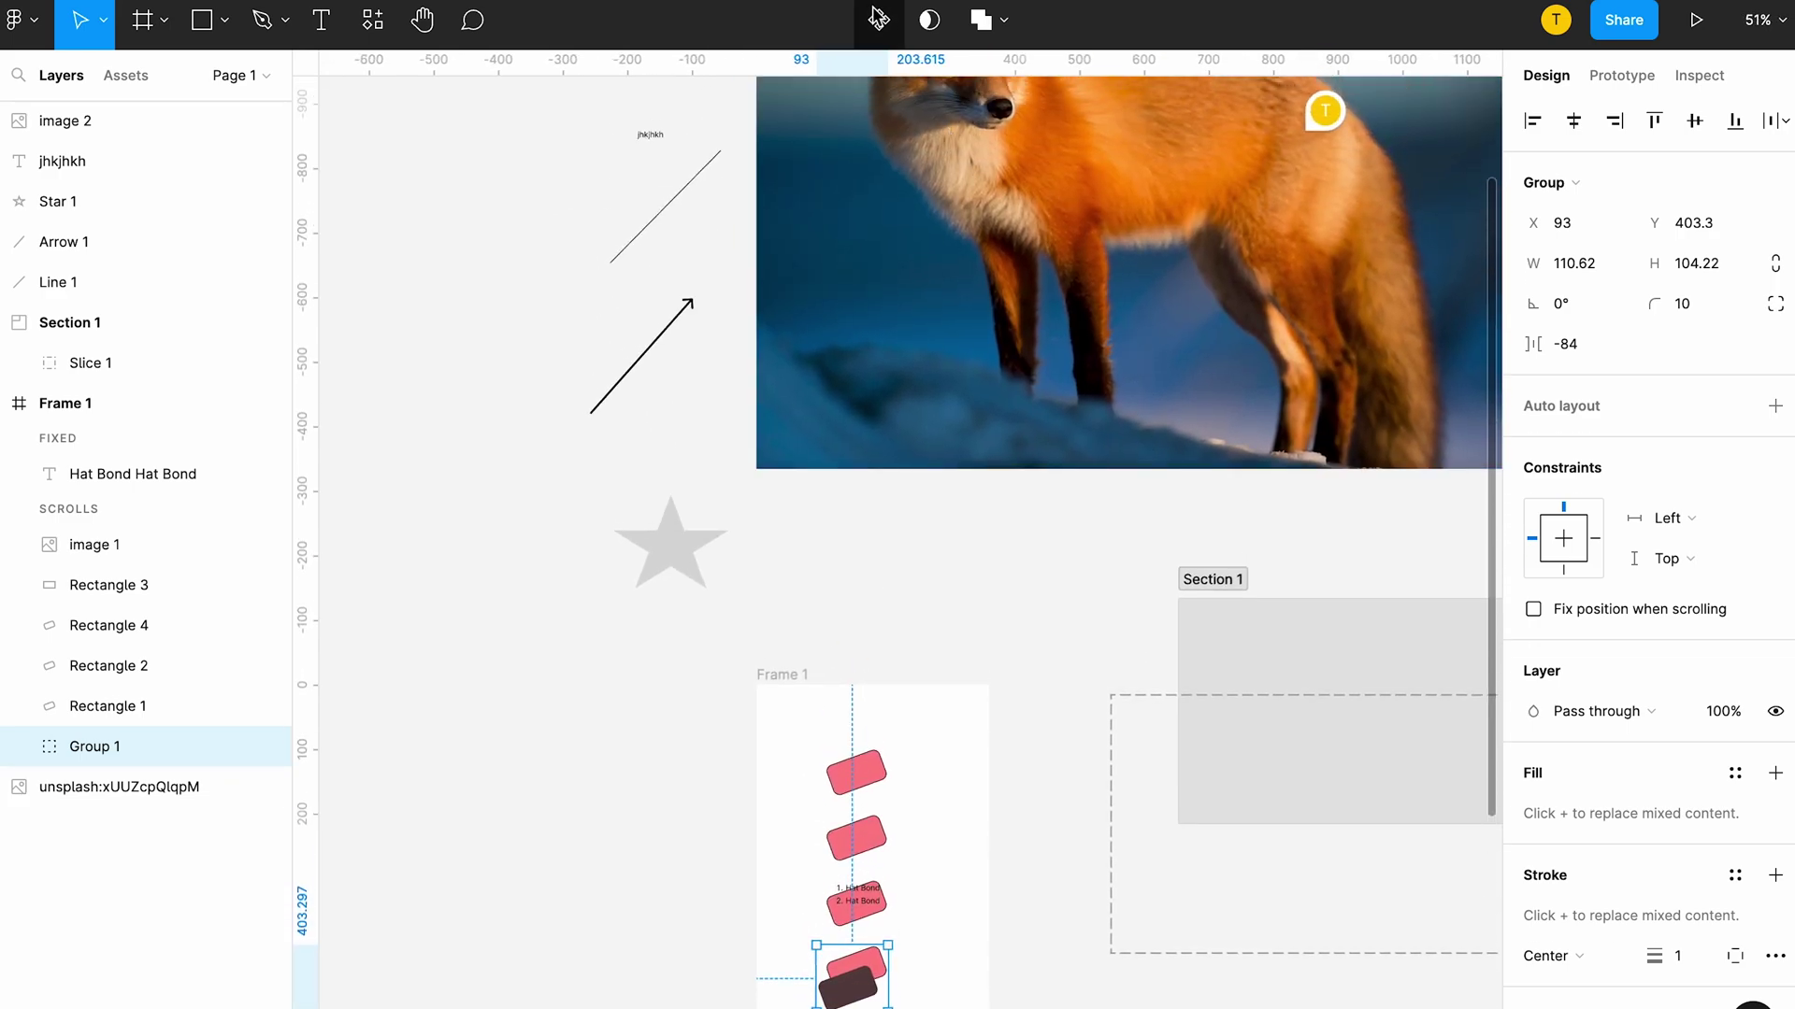
scroll(658, 446, down, 2)
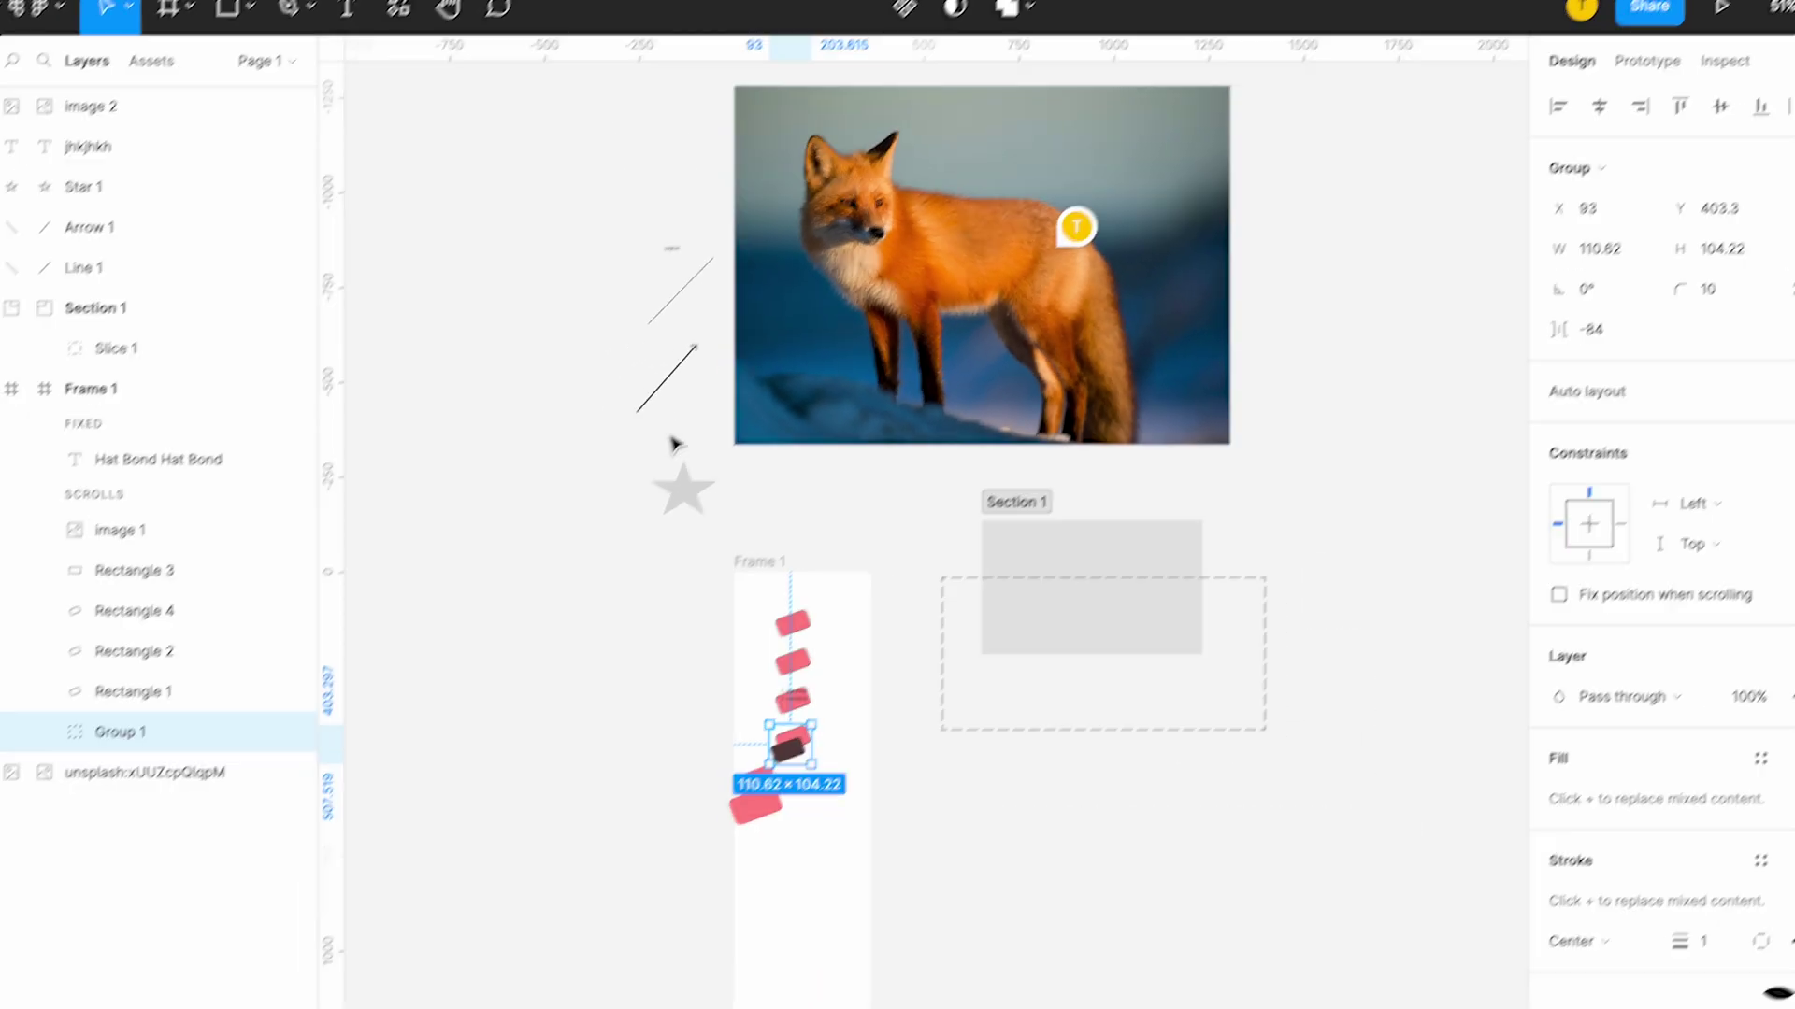